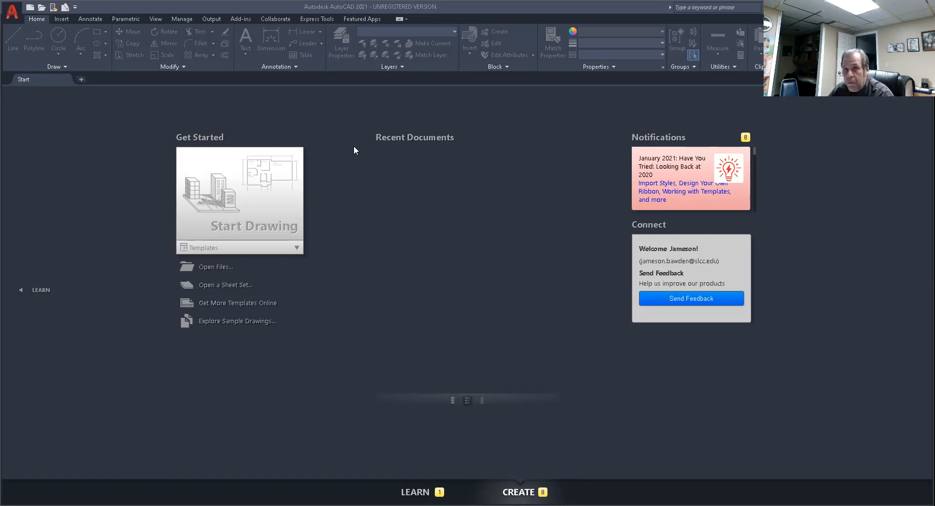
Create a new drawing from the acad.dwt template.
click(11, 13)
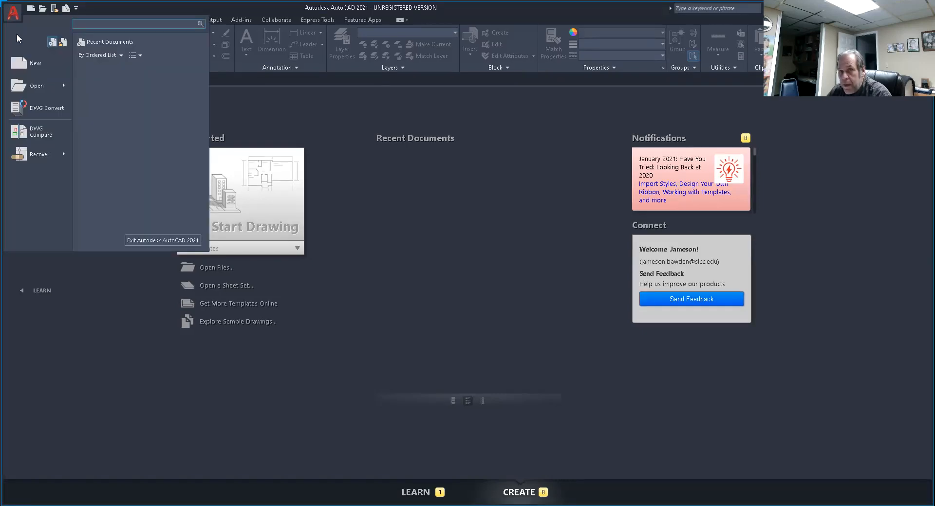
click(35, 64)
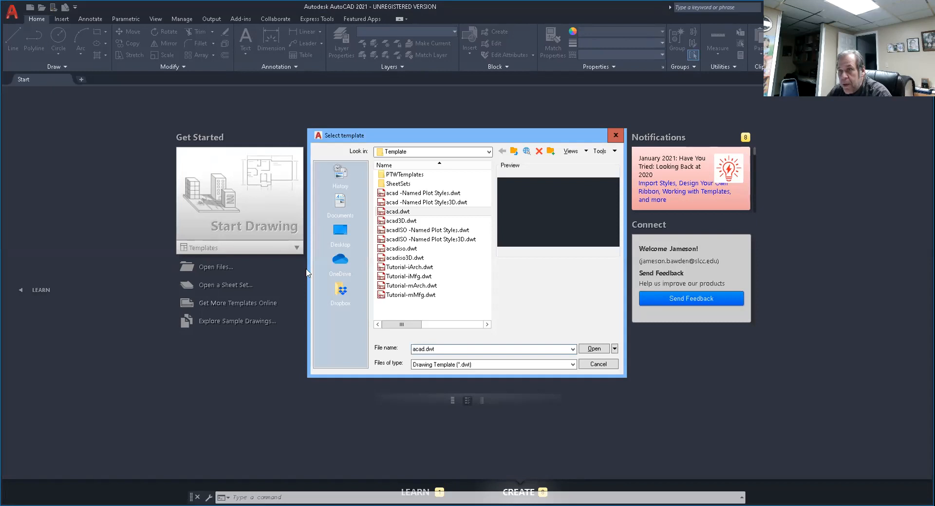
click(594, 349)
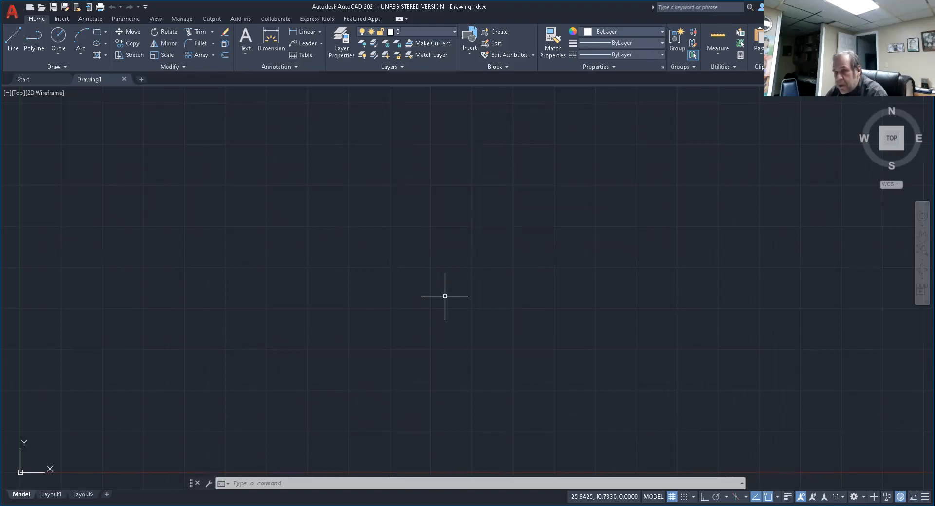
key(Escape)
key(Escape)
key(Escape)
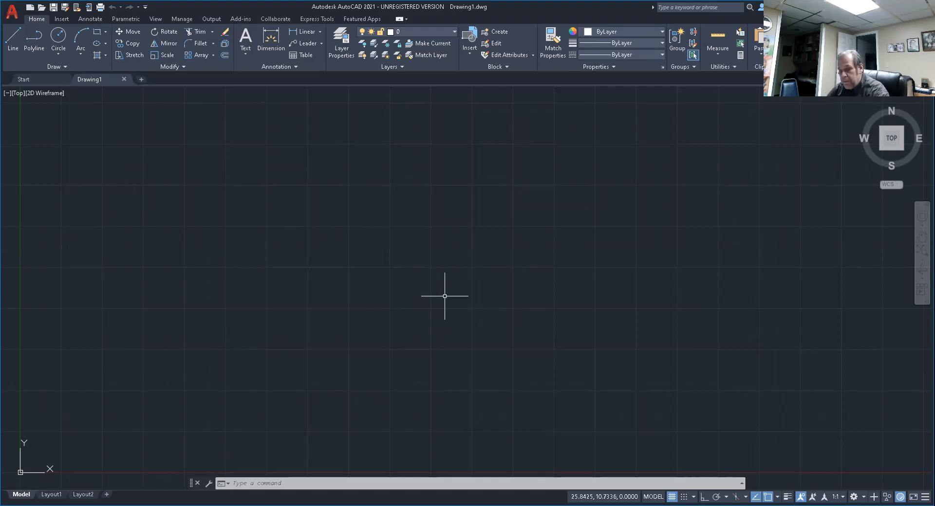
Set the model space limits with the lower-left corner at 0,0 and the upper-right corner at 17,11.
text(lim)
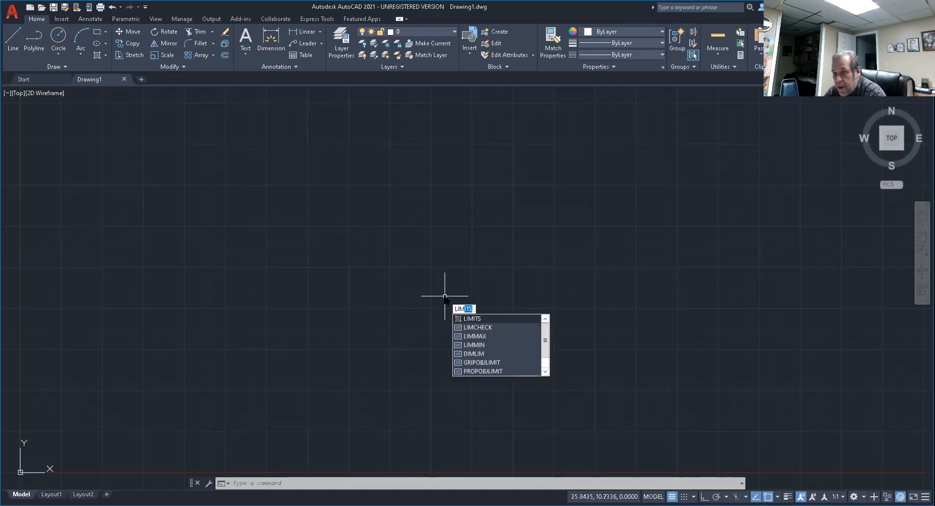
text(i)
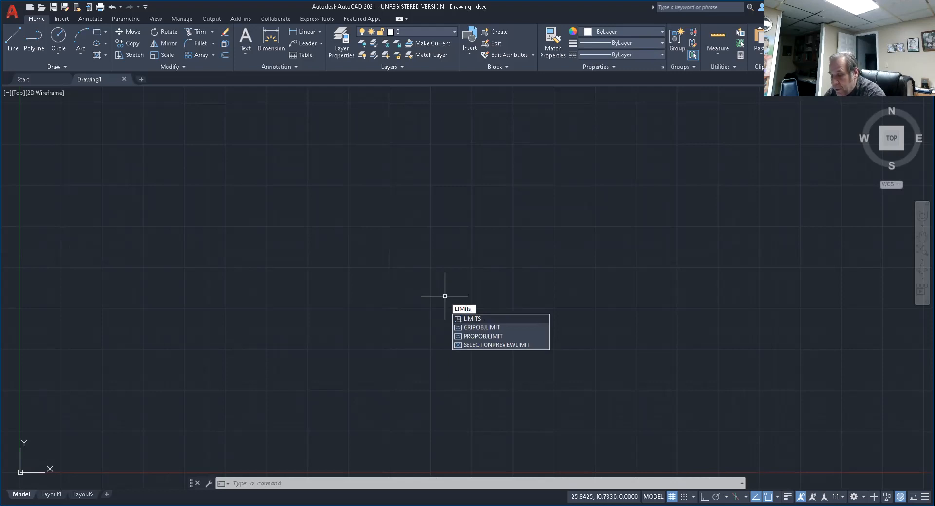
text(S)
key(Return)
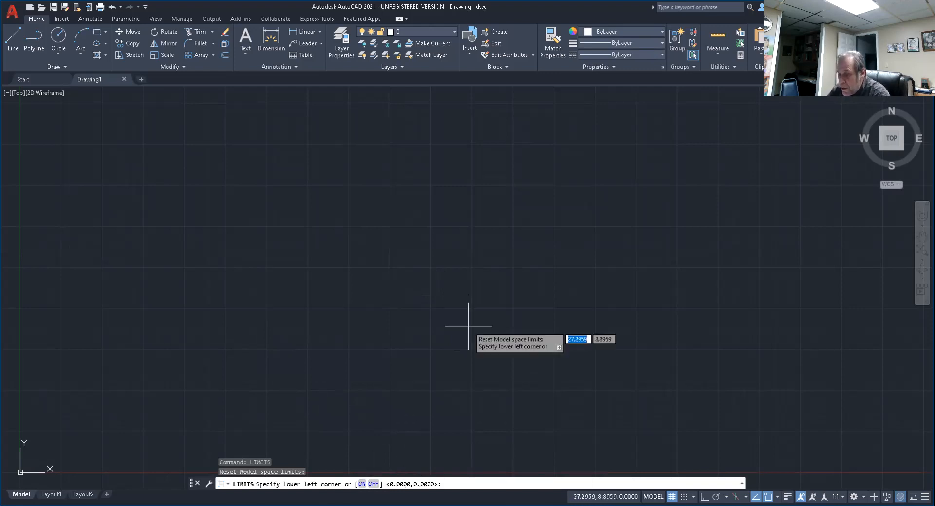
key(Return)
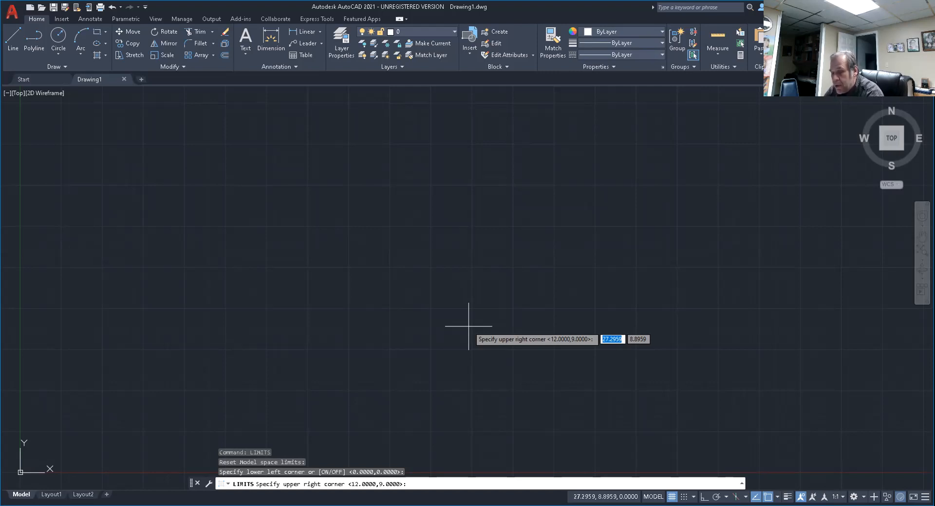
text(17)
key(Tab)
text(11)
key(Return)
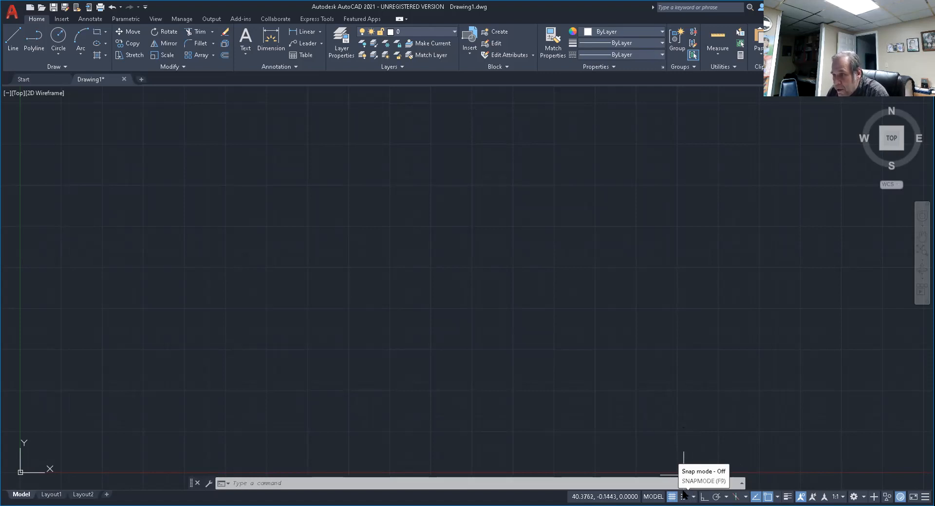
Turn off the grid display beyond the drawing limits in the snap and grid settings.
right_click(684, 495)
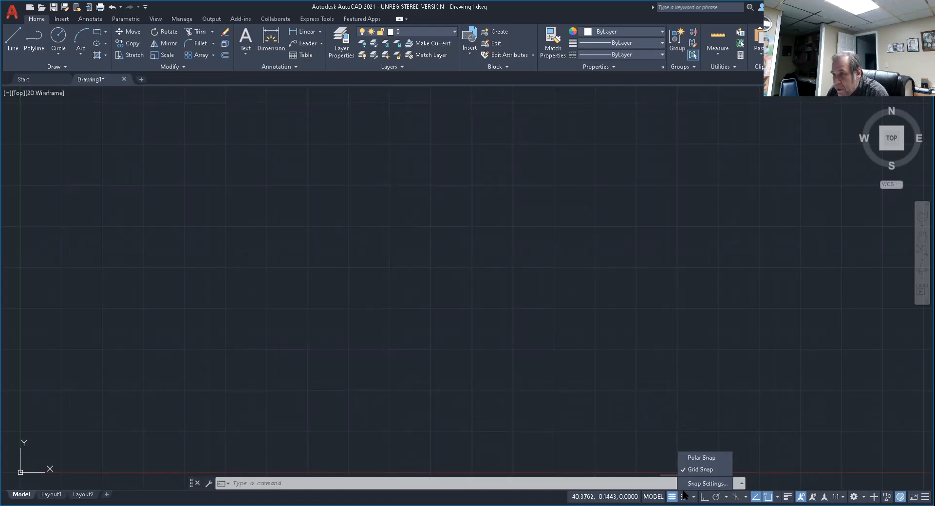
click(707, 483)
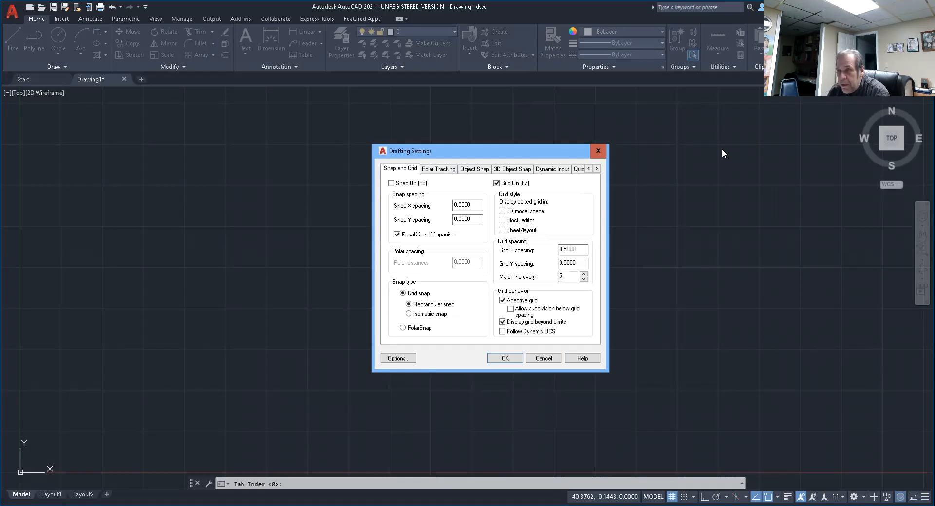
click(502, 322)
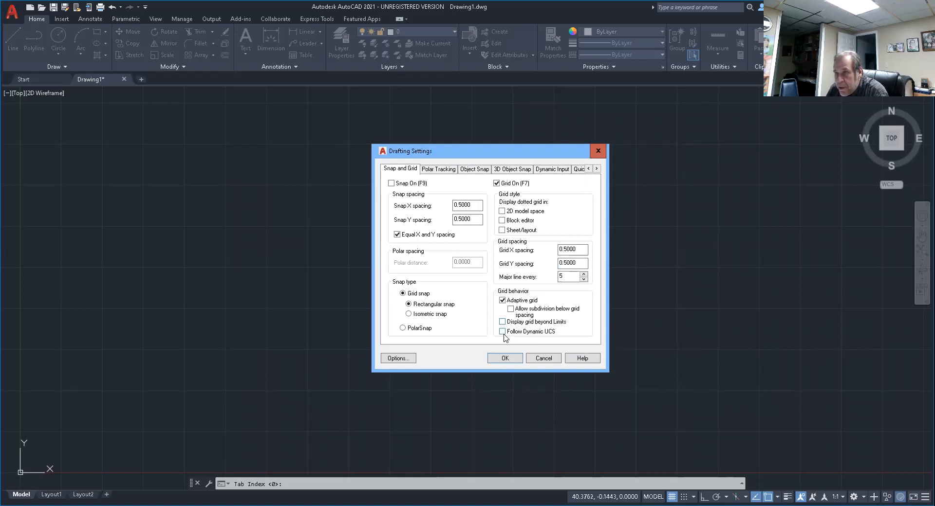
click(500, 360)
middle_drag(436, 319, 576, 265)
scroll(425, 308, up, 2)
middle_drag(424, 308, 475, 298)
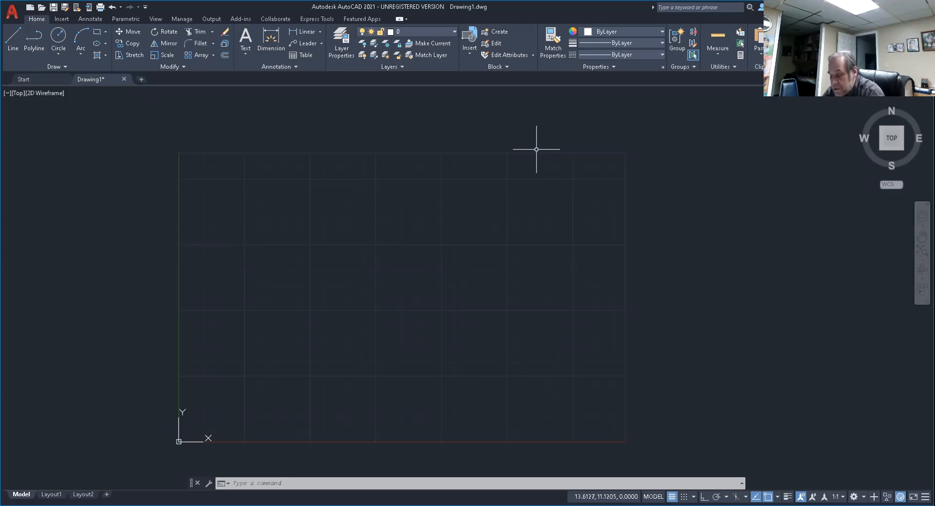
Open the layer properties manager and create a new layer named OBJECT.
text(LAYER)
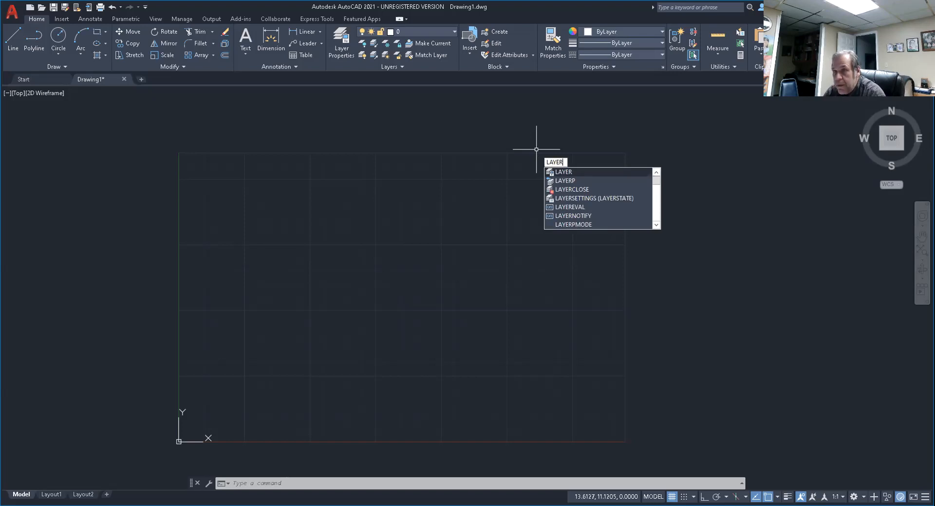
key(Return)
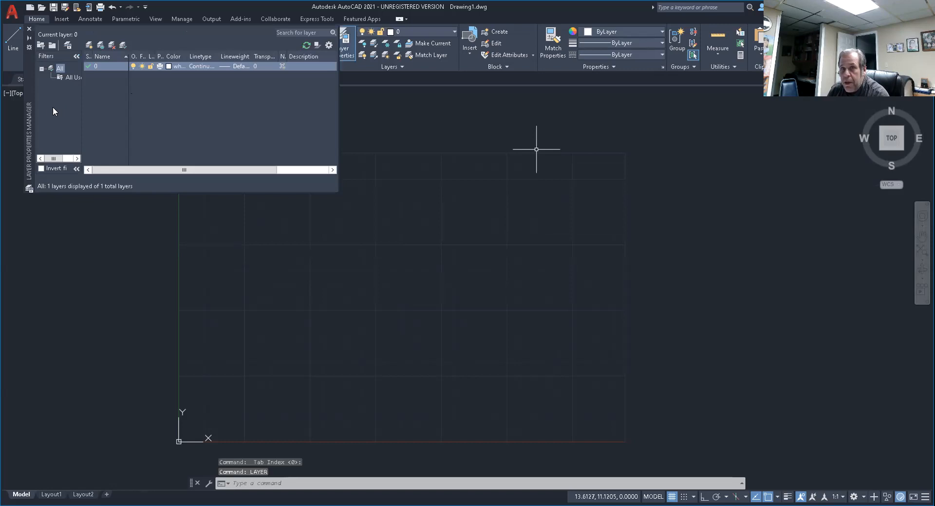
drag(29, 83, 296, 241)
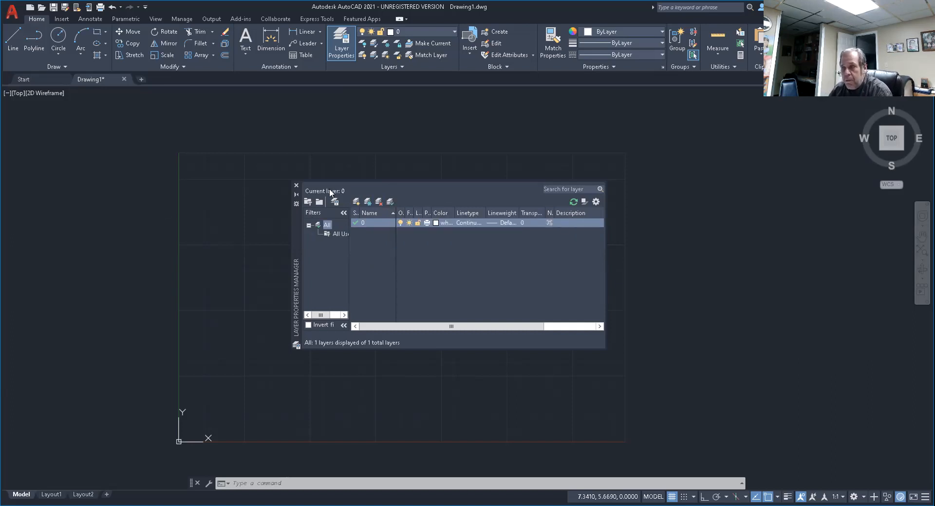
click(356, 201)
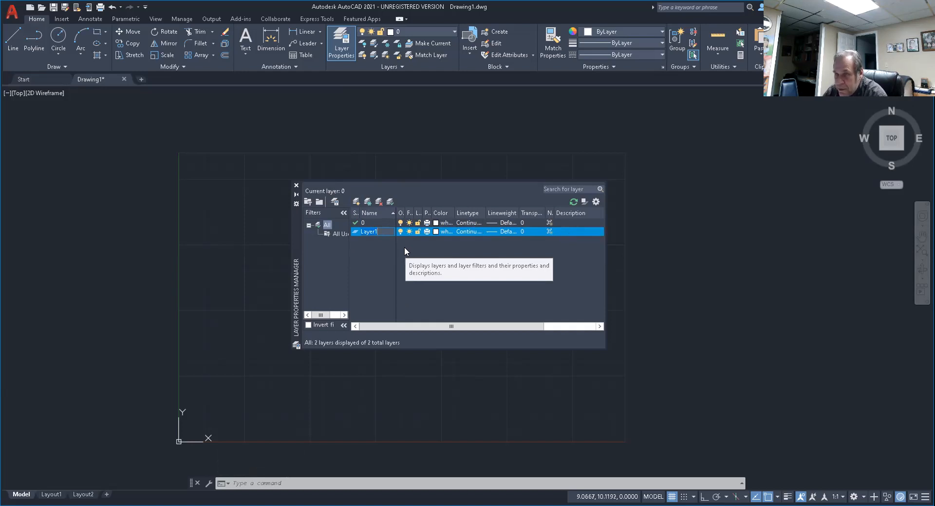
text(OBJECT)
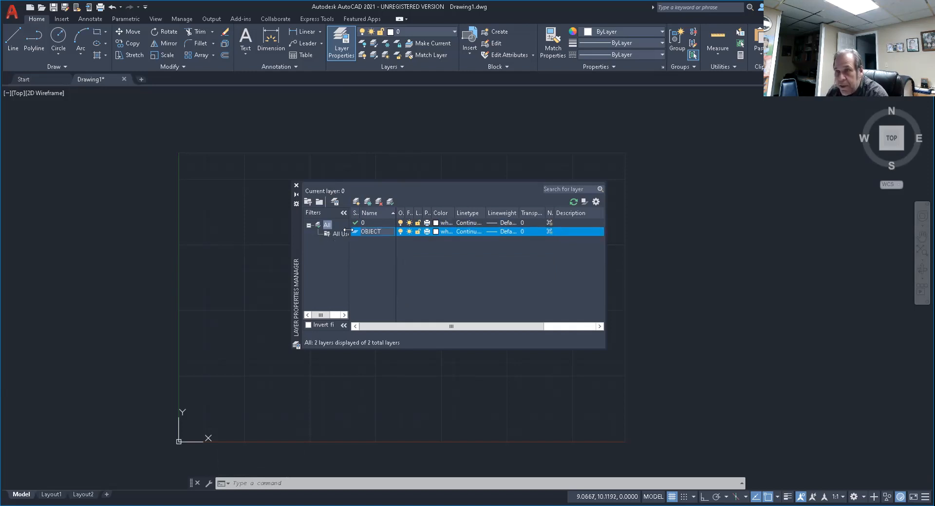
Set the OBJECT layer's color to yellow and its lineweight to 0.50 mm.
click(436, 232)
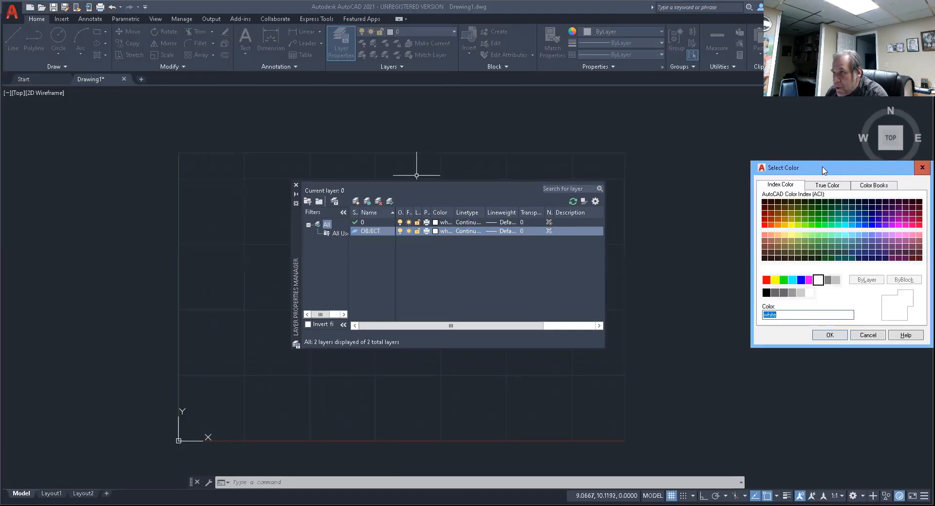
drag(821, 172, 724, 127)
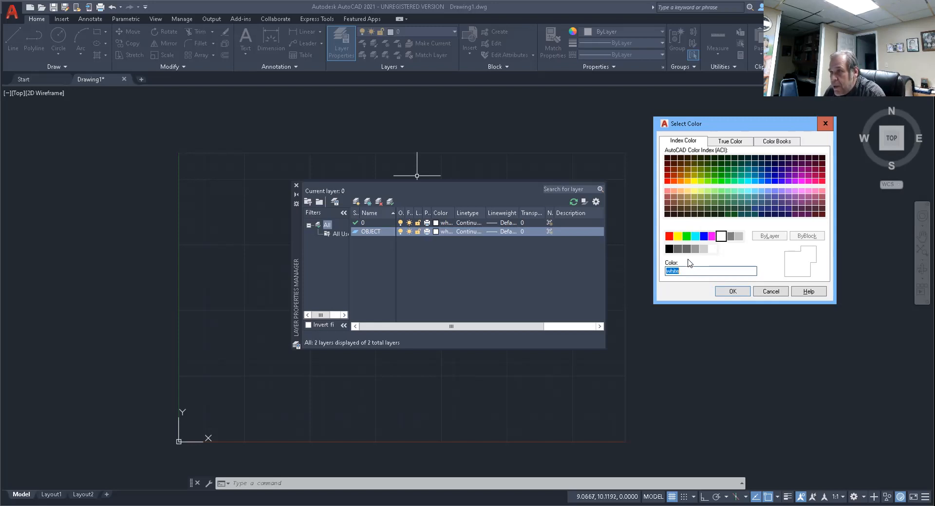
click(677, 237)
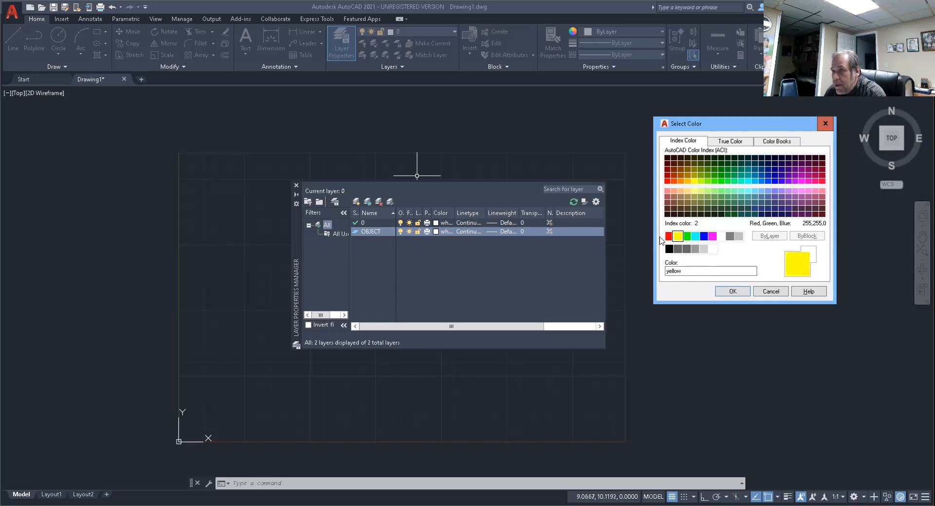
click(732, 292)
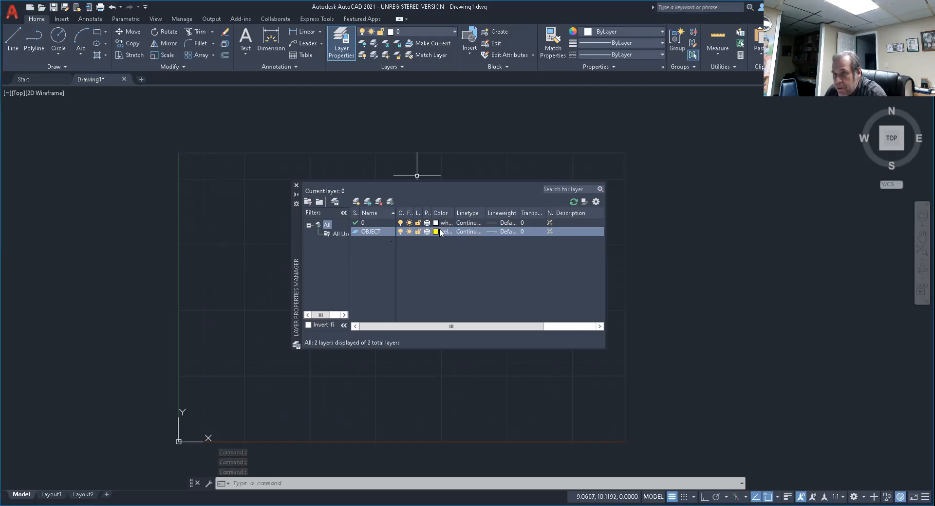
click(506, 233)
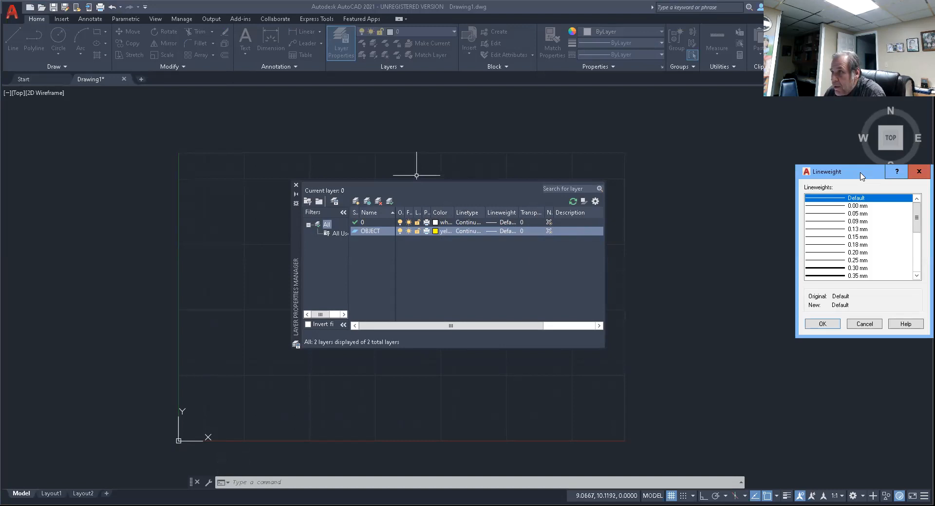
scroll(708, 195, down, 2)
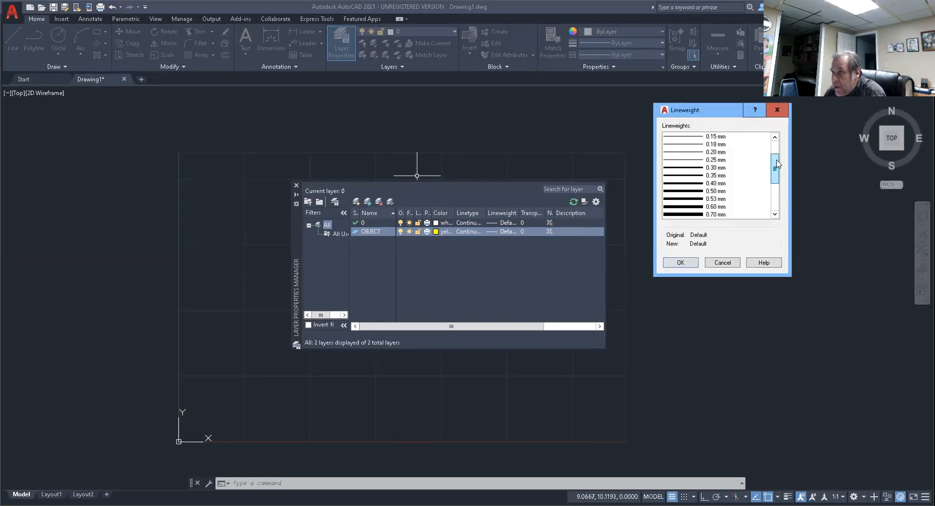
click(714, 191)
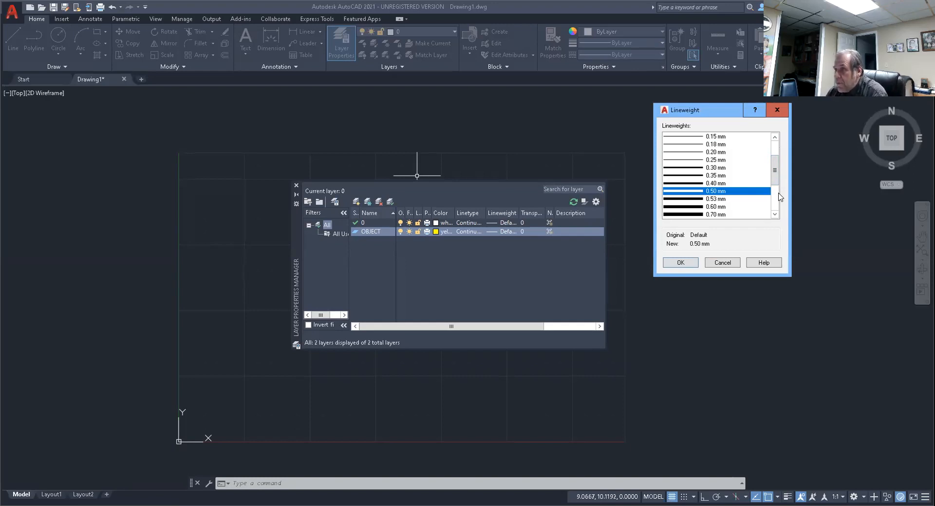
click(680, 263)
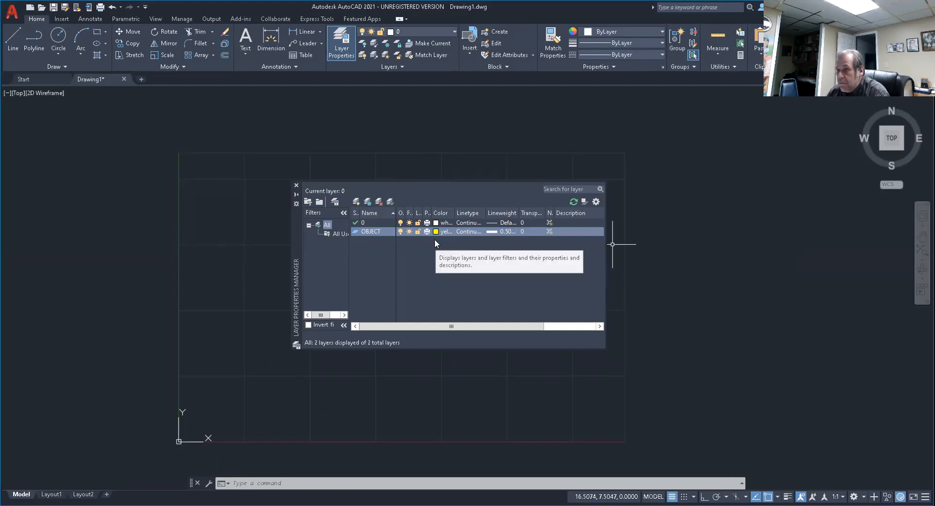
Create a new layer named HIDDEN and set its color to red.
click(356, 201)
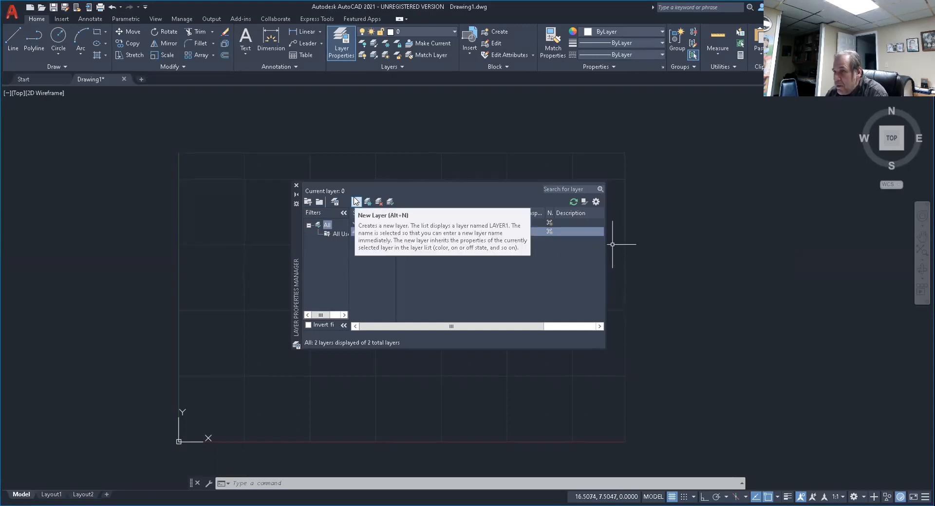
click(356, 201)
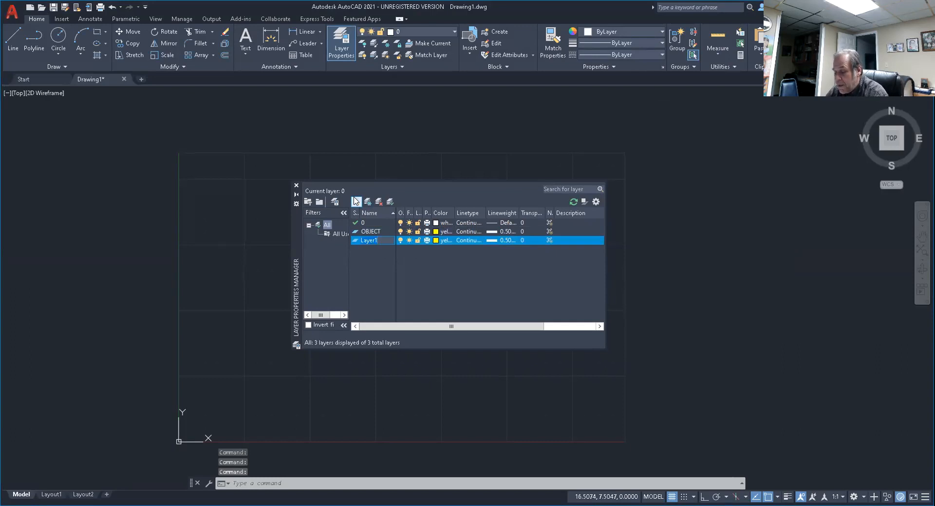
text(HIDDEN)
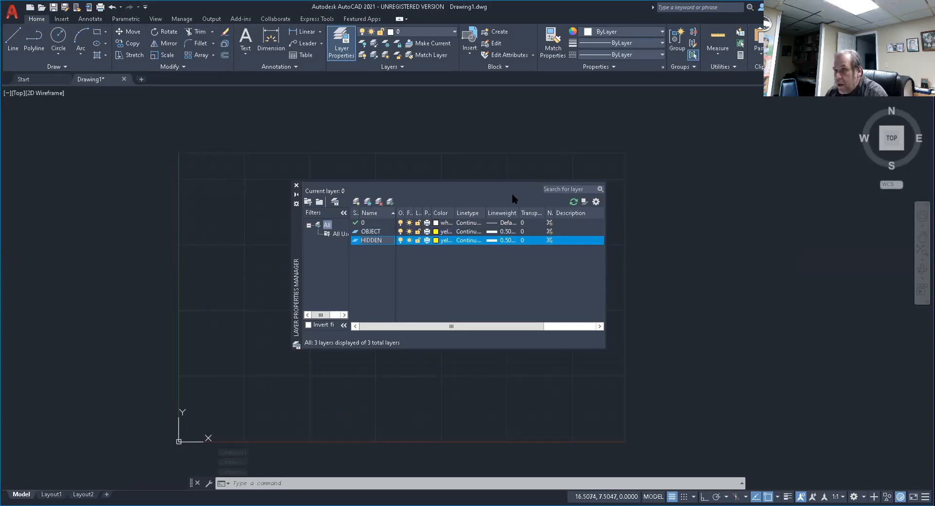
click(438, 239)
click(437, 241)
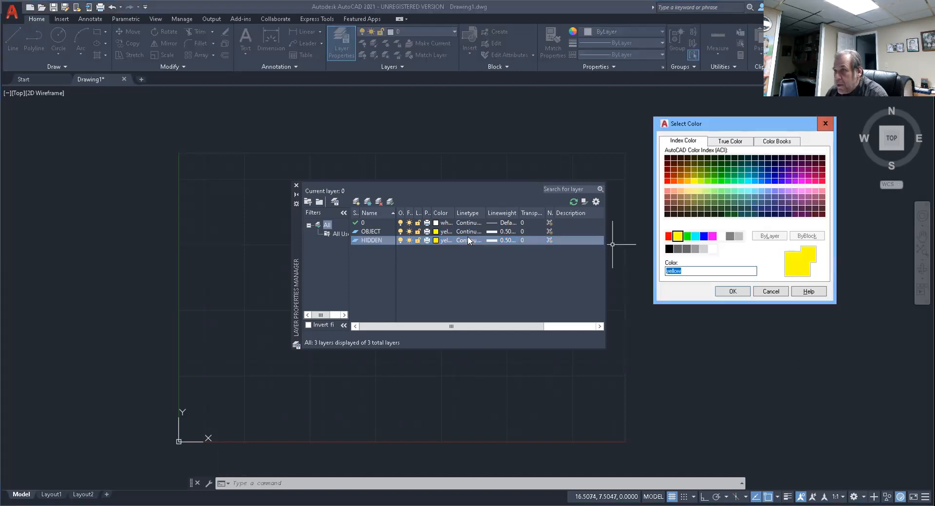
click(669, 239)
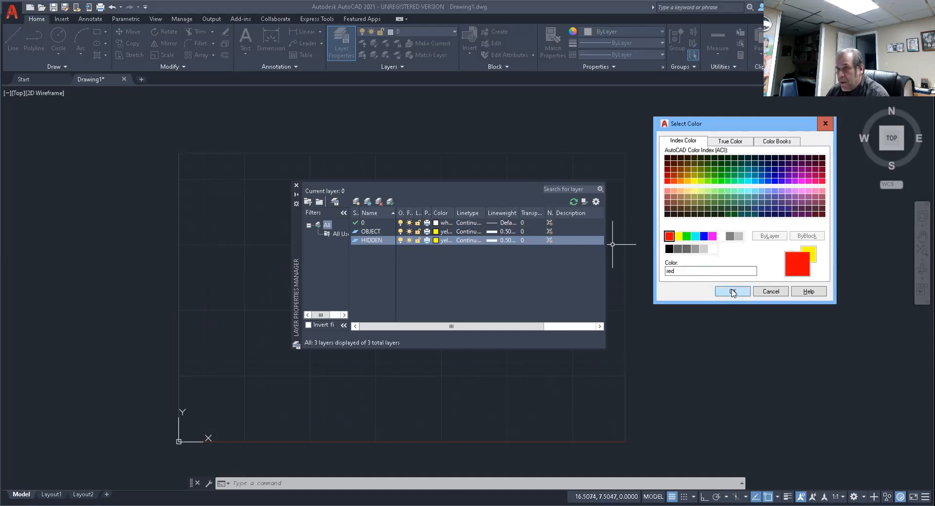
click(733, 293)
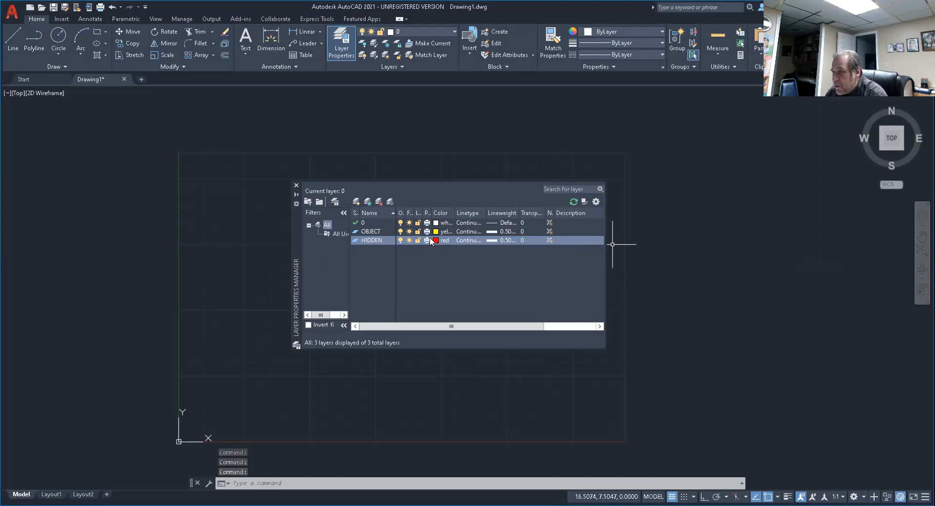
Load the HIDDEN2 linetype from acad.lin and assign it to the HIDDEN layer.
click(468, 241)
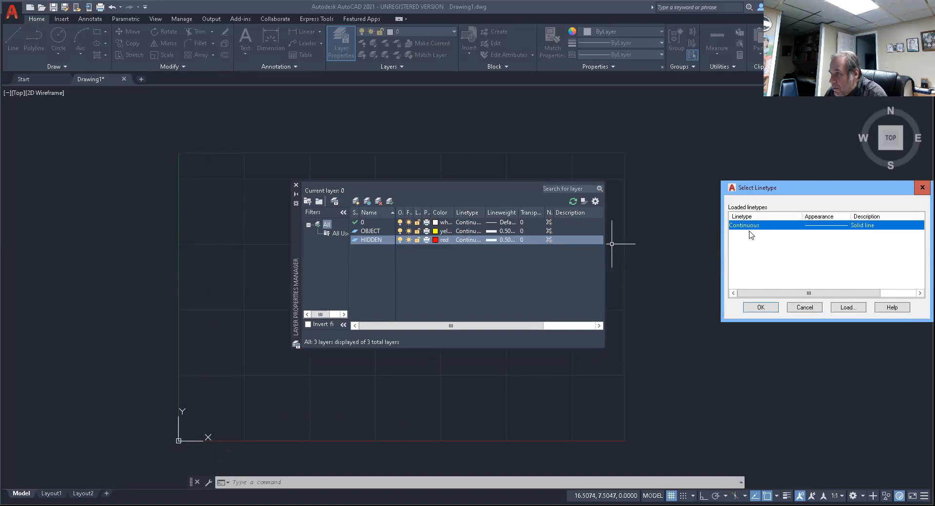
click(847, 308)
scroll(852, 254, down, 7)
scroll(852, 254, down, 4)
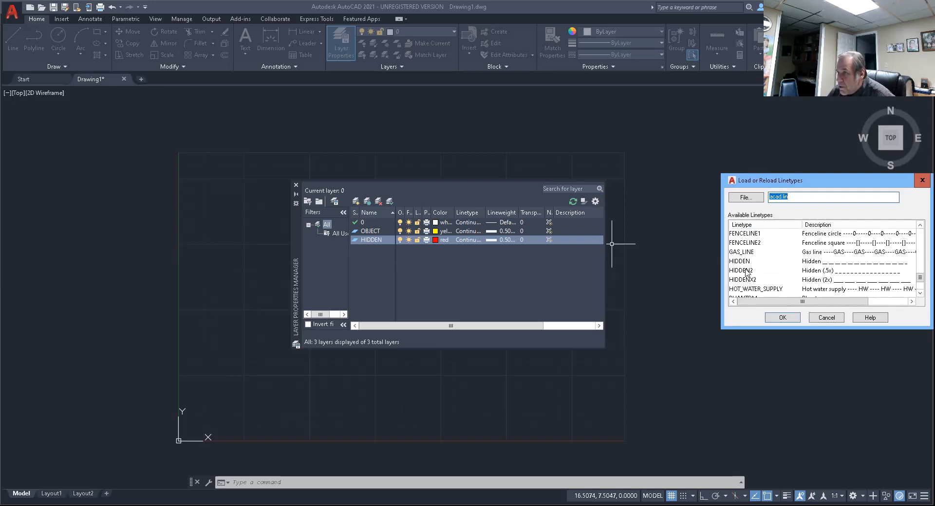
click(739, 272)
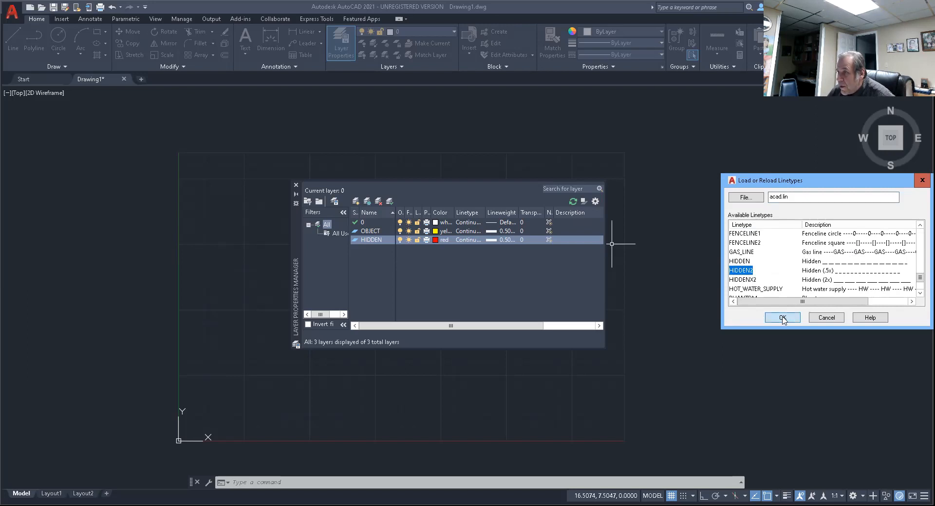
click(783, 318)
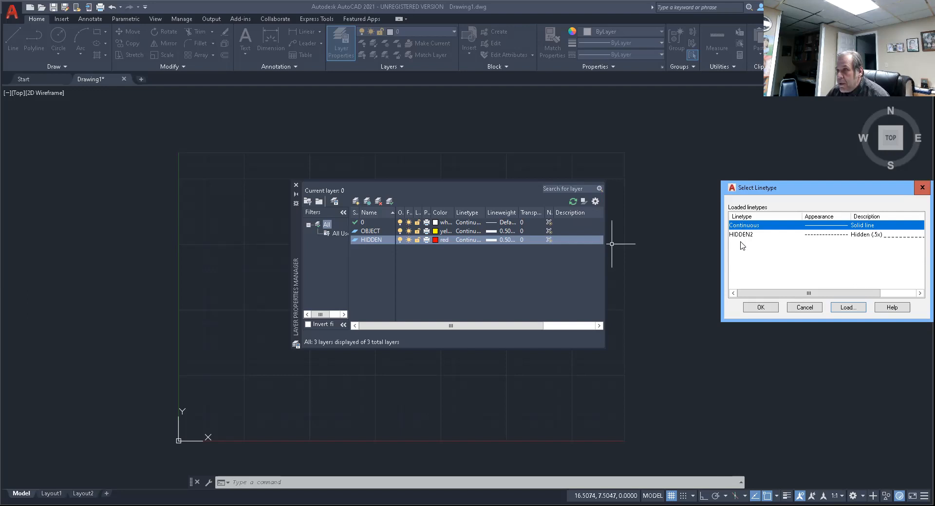
click(740, 235)
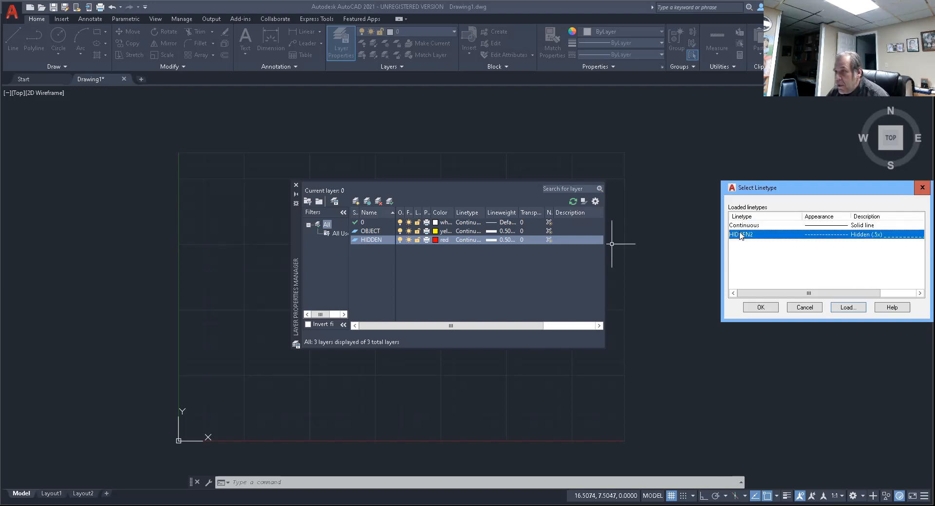
click(761, 309)
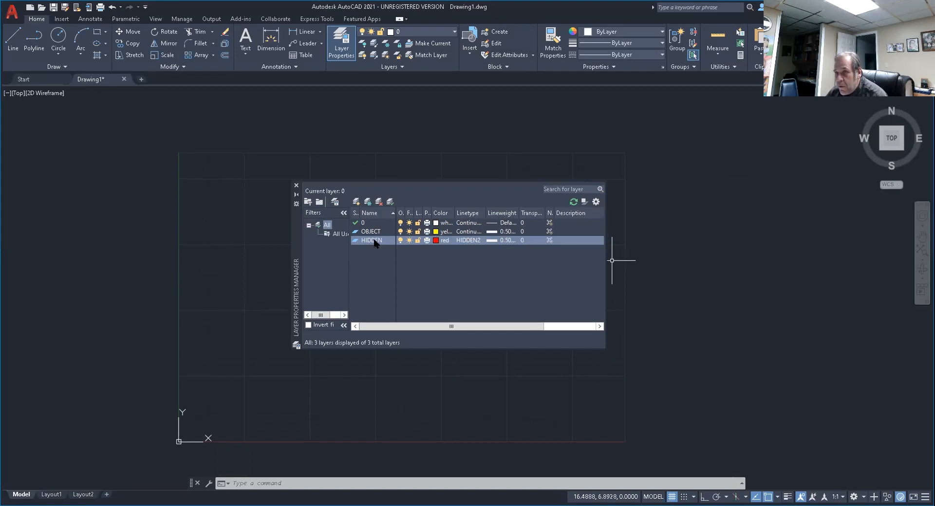
Set the HIDDEN layer's lineweight to 0.40 mm.
click(507, 240)
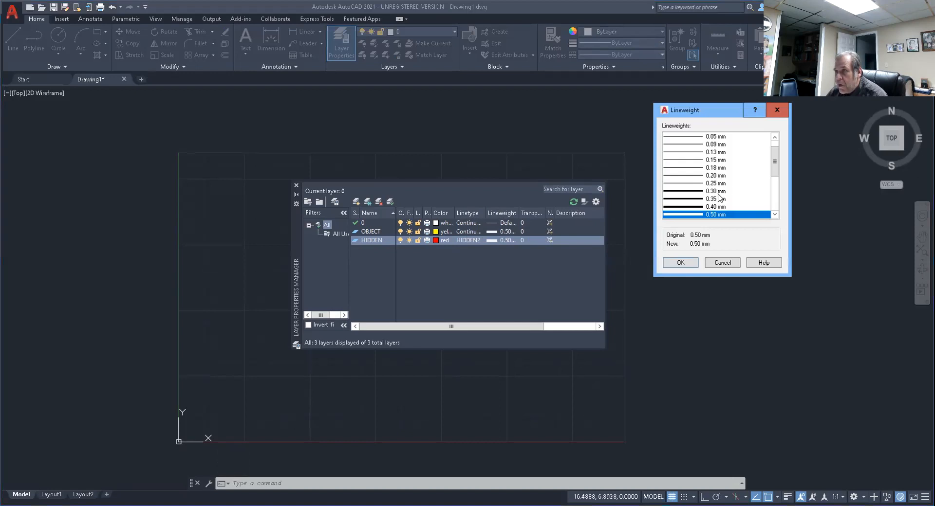
click(716, 207)
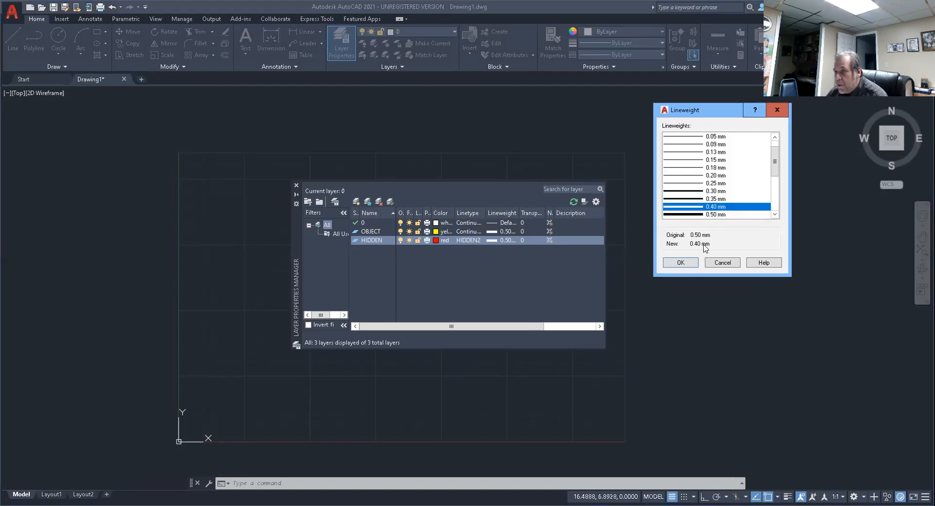
click(676, 264)
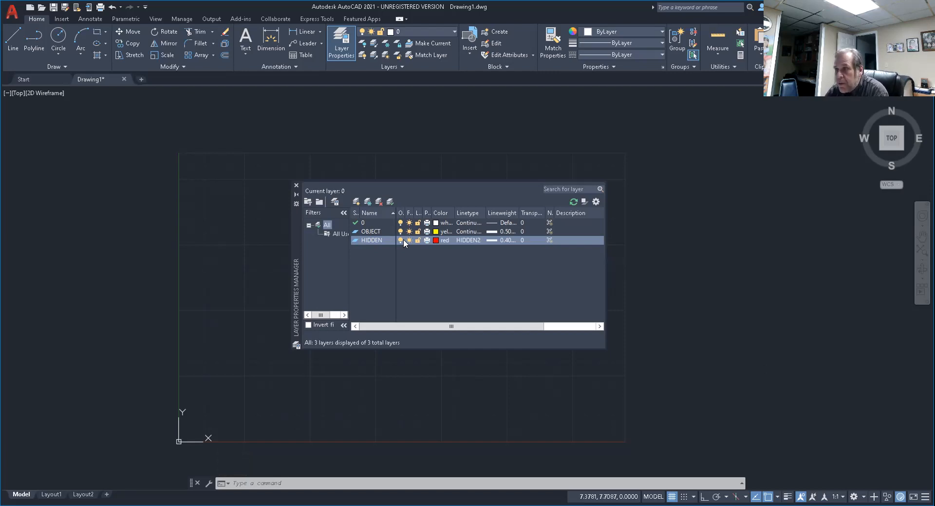
Create a new layer named CENTER and set its color to cyan.
click(354, 202)
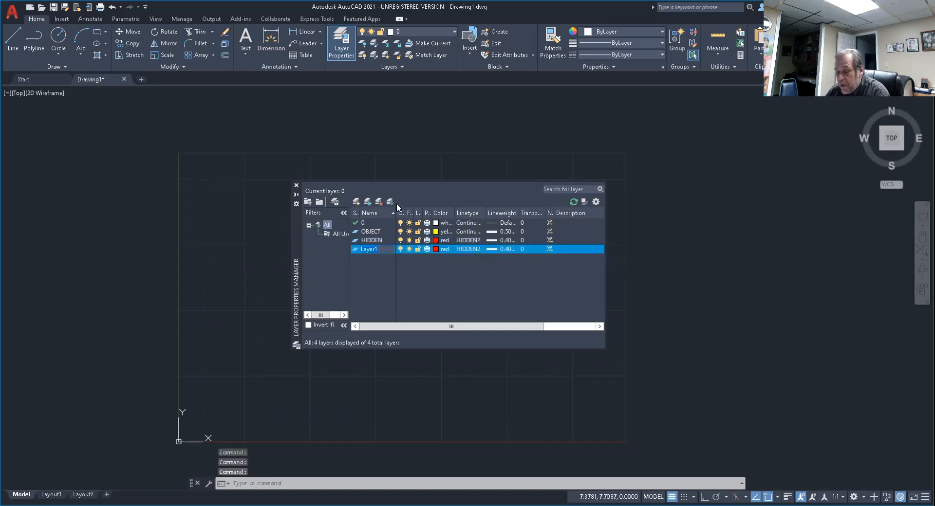
text(C)
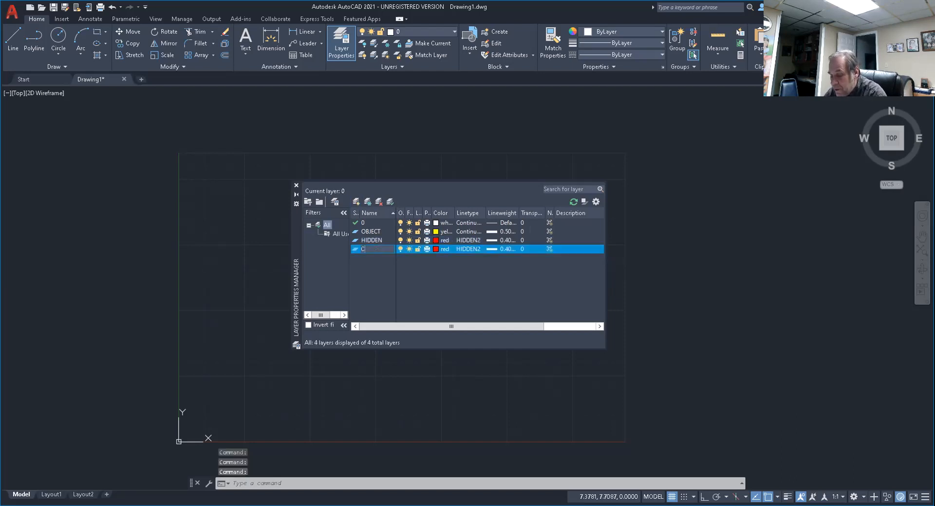
text(ENTER)
key(Return)
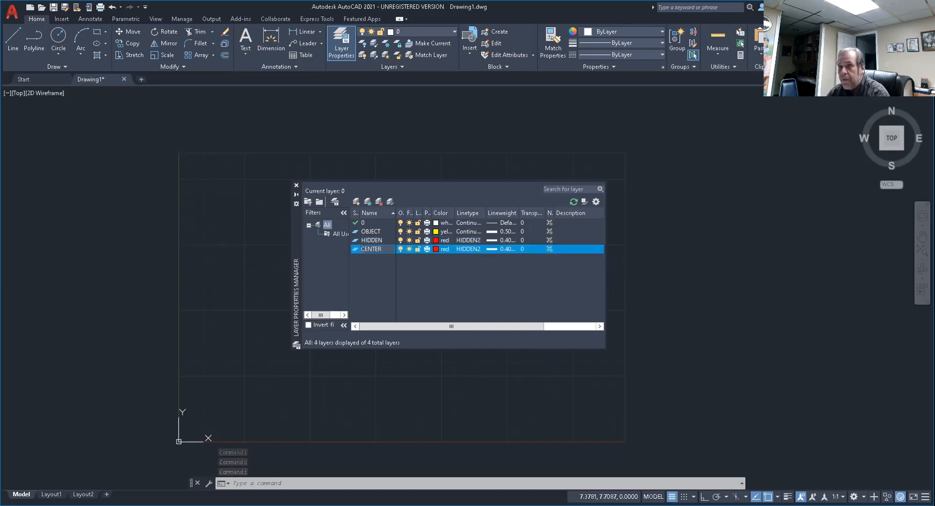
click(436, 249)
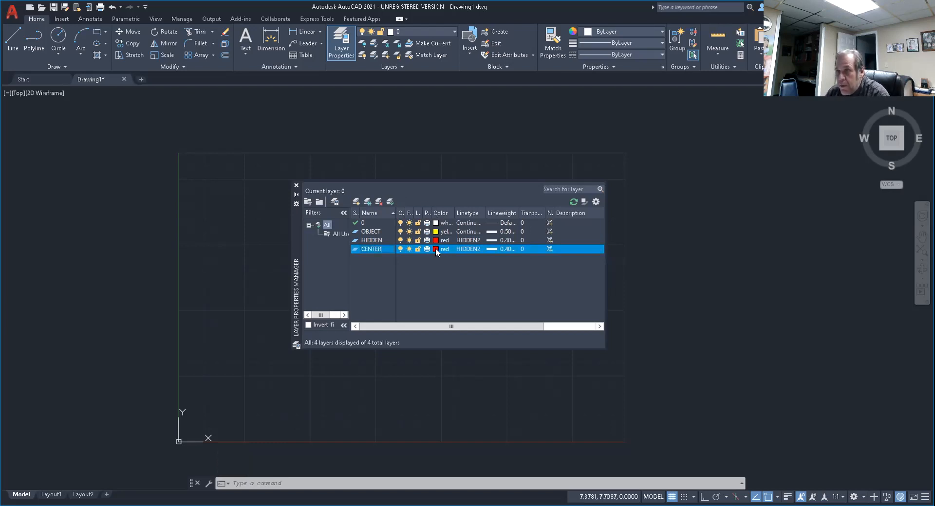
click(435, 249)
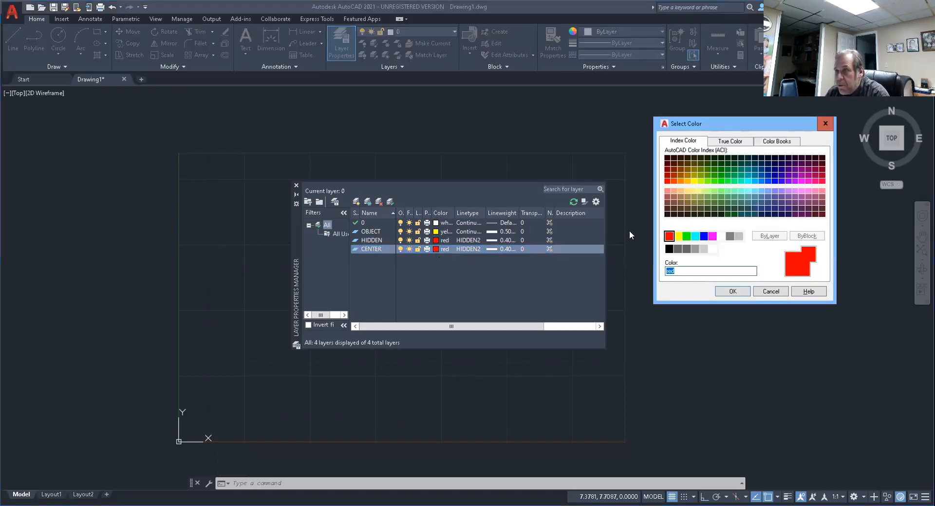
click(695, 237)
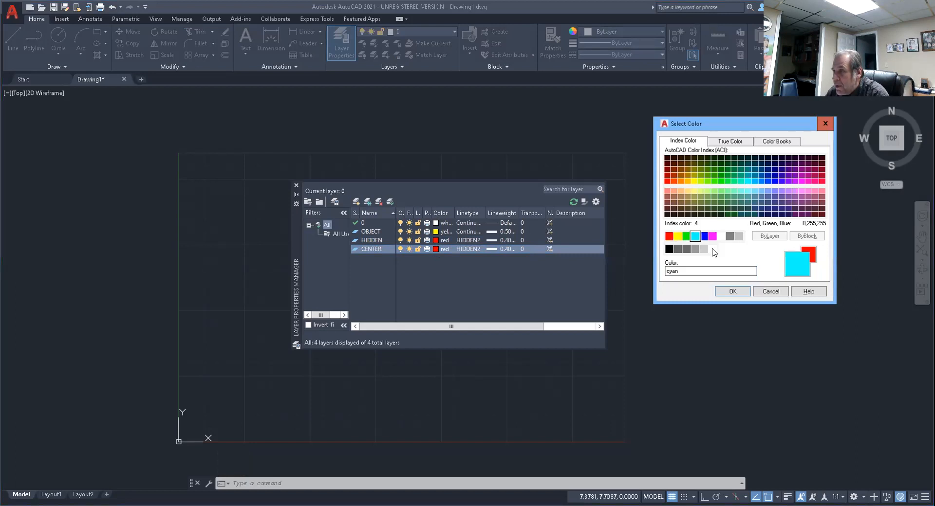
click(732, 292)
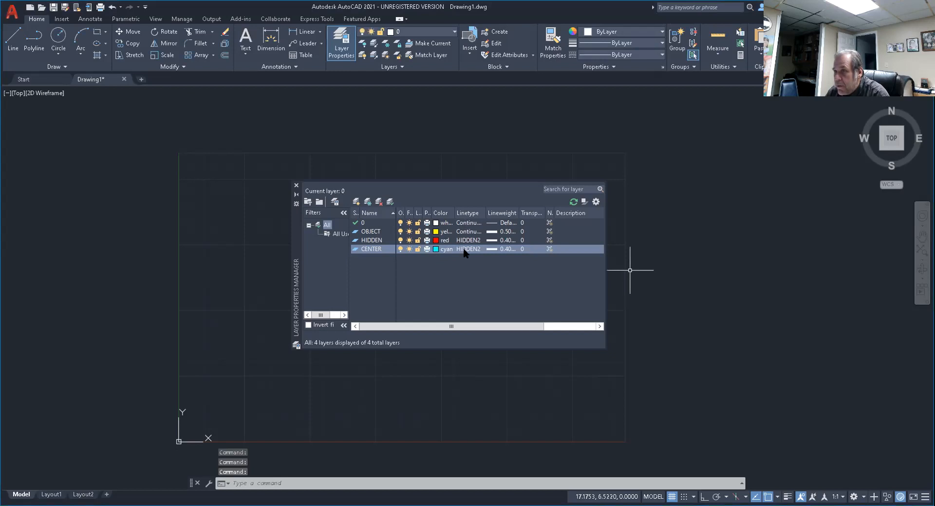
Set the CENTER layer's linetype to Continuous and its lineweight to 0.30 mm.
click(466, 249)
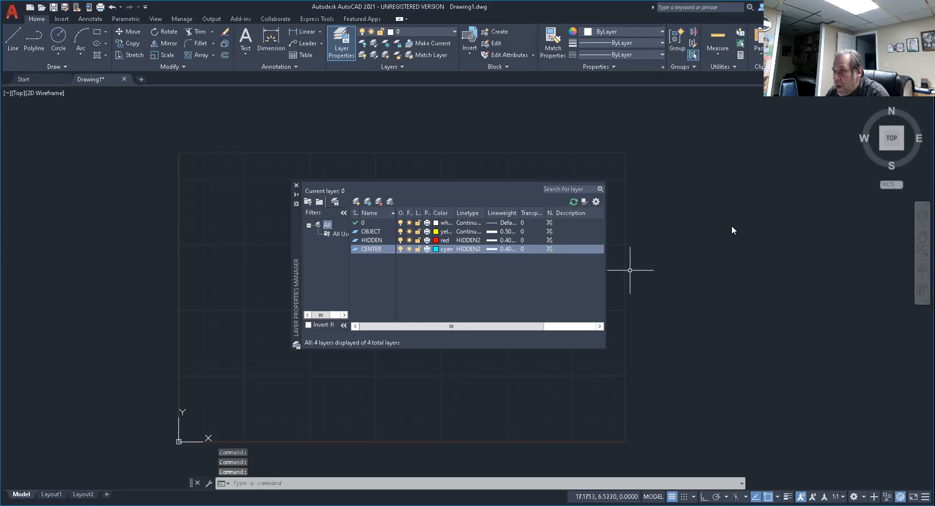
click(747, 227)
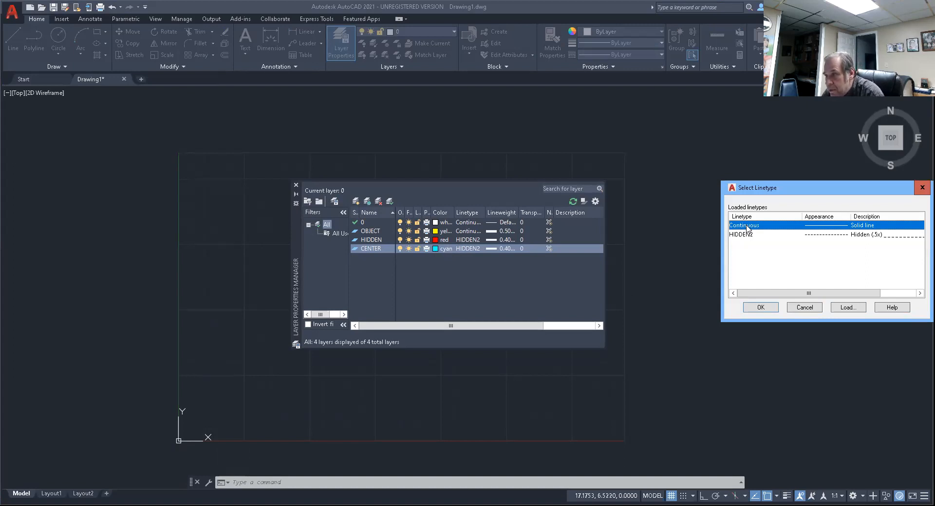
click(761, 308)
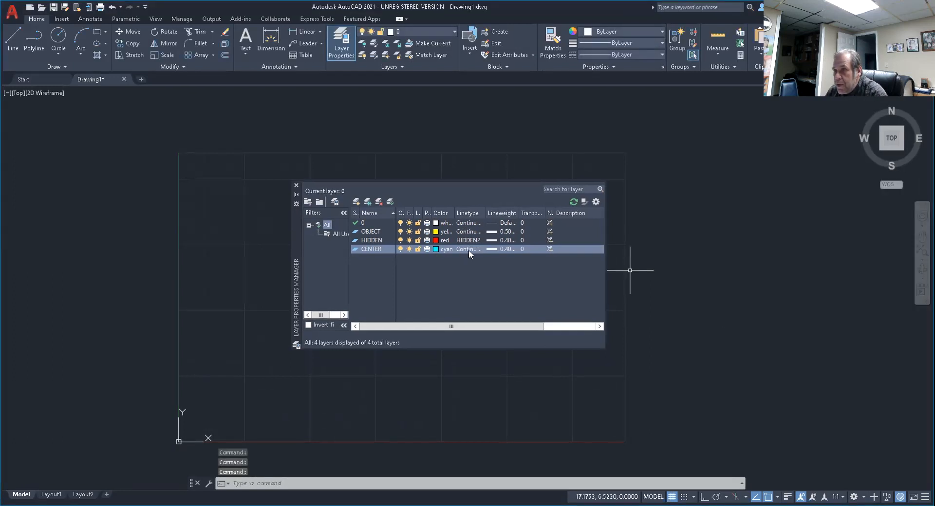
click(509, 249)
click(715, 199)
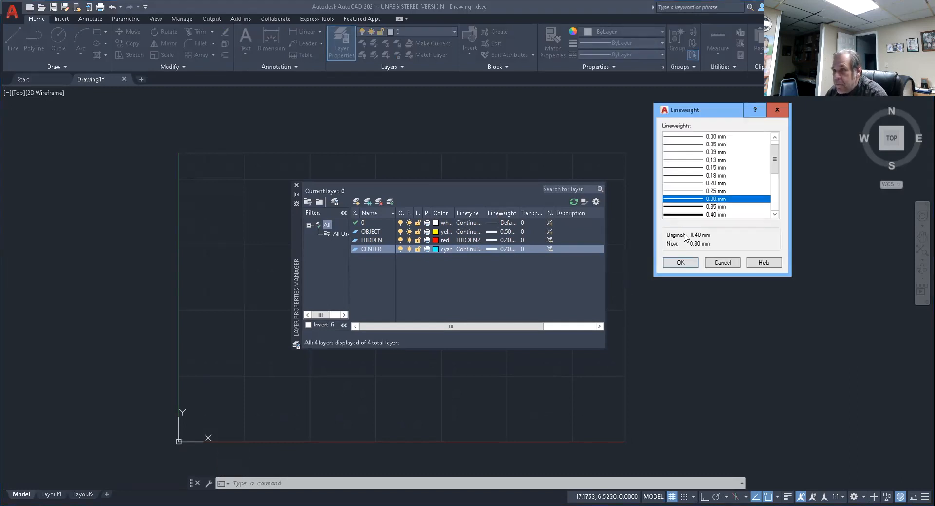
click(680, 262)
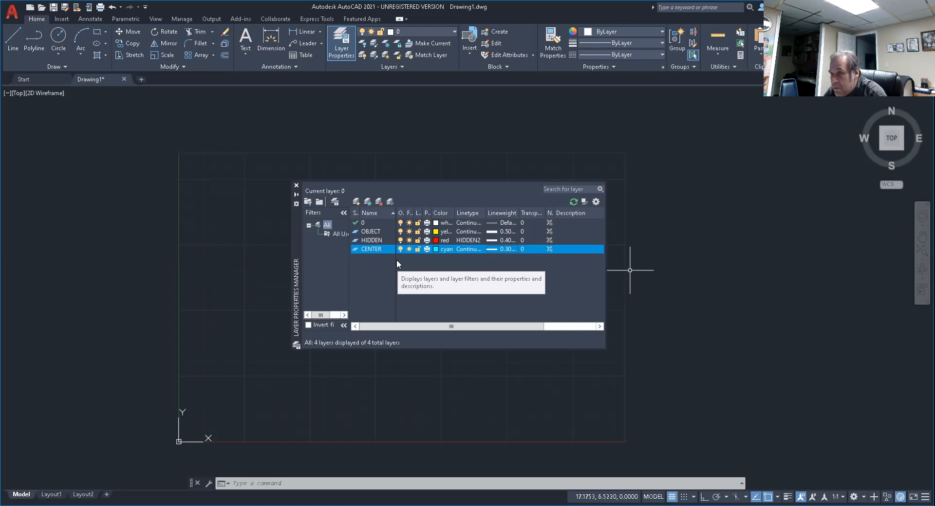
Create a new layer named DIMENSION with the color green, and close the layer properties manager.
click(355, 205)
text(DI)
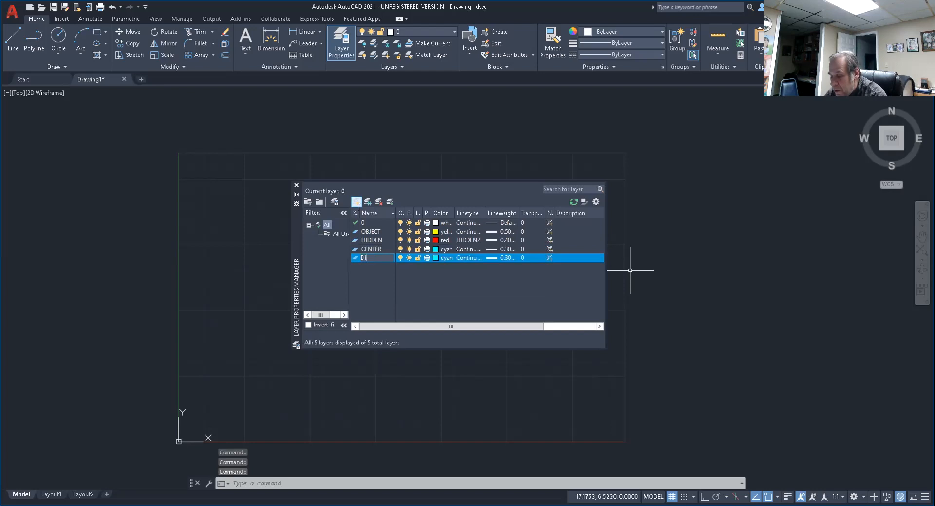
text(MENSION)
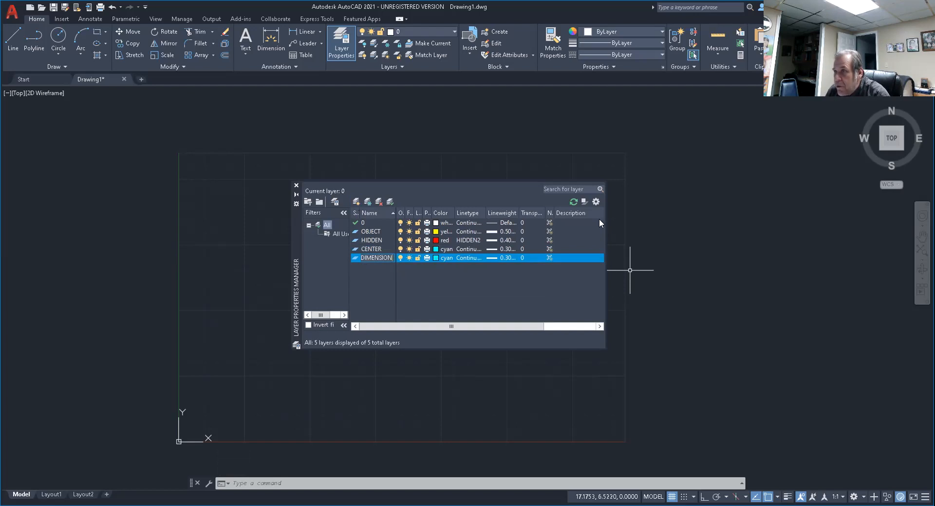
click(436, 258)
click(686, 237)
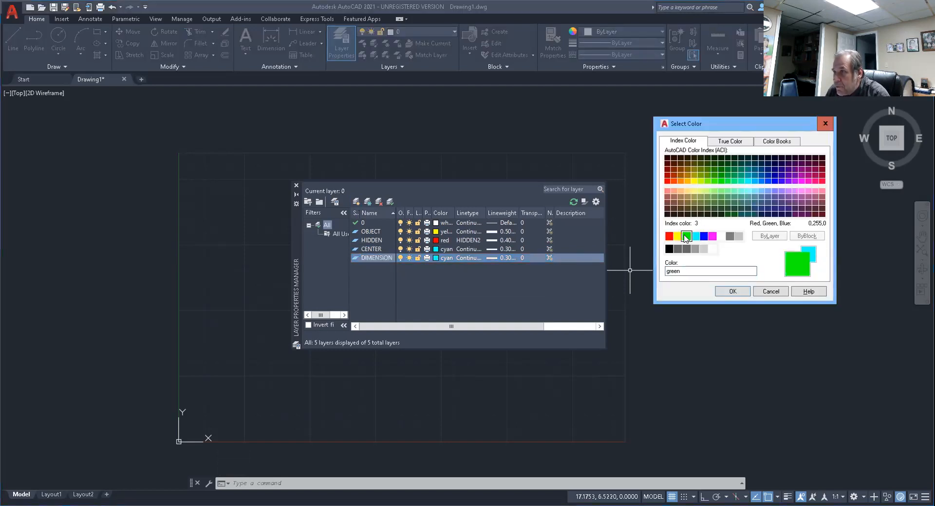
click(732, 291)
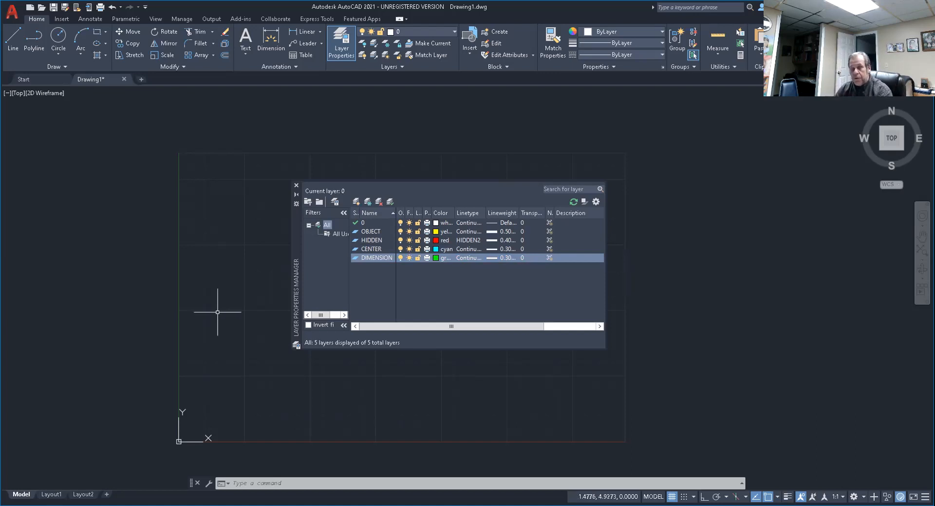
click(296, 185)
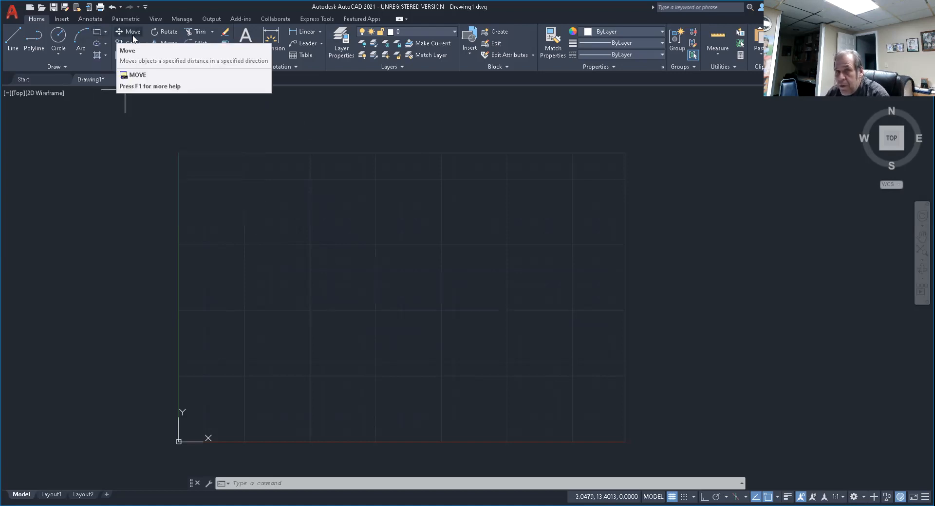
Draw a rectangle about 15 by 9 units inside the drawing limits.
click(98, 33)
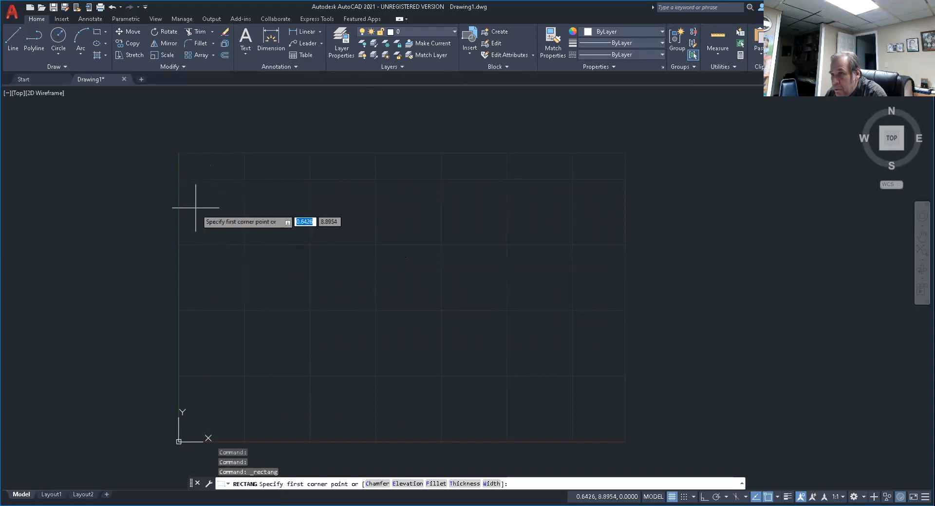
click(203, 171)
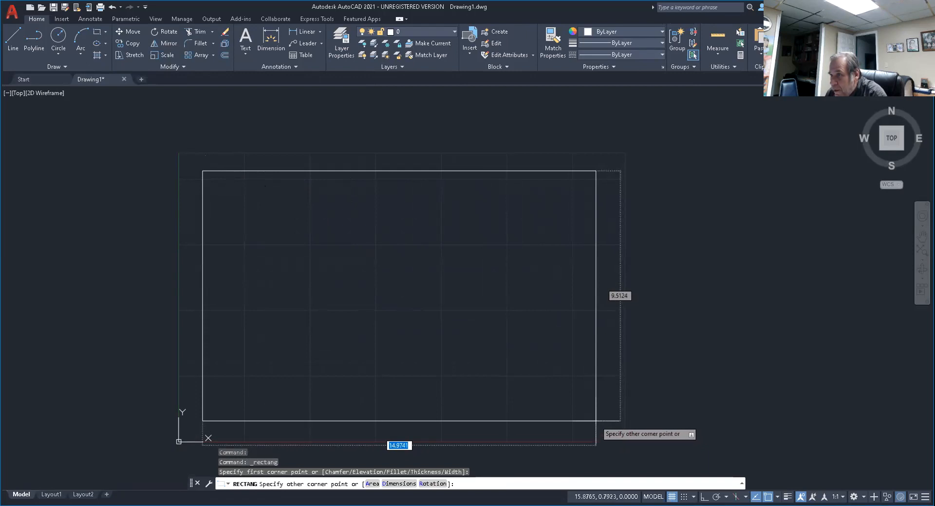
click(593, 416)
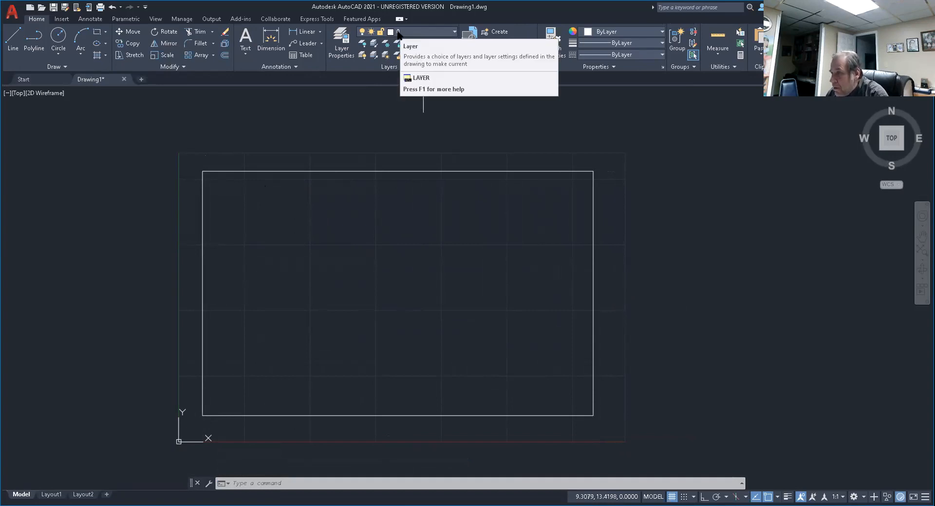
key(Escape)
key(Escape)
key(Escape)
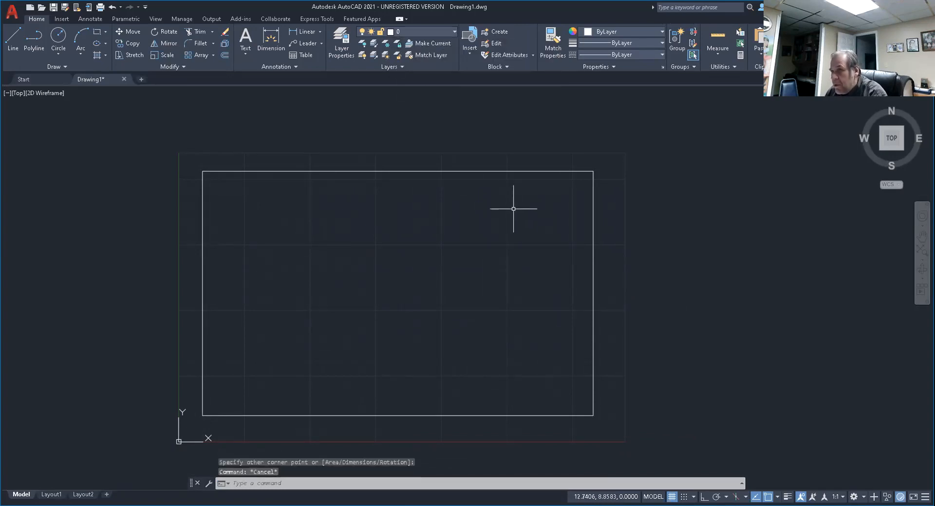
Move the rectangle to the OBJECT layer and clear the selection.
click(448, 171)
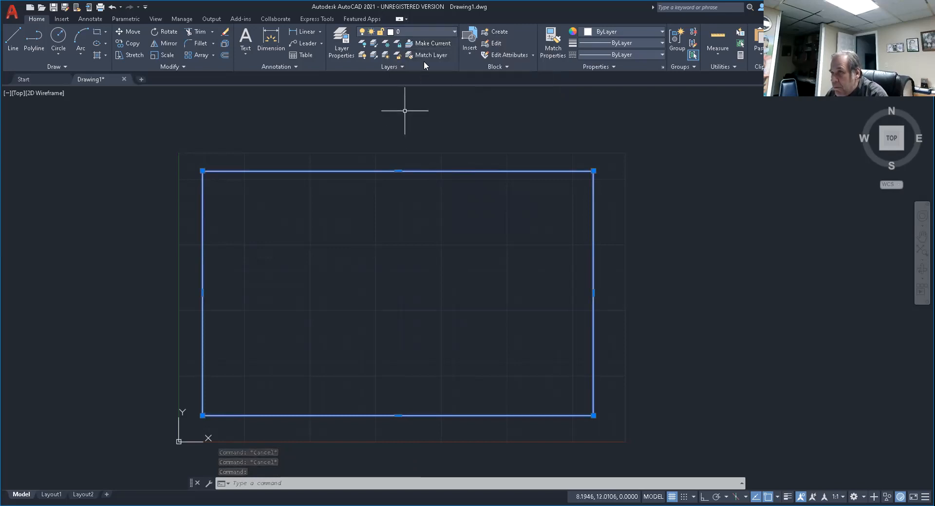
click(453, 31)
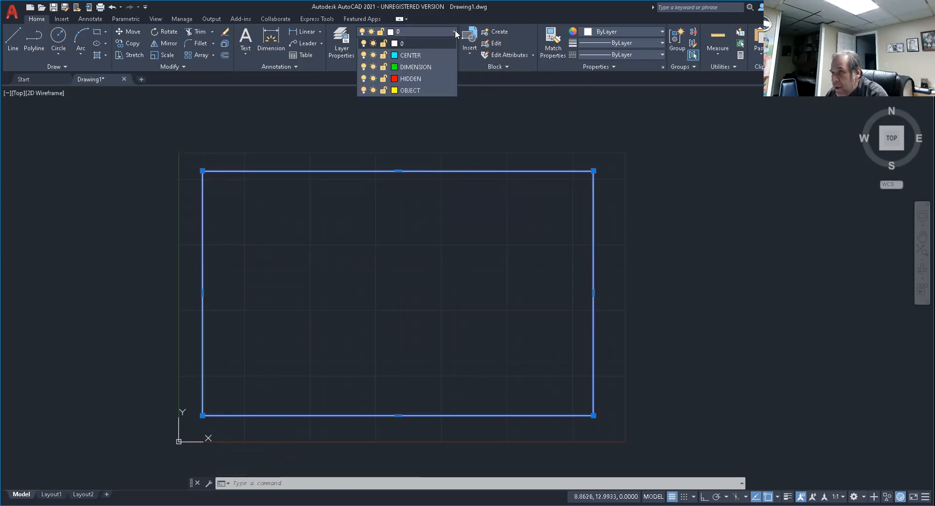
click(410, 90)
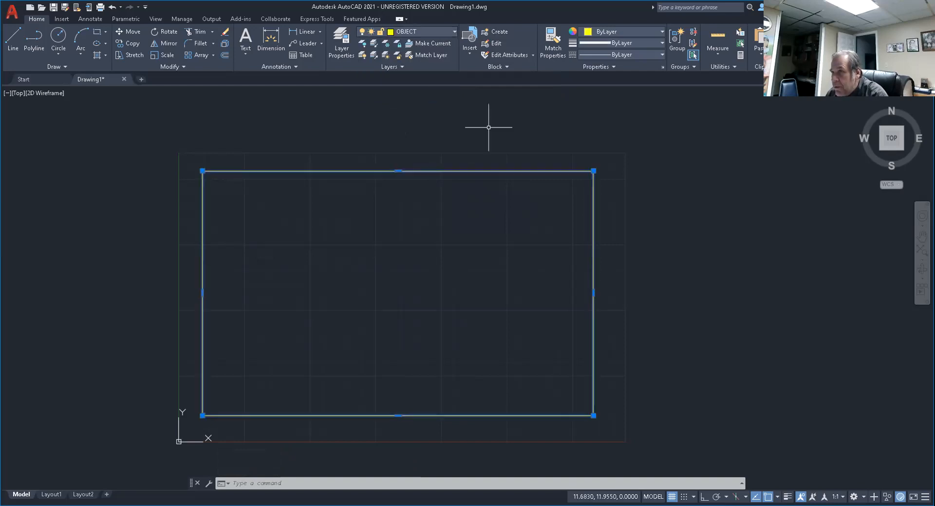
key(Escape)
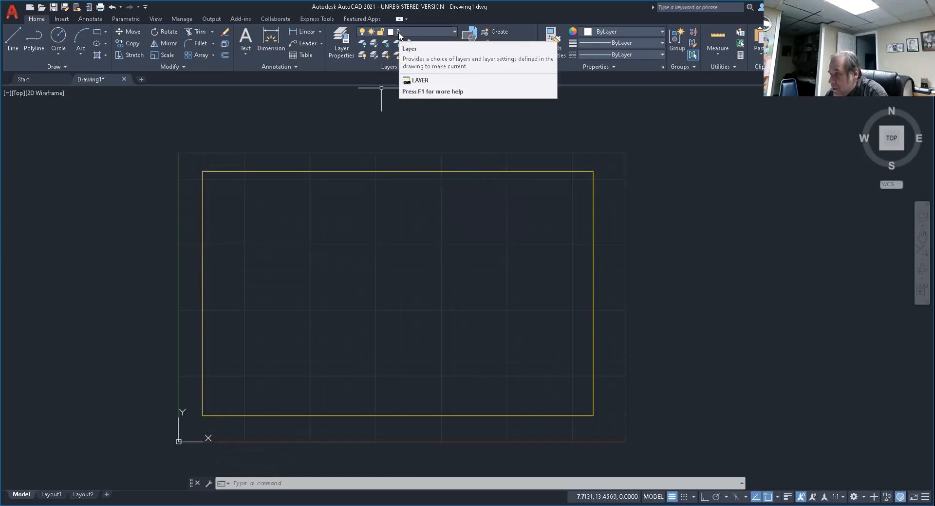
Make OBJECT the current layer.
click(455, 31)
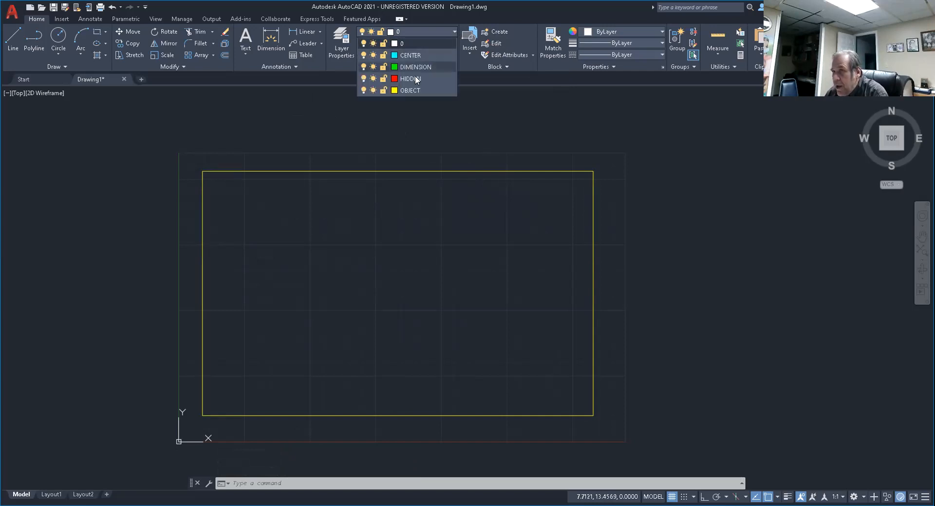
click(409, 89)
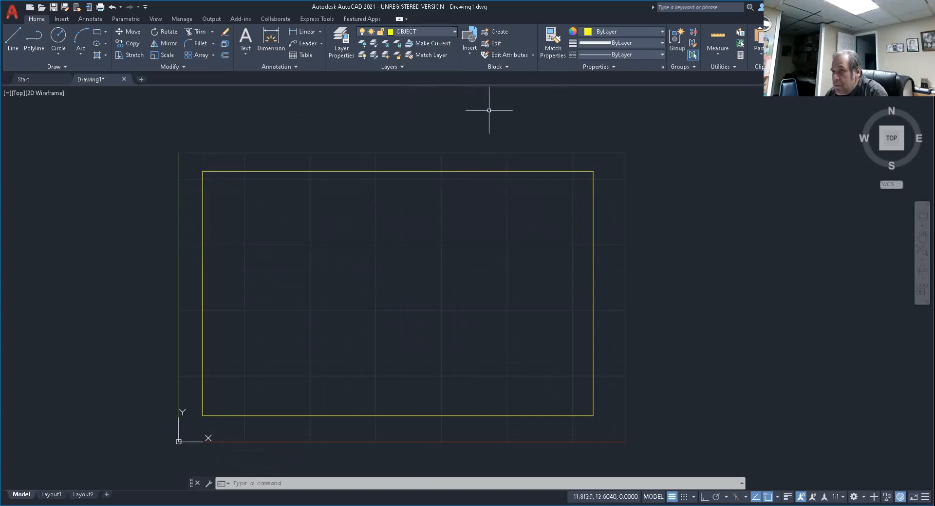
click(509, 120)
key(Escape)
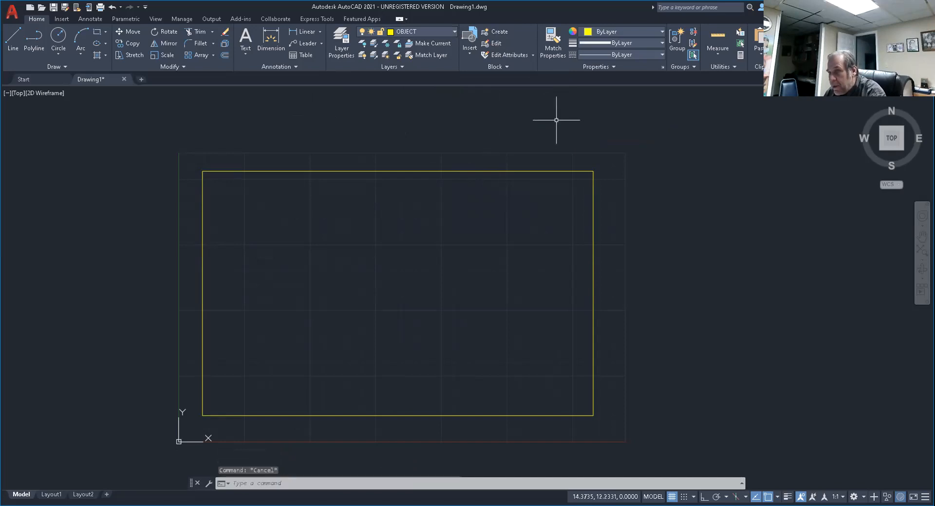
key(Escape)
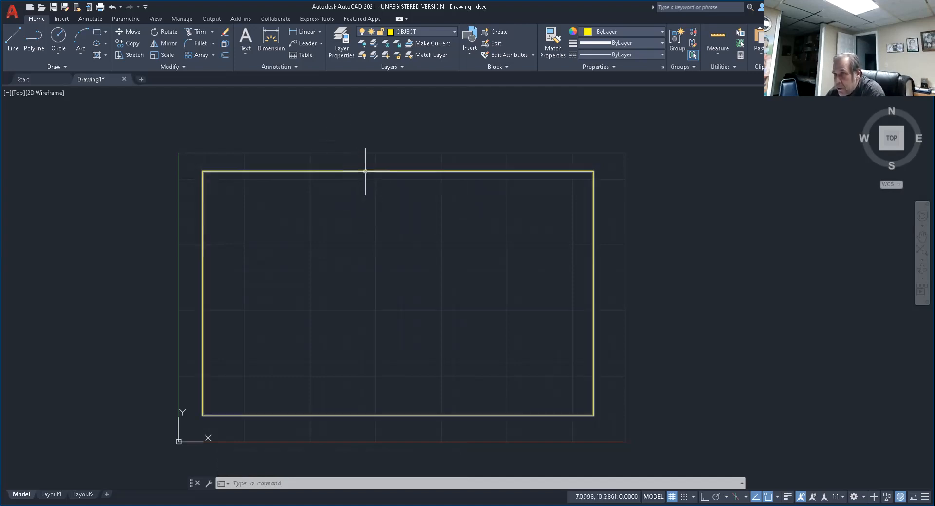
Explode the yellow rectangle into separate lines.
mouse_move(365, 172)
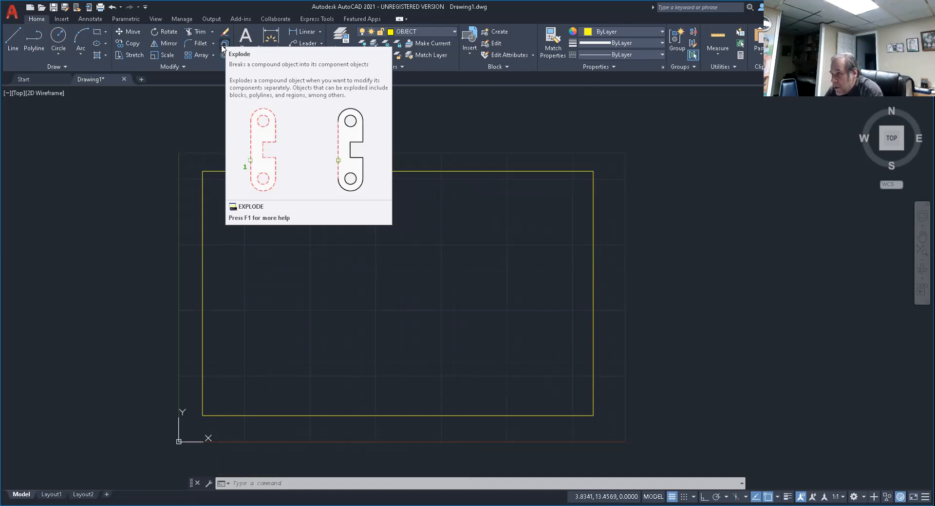
key(Escape)
key(Escape)
key(Escape)
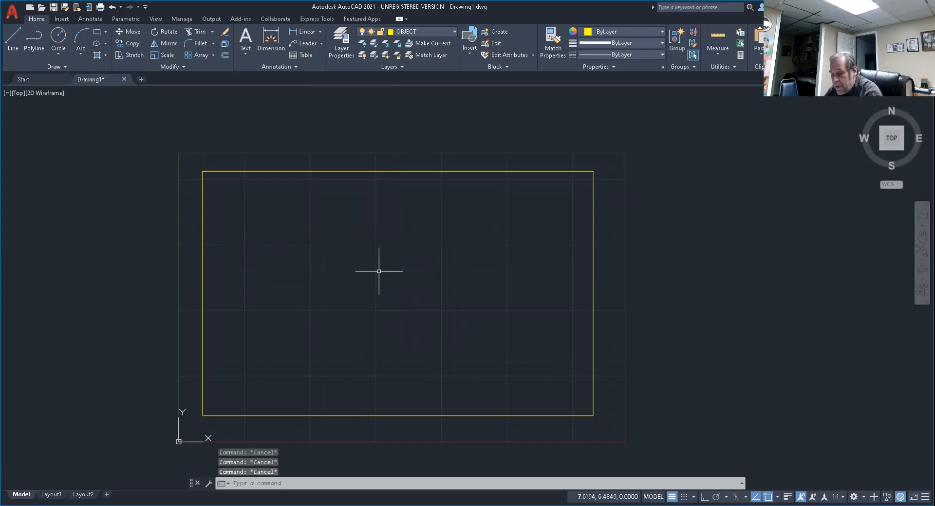
text(EX)
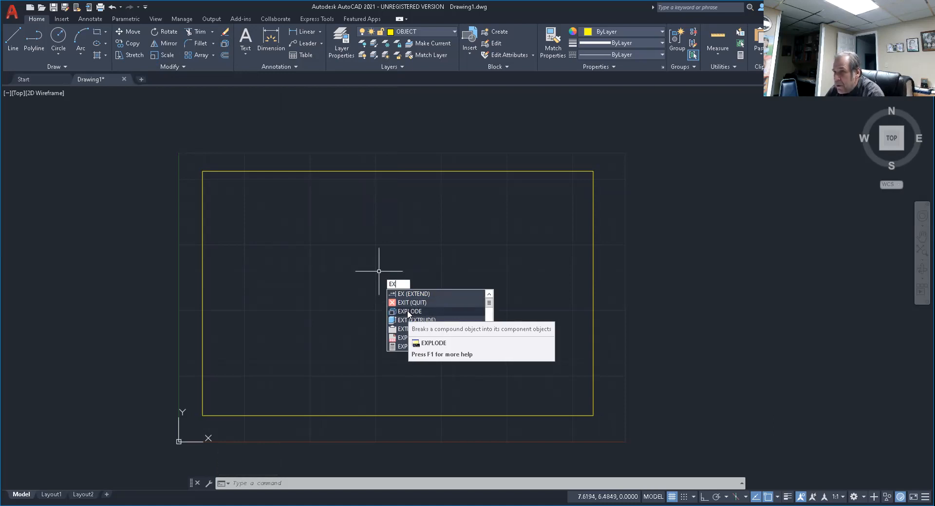
click(408, 311)
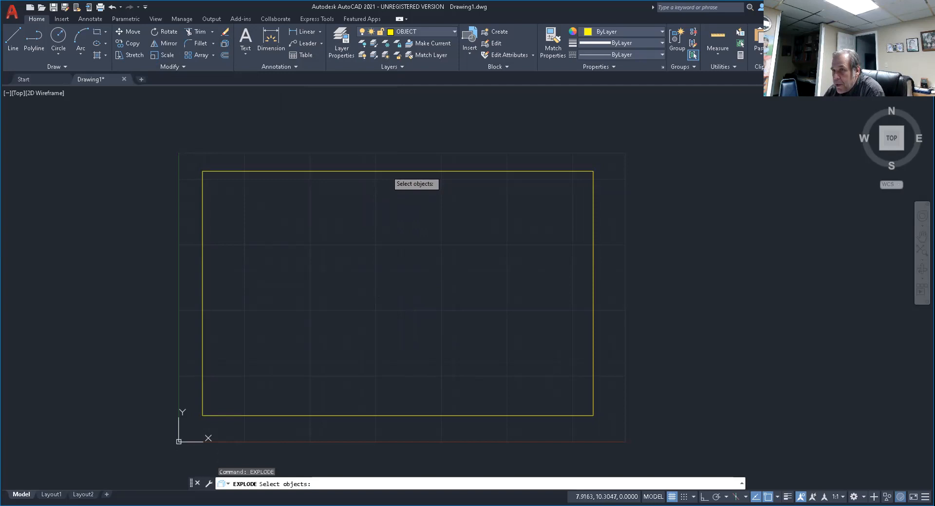
click(386, 171)
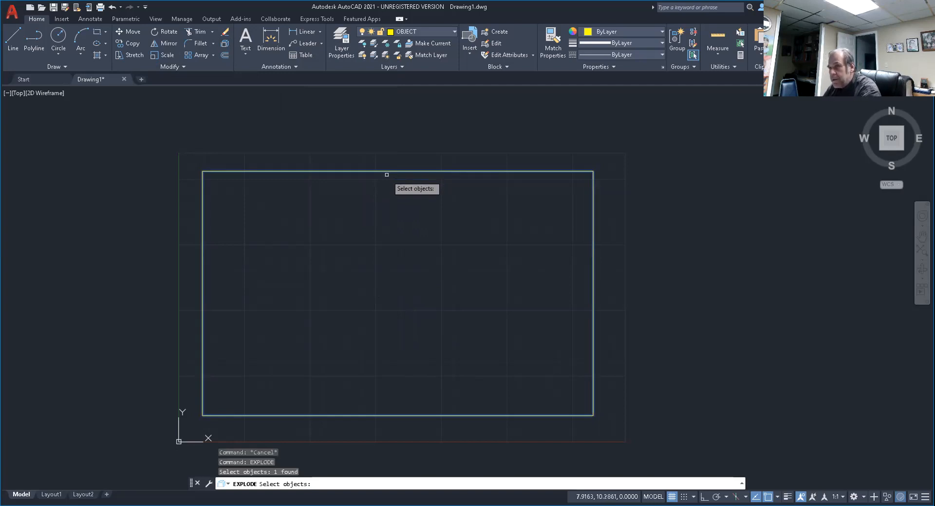
key(Return)
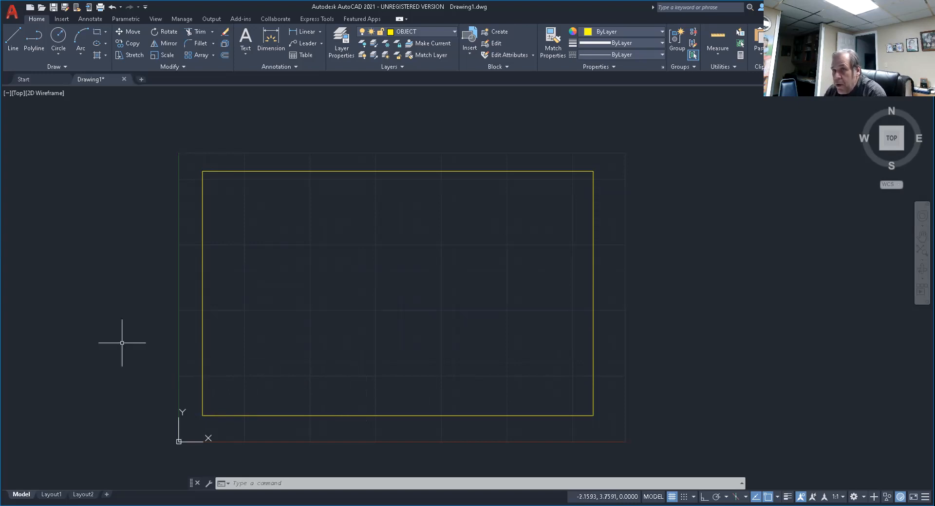
Offset the rectangle's left edge 5 units inward.
click(225, 57)
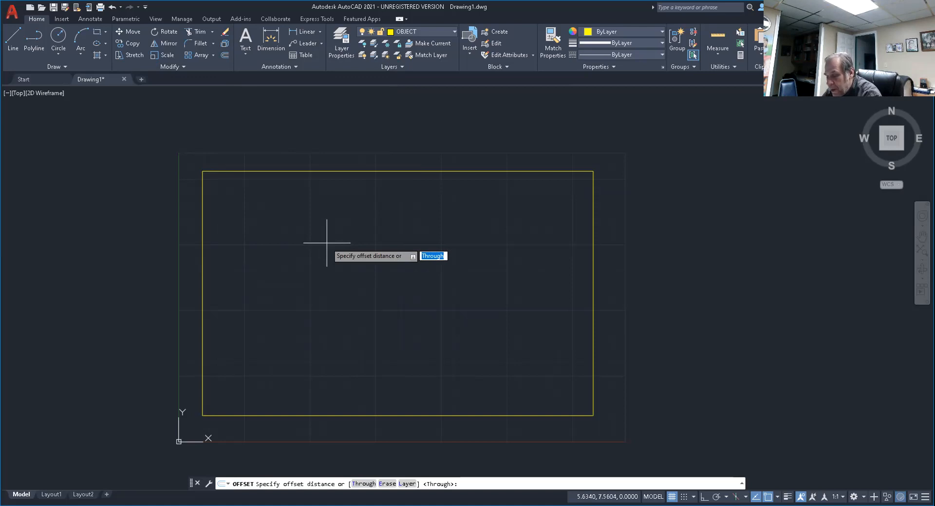
text(5)
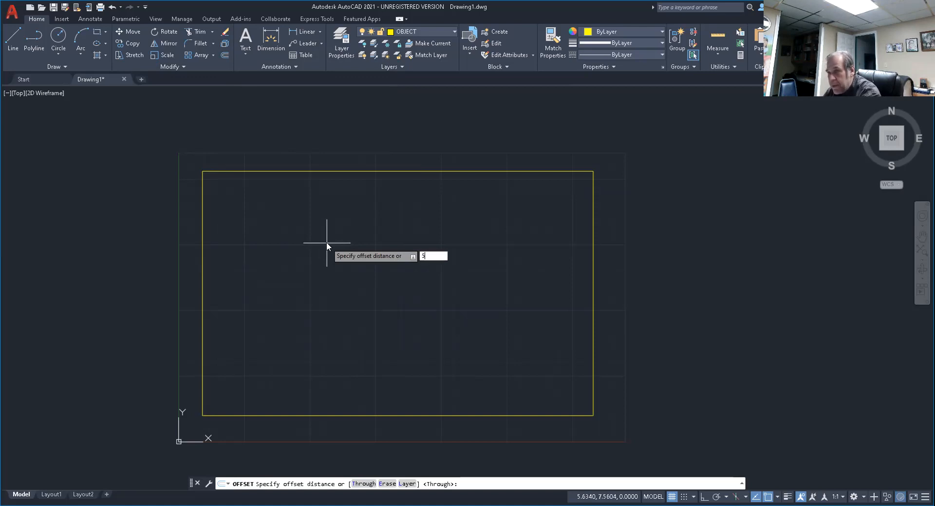
key(Return)
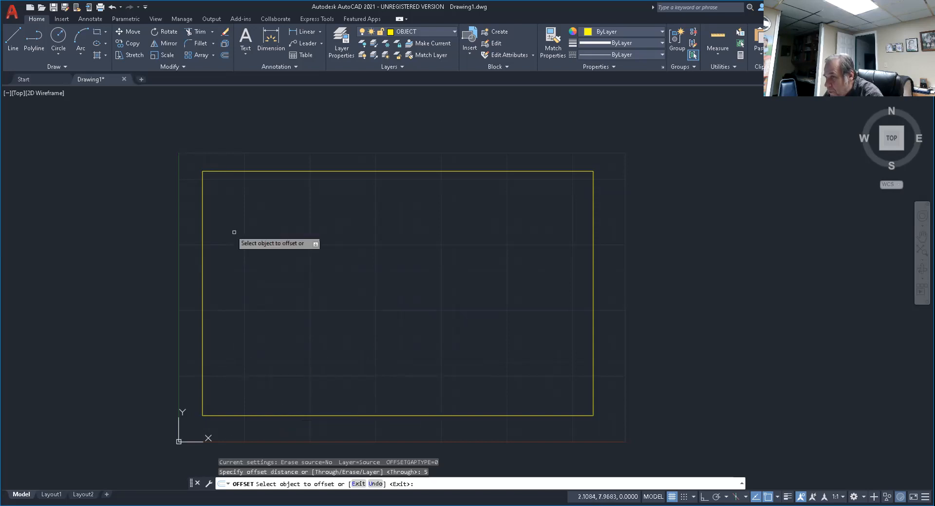
click(201, 319)
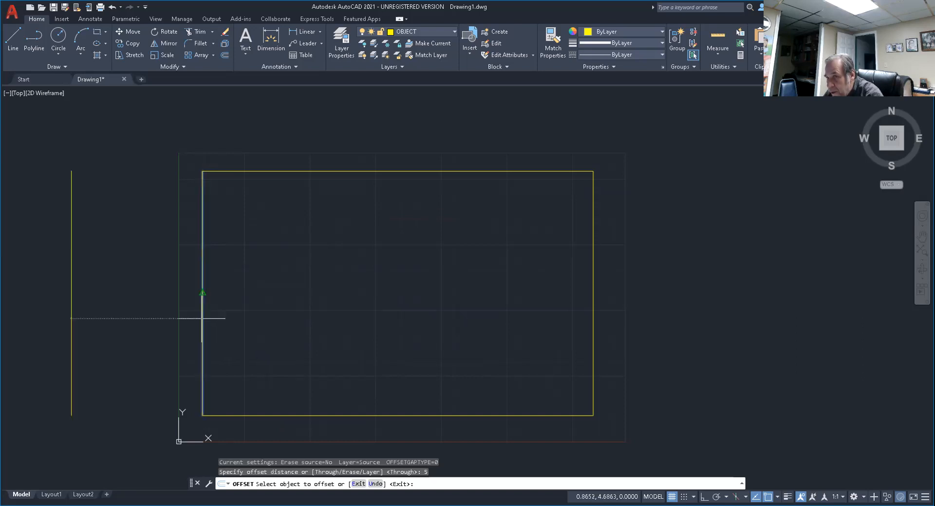
click(508, 291)
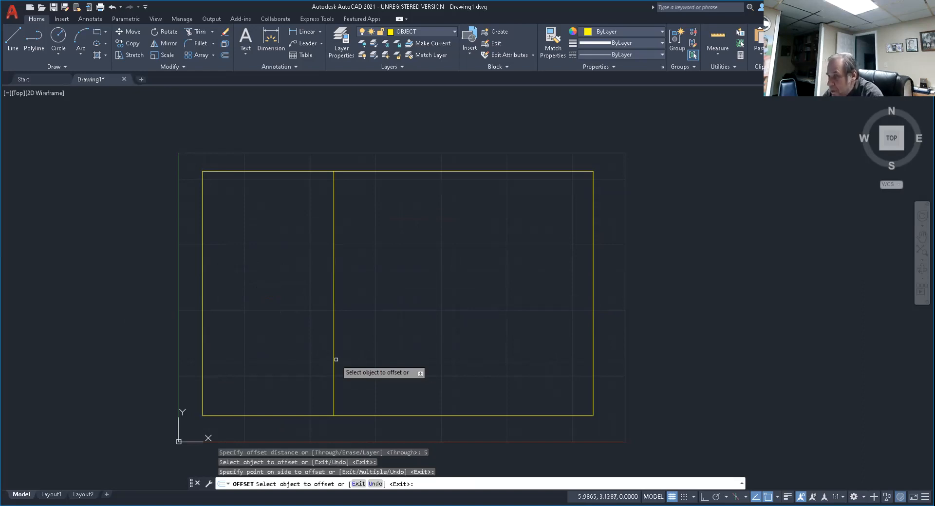
key(Return)
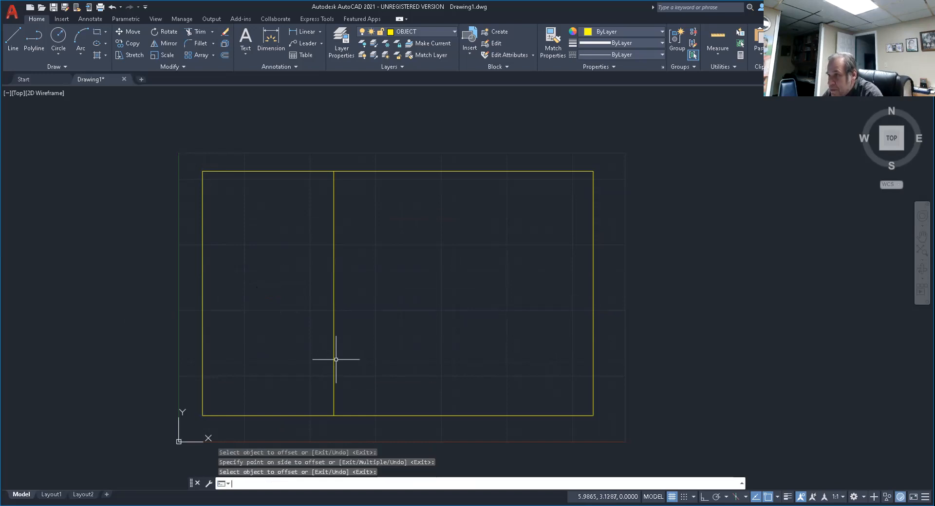
Offset the rectangle's bottom edge 1.5 units upward.
key(Return)
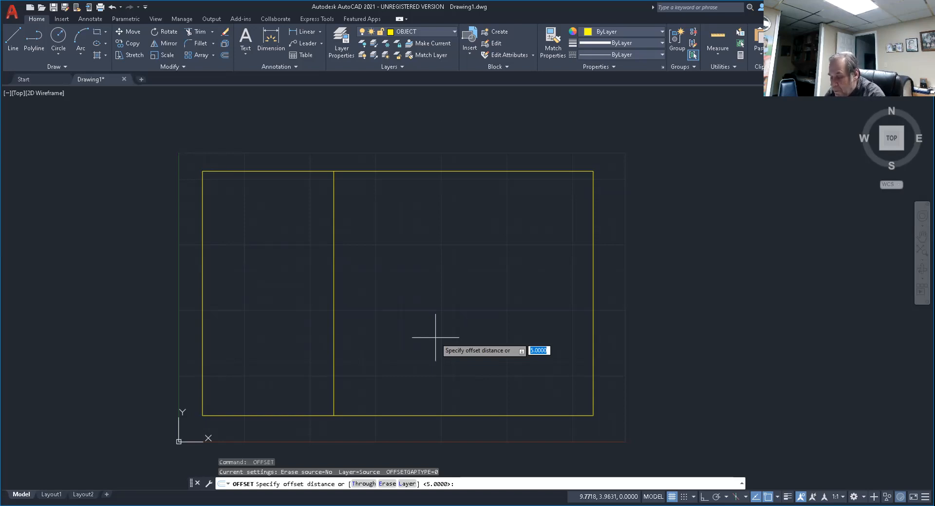
text(1.5)
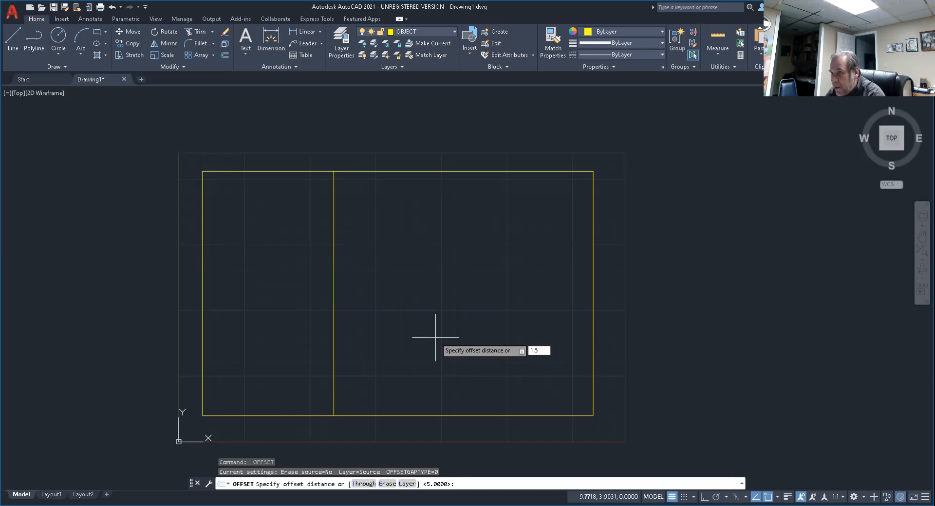
key(Return)
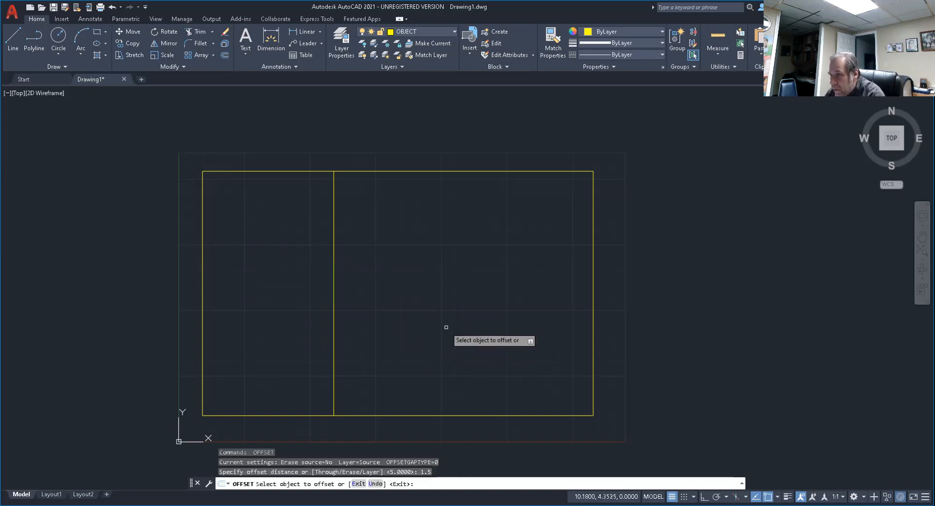
click(374, 416)
click(394, 323)
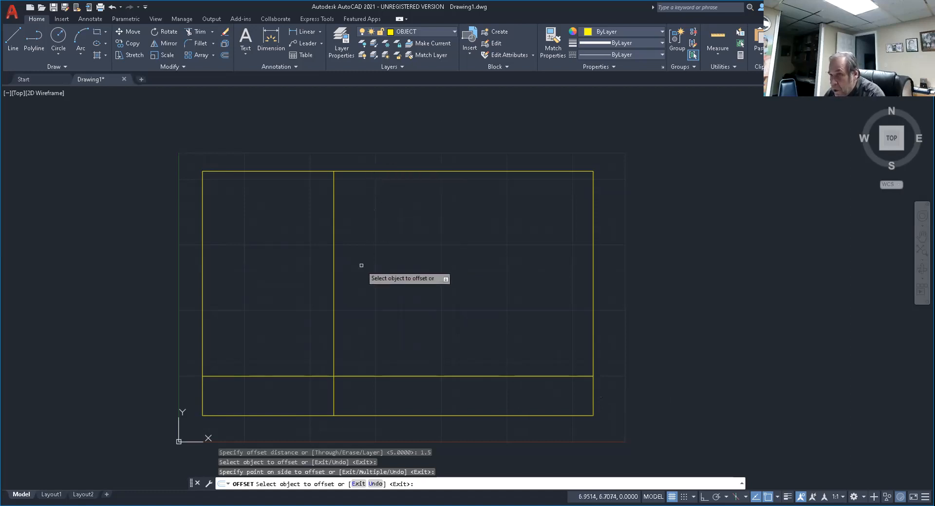
key(Return)
key(Return)
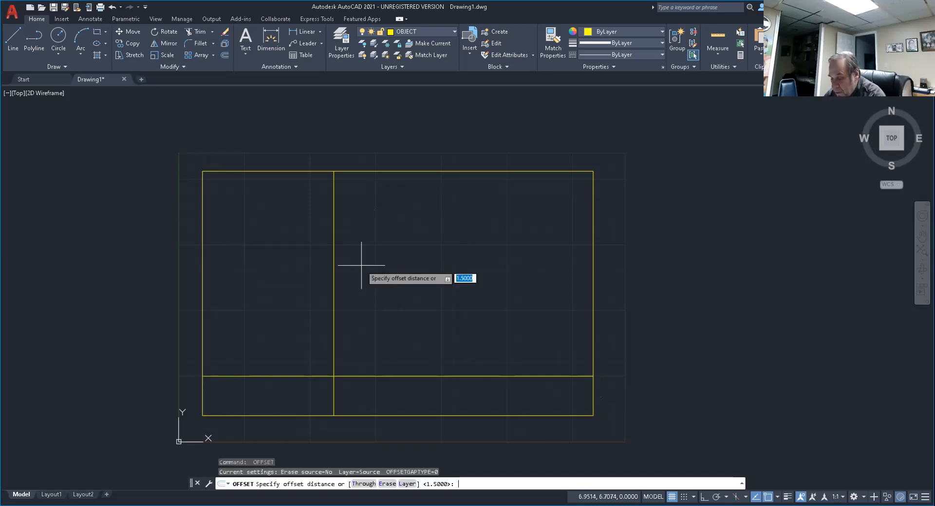
Offset the rectangle's right and top edges 2.5 units inward.
text(2.5)
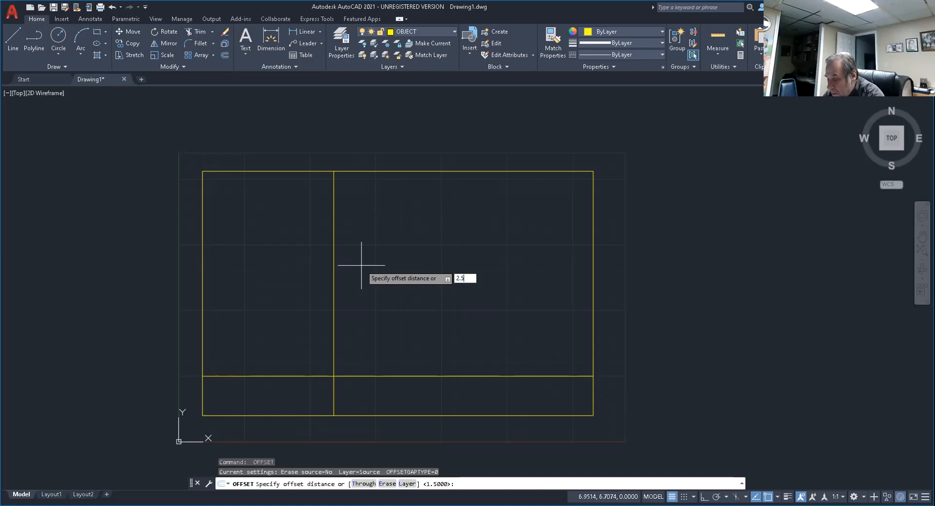
key(Return)
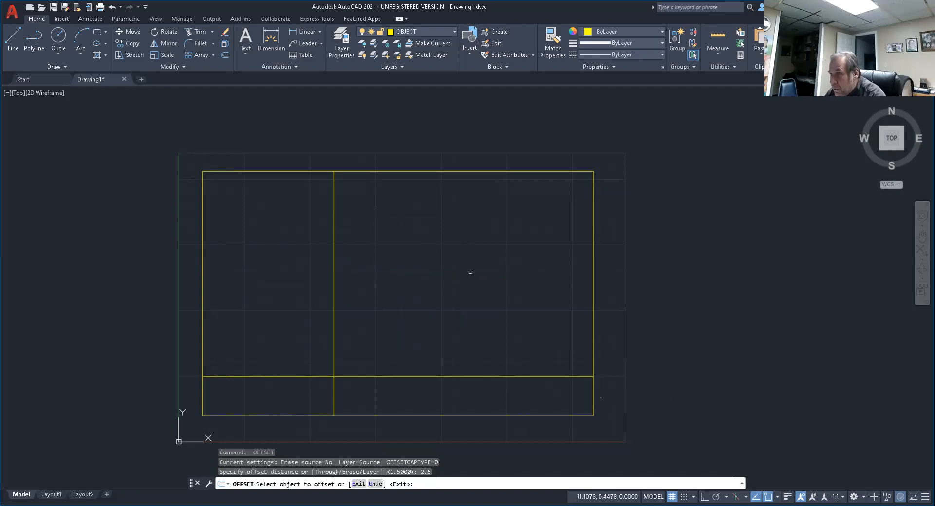
click(594, 344)
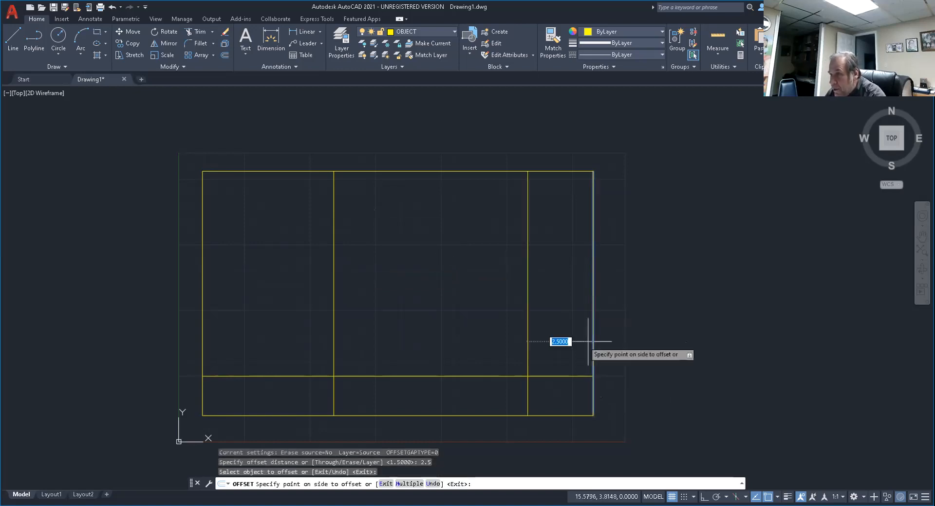
click(494, 325)
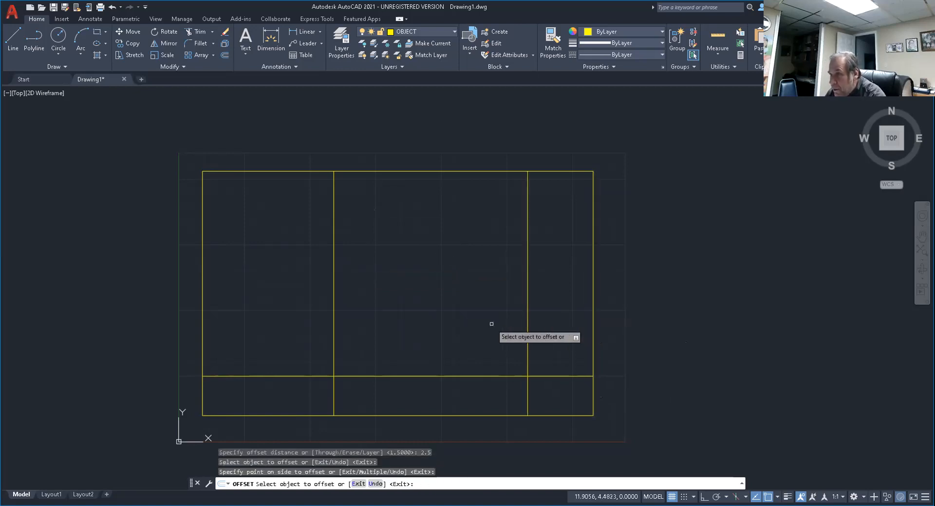
click(443, 171)
click(426, 205)
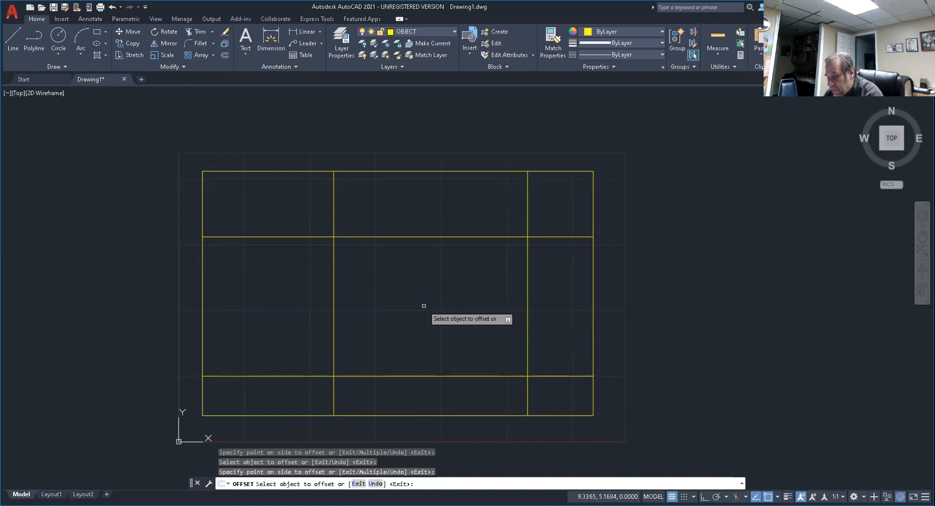
key(Return)
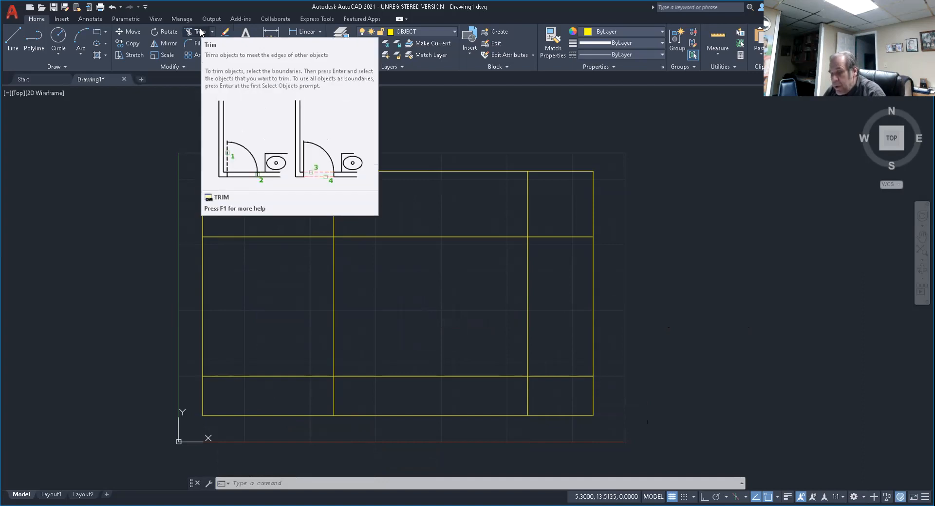
Trim the middle segments of all four horizontal lines between the two inner vertical lines, using a fence.
key(Escape)
key(Escape)
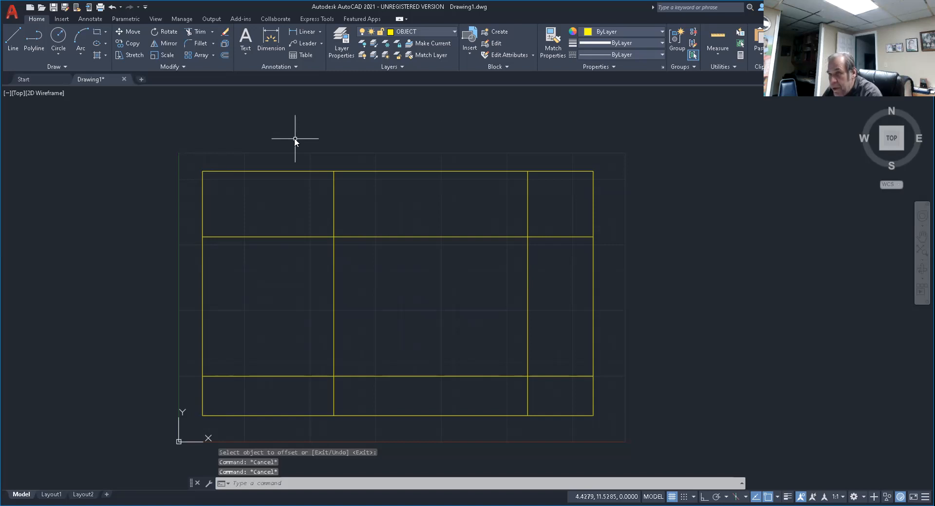
text(T)
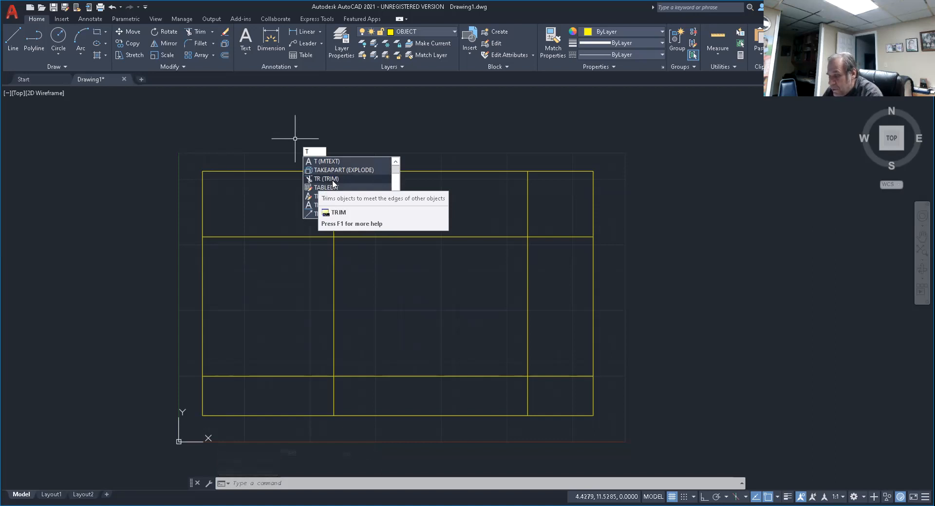
text(R)
key(Return)
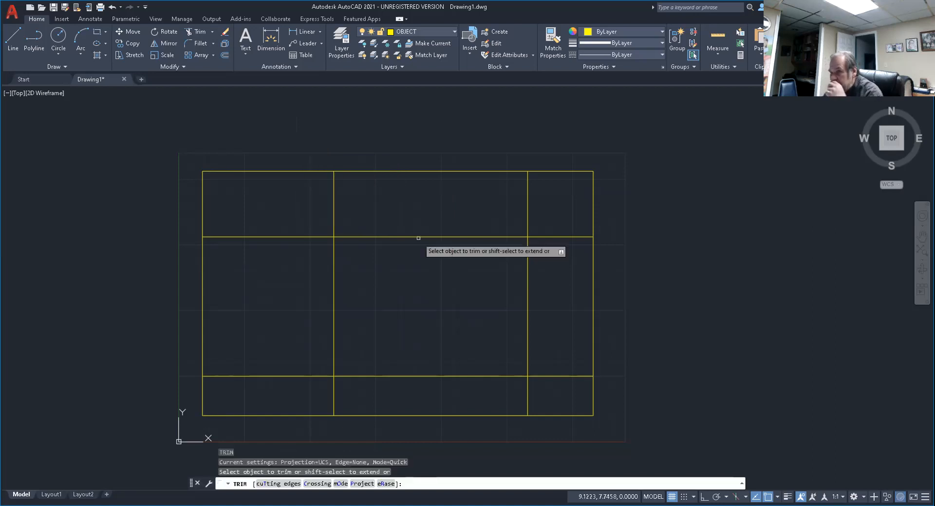
click(394, 122)
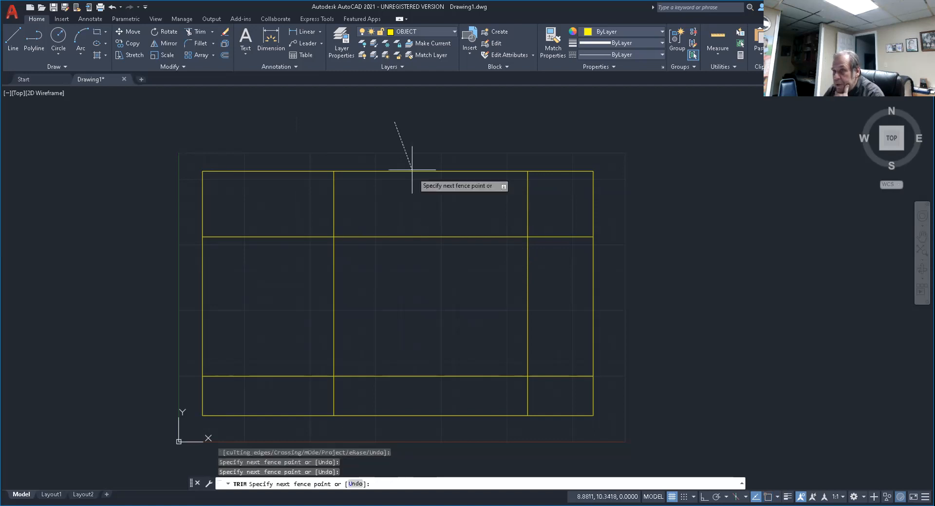
key(Return)
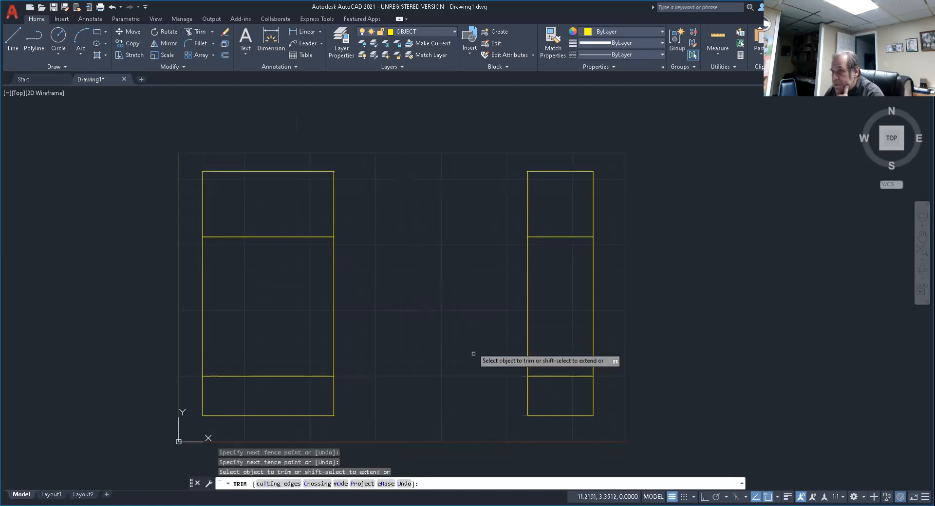
key(Return)
Trim the middle segments of the four vertical lines with a fence, and undo both trims.
key(Return)
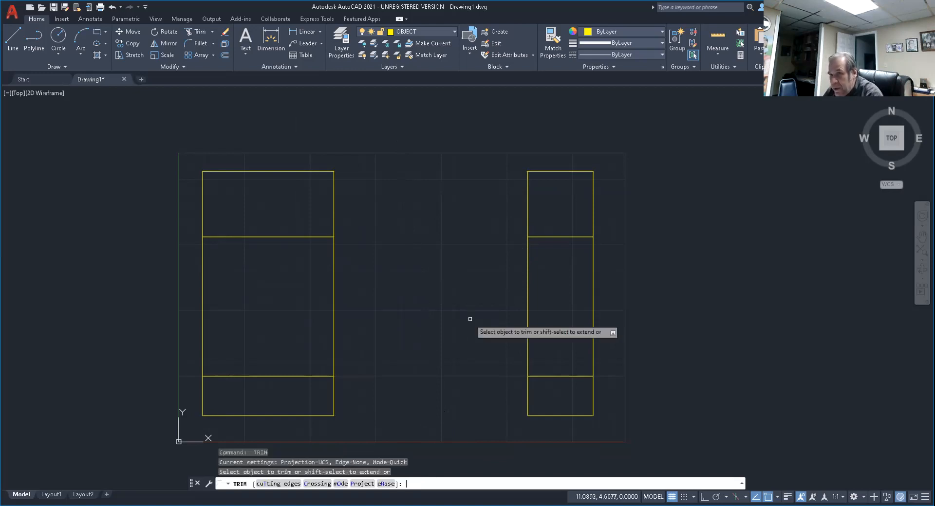
click(168, 282)
click(628, 337)
key(Return)
key(Return)
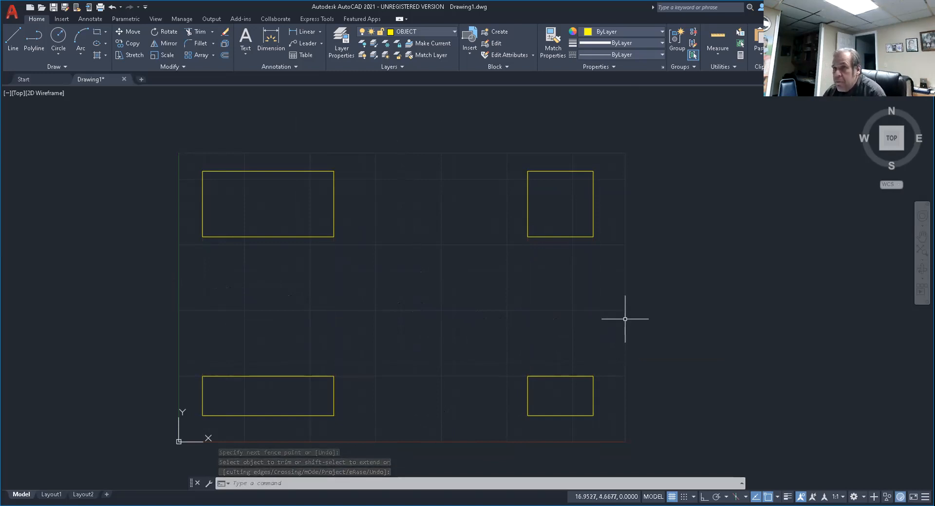
click(114, 8)
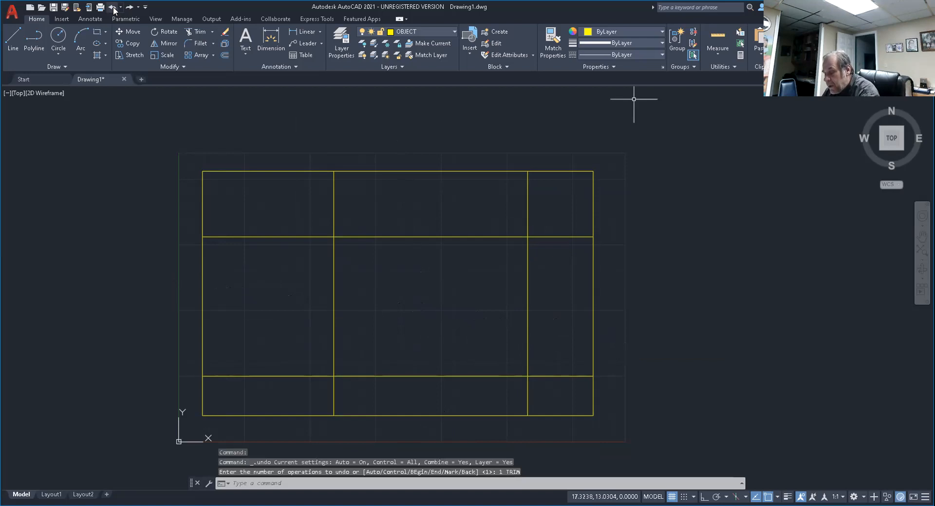
Undo the group of offset lines and restore it with Redo.
click(113, 8)
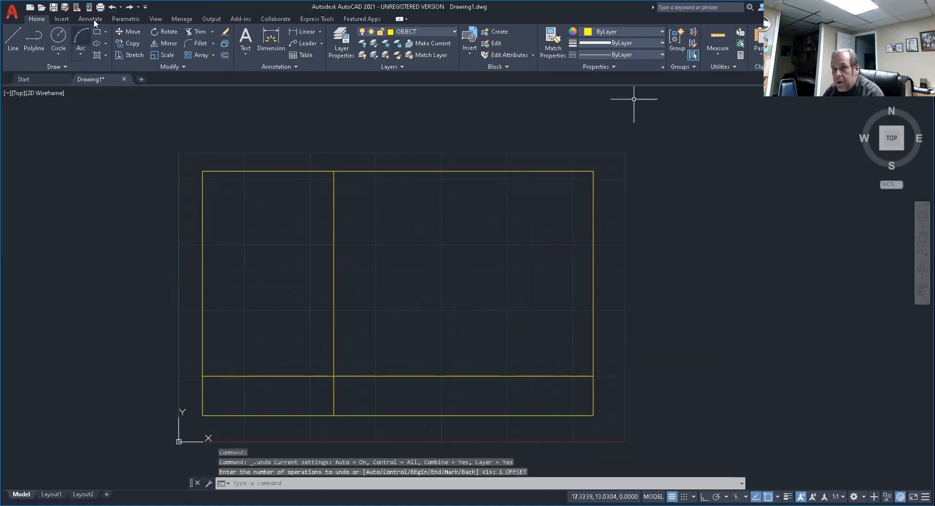
click(130, 7)
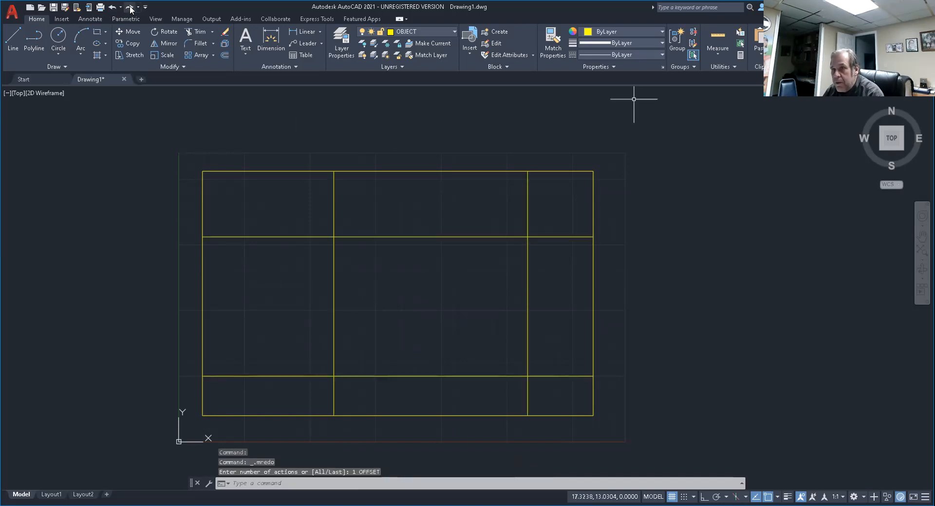
key(Escape)
key(Escape)
key(Escape)
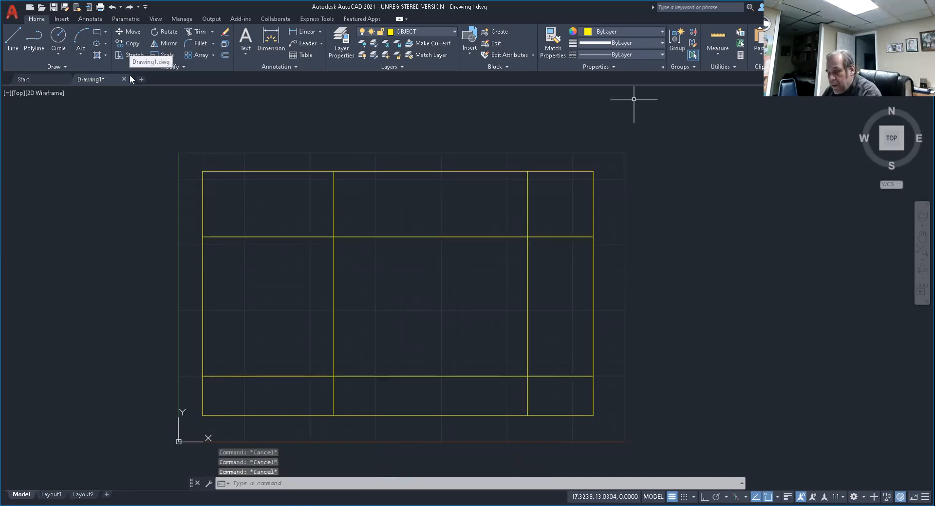
Trim the middle segments of all four horizontal lines between the two inner vertical lines, one at a time.
mouse_move(129, 74)
text(TR)
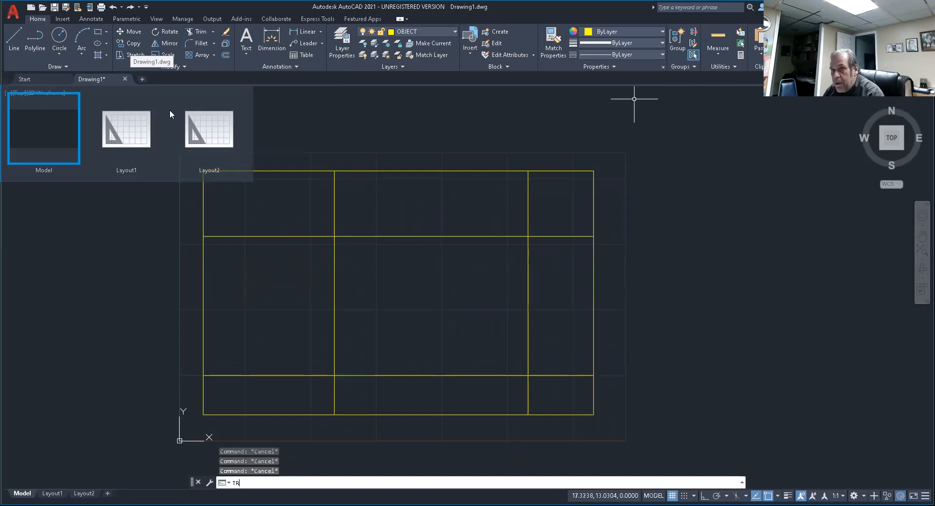
key(Return)
click(420, 171)
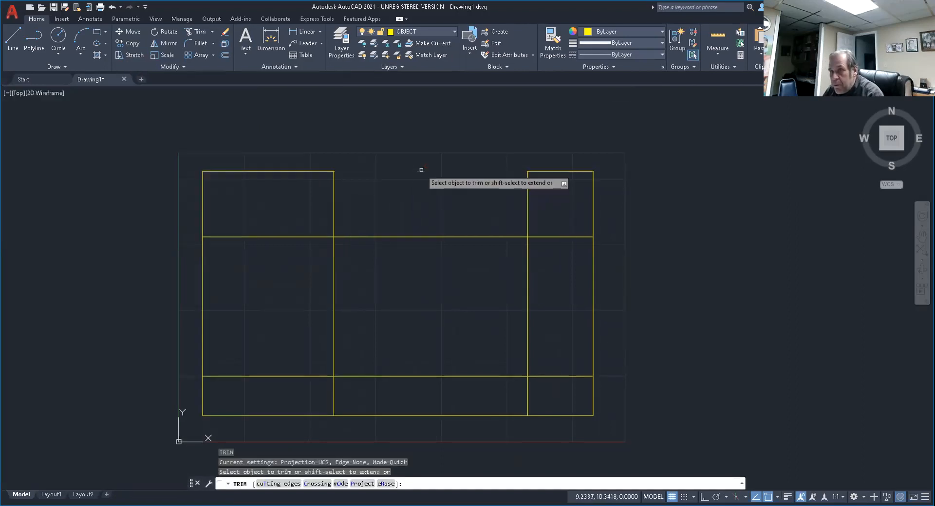
click(412, 235)
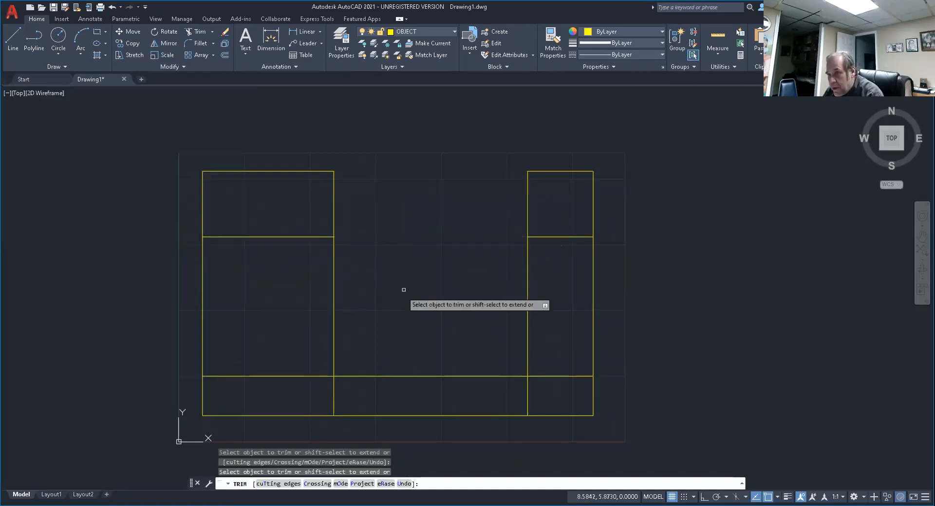
click(414, 377)
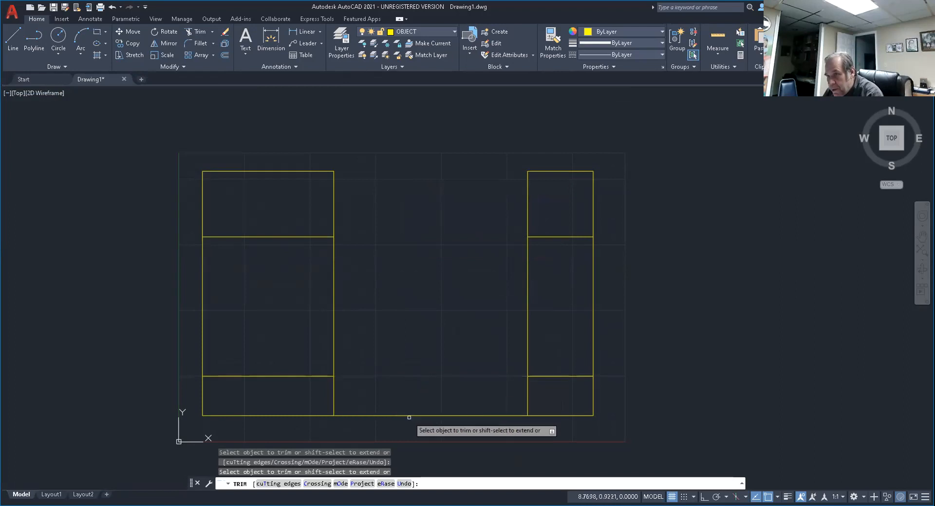
click(409, 416)
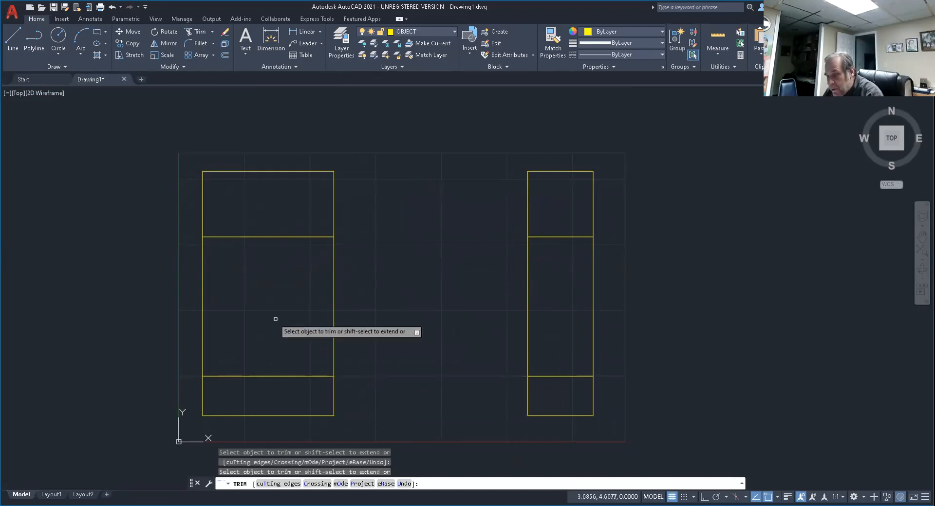
Trim the middle segments of the four vertical lines with a fence and end the Trim command.
click(133, 282)
click(612, 318)
key(Return)
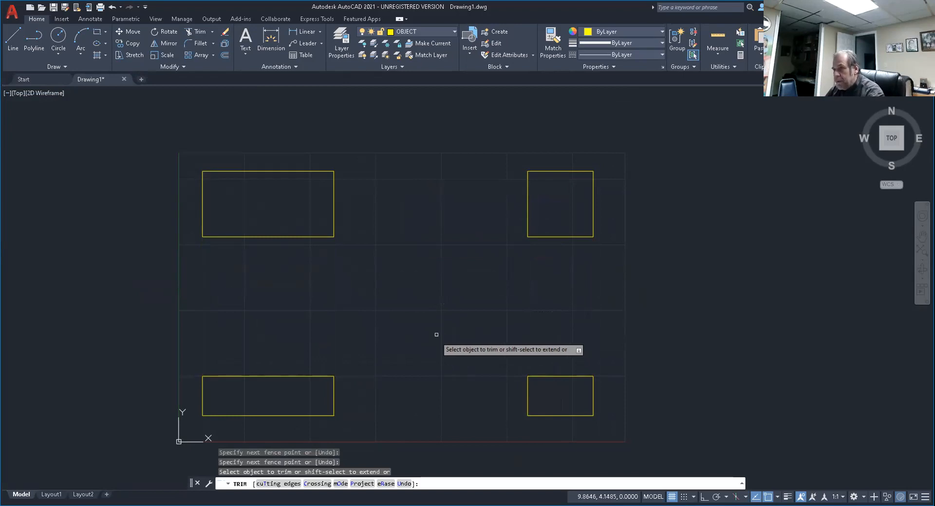
key(Return)
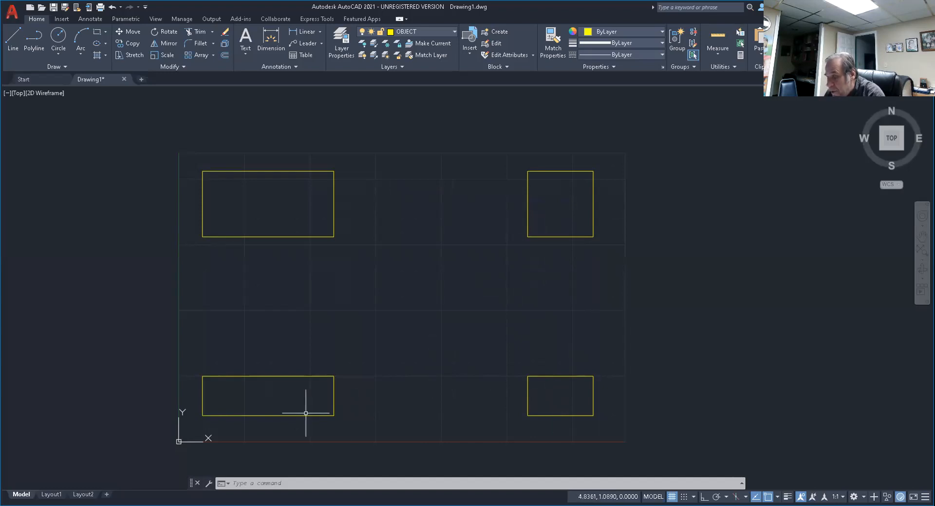
key(Escape)
key(Escape)
key(Escape)
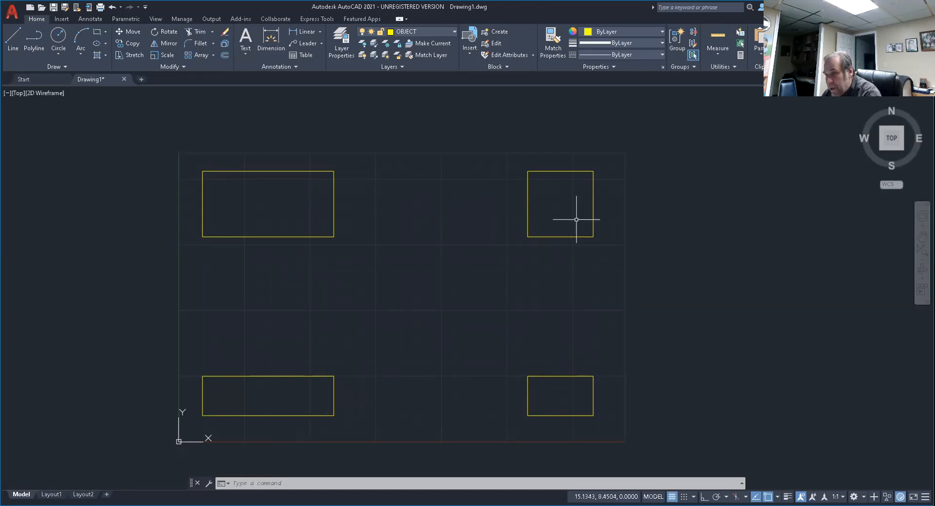
Move the two right-hand rectangles about 6.9 units left with Ortho on, close beside the left-hand ones.
text(M)
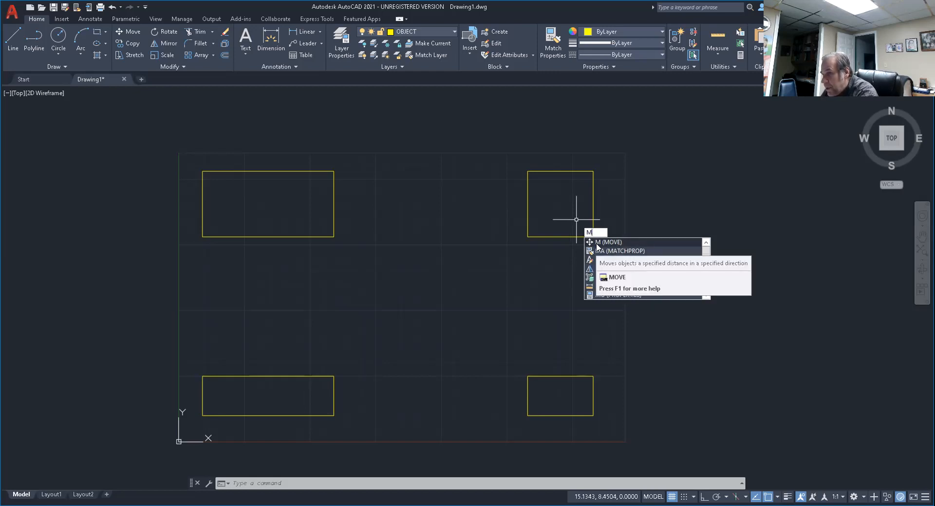
click(597, 247)
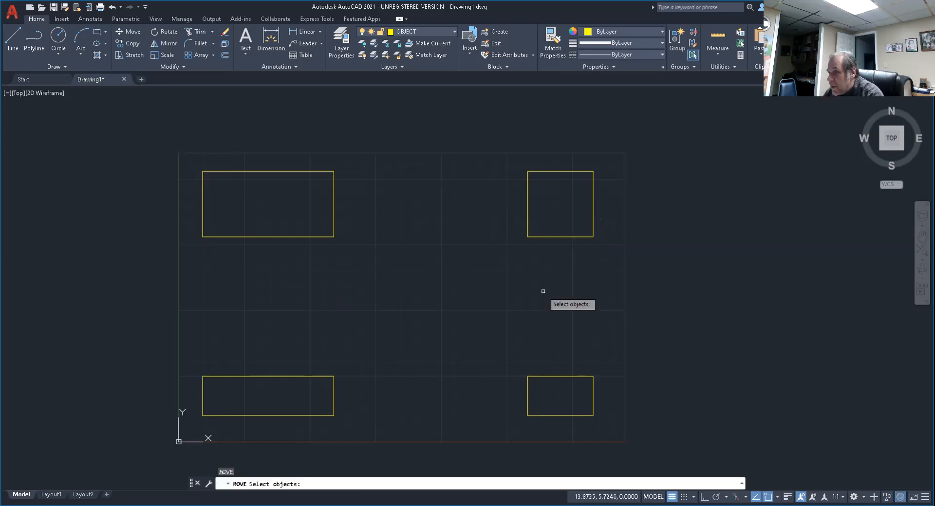
click(474, 116)
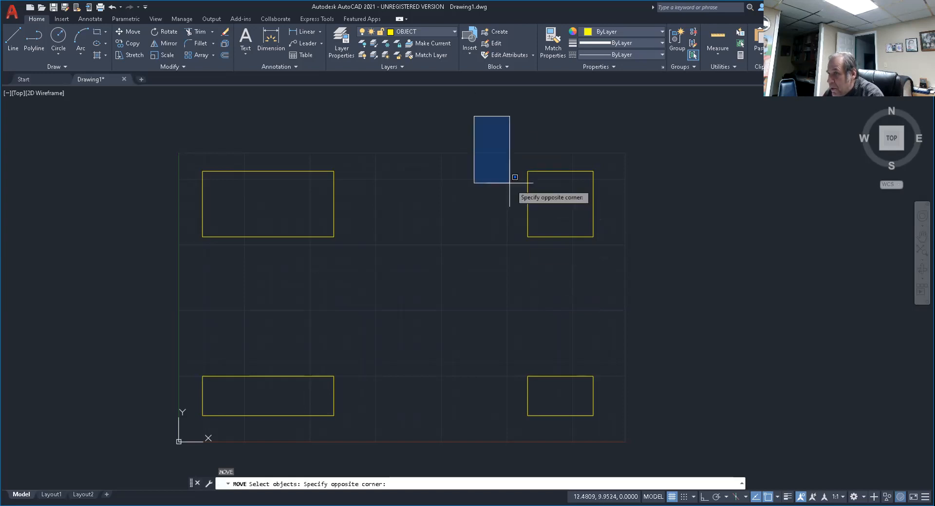
click(621, 443)
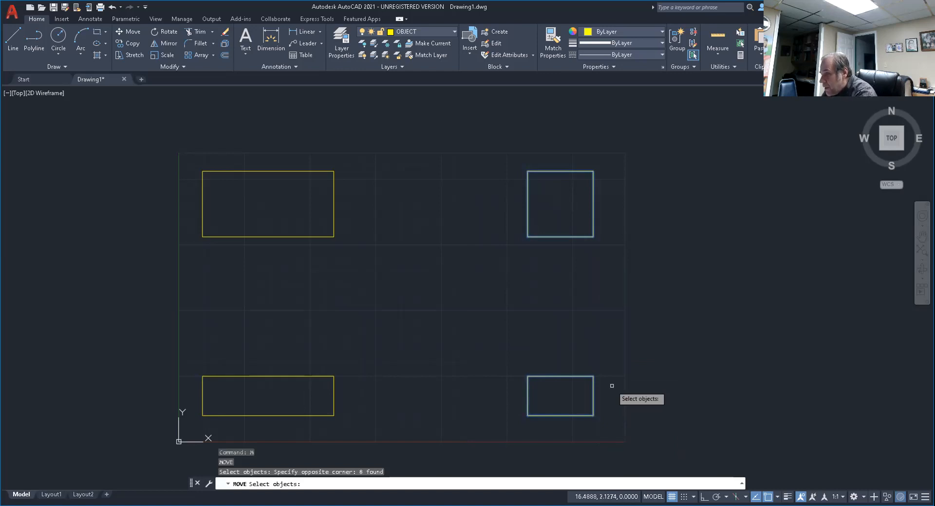
key(Return)
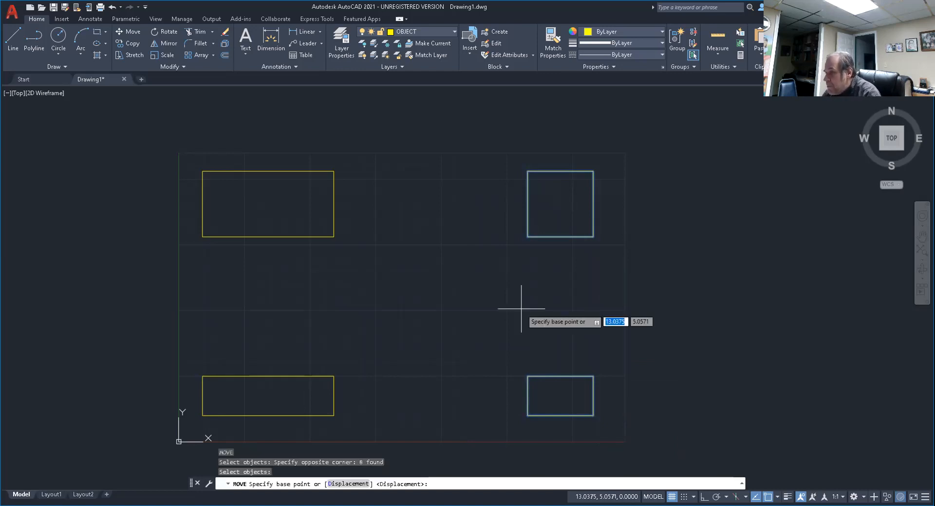
click(575, 309)
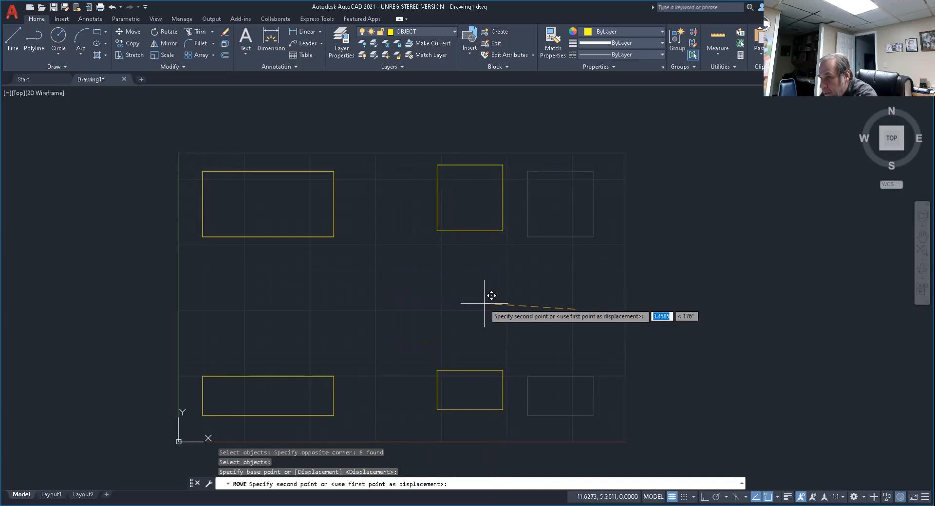
key(F8)
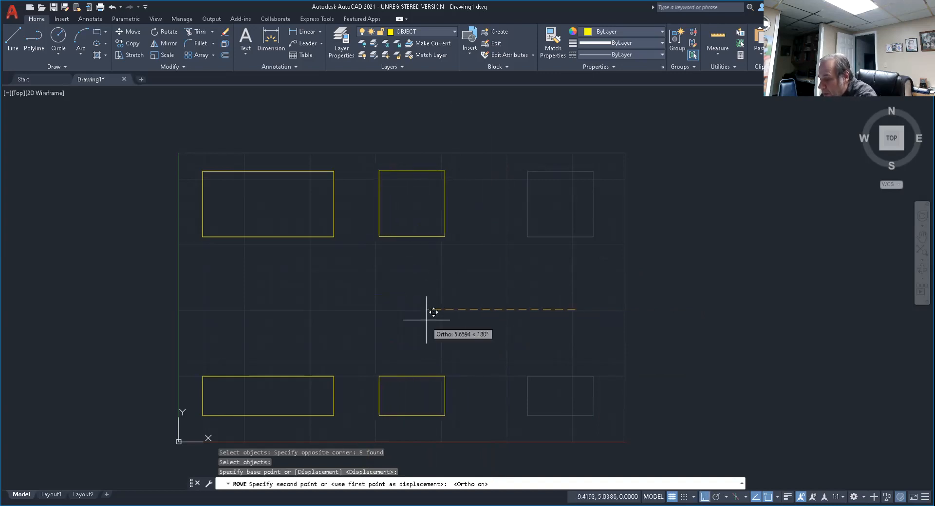
key(F8)
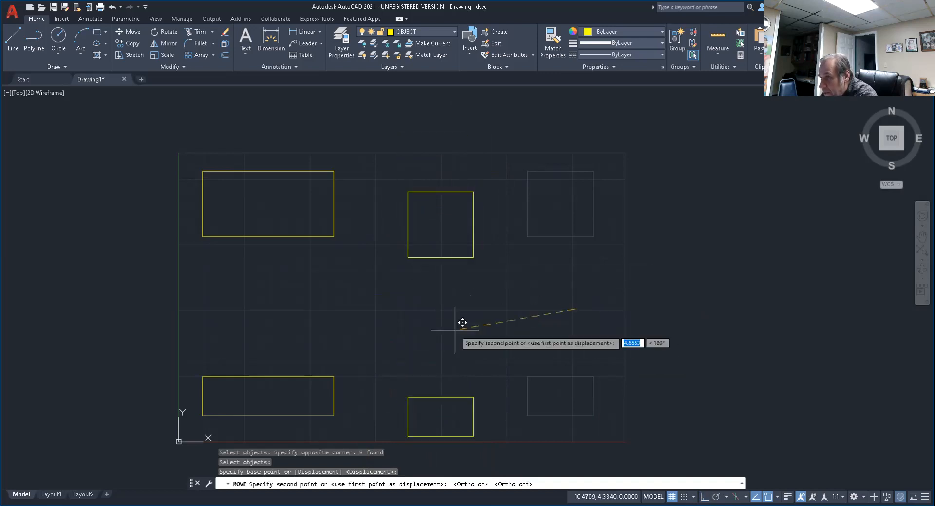
key(F8)
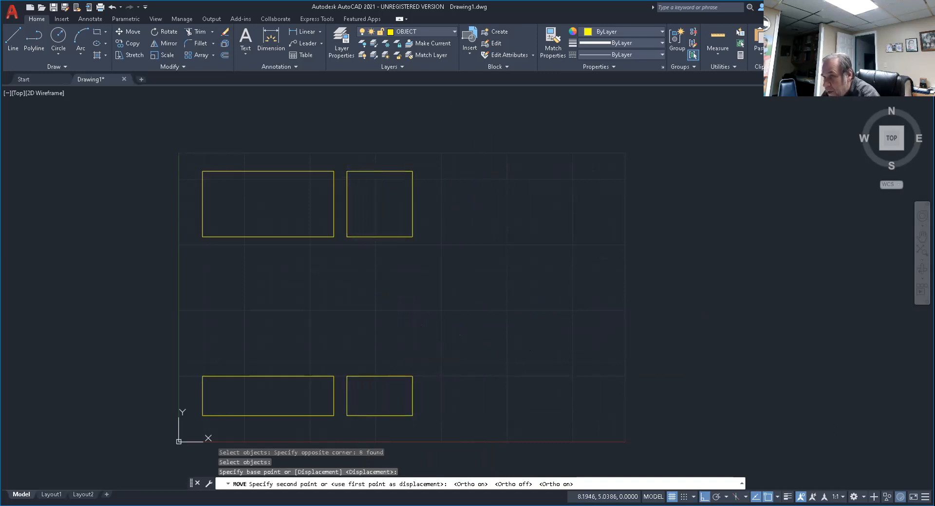
Move the two upper rectangles straight down to sit just above the lower ones.
key(Return)
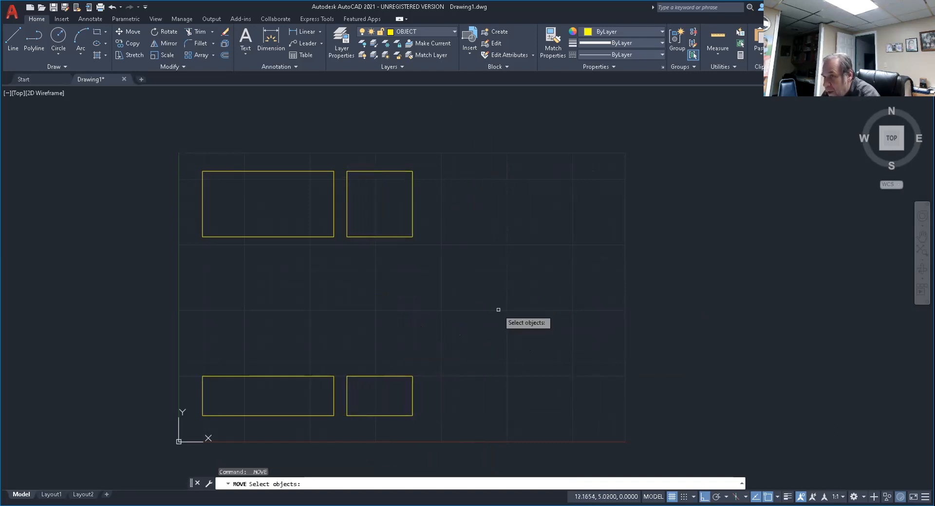
click(155, 132)
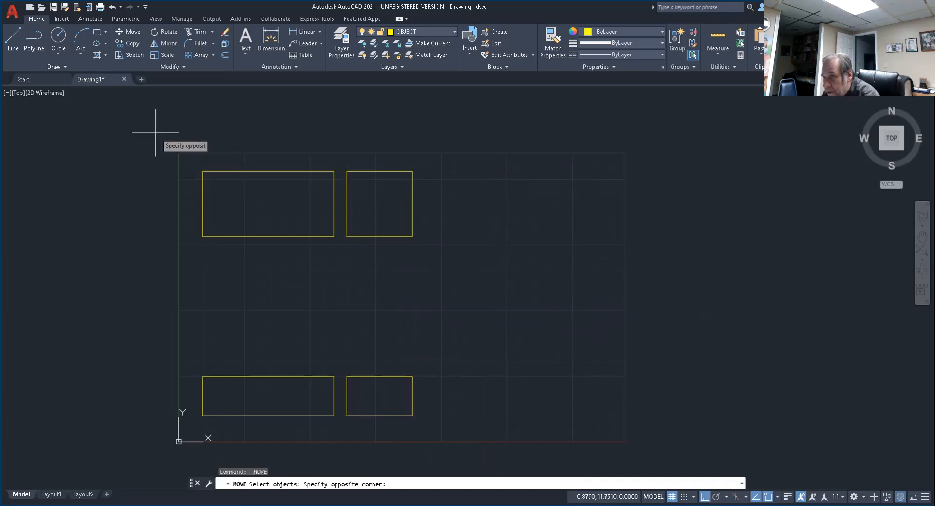
click(490, 269)
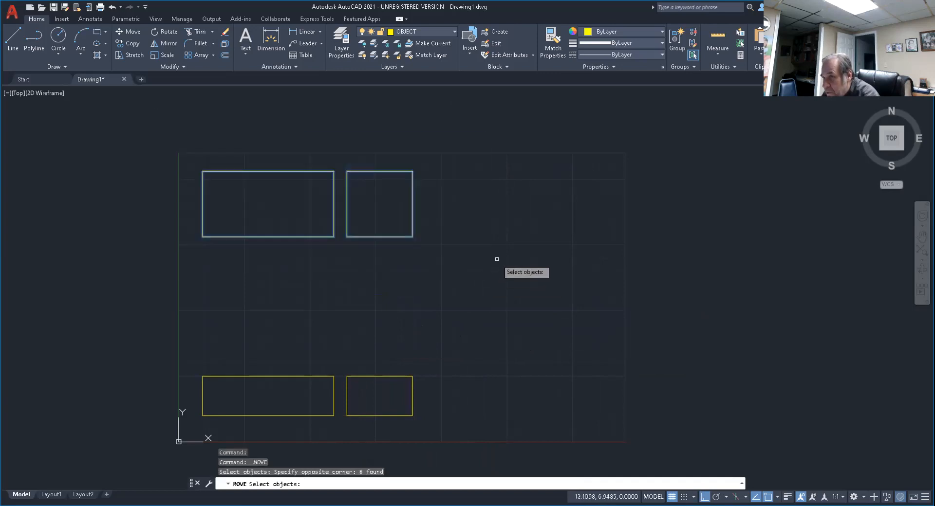
key(Return)
click(511, 223)
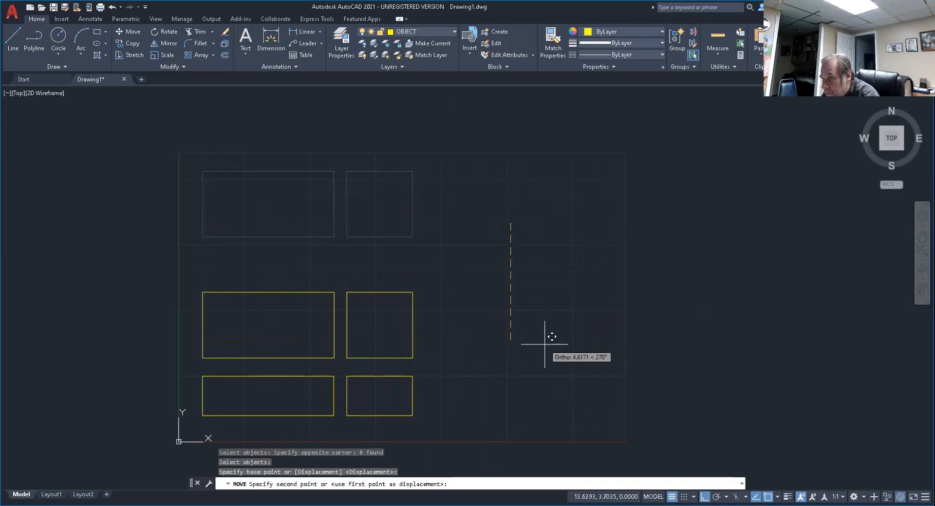
click(497, 341)
Offset the left and top edges of the lower-left rectangle 0.5 units inward.
middle_drag(365, 368, 558, 330)
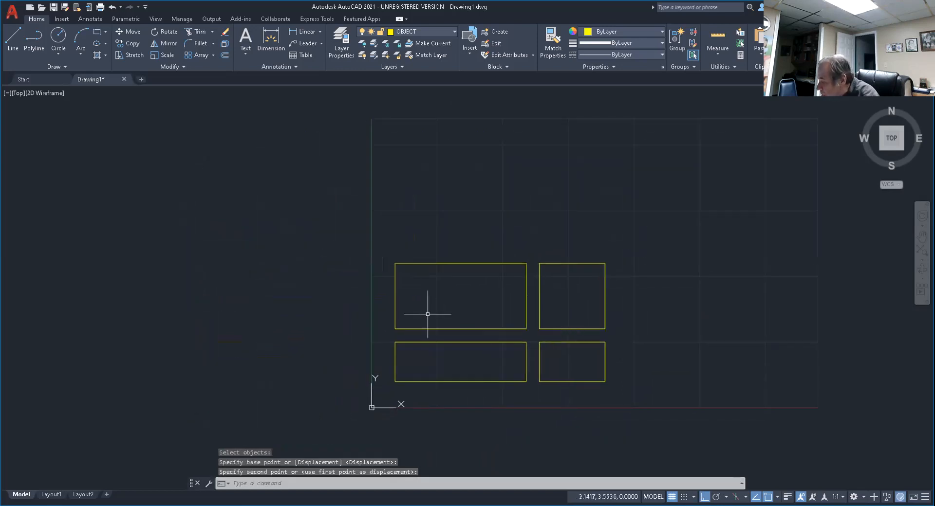
mouse_move(501, 316)
middle_down()
mouse_move(382, 277)
mouse_move(573, 281)
mouse_move(382, 294)
mouse_move(480, 294)
mouse_move(466, 309)
mouse_move(413, 295)
middle_up()
scroll(465, 310, up, 4)
scroll(466, 310, up, 2)
scroll(466, 309, down, 2)
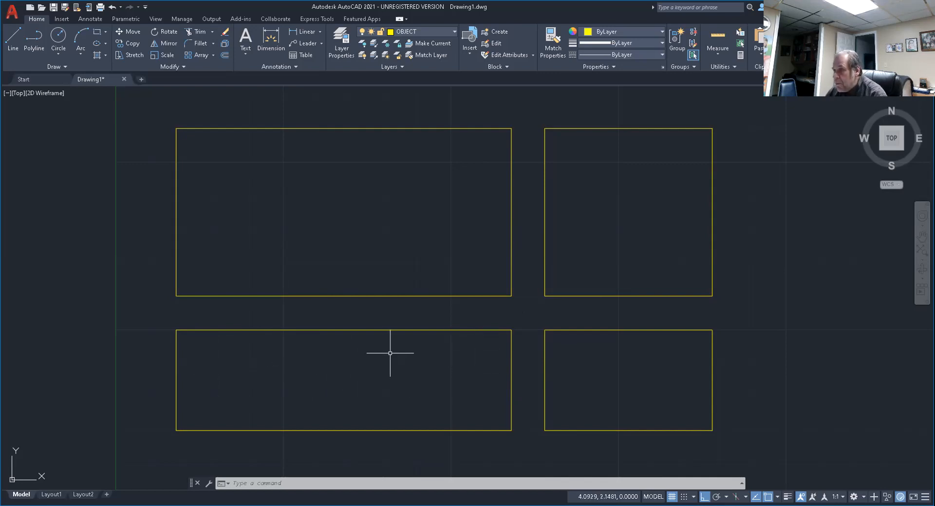
click(225, 56)
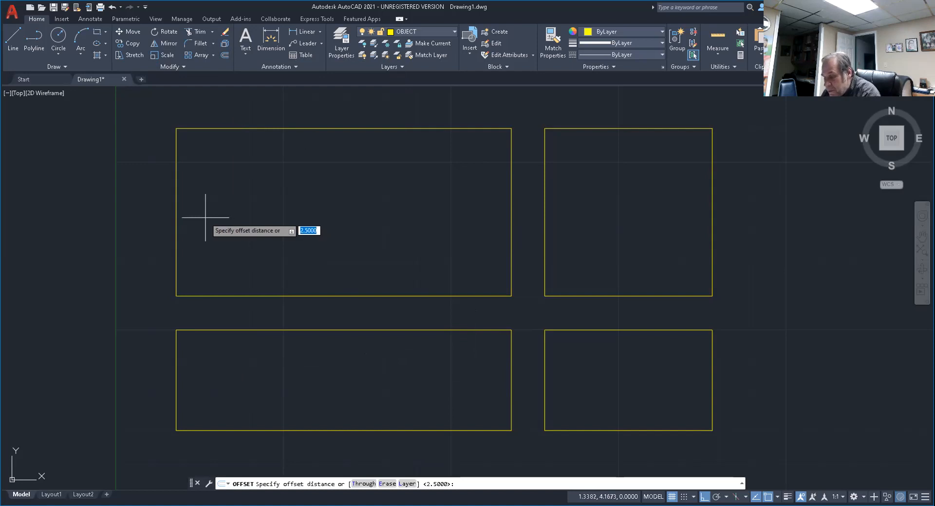
text(.5)
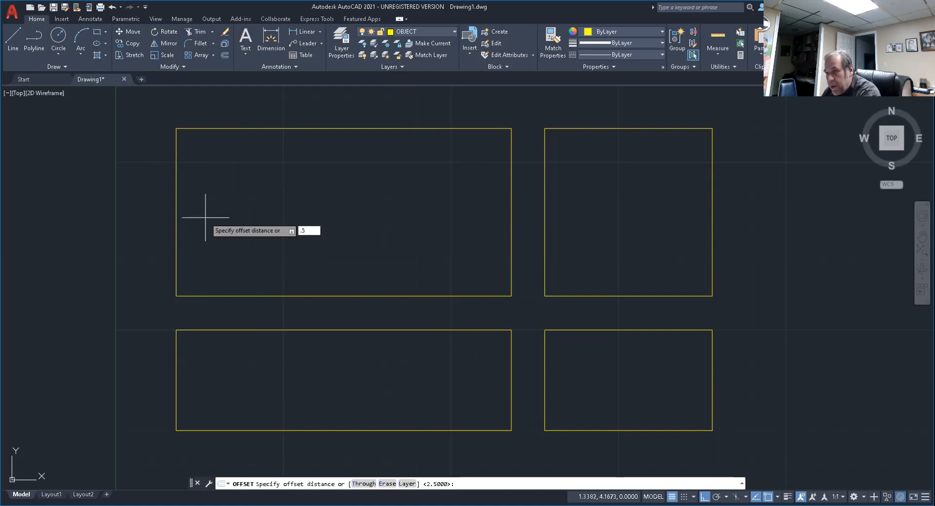
key(Return)
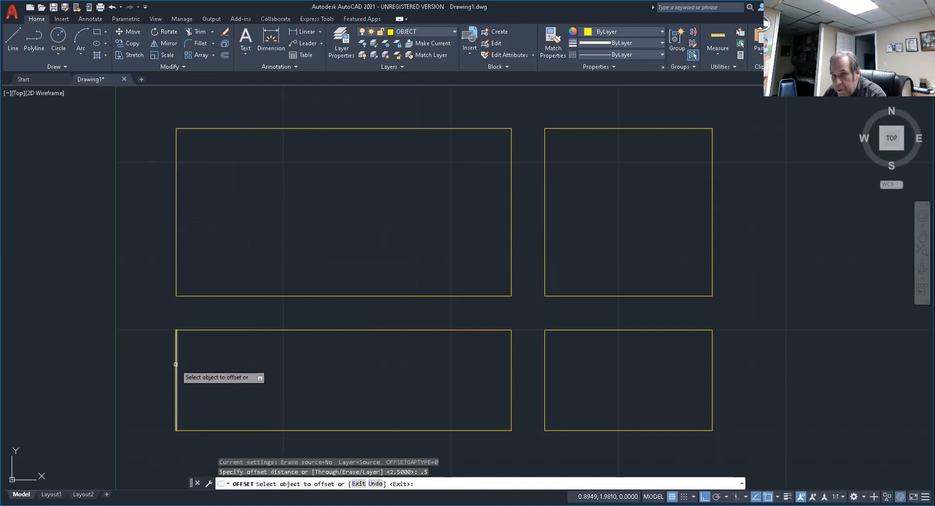
click(175, 365)
click(263, 357)
click(298, 330)
click(291, 373)
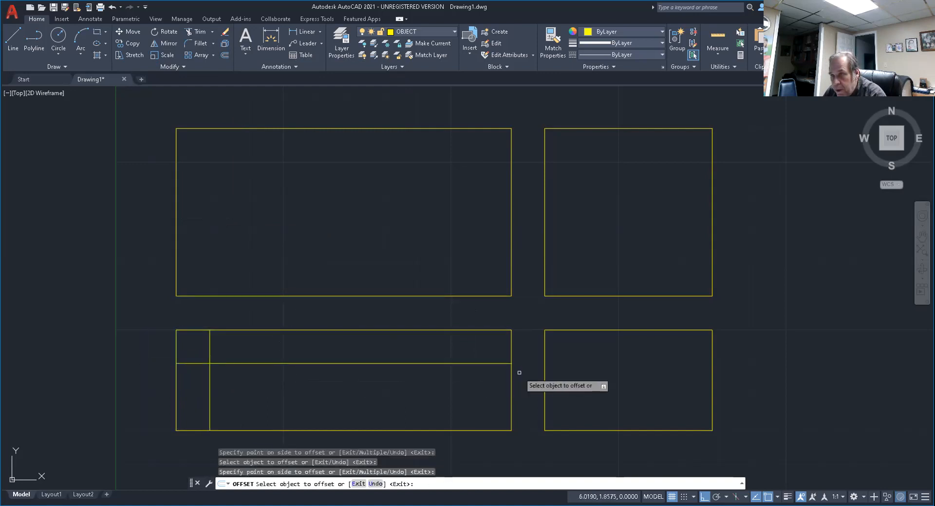
Offset the lower-left rectangle's right edge inward by the same 0.5 units and end the Offset command.
click(511, 385)
click(483, 385)
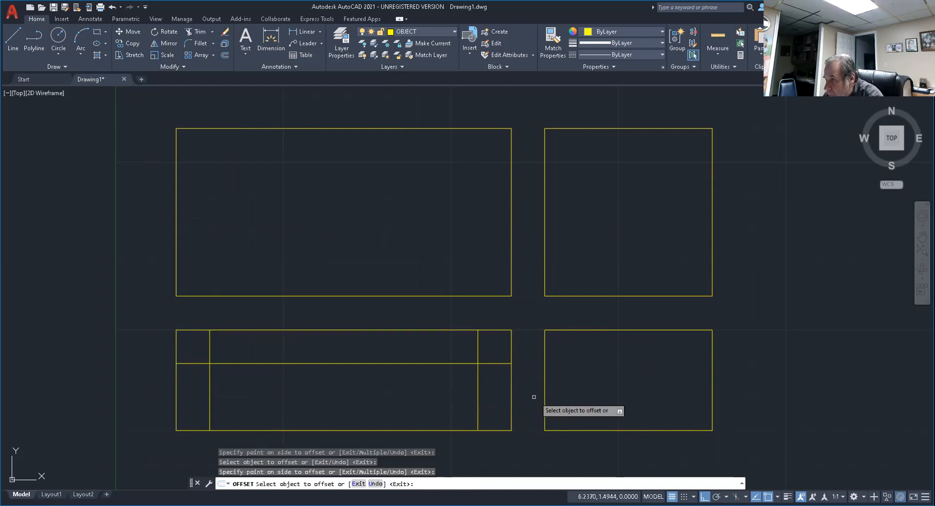
key(Escape)
key(Escape)
key(Escape)
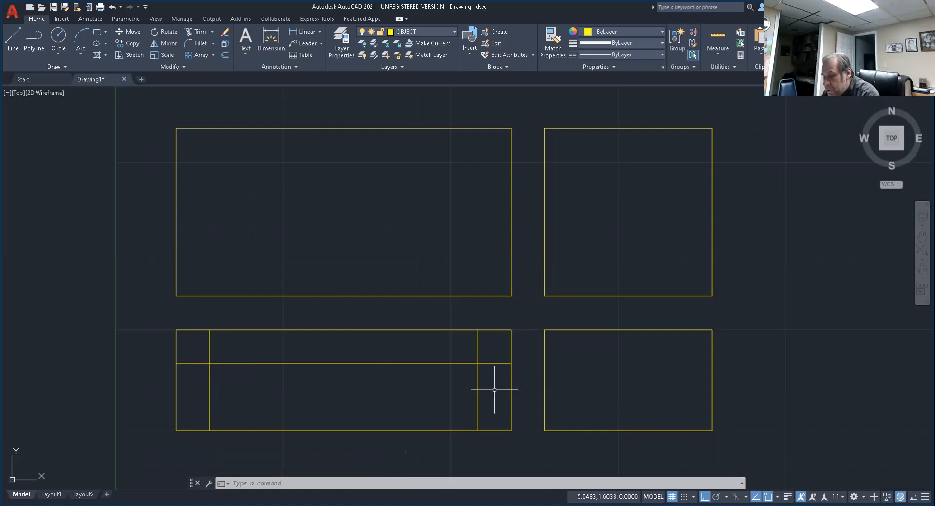
Trim the lower-left rectangle's top edge and offset lines into a stepped notch, and undo the whole trim.
text(tr)
key(Return)
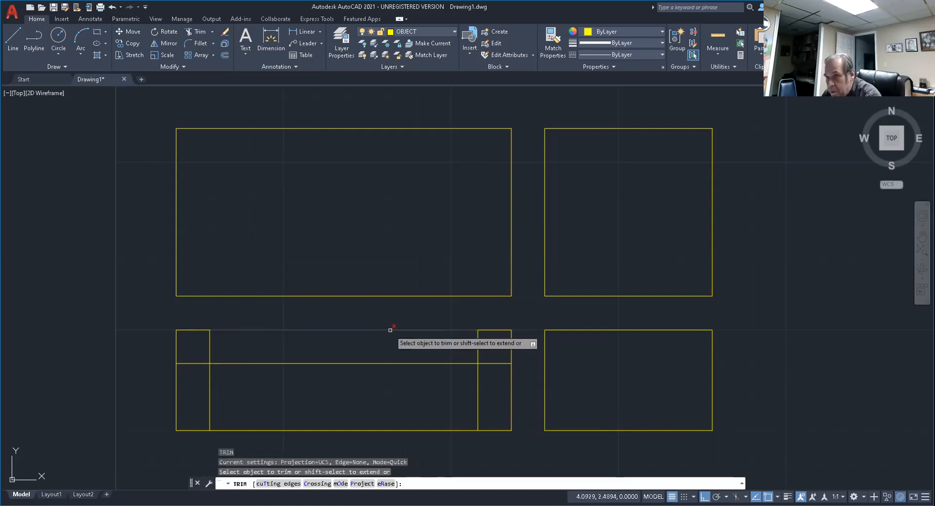
click(390, 330)
click(192, 363)
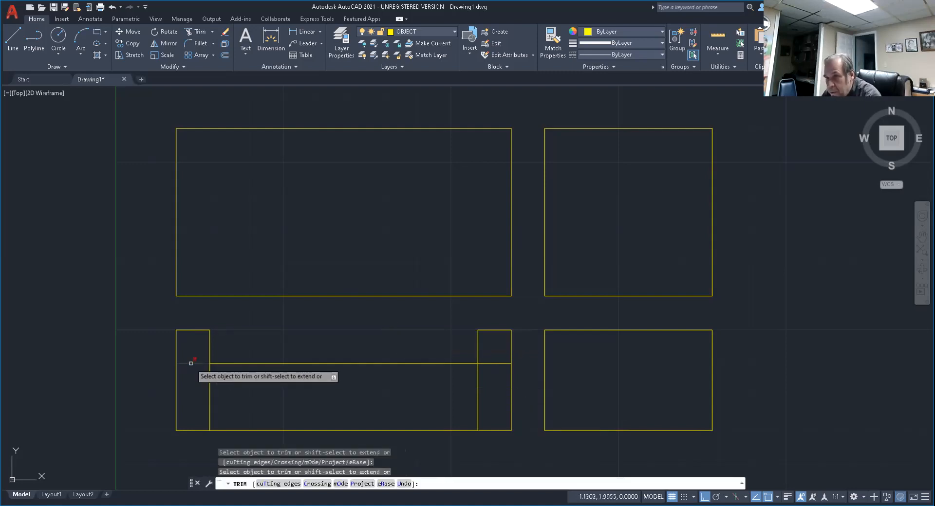
click(208, 388)
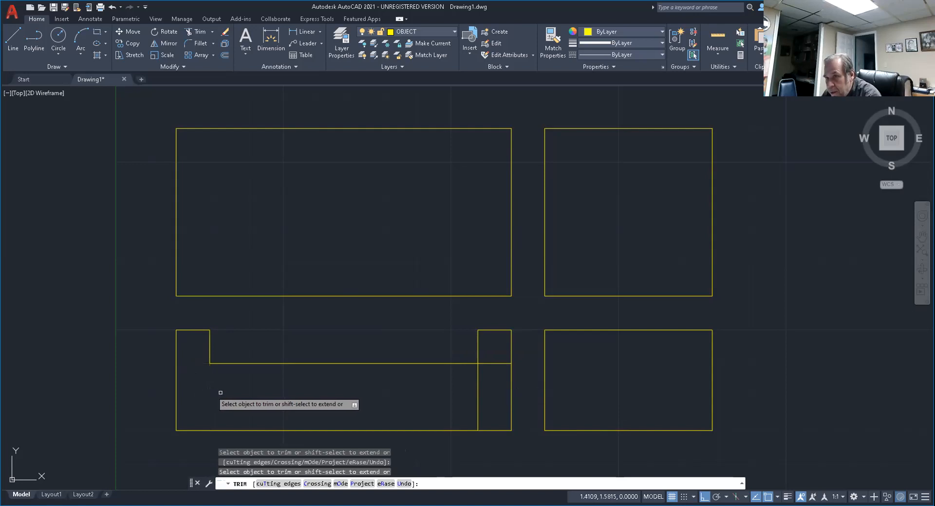
click(479, 389)
click(497, 364)
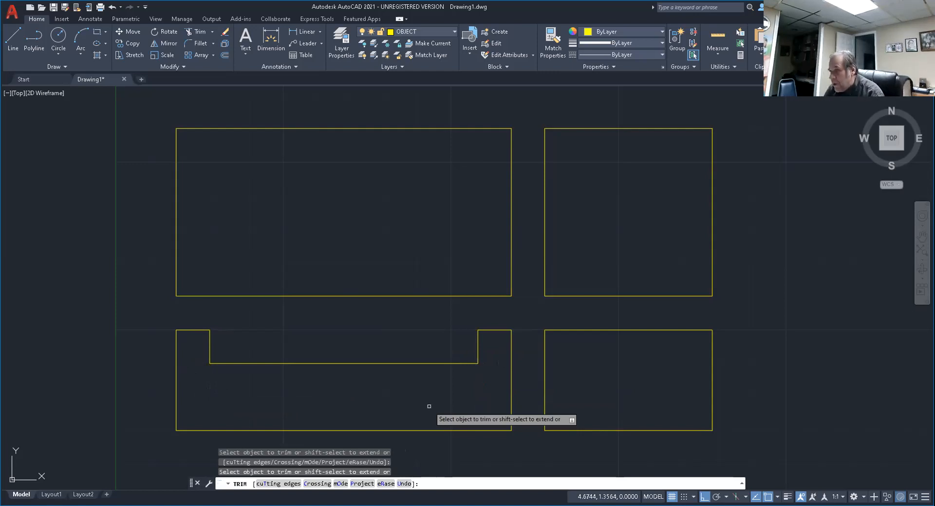
key(Escape)
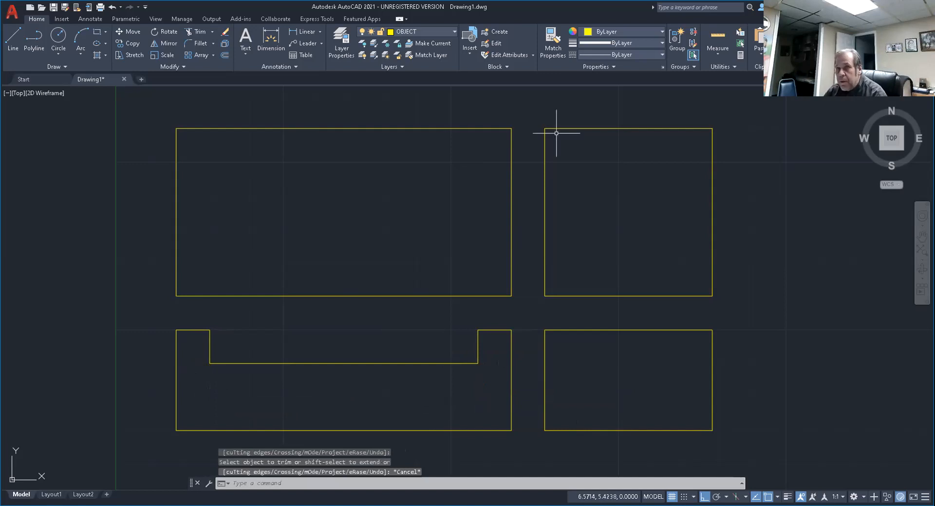
click(113, 7)
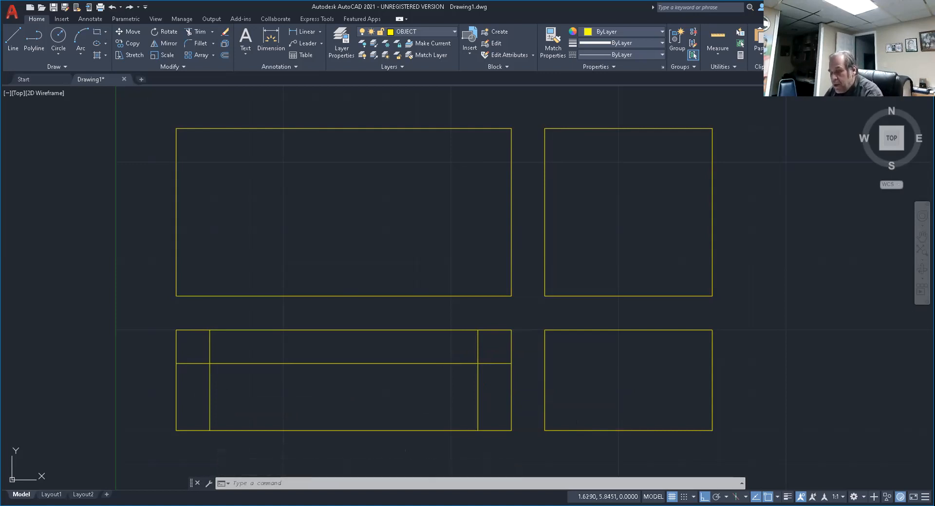
Trim away the lower-left rectangle's top edge between the two vertical offset lines and end the Trim command.
key(Escape)
key(Escape)
text(tr)
key(Return)
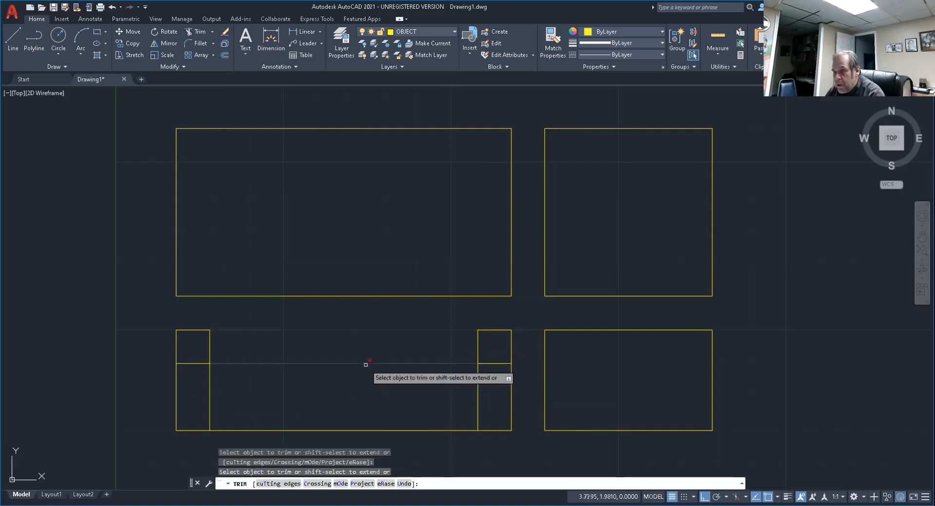
key(Return)
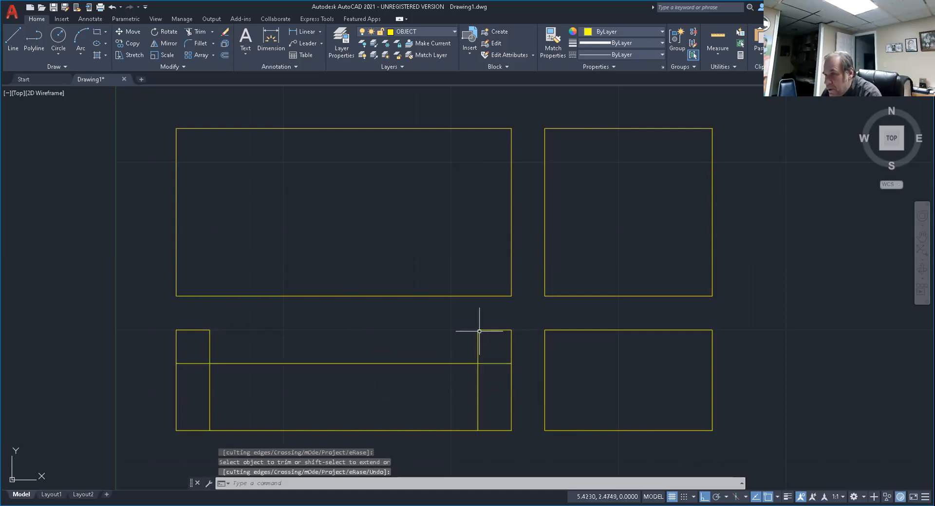
key(Escape)
key(Escape)
key(Escape)
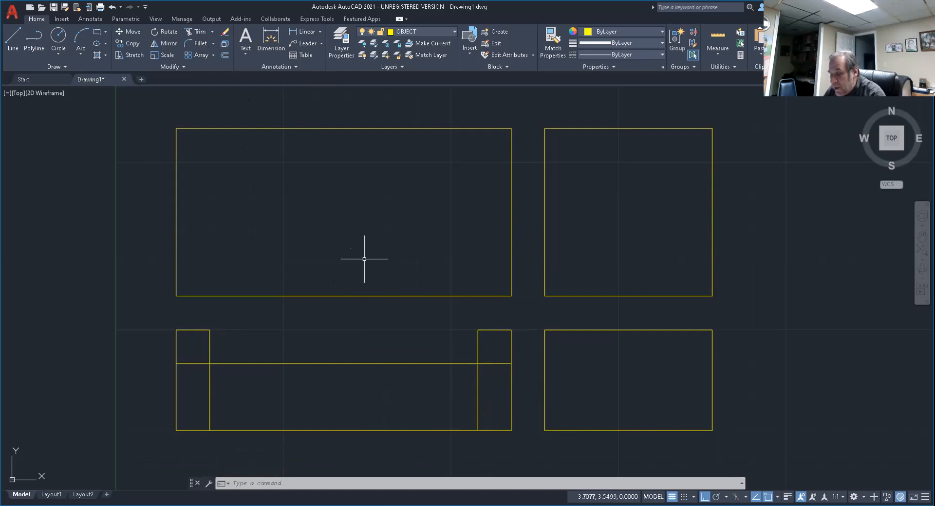
text(F)
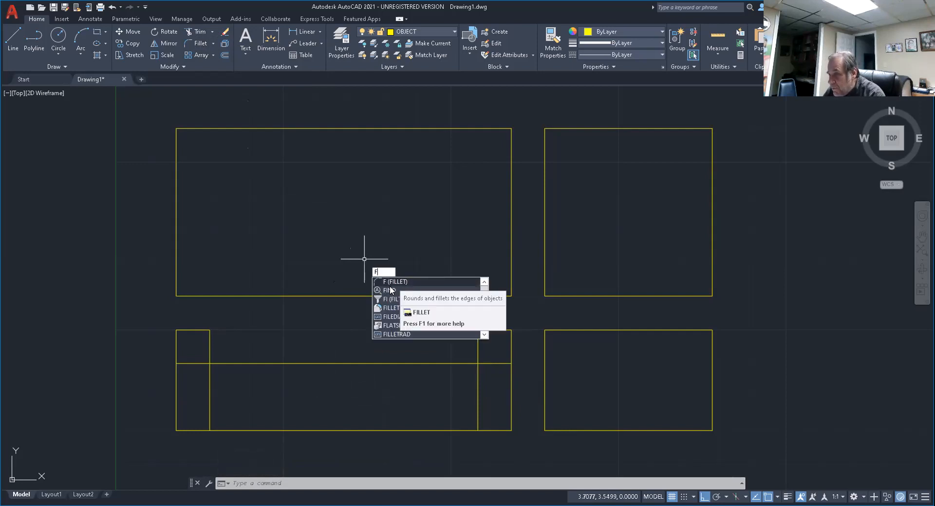
key(Return)
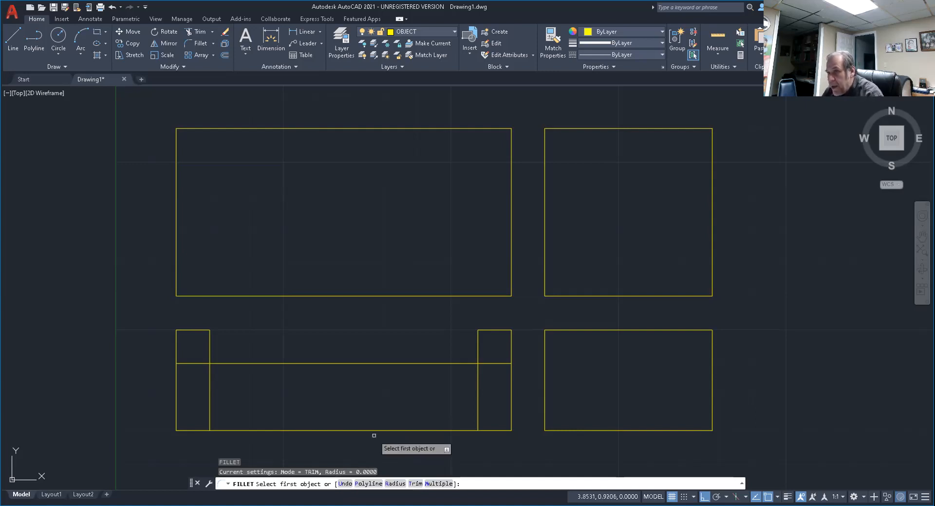
key(Return)
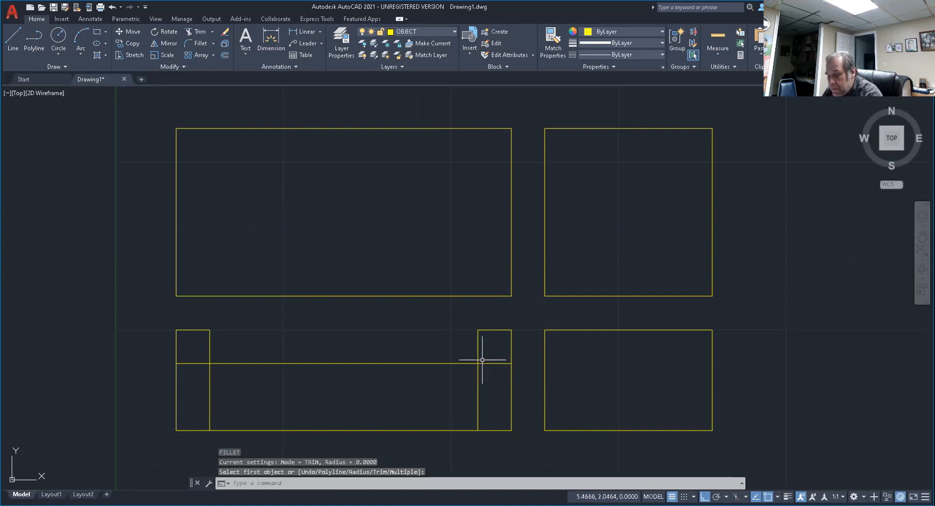
key(Escape)
key(Escape)
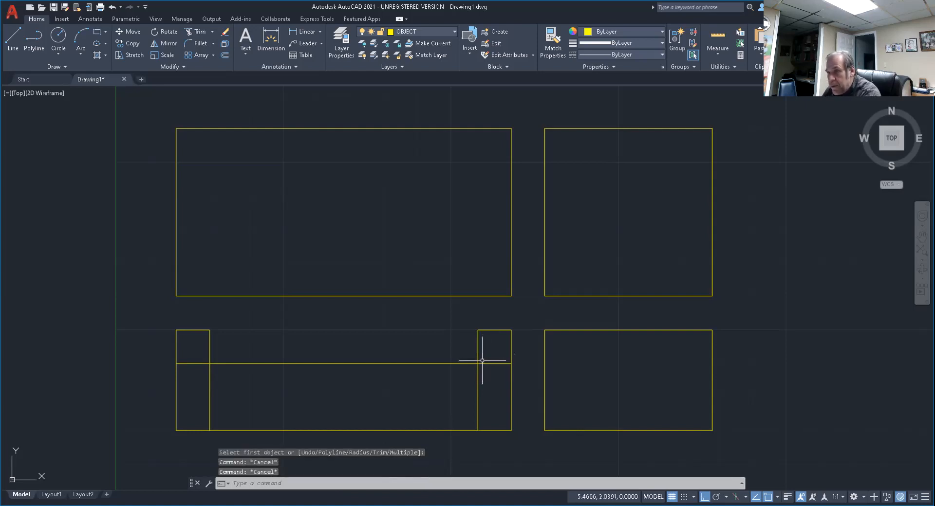
Fillet the right vertical offset line and the horizontal offset line with radius 0 to form the notch's lower-right corner.
text(f)
key(Return)
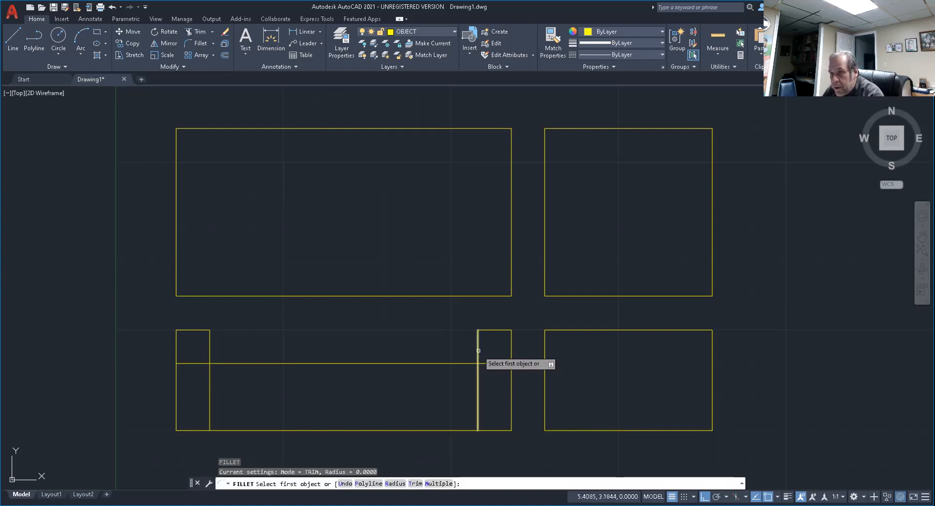
click(479, 351)
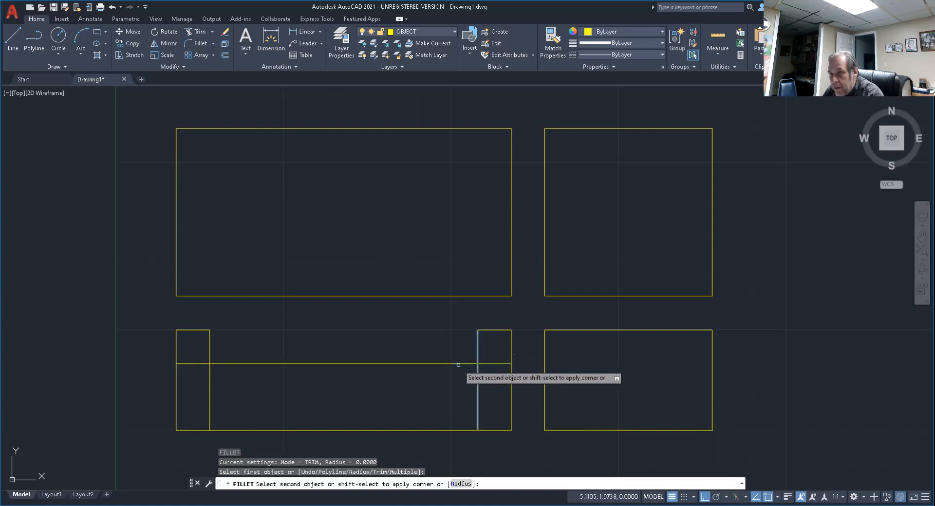
click(459, 365)
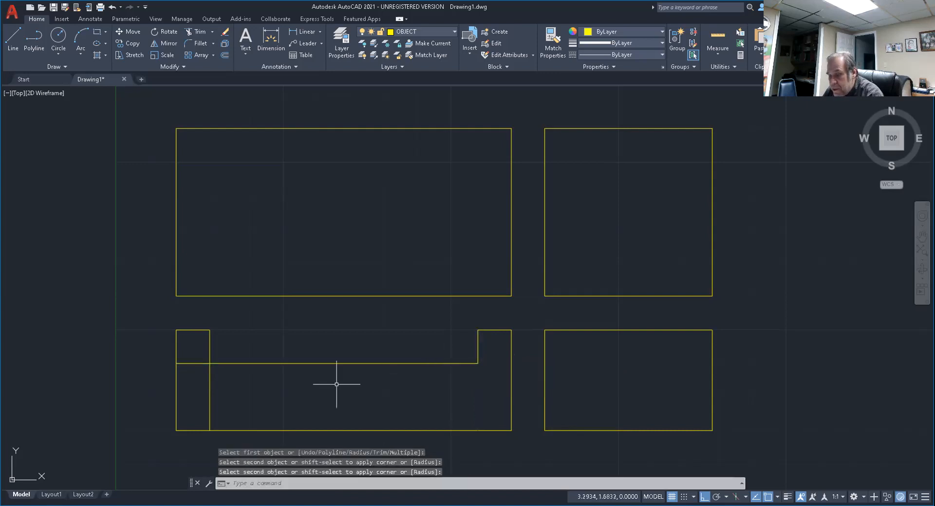
Fillet the horizontal offset line with the left vertical one at radius 0 for the notch's lower-left corner, and end Fillet.
key(Return)
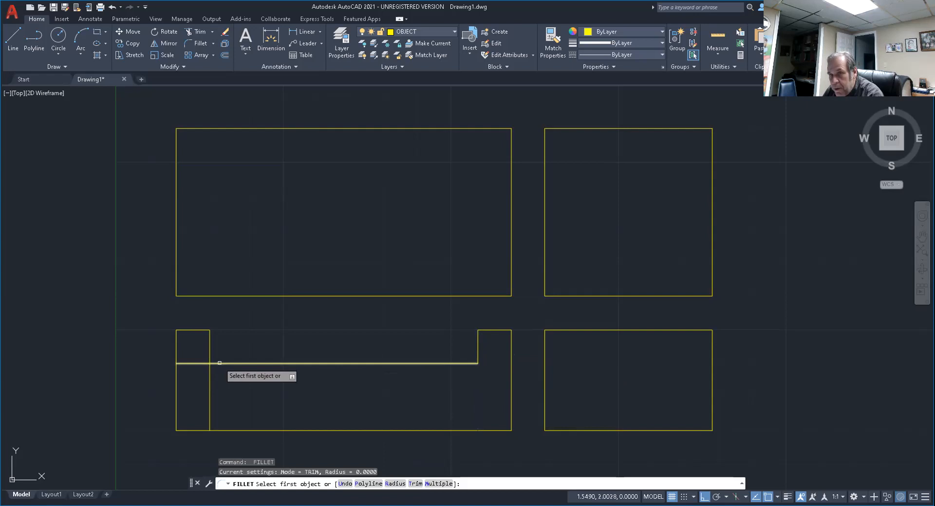
click(219, 363)
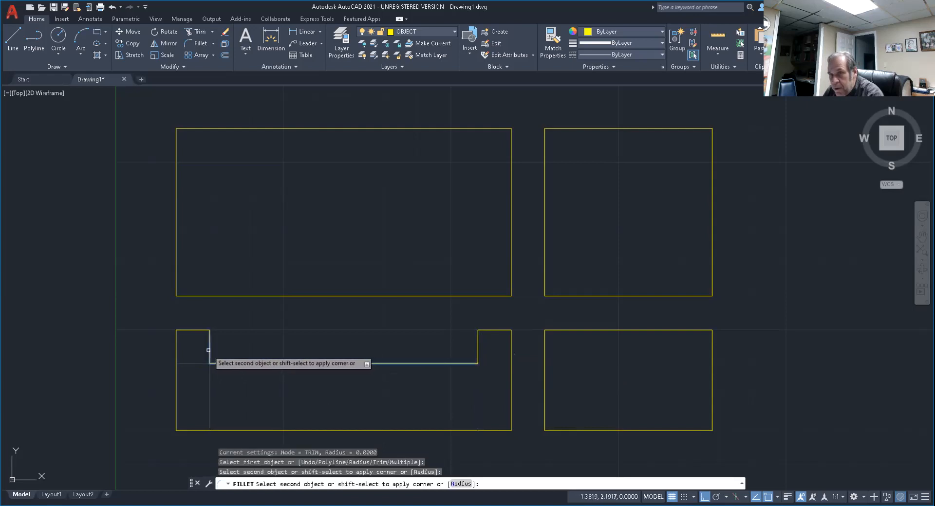
click(209, 350)
key(Return)
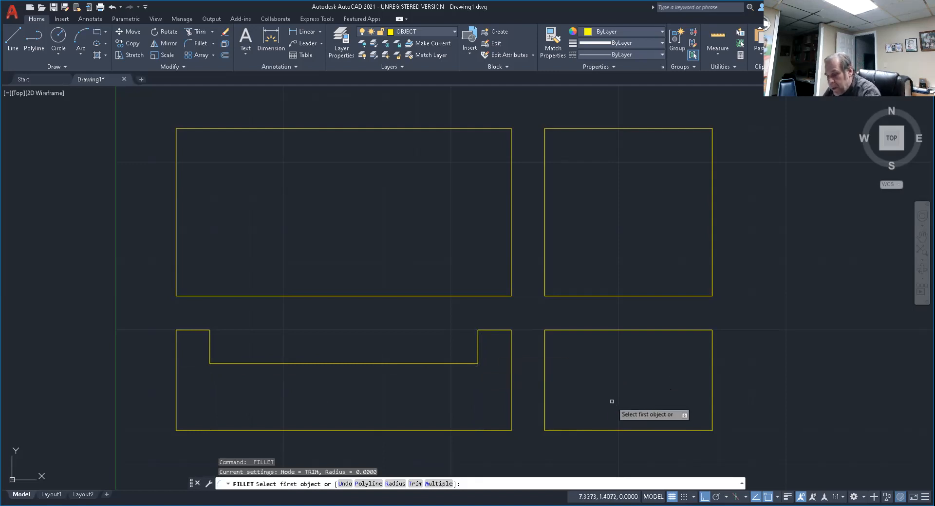
key(Escape)
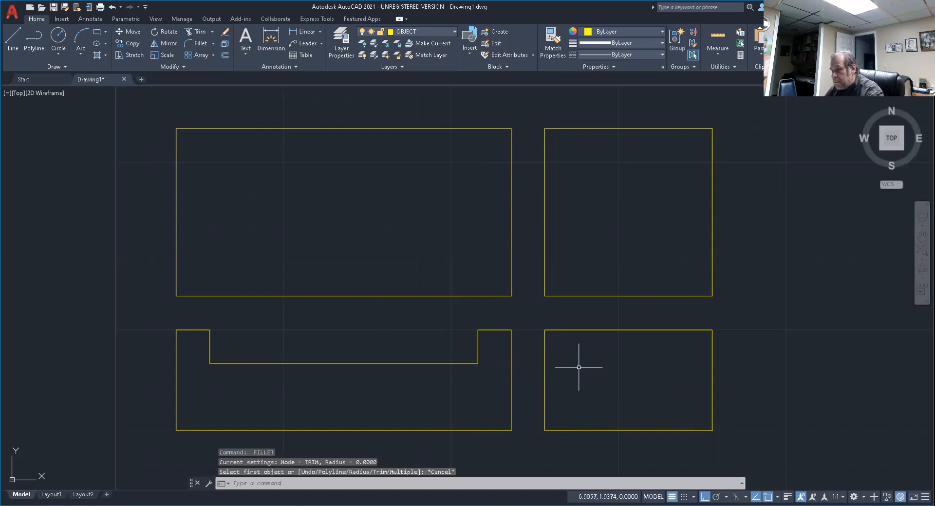
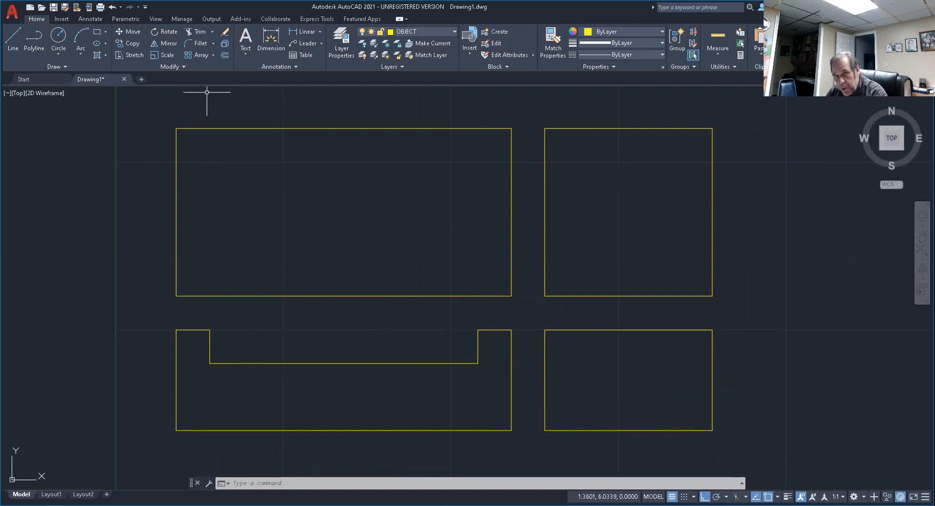
Draw a vertical line from the notch's upper-left corner in the lower-left view up past the top edge of the upper-left rectangle.
click(12, 35)
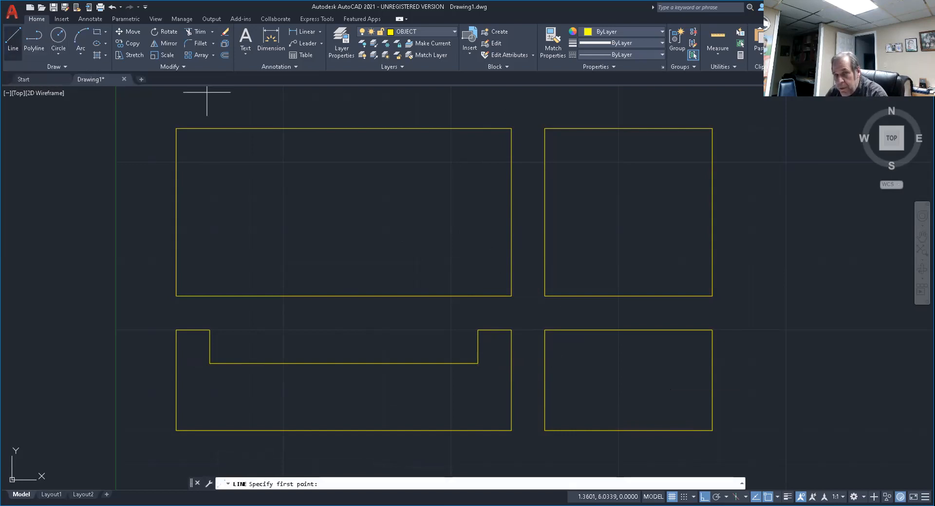
click(210, 330)
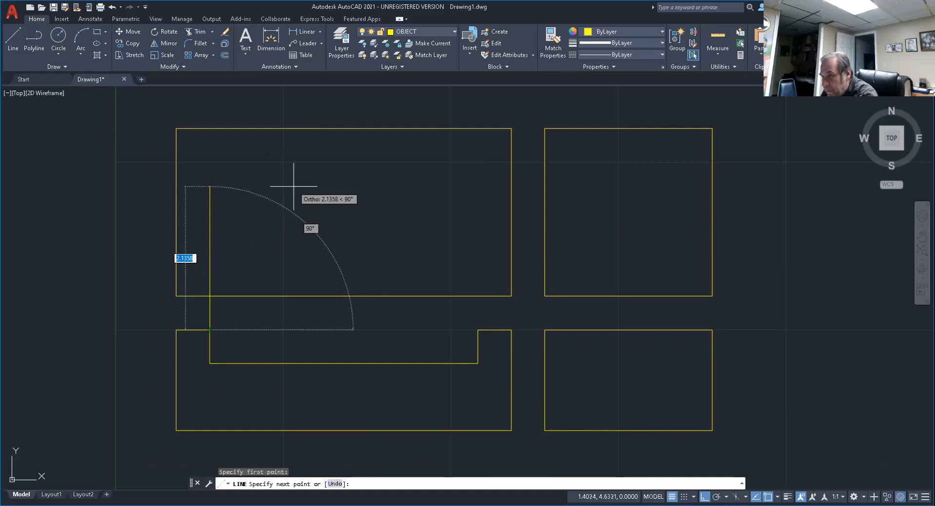
key(F8)
key(F8)
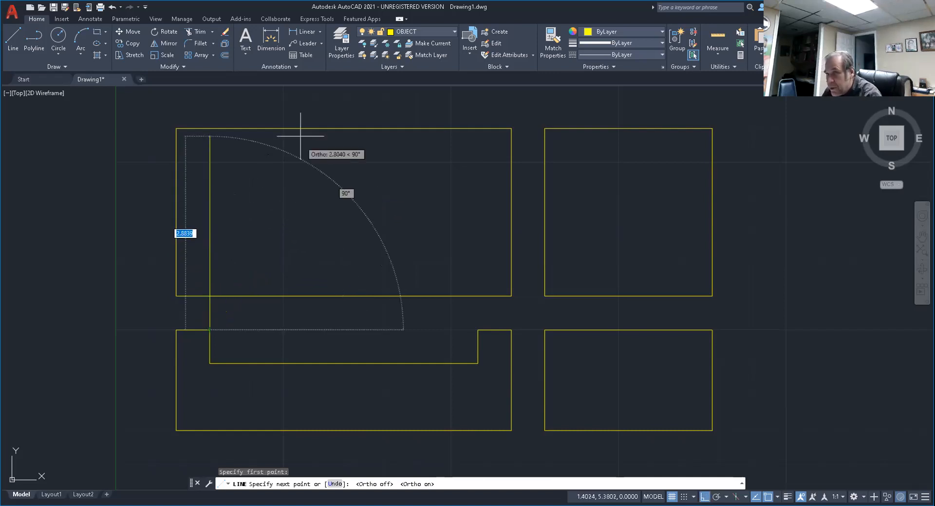
click(292, 104)
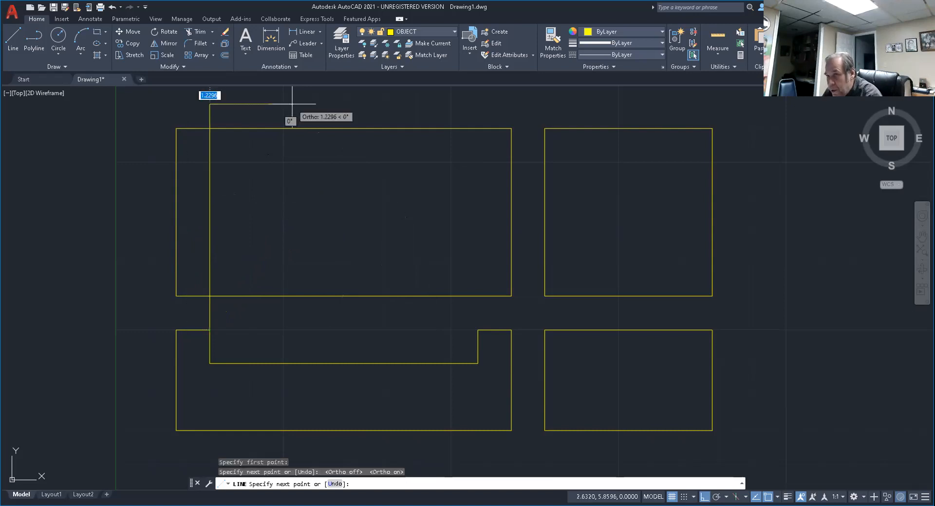
key(Return)
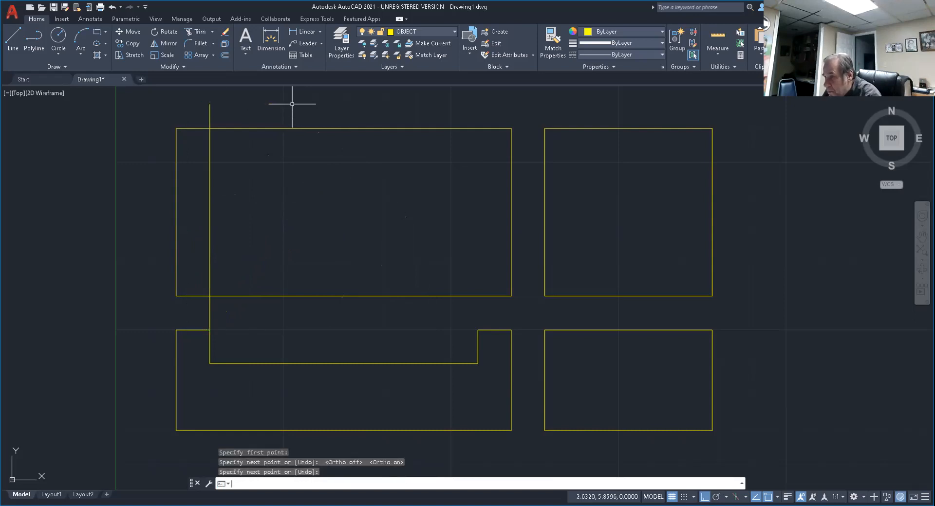
Draw a second vertical line from the notch's upper-right corner up past the top edge of the upper-left rectangle.
key(Return)
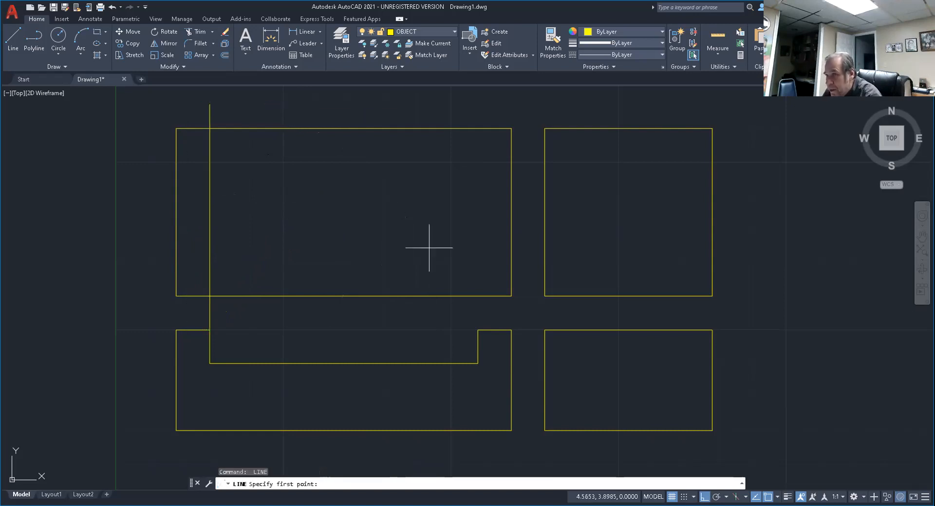
click(478, 331)
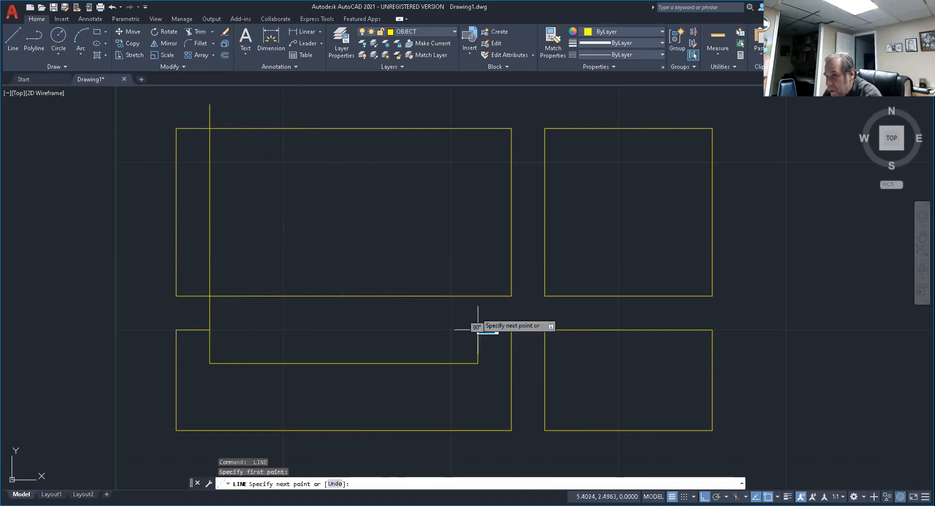
click(434, 102)
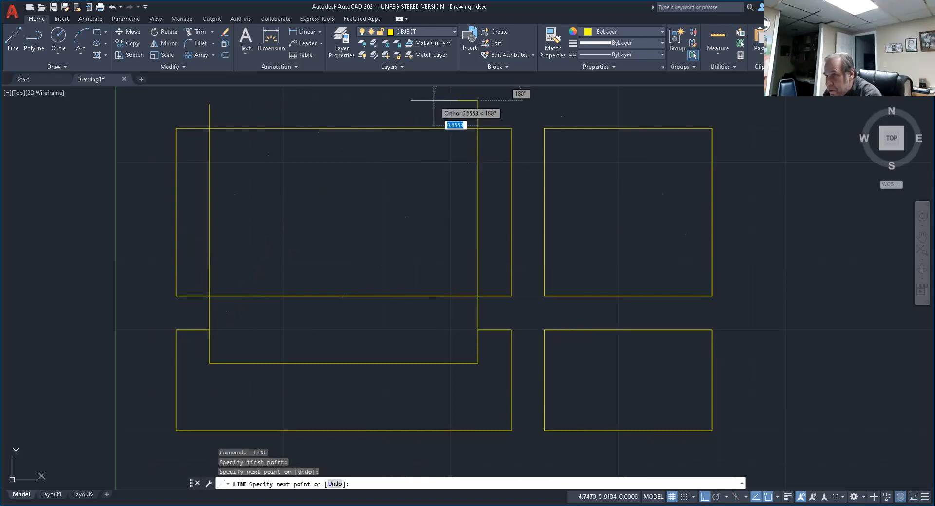
key(Return)
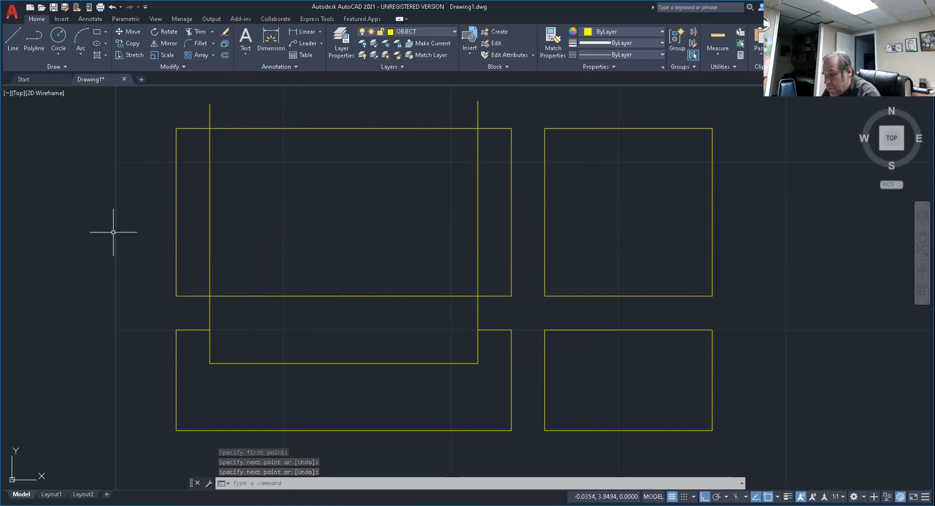
Trim both vertical projection lines where they extend above and below the upper-left rectangle.
text(tr)
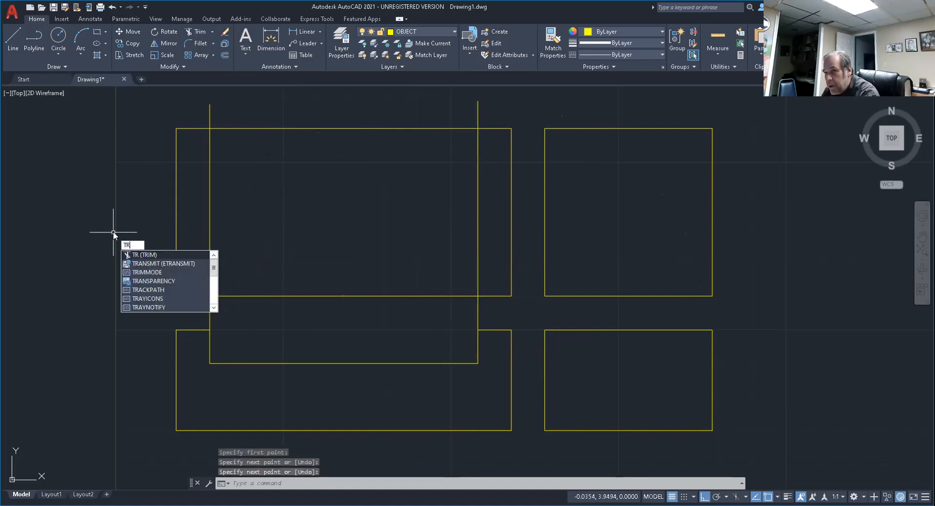
key(Return)
click(211, 117)
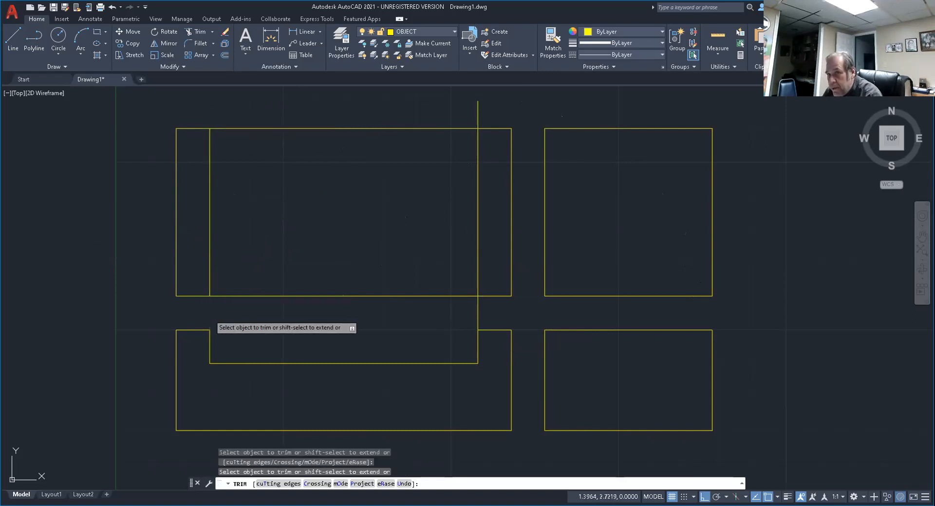
click(209, 316)
click(478, 310)
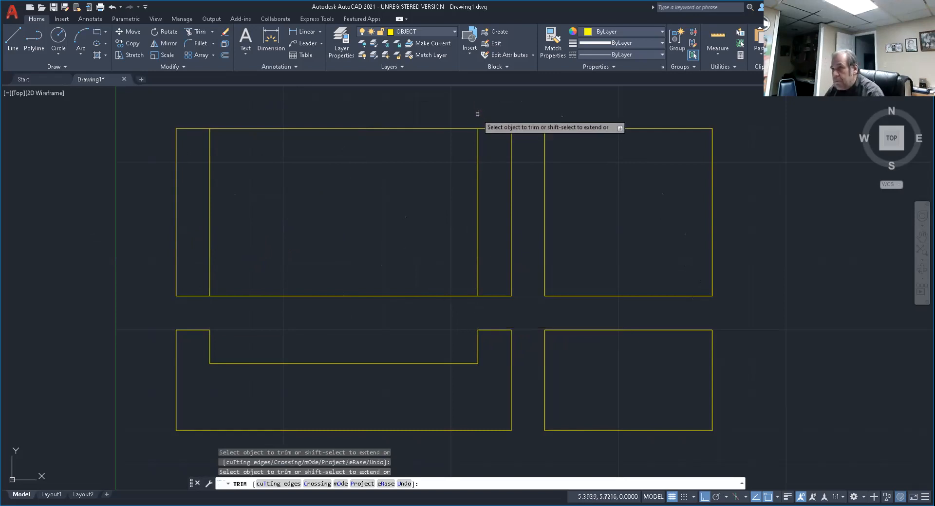
key(Return)
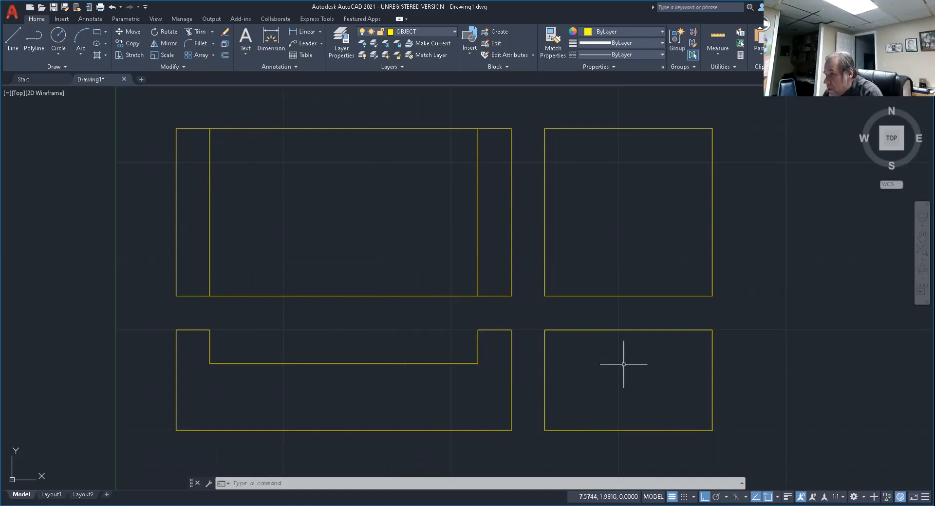
Draw a horizontal line from the notch's lower-right corner across into the lower-right rectangle, ending short of its right edge.
click(13, 37)
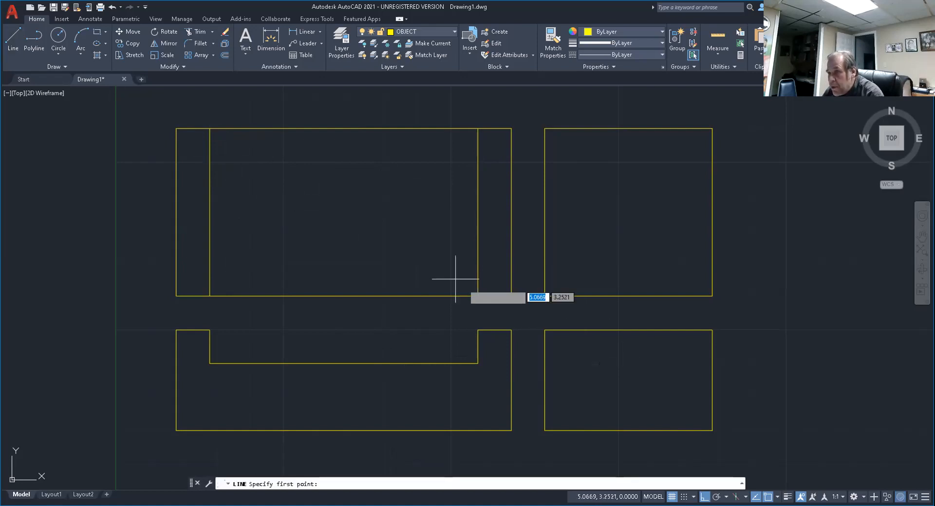
click(478, 363)
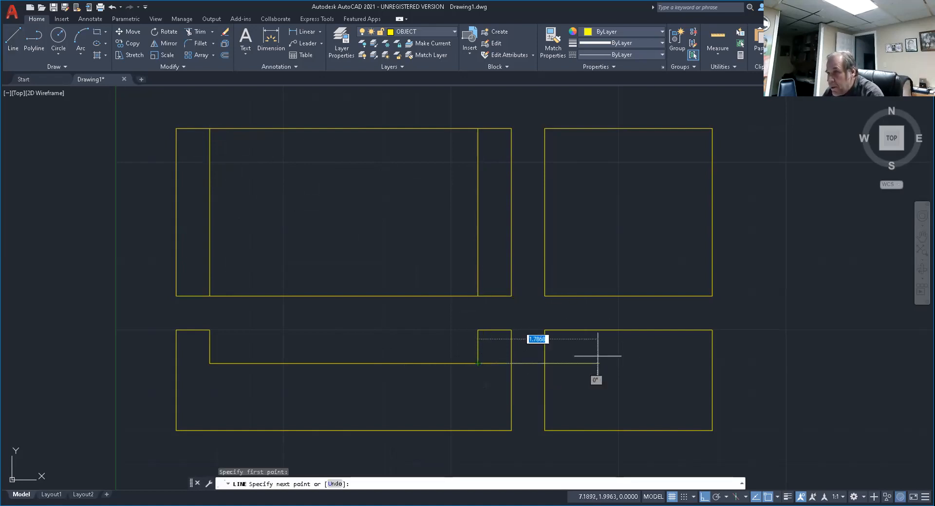
click(656, 363)
key(Return)
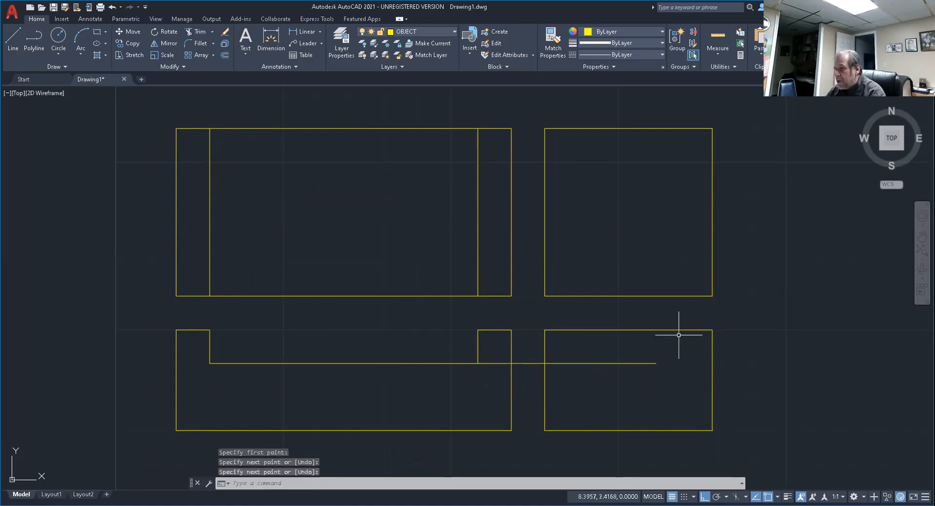
key(Escape)
key(Escape)
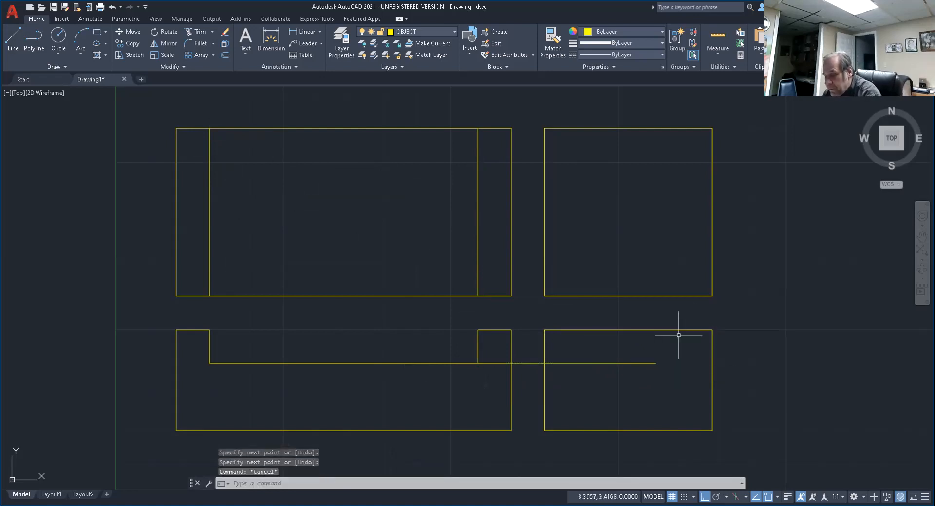
Trim the horizontal projection line between the notch corner and the left edge of the lower-right rectangle.
text(TR)
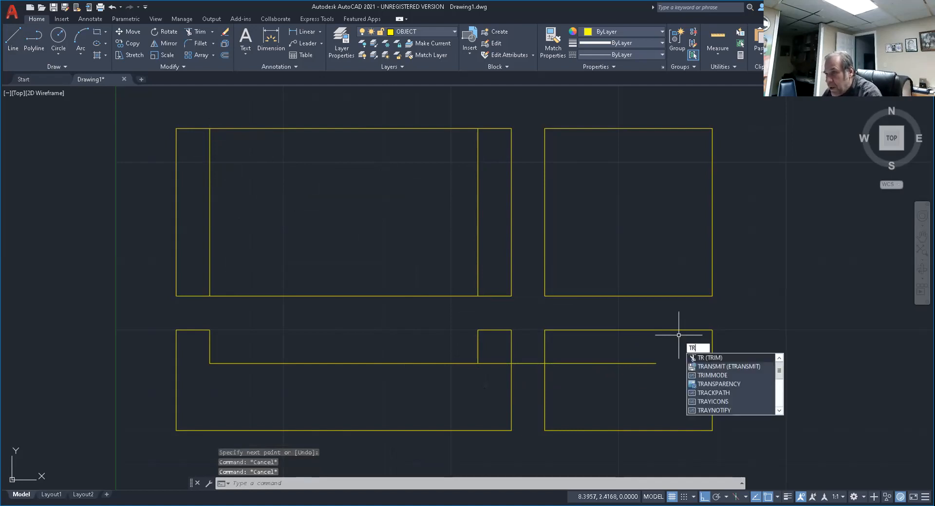
key(Return)
click(532, 363)
click(495, 363)
key(Return)
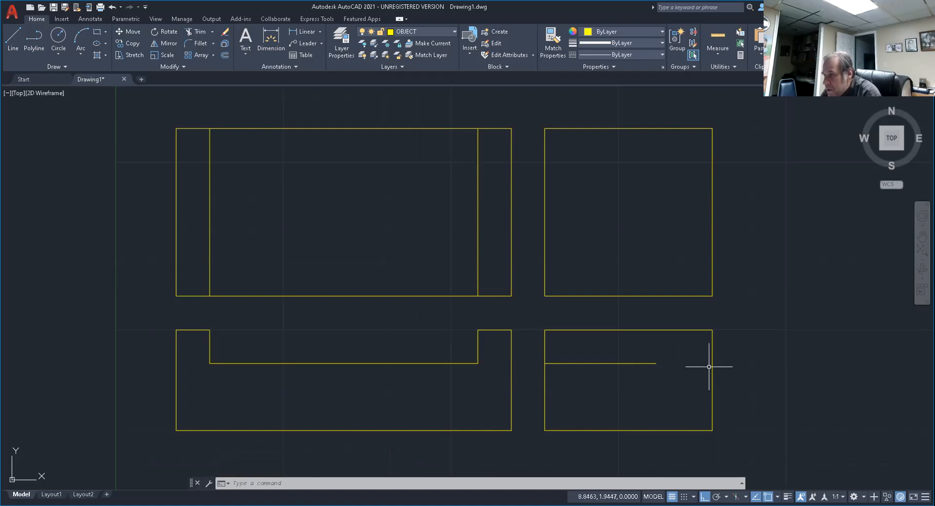
key(Escape)
key(Escape)
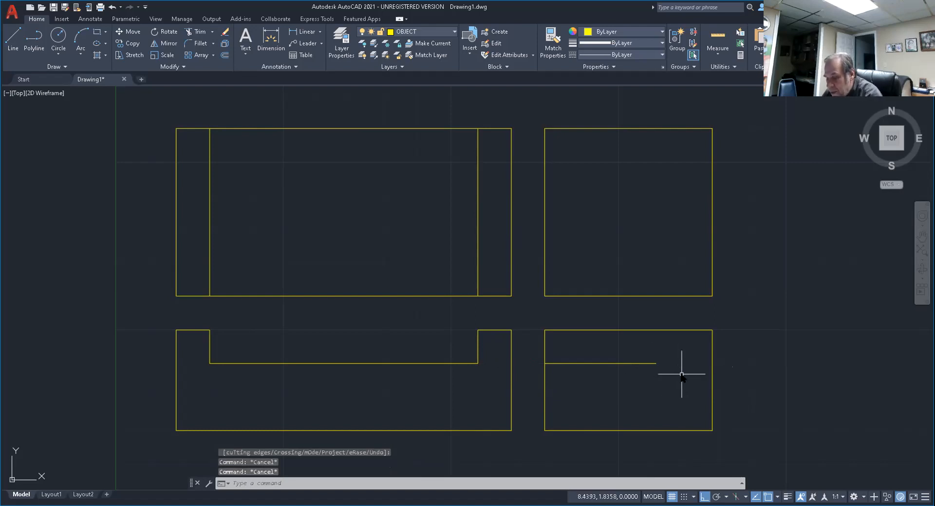
Extend the horizontal line in the lower-right rectangle to the rectangle's right edge.
text(E)
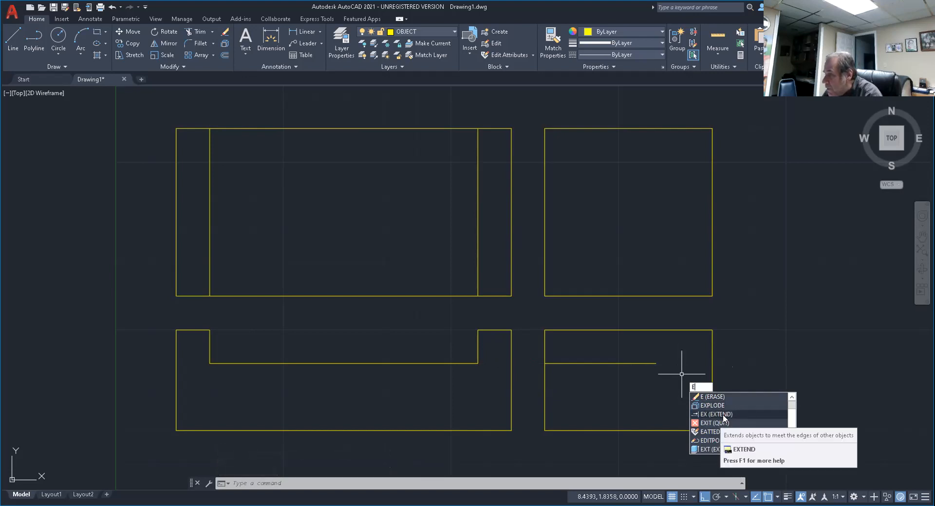
text(X)
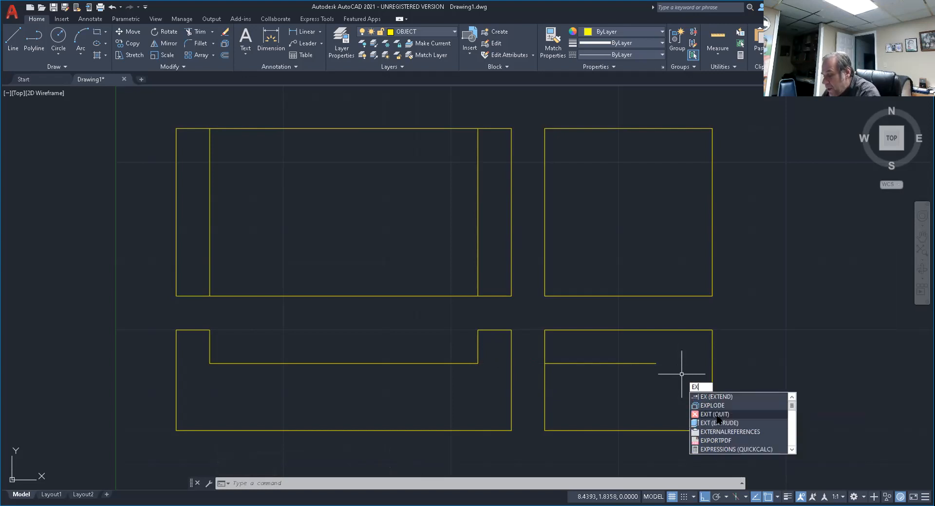
key(Return)
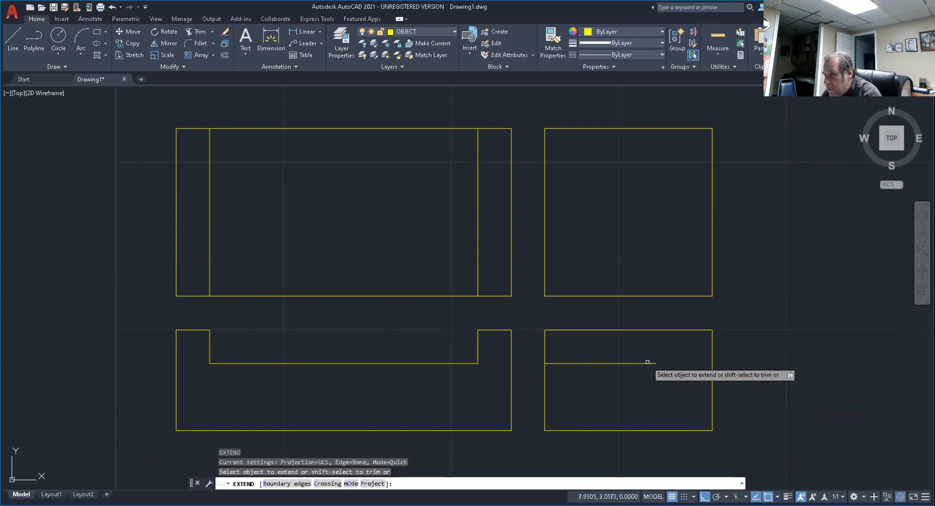
click(647, 365)
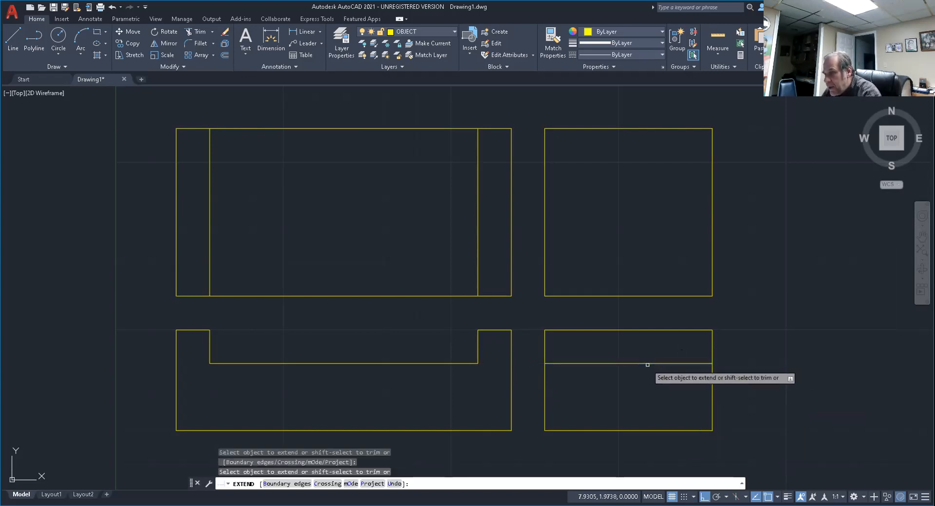
key(Escape)
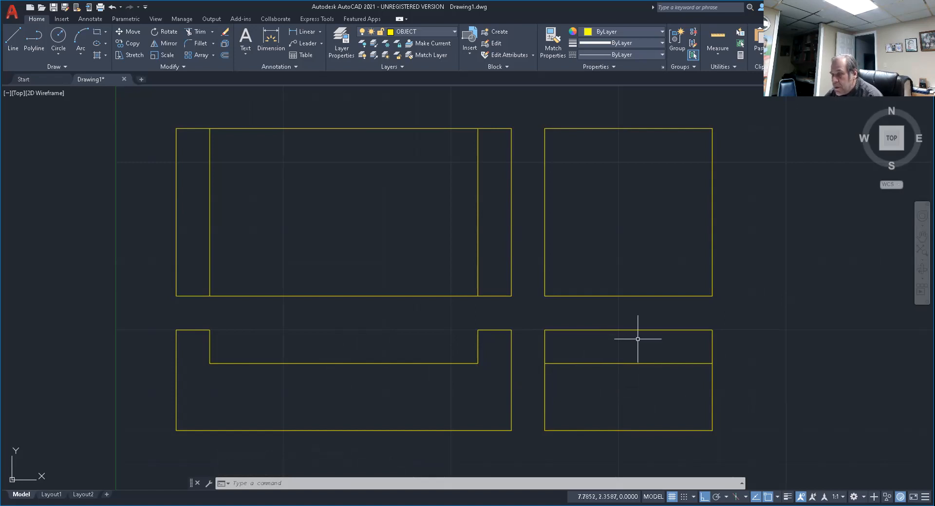
Change the horizontal line inside the lower-right rectangle to the HIDDEN layer and deselect it.
click(627, 364)
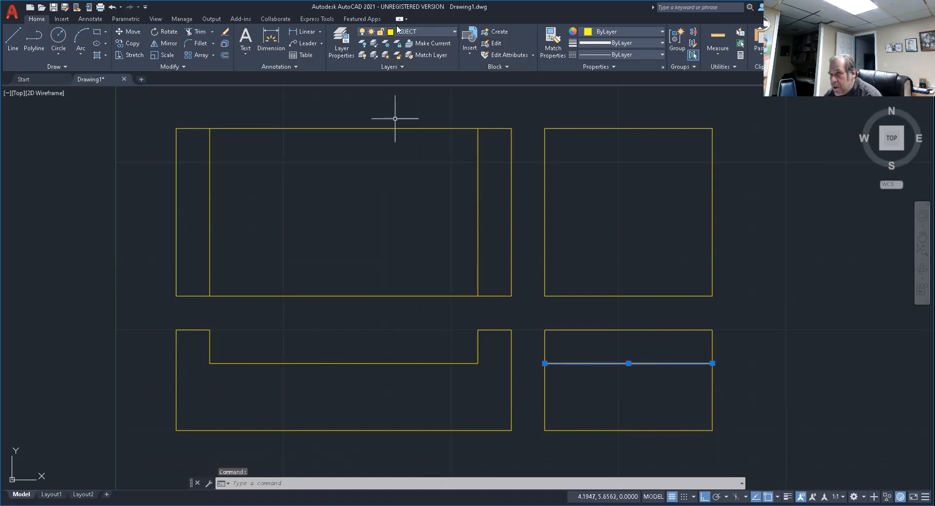
click(455, 31)
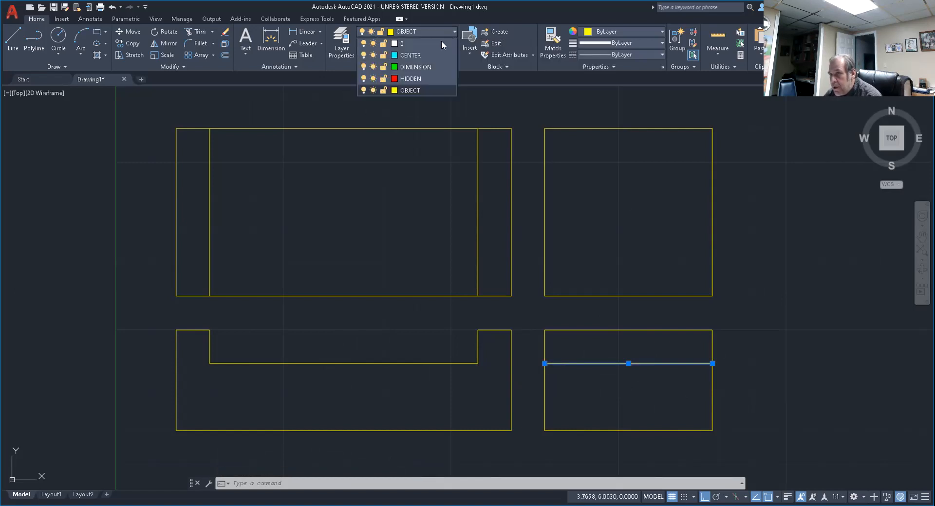
click(411, 79)
key(Escape)
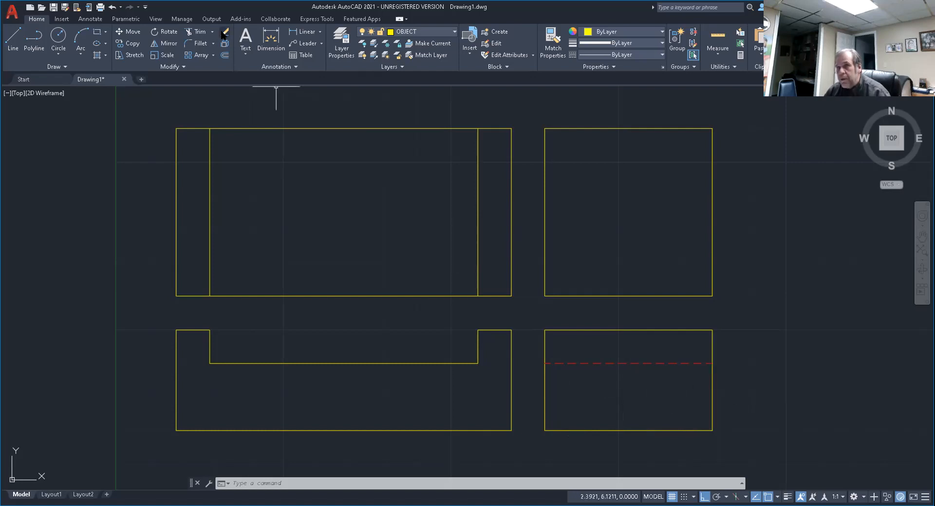
Offset the left, bottom and right edges of the lower-right rectangle inward by 0.5.
text(o)
key(Return)
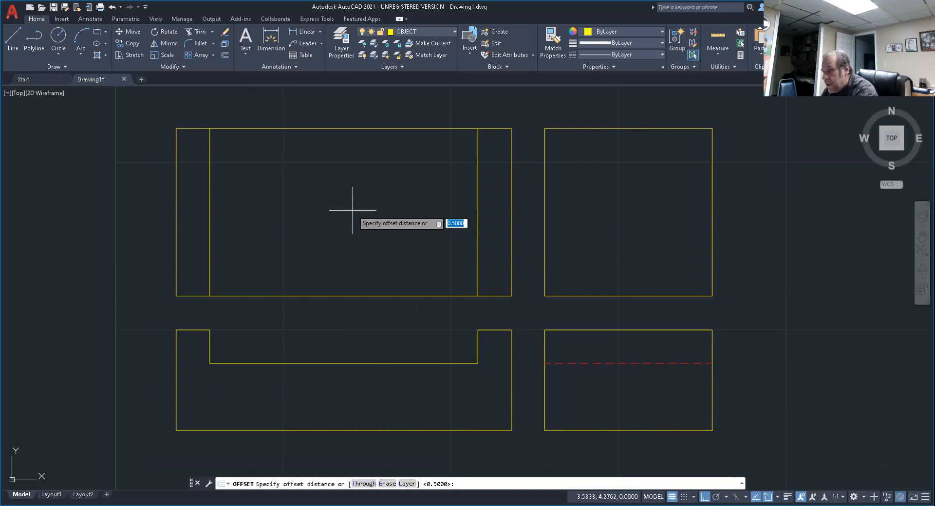
key(Return)
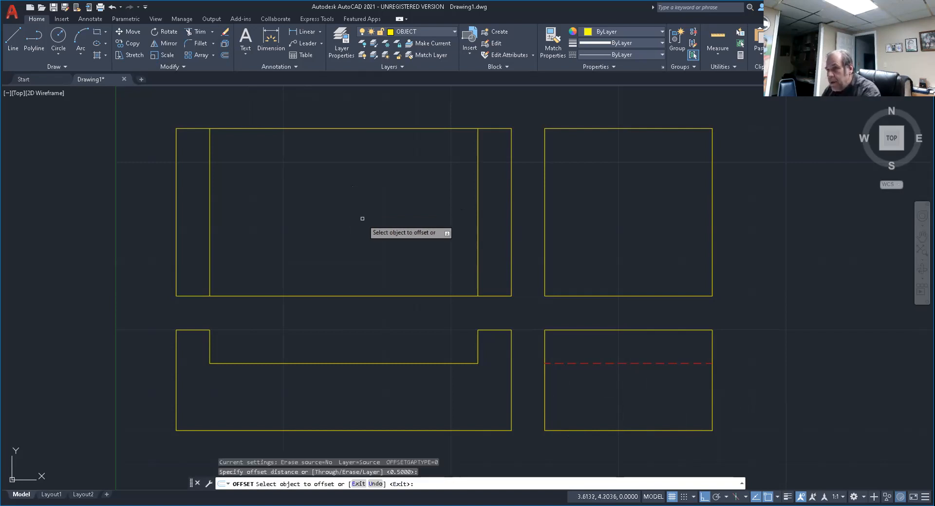
click(544, 410)
click(589, 409)
click(599, 431)
click(604, 398)
click(712, 379)
click(662, 388)
key(Escape)
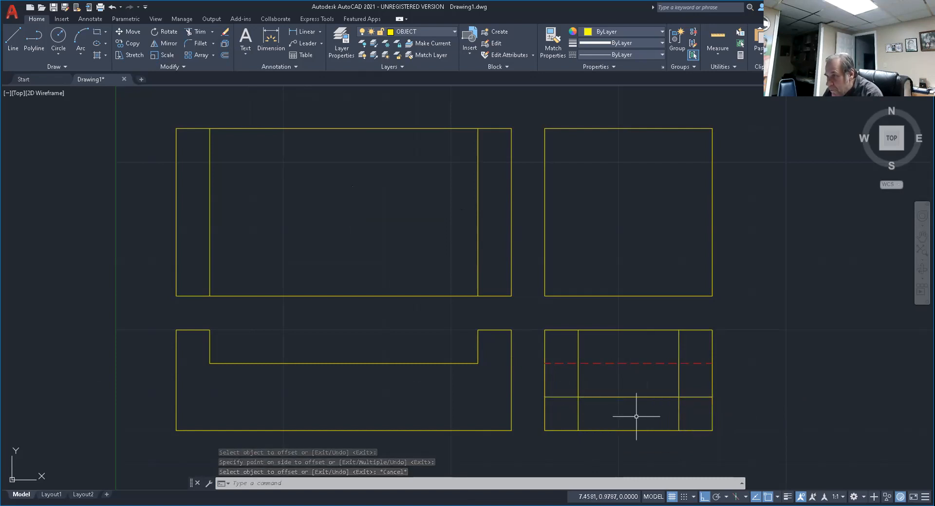
key(Escape)
key(Escape)
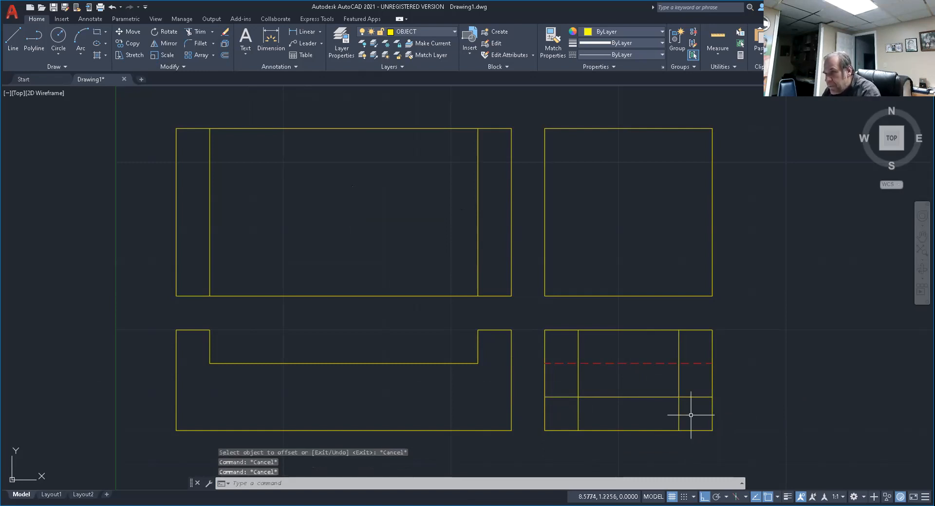
Trim the offset lines and bottom edge of the lower-right rectangle to form a rectangular notch in its underside.
text(tr)
key(Return)
click(577, 347)
click(676, 344)
click(679, 380)
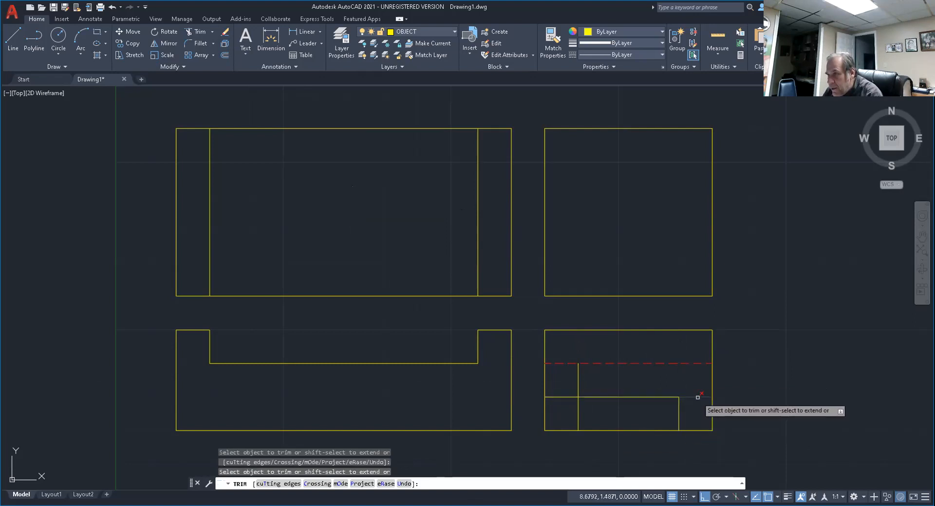
click(578, 383)
click(556, 397)
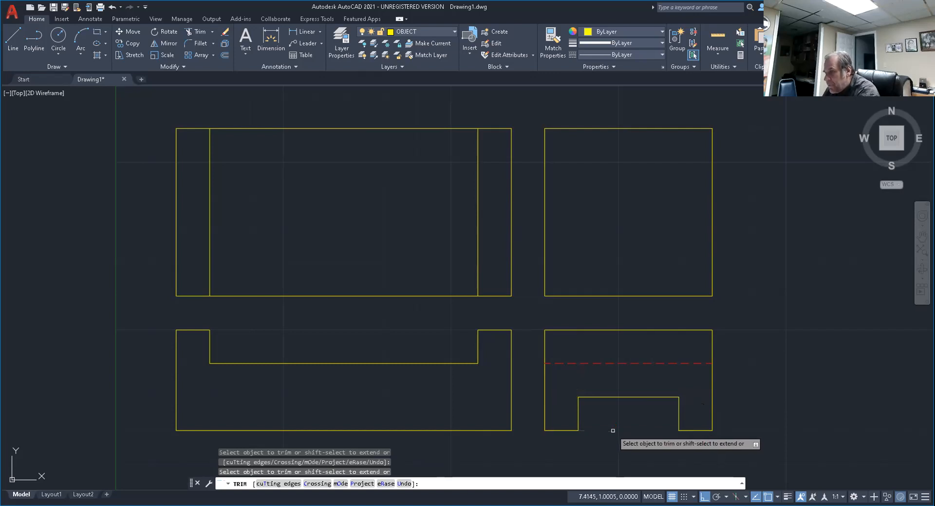
key(Return)
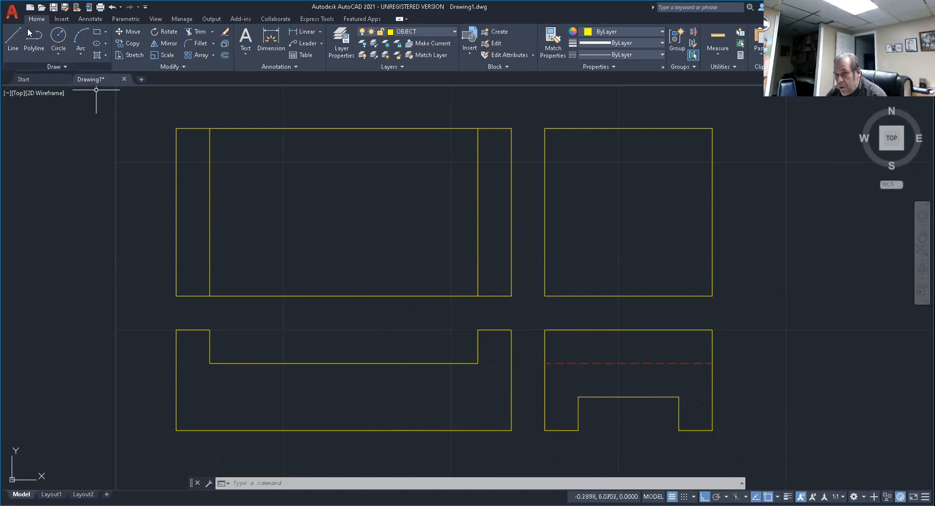
Draw a horizontal line from the underside notch's upper-left corner into the lower-left view and extend it to that view's left edge.
click(13, 40)
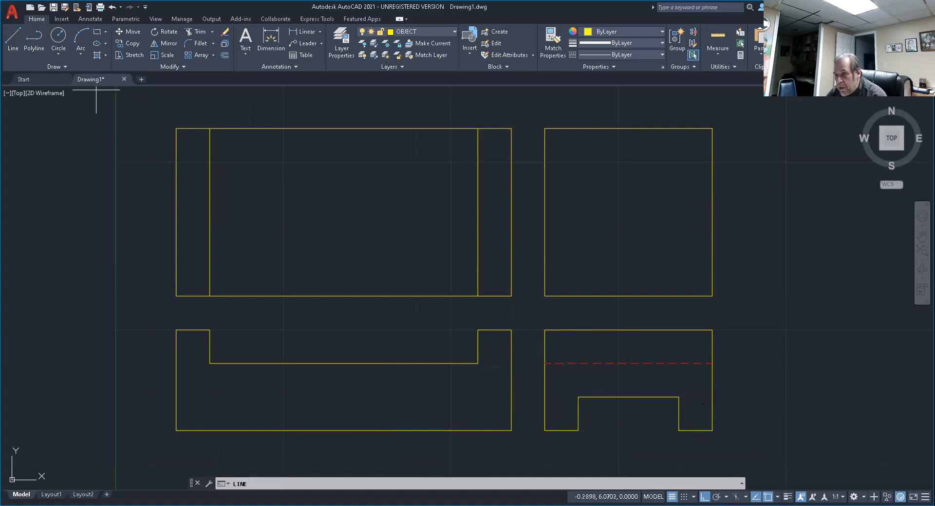
click(578, 398)
click(330, 405)
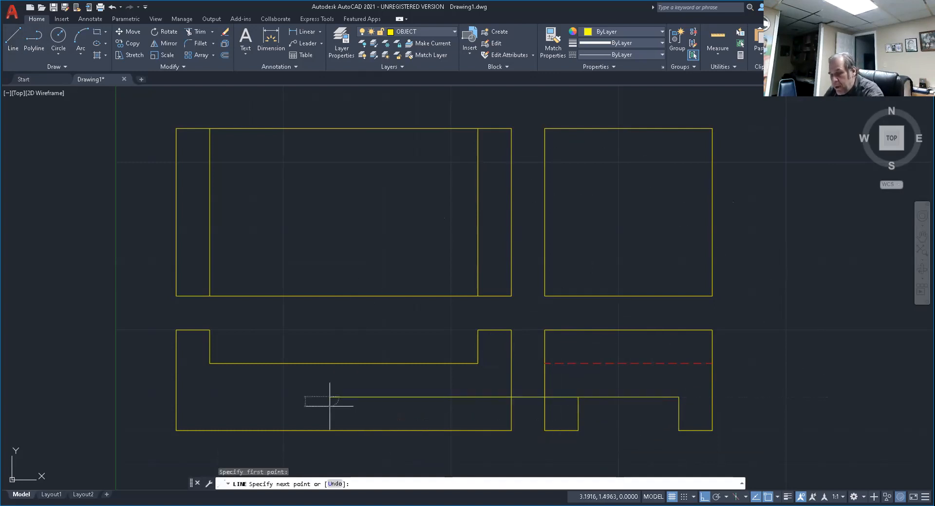
key(Escape)
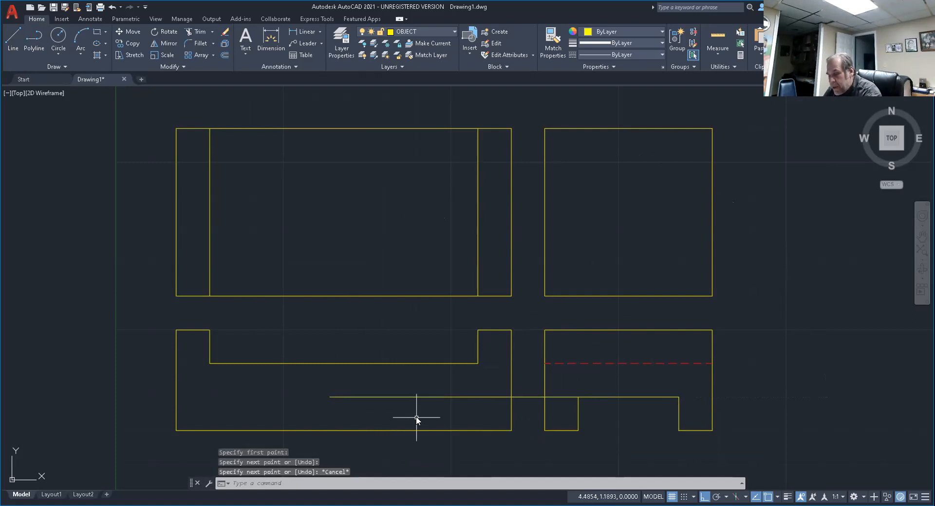
text(EX)
key(Return)
click(351, 397)
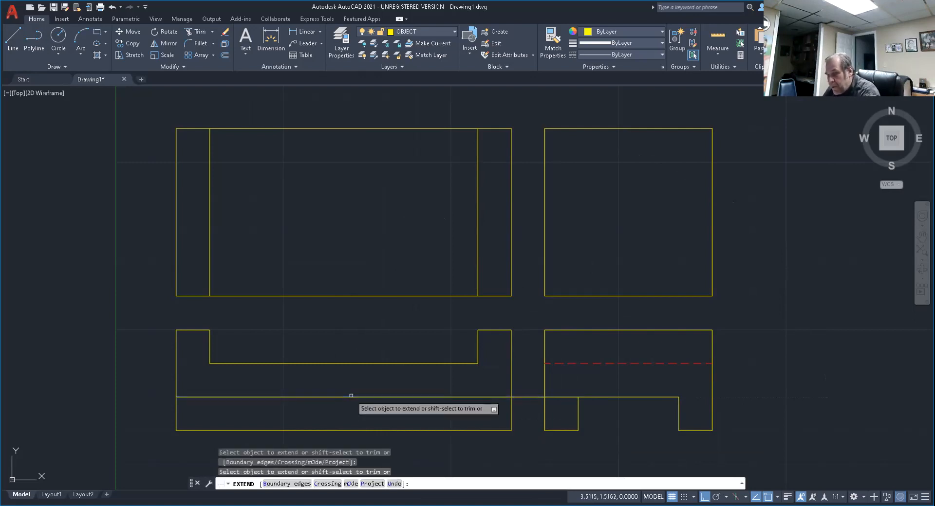
key(Escape)
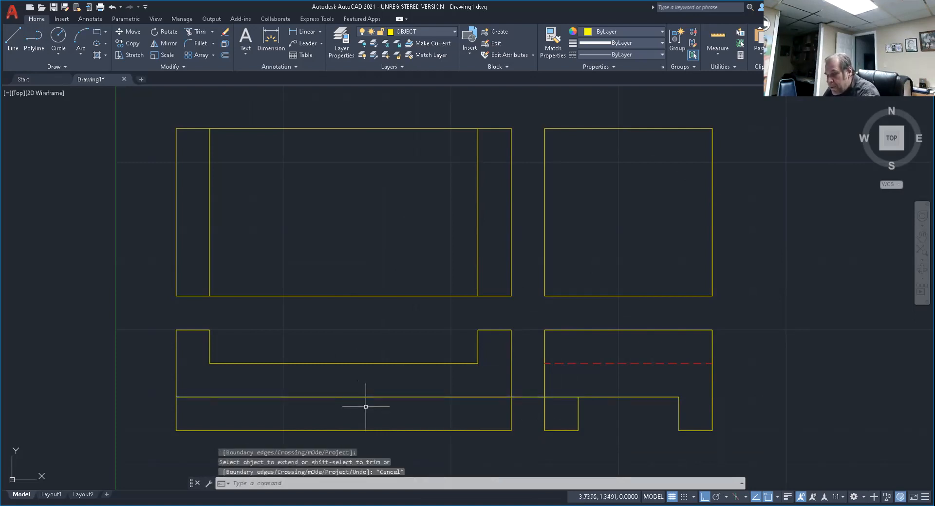
Trim away the part of the horizontal projection line that lies outside the lower-left view, up to the notch corner.
text(TR)
key(Return)
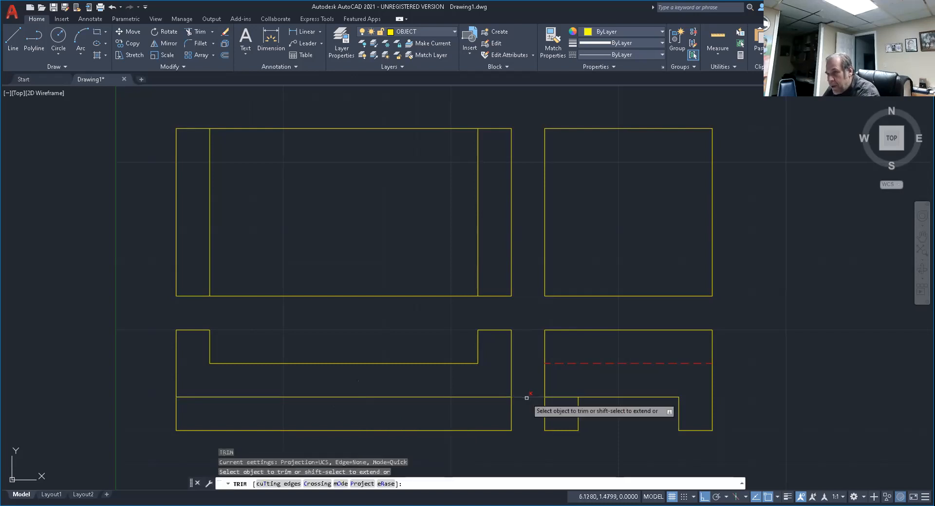
click(526, 398)
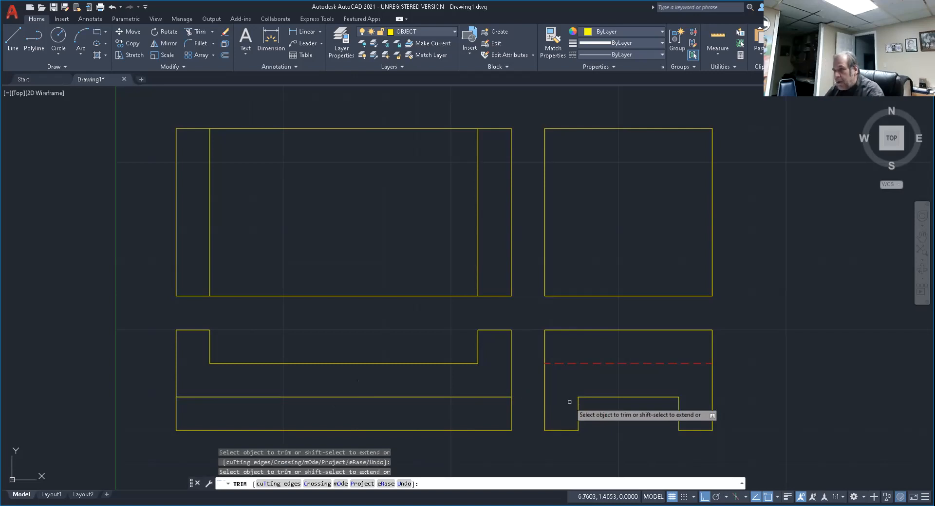
key(Return)
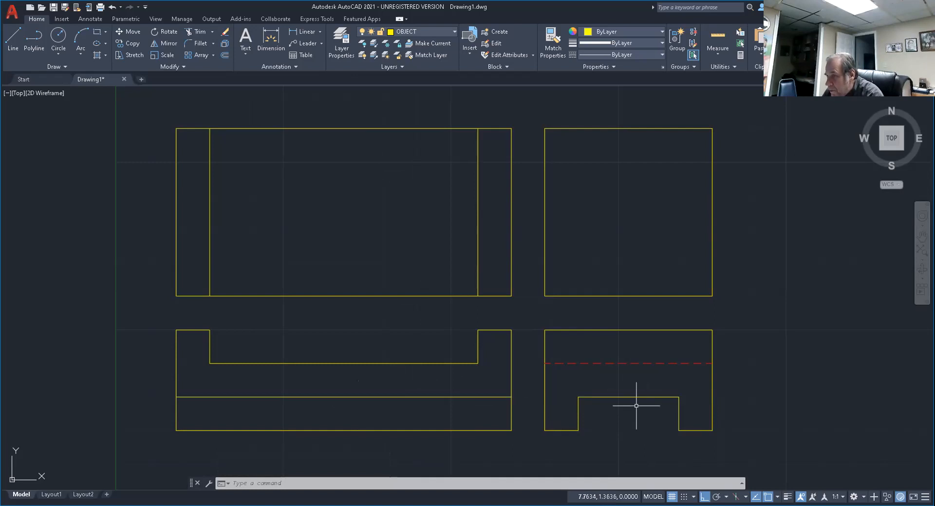
Change the full-width horizontal line in the lower-left view to the HIDDEN layer and deselect it.
click(423, 398)
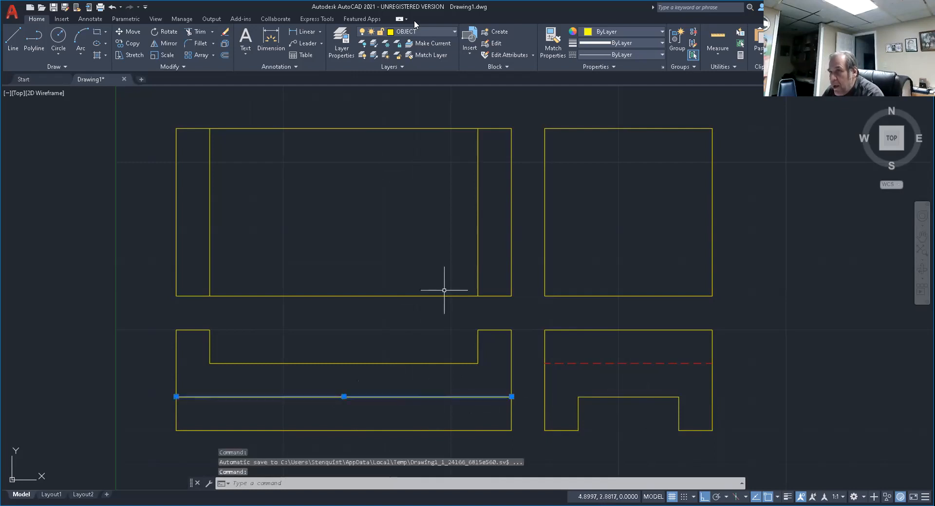
click(451, 33)
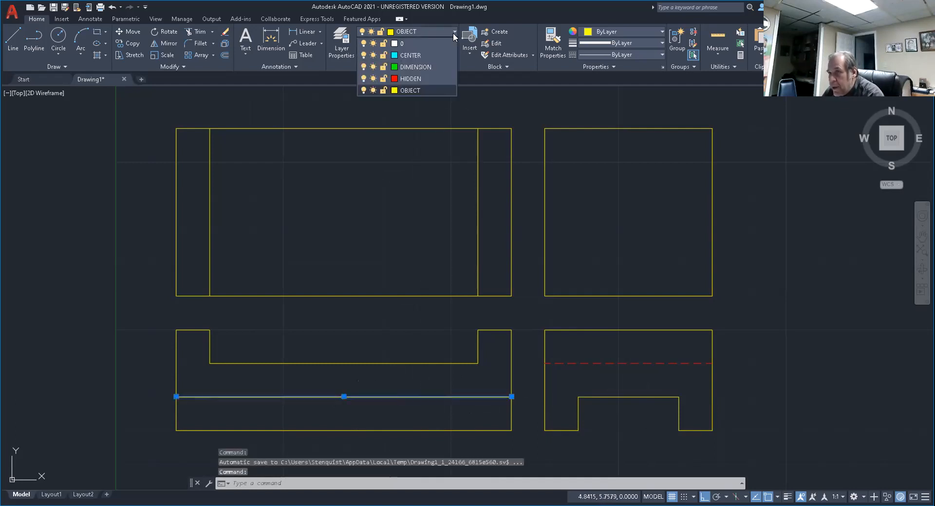
click(412, 79)
key(Escape)
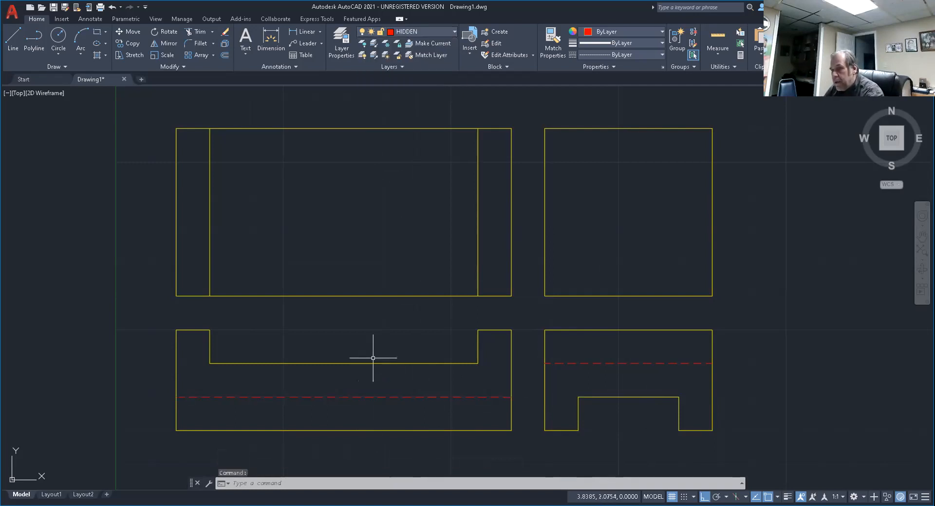
key(Escape)
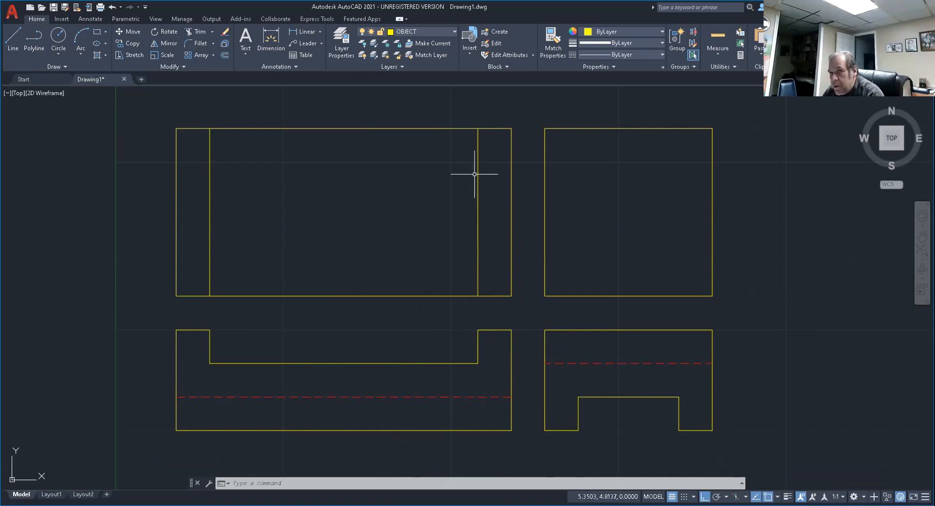
Draw a diagonal line across the upper-right square from its lower-left corner to its upper-right corner.
click(13, 36)
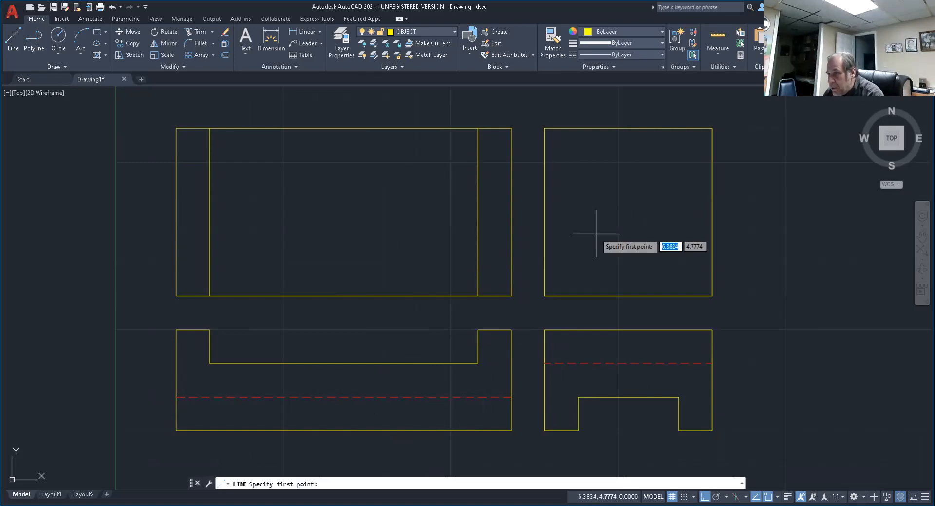
click(544, 296)
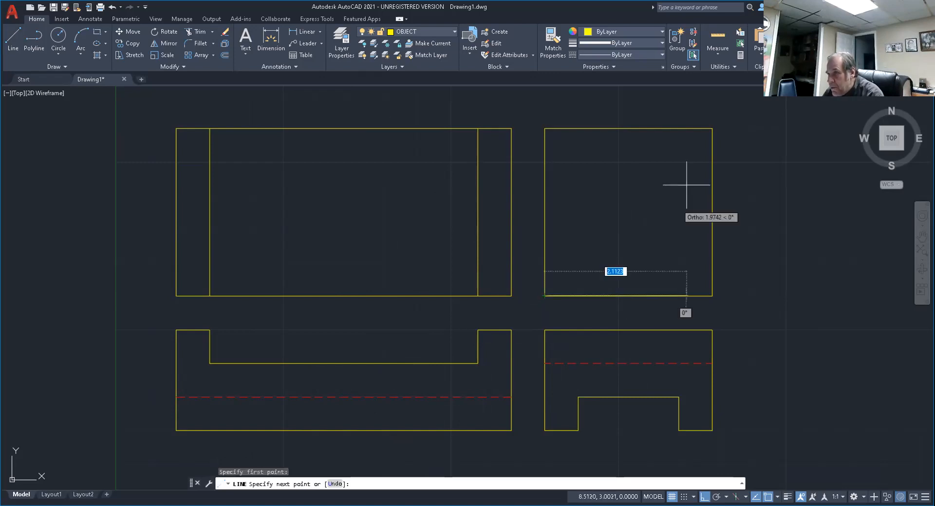
click(712, 129)
key(Escape)
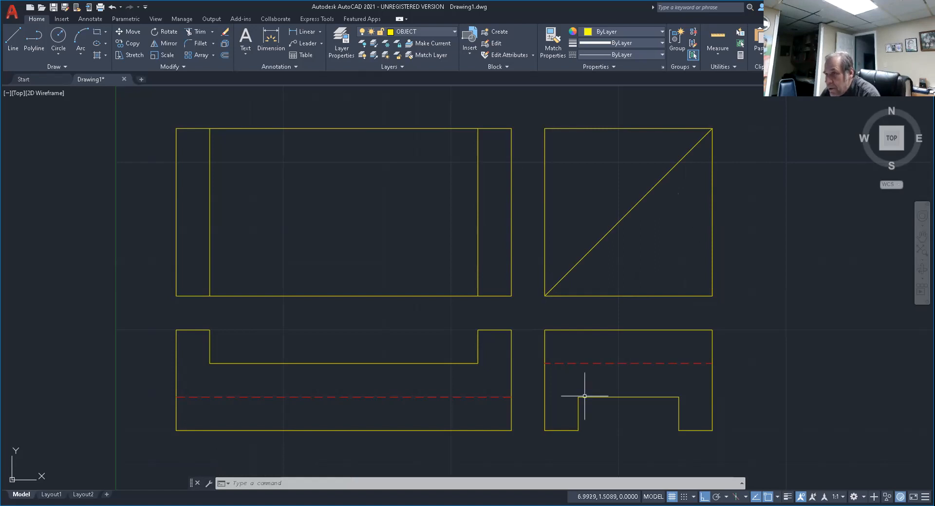
Draw a vertical projection line about 2.95 long from the underside notch's upper-left corner up past the diagonal.
text(l)
key(Return)
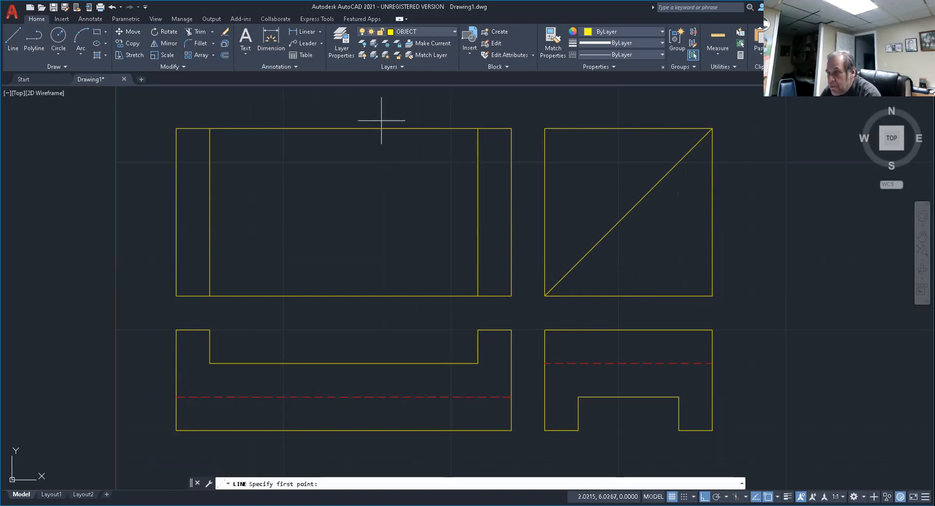
click(578, 396)
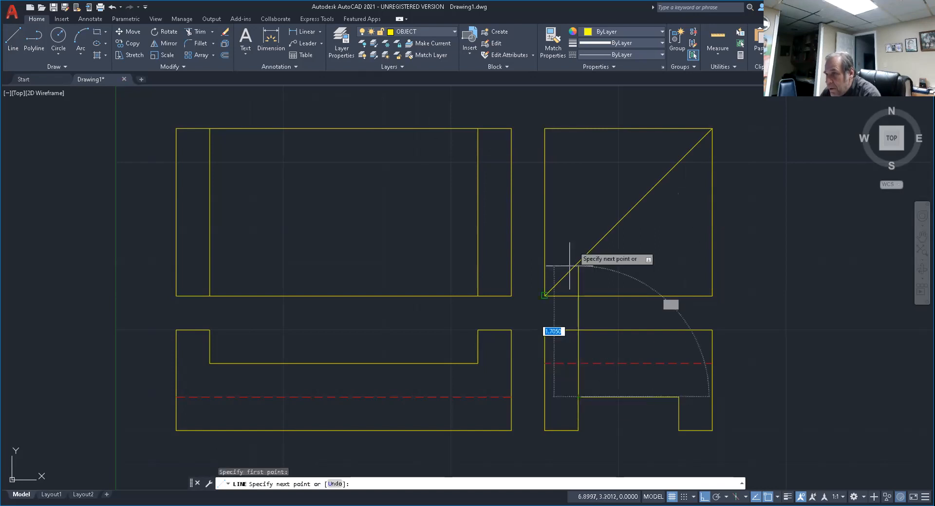
click(578, 199)
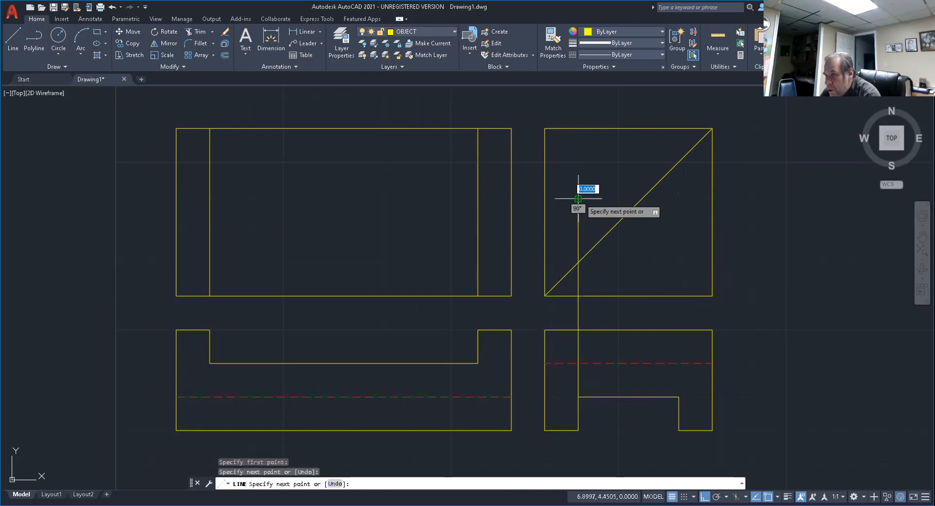
key(Return)
key(Return)
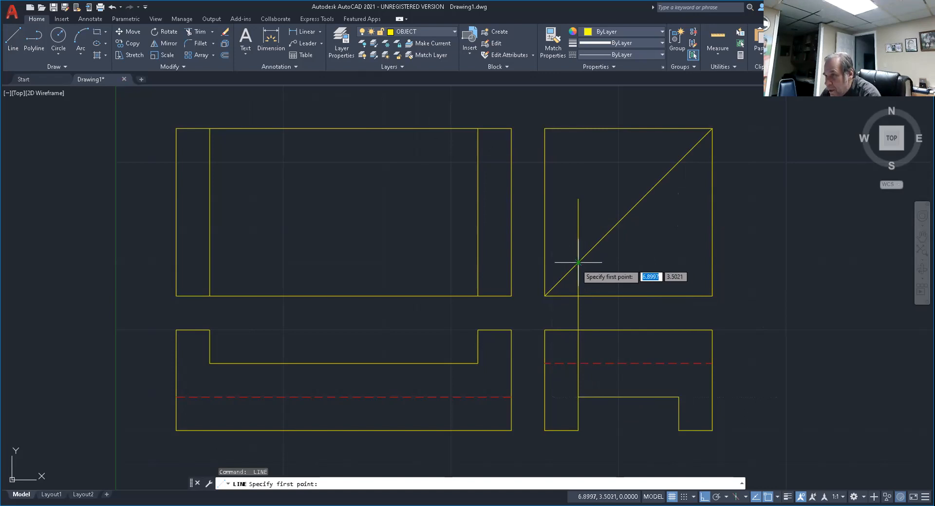
Draw a horizontal line from where the first vertical projection line meets the diagonal to beyond the upper-left view's left edge.
click(578, 262)
click(115, 263)
key(Return)
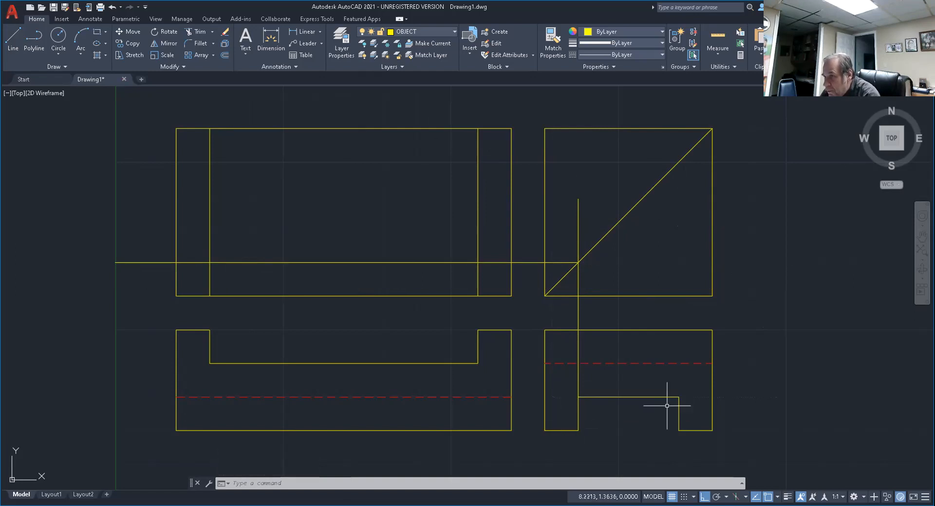
Draw a vertical projection line from the underside notch's upper-right corner up past the diagonal in the upper-right square.
text(l)
key(Return)
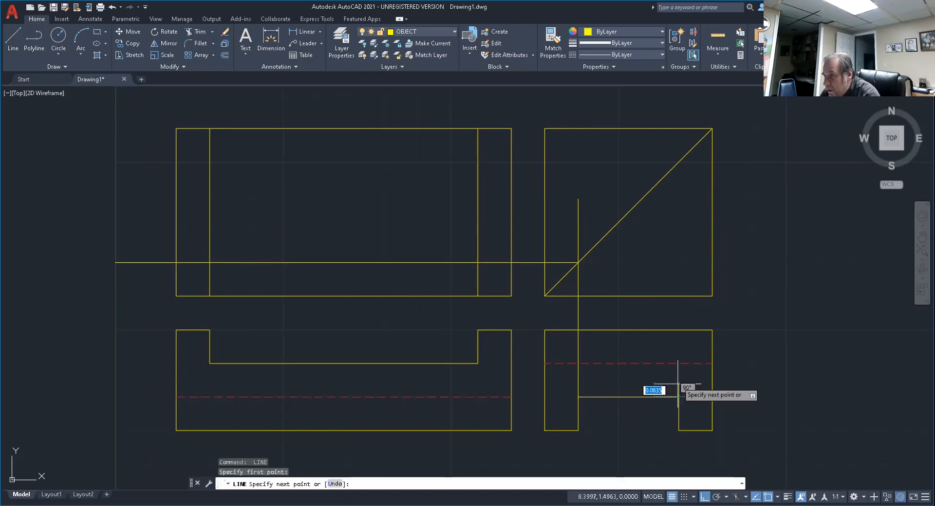
click(679, 397)
click(653, 146)
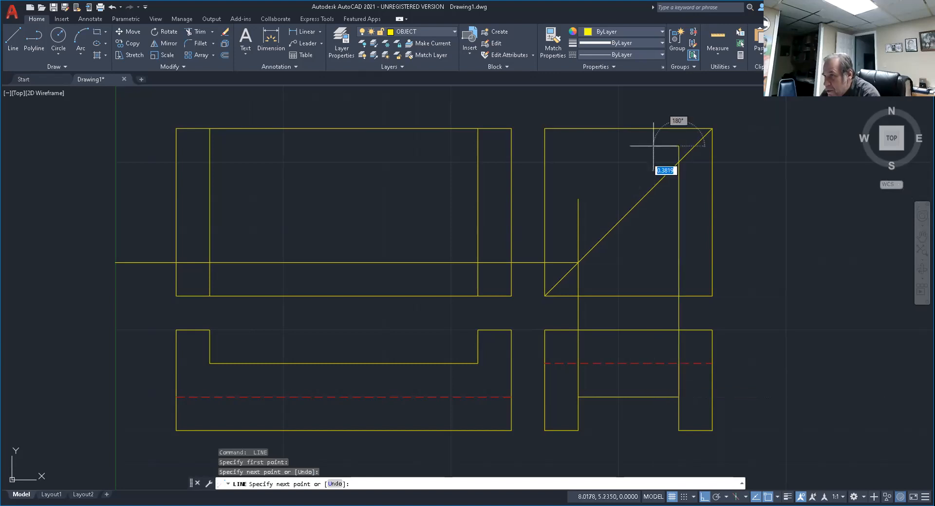
key(Return)
key(Return)
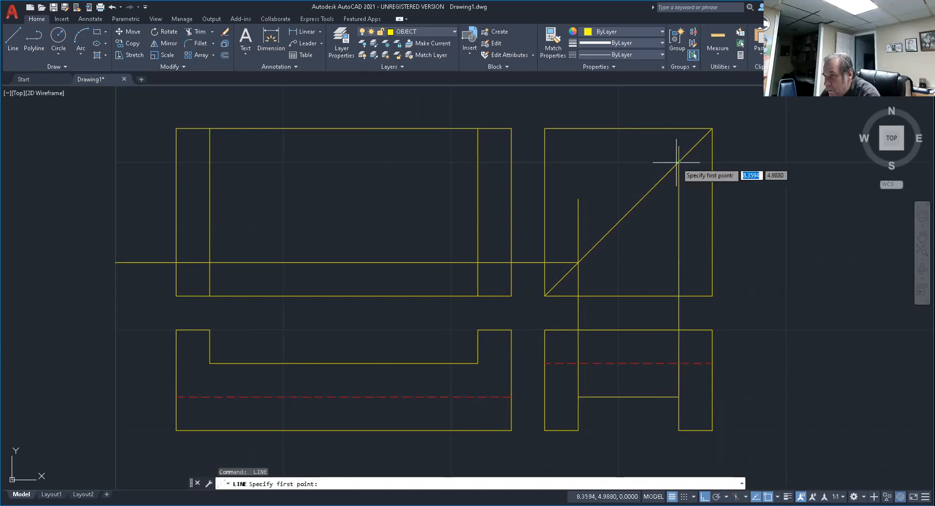
Draw a horizontal line from where the second vertical projection line meets the diagonal to beyond the upper-left view's left edge.
click(678, 162)
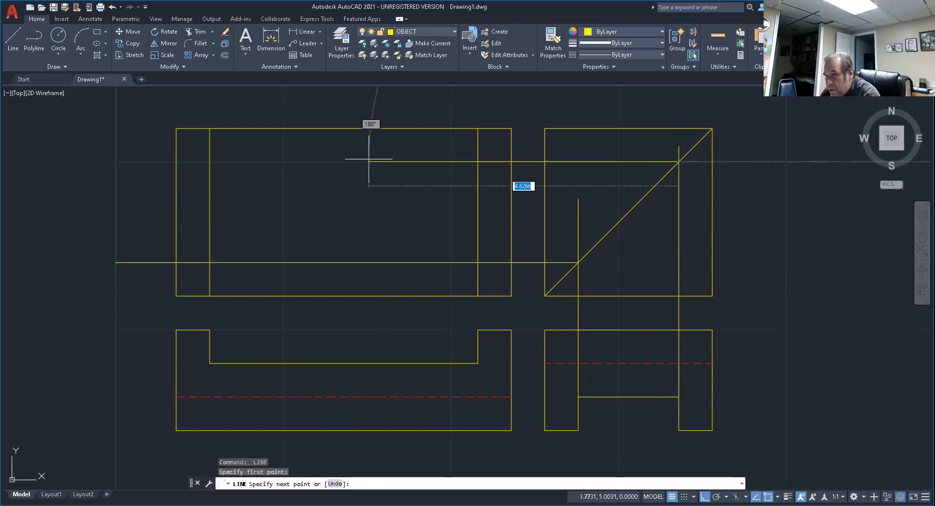
click(140, 166)
key(Return)
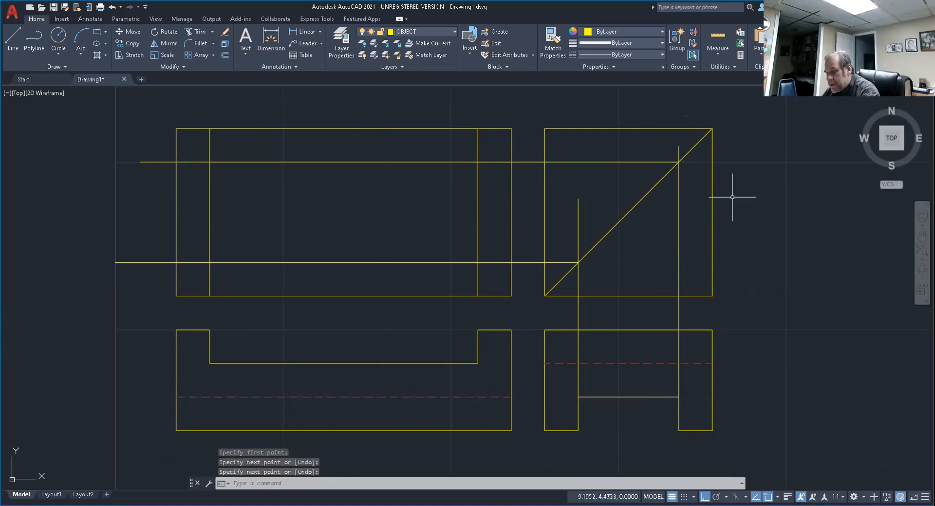
key(Escape)
key(Escape)
key(Escape)
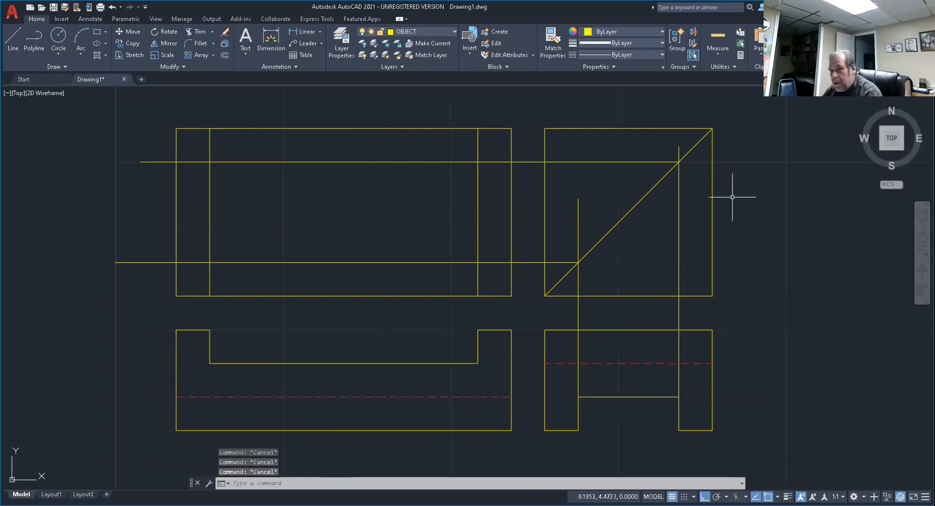
Trim both horizontal projection lines beyond the upper-left view's left edge and in the gap between the two upper views.
text(tr)
key(Return)
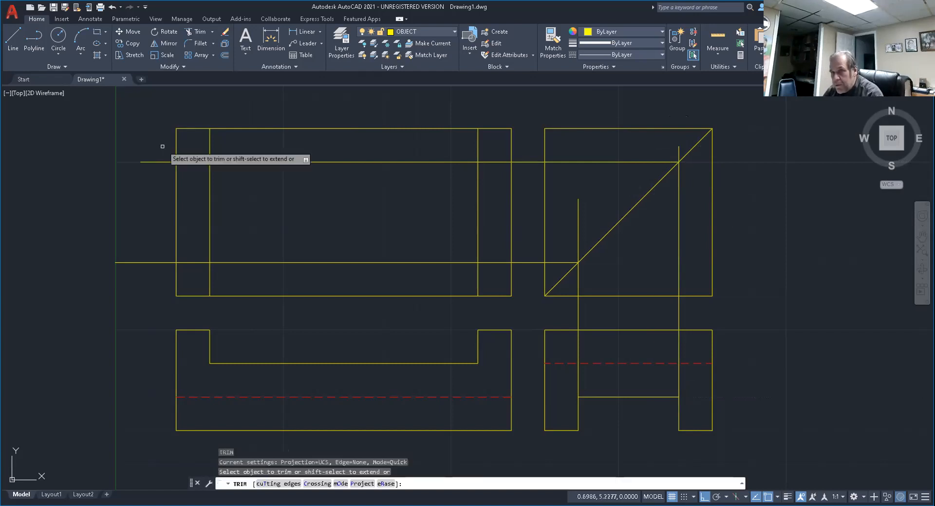
click(162, 146)
key(Return)
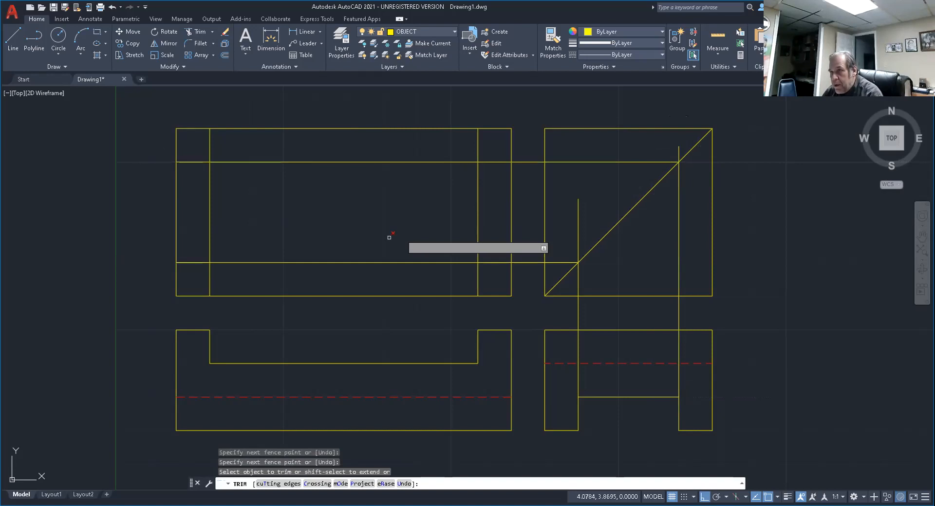
click(529, 142)
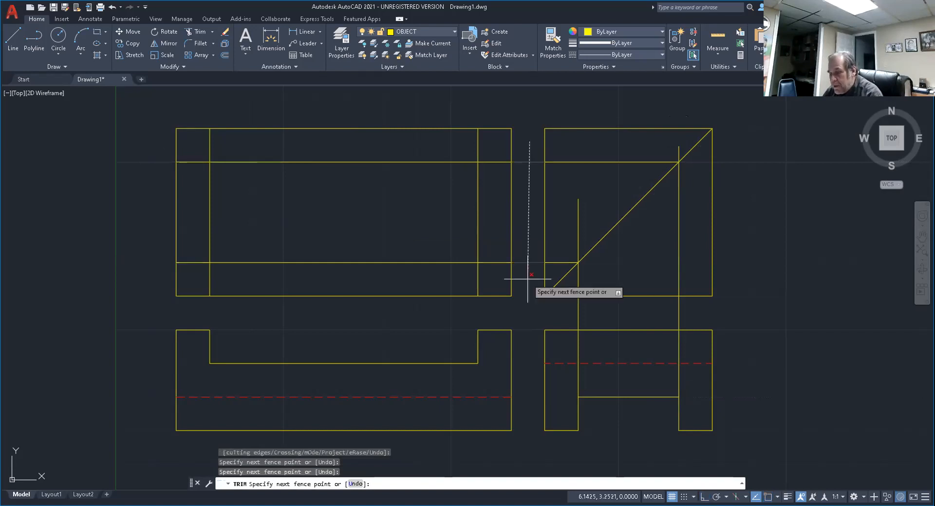
key(Return)
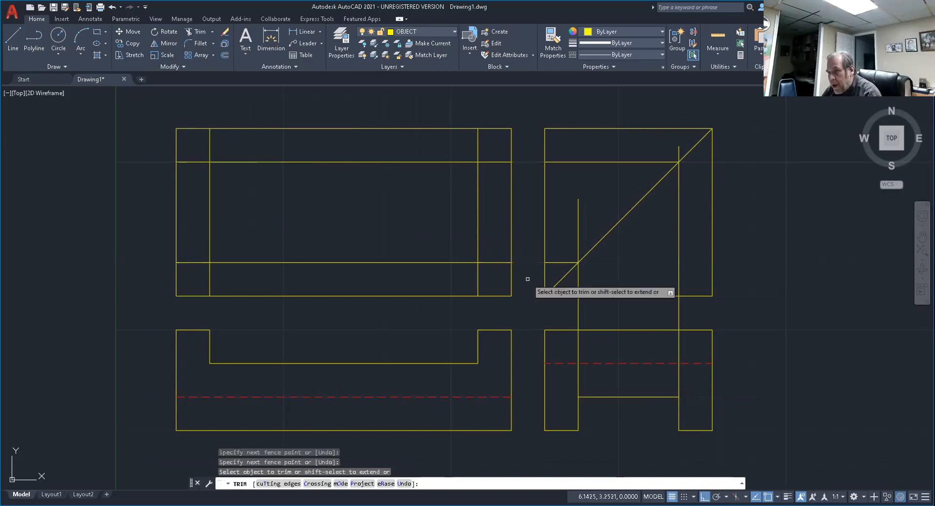
key(Escape)
key(Escape)
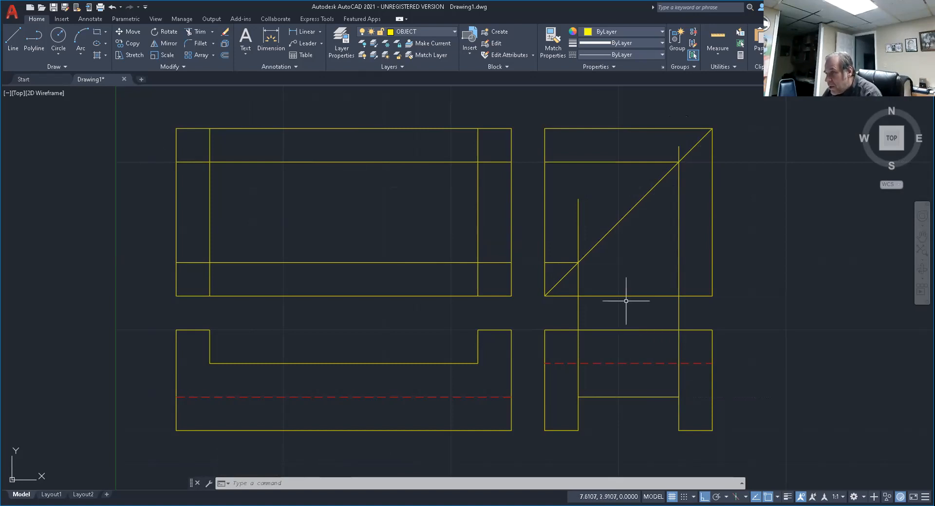
Change the two horizontal projected lines in the upper-left view to the HIDDEN layer and deselect them.
click(399, 161)
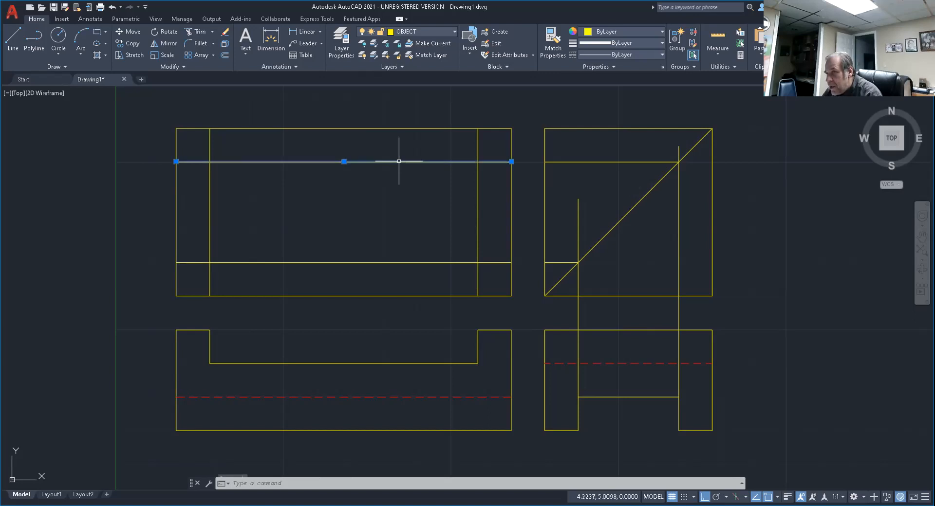
click(384, 262)
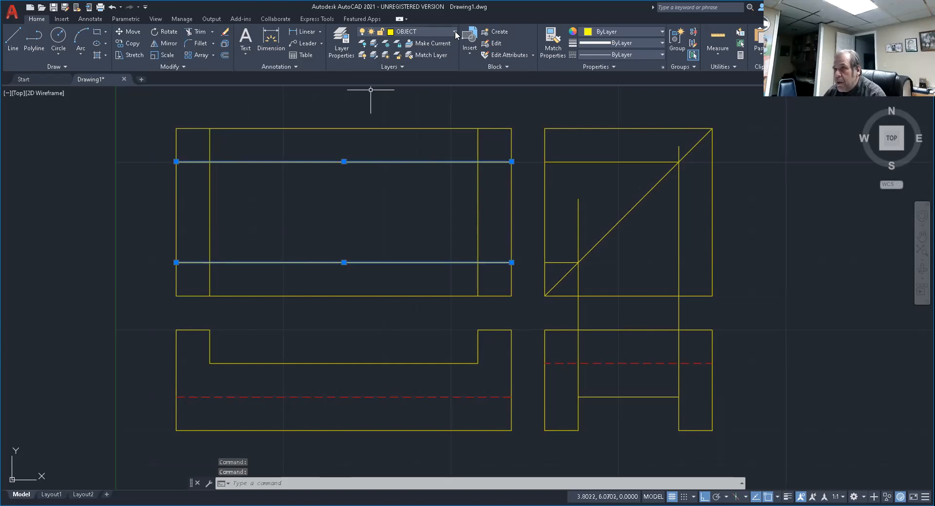
click(455, 33)
click(411, 78)
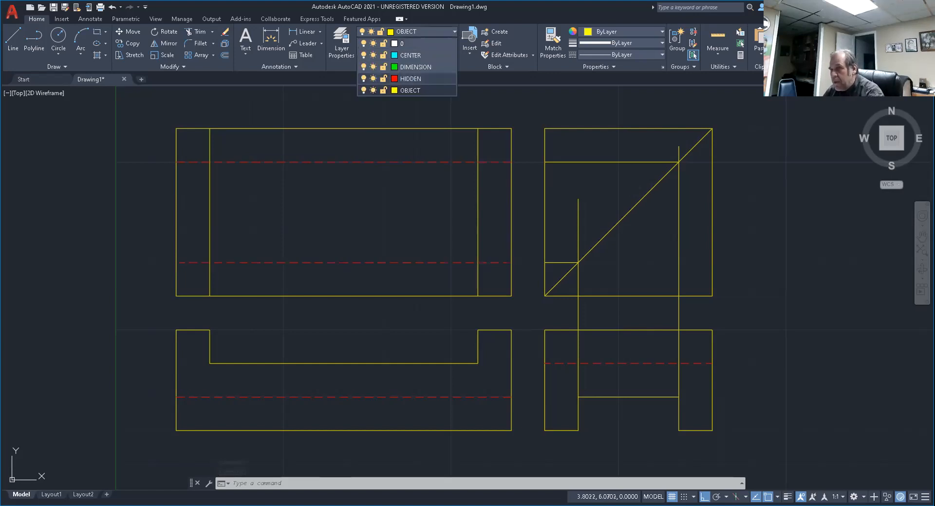
key(Escape)
key(Escape)
key(Escape)
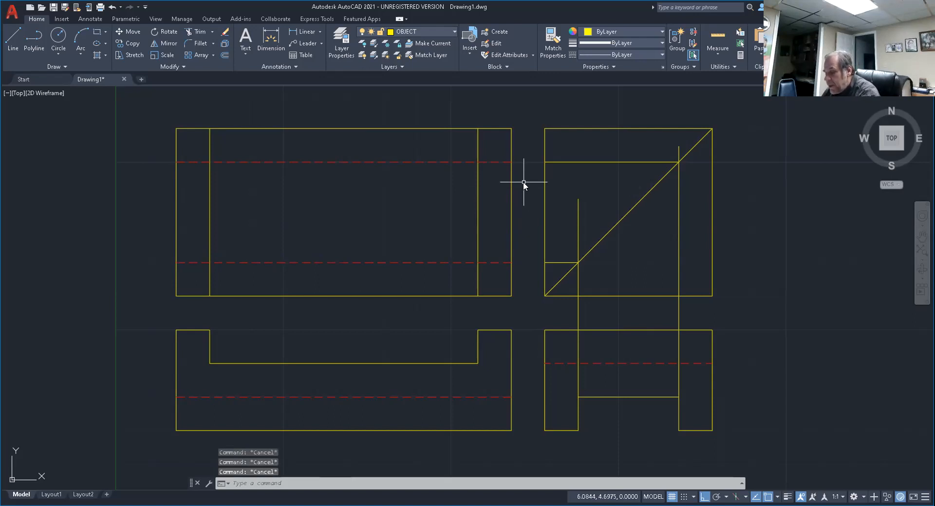
Erase the two vertical and two horizontal projection lines crossing the upper-right square, keeping its diagonal.
text(E)
key(Return)
click(578, 217)
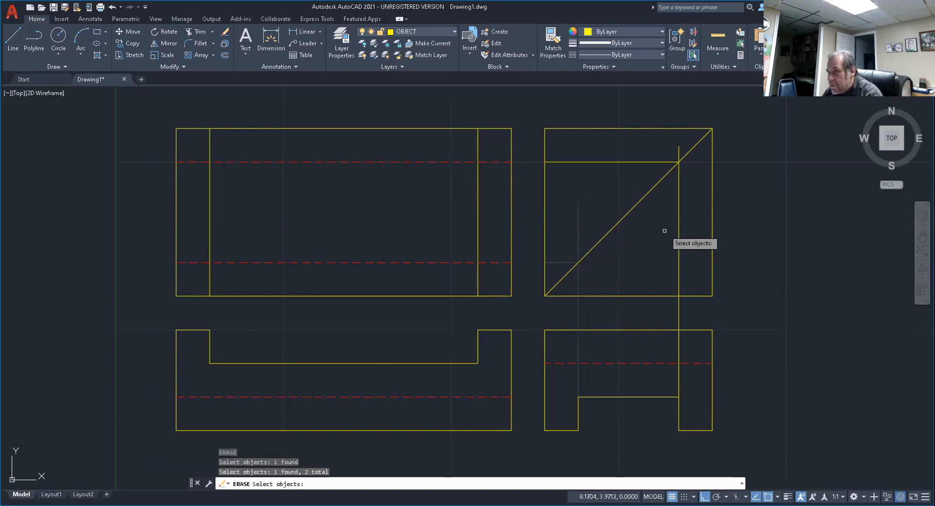
click(678, 224)
click(678, 224)
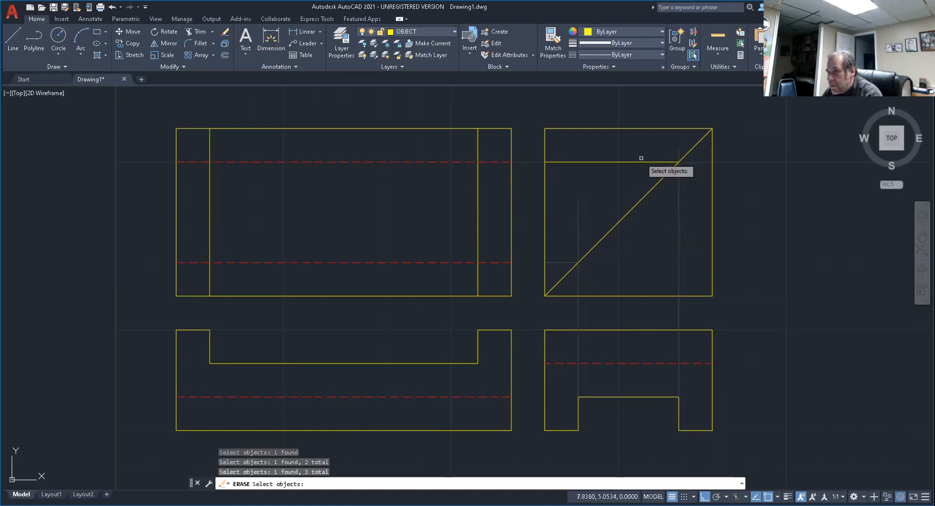
click(639, 163)
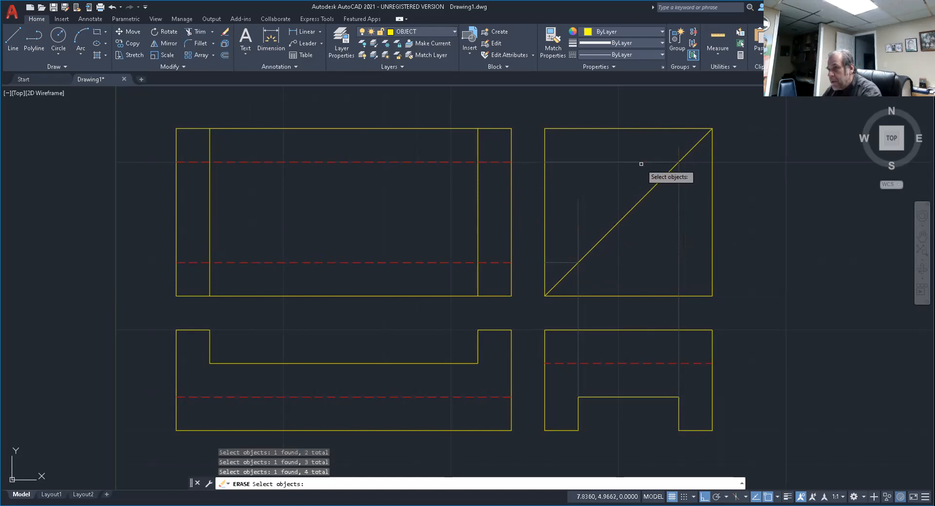
key(Return)
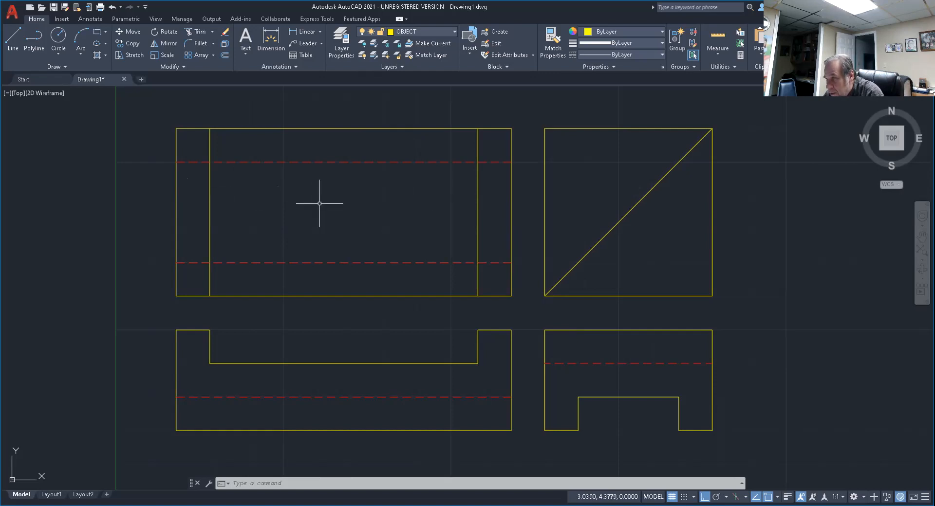
Offset the upper-left view's left inner vertical line 1.25 toward the middle of the view.
click(225, 55)
text(1.)
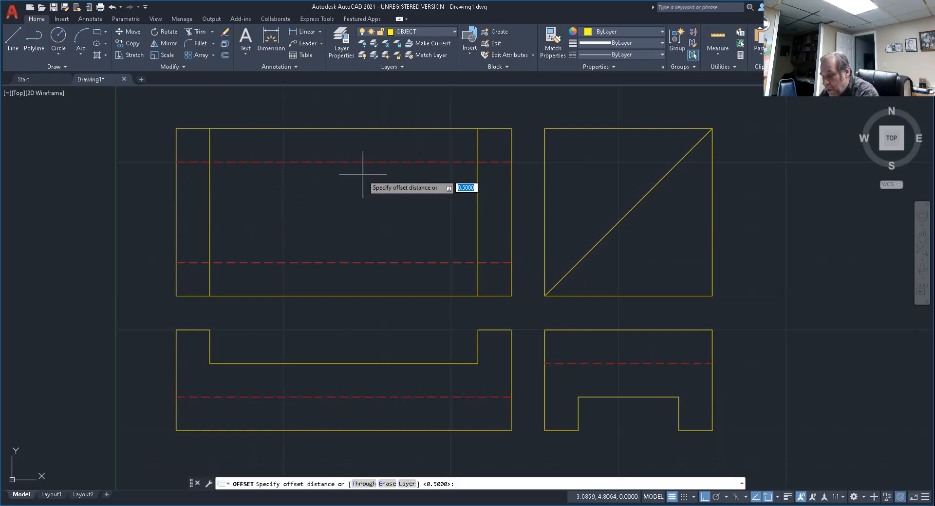
text(25)
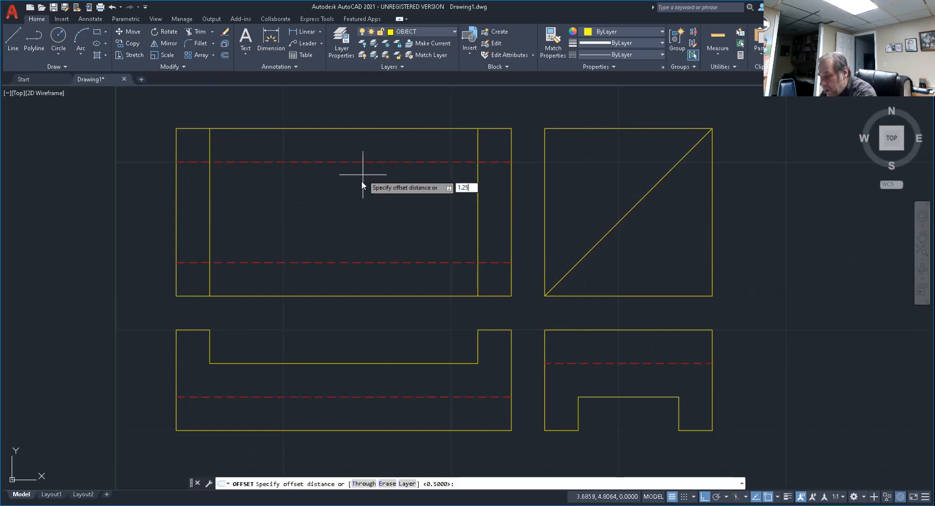
key(Return)
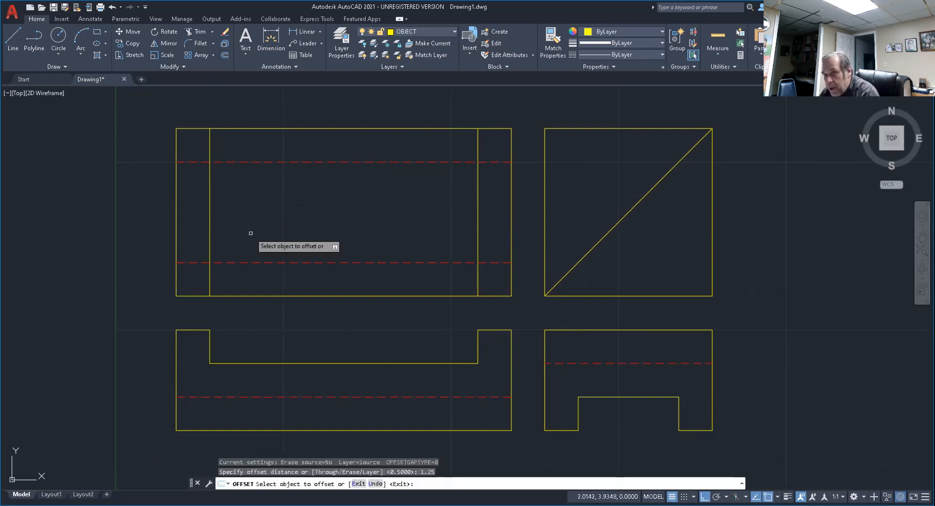
click(210, 217)
click(295, 213)
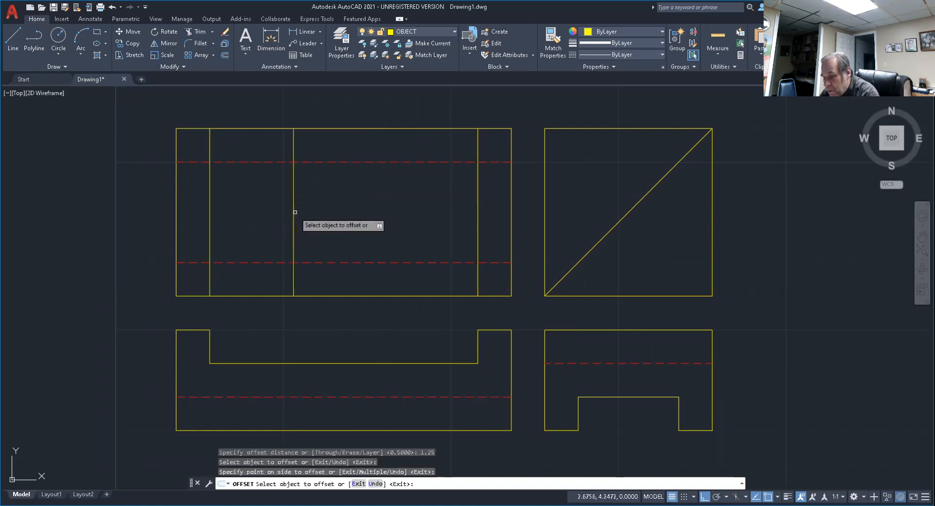
key(Return)
key(Return)
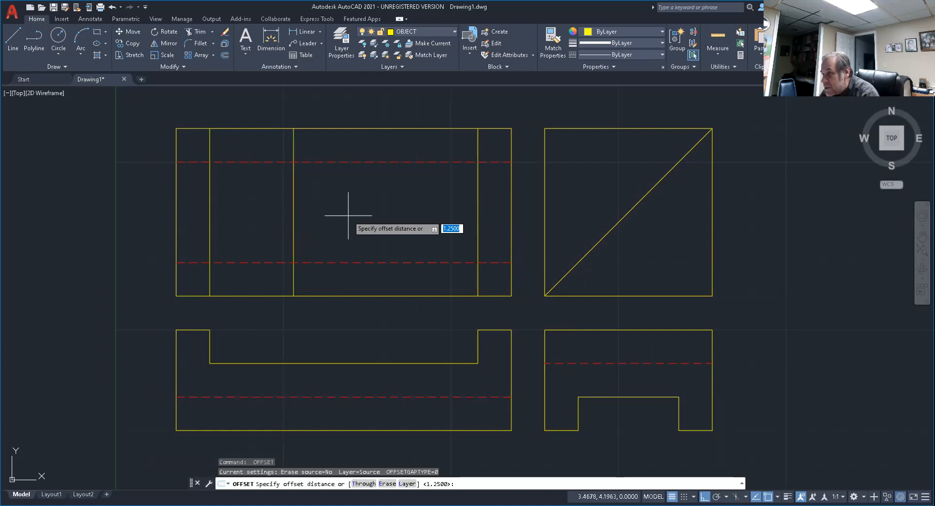
Offset the new vertical construction line 1.5 to its right in the upper-left view.
text(1.5)
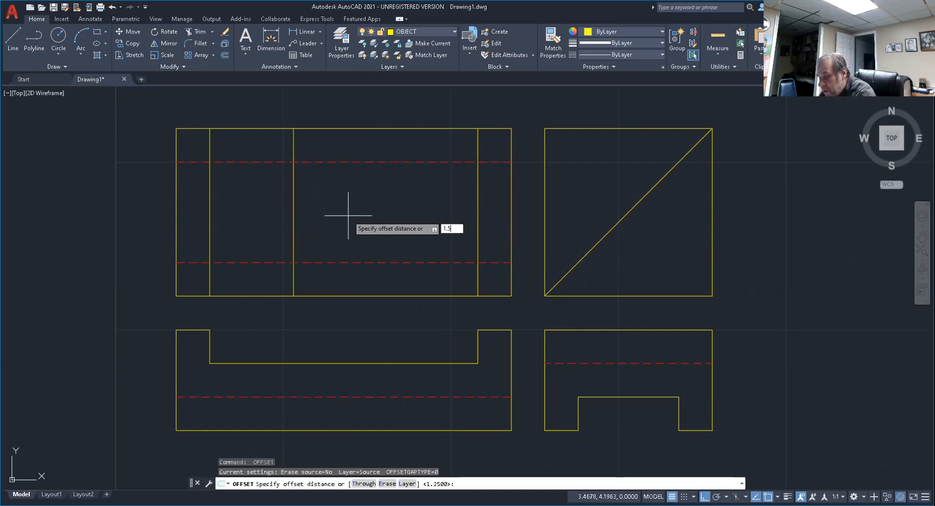
key(Return)
click(293, 222)
click(364, 207)
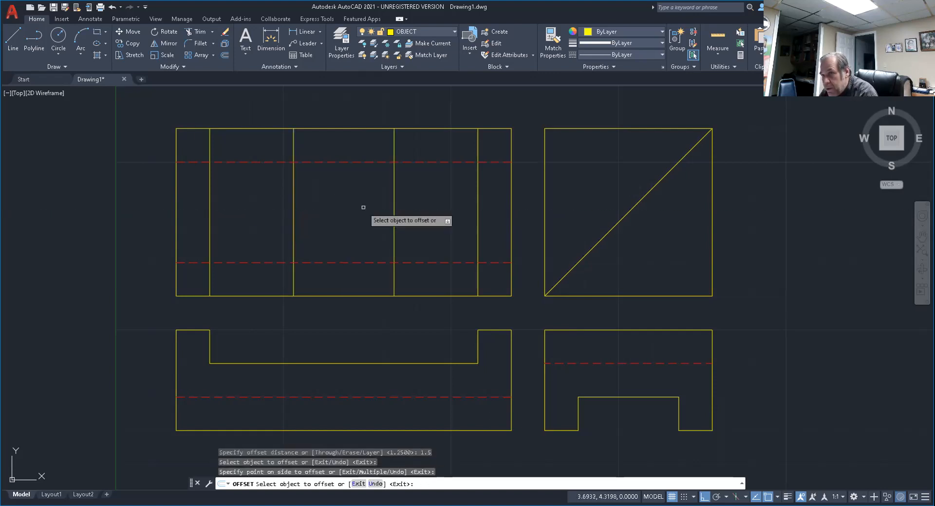
key(Return)
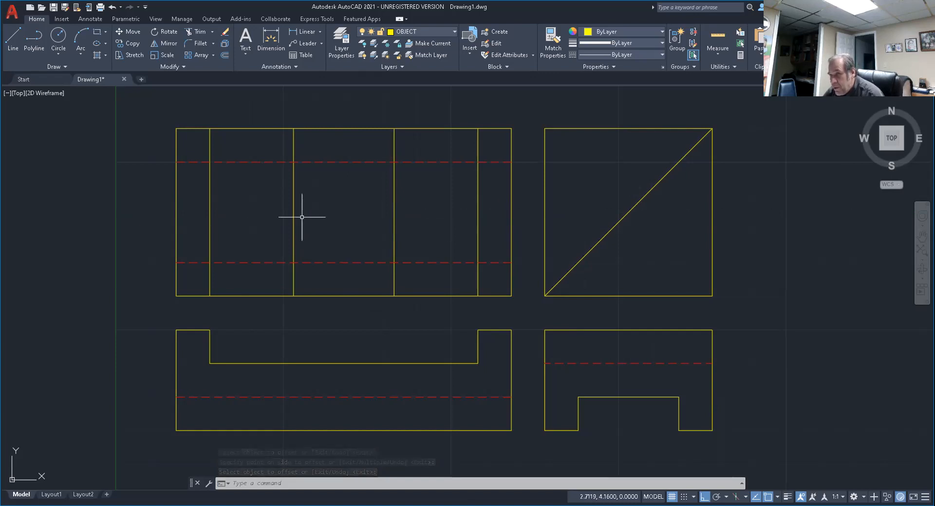
Draw a horizontal line between the midpoints of the upper-left view's two notch-edge vertical lines.
click(13, 39)
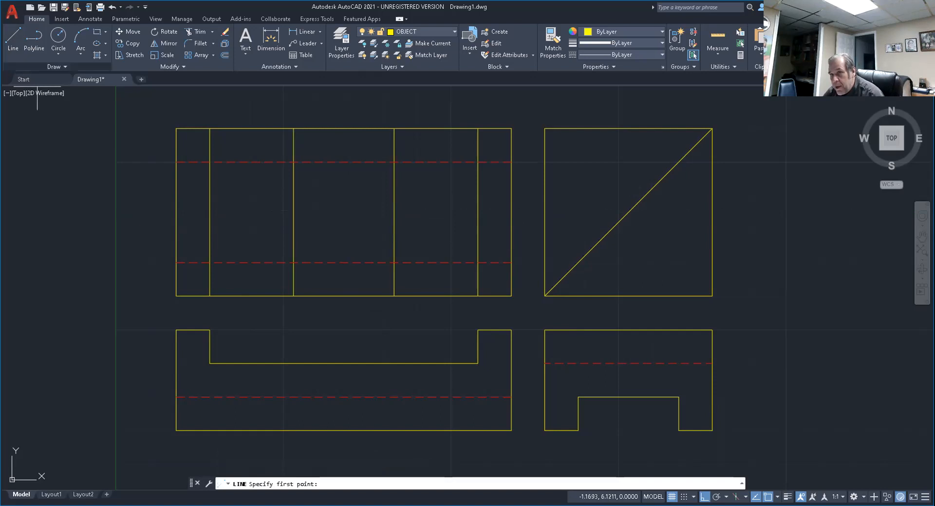
click(210, 212)
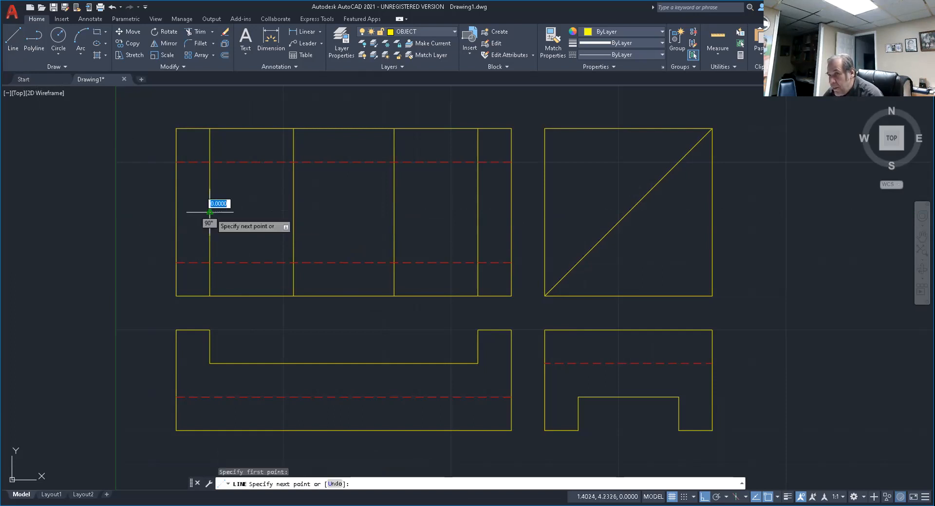
click(477, 212)
key(Escape)
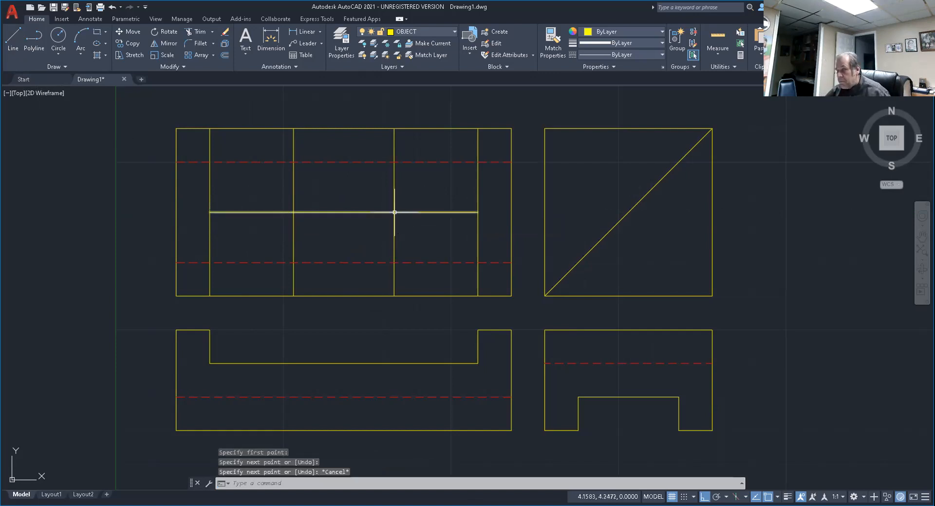
Draw a .75 diameter circle centred where the left construction line crosses the horizontal centre line.
mouse_move(395, 212)
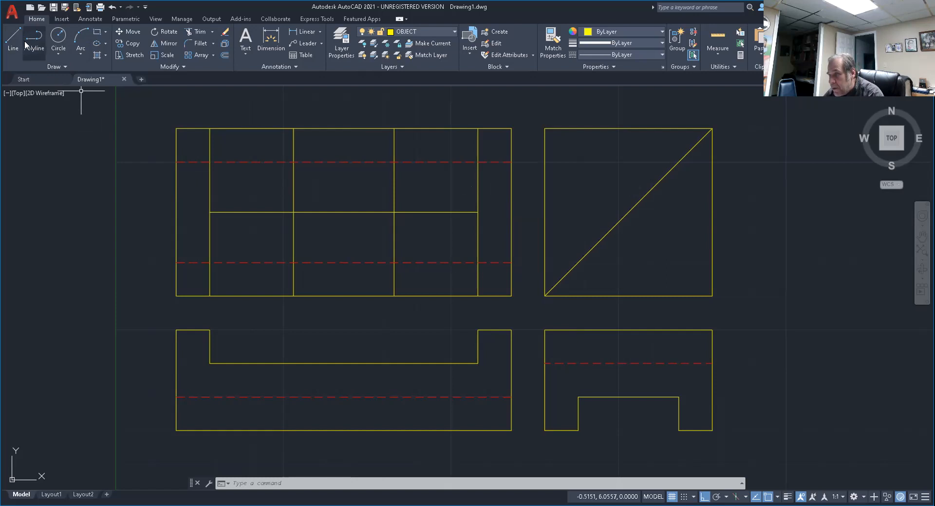
click(57, 55)
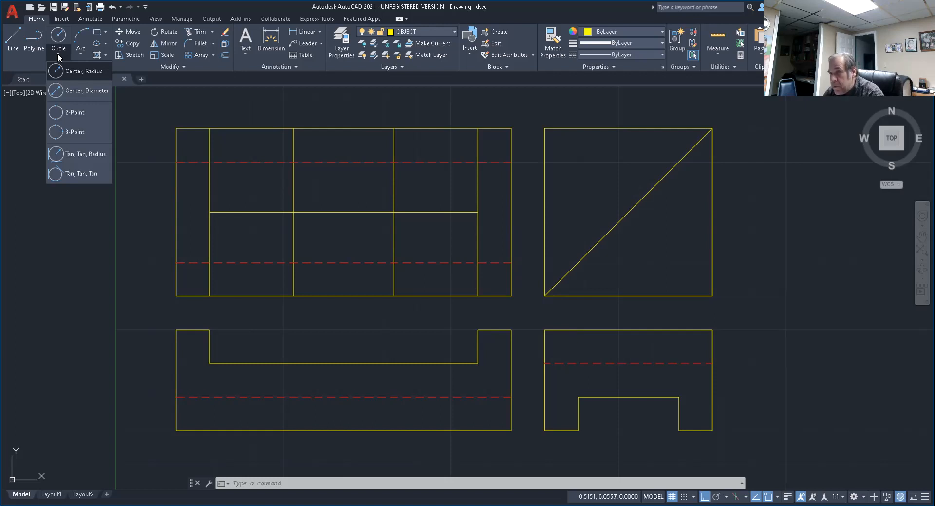
click(79, 91)
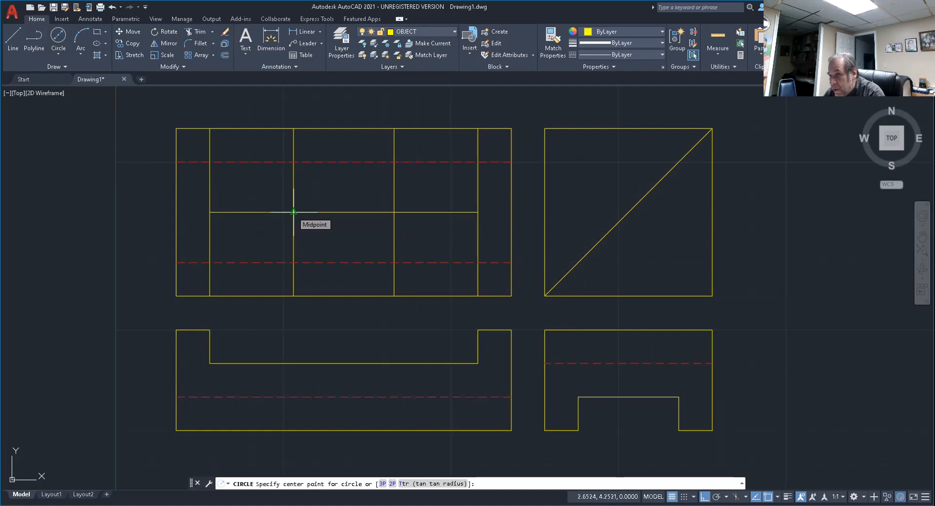
click(294, 213)
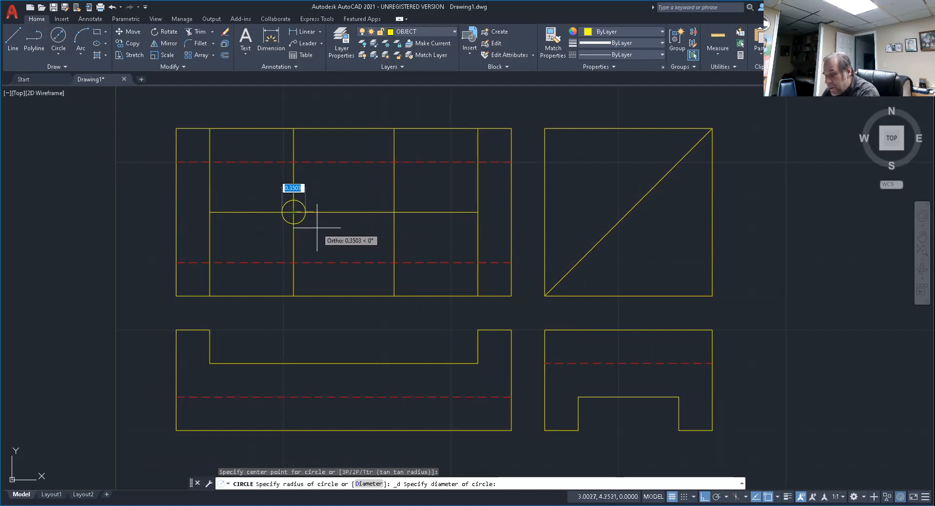
text(.75)
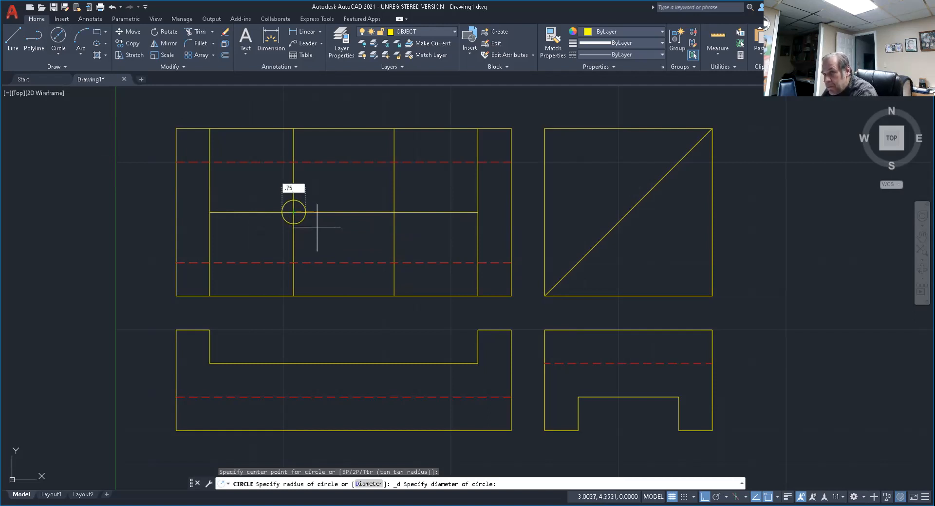
key(Return)
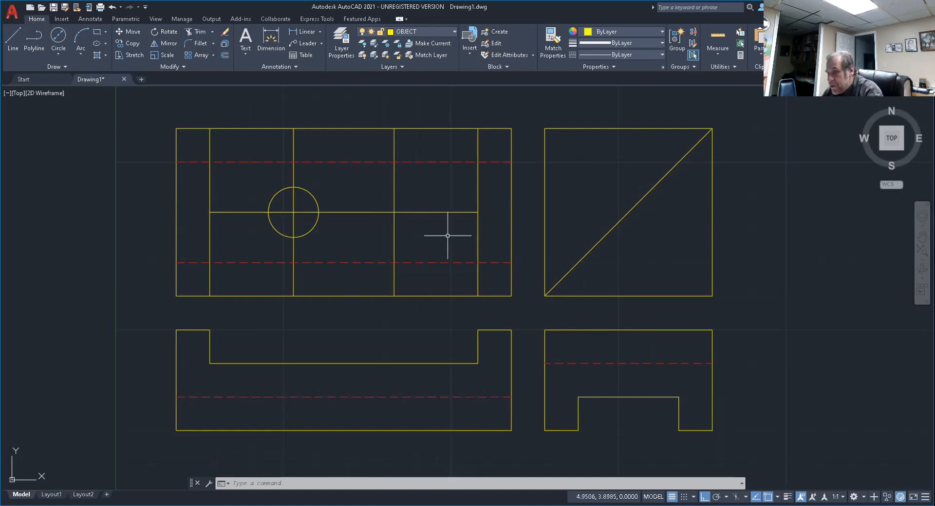
Draw a second circle of .75 diameter centred where the right construction line crosses the horizontal centre line.
text(c)
key(Return)
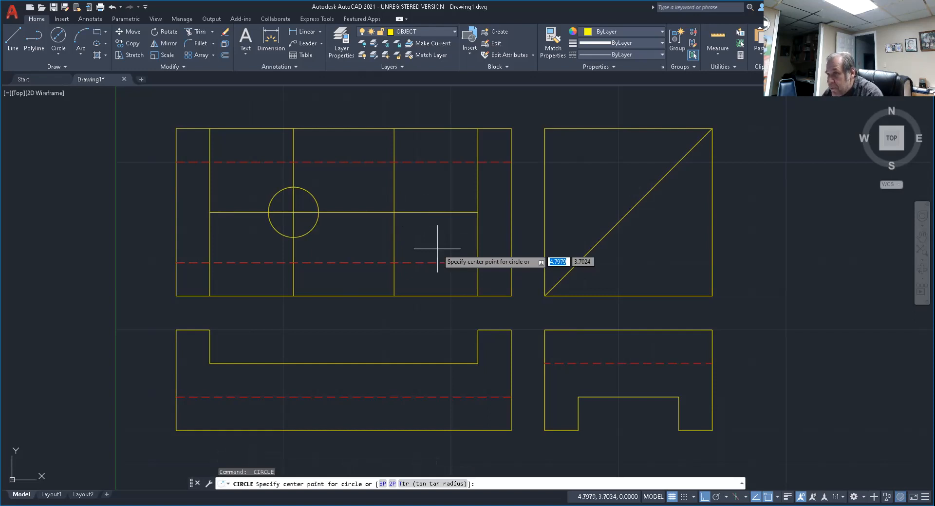
click(394, 211)
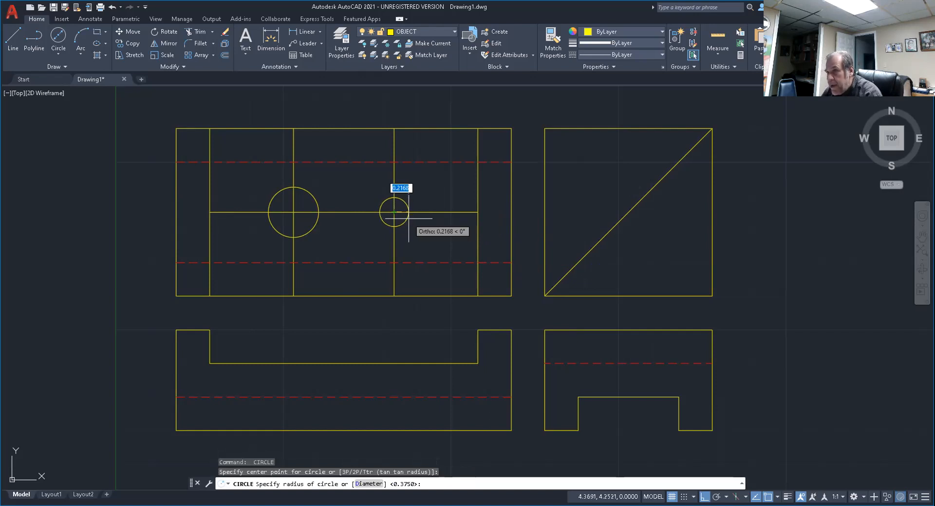
text(d)
key(Return)
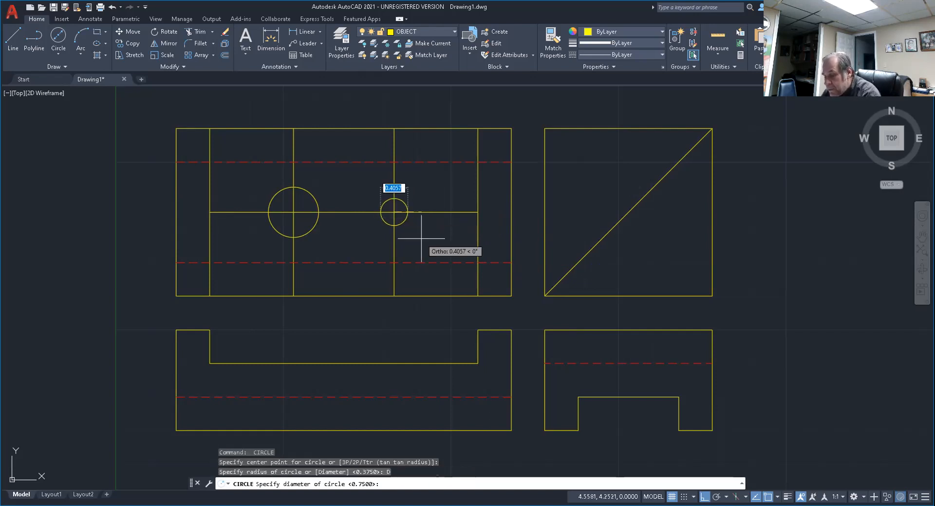
text(.75)
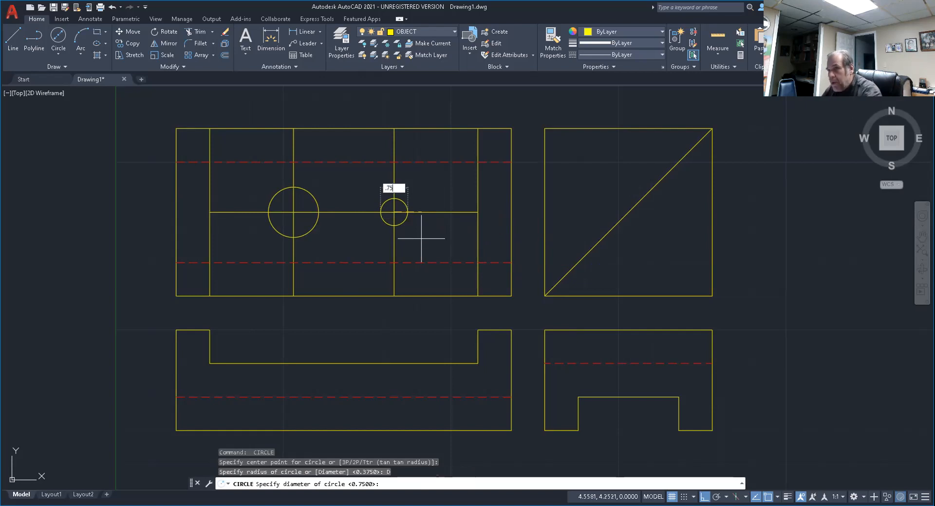
key(Return)
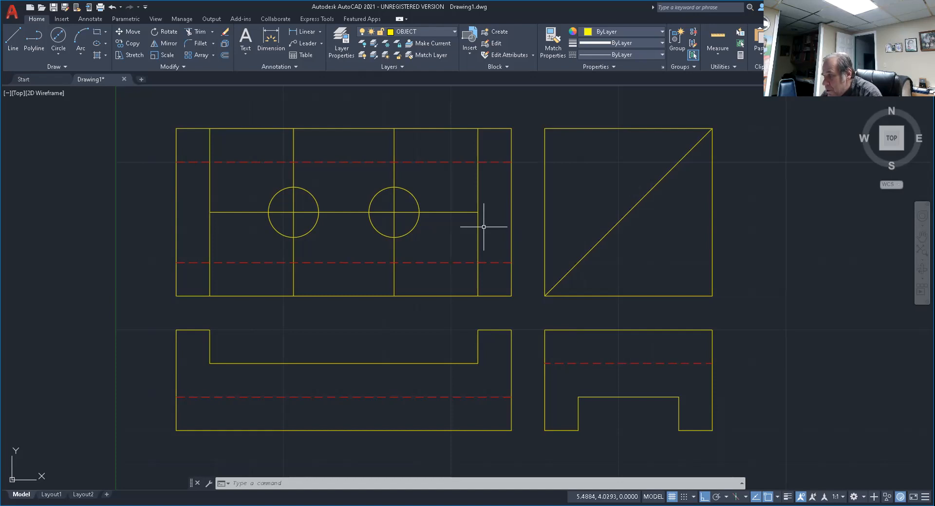
key(Escape)
key(Escape)
key(Escape)
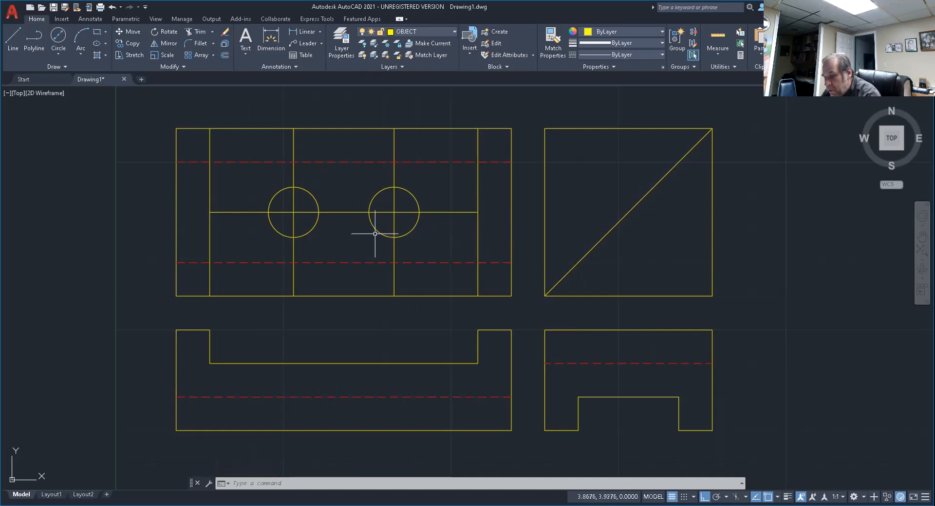
Erase the two vertical construction lines and the horizontal centre line running through the circles.
text(e)
key(Return)
click(394, 180)
click(425, 213)
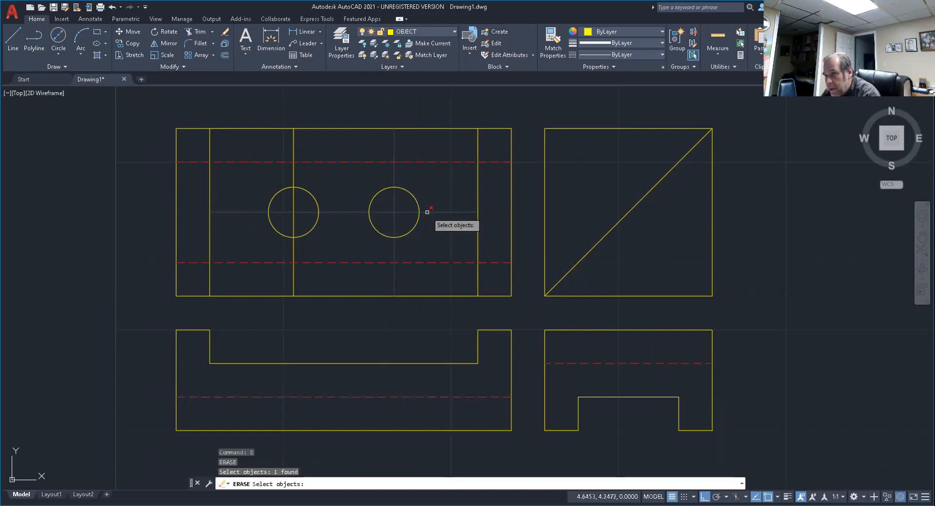
click(294, 171)
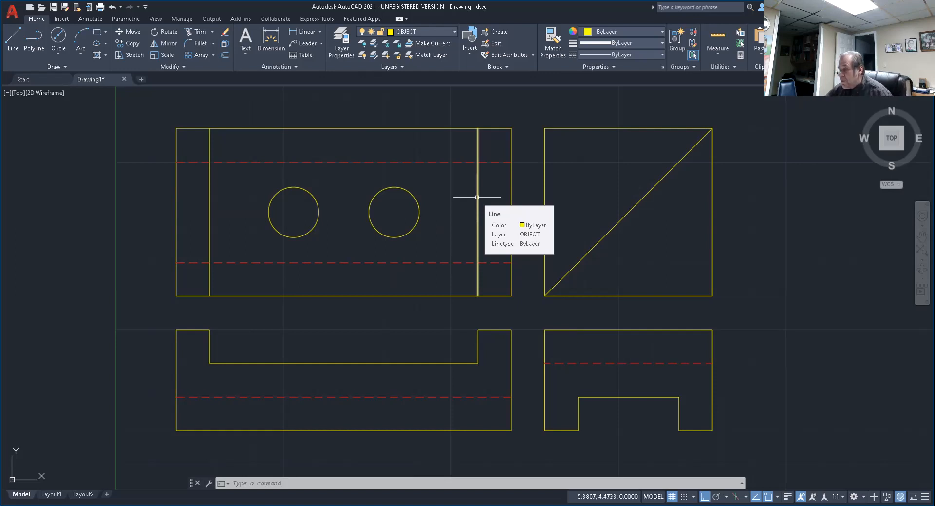
Draw a circle of diameter 1 in the empty space to the right of the upper-right square.
mouse_move(637, 261)
middle_down()
mouse_move(484, 299)
mouse_move(326, 319)
mouse_move(561, 253)
mouse_move(380, 278)
middle_up()
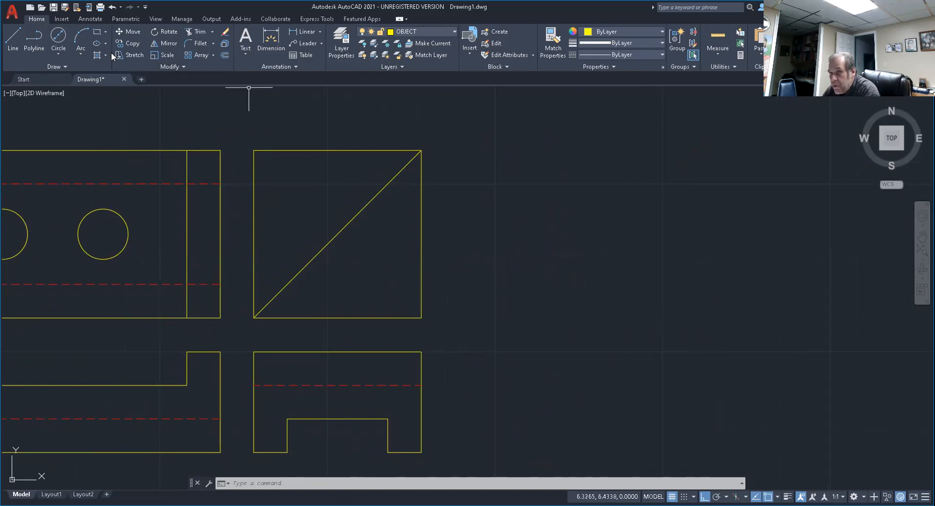
click(58, 55)
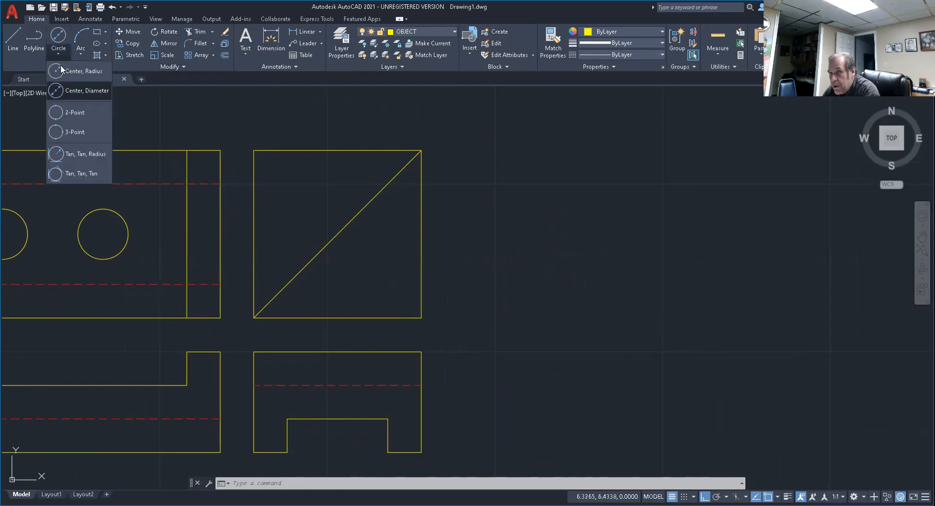
click(87, 91)
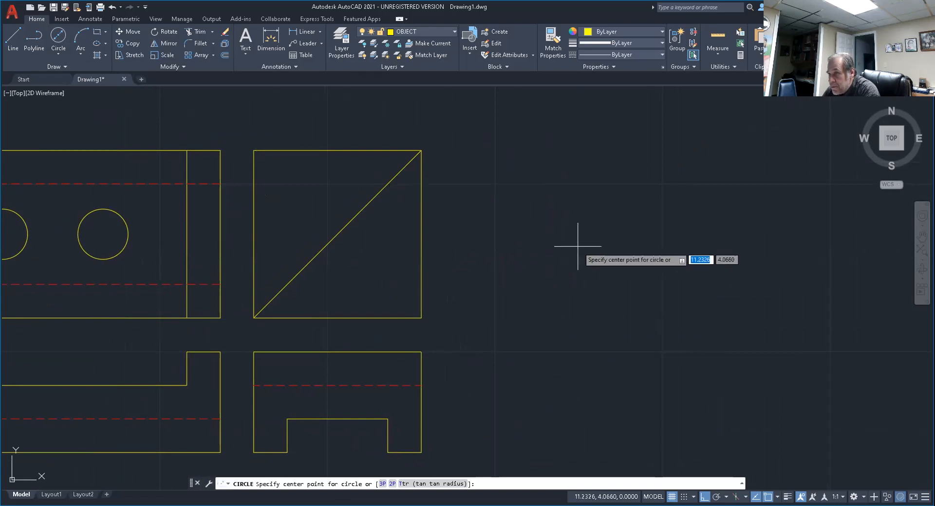
click(597, 259)
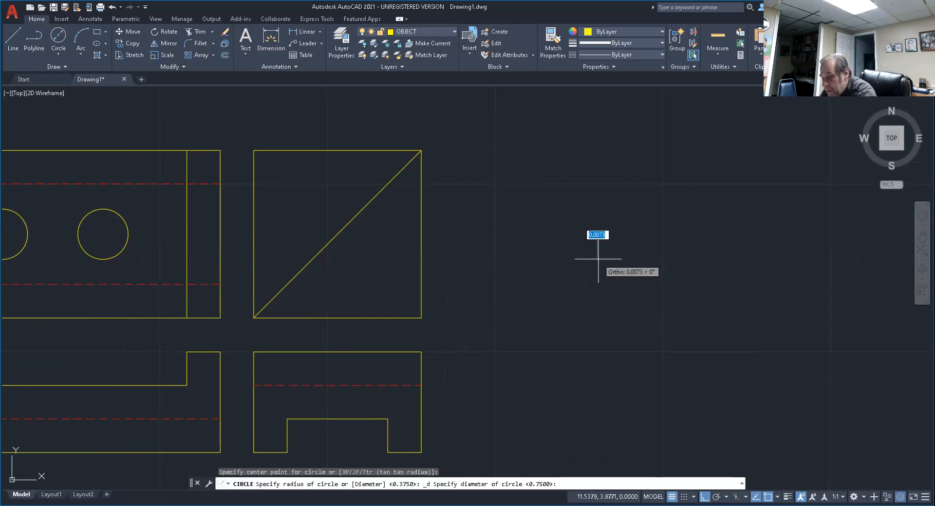
text(1)
key(Return)
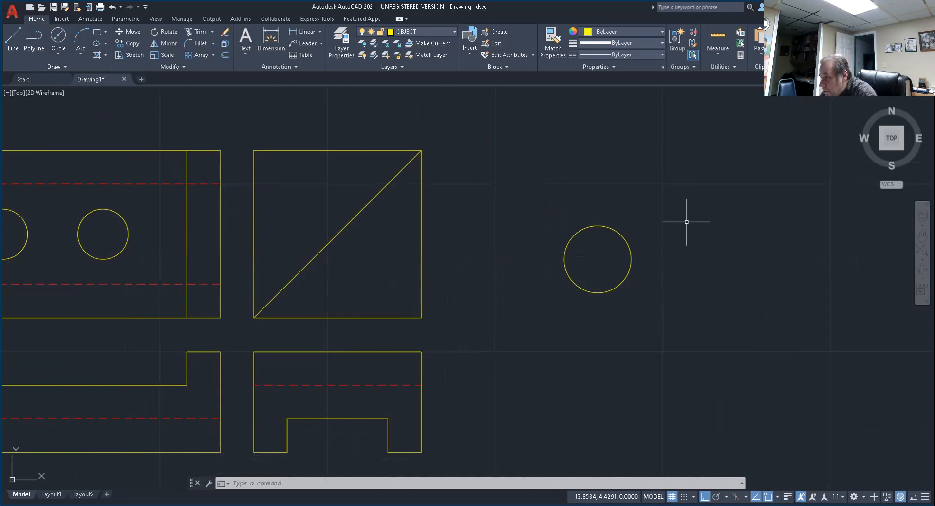
key(Escape)
key(Escape)
key(Escape)
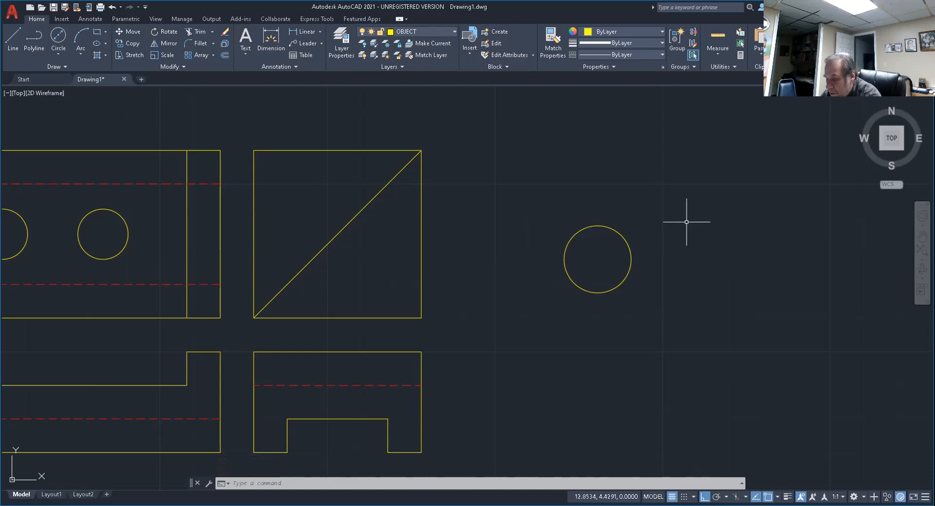
Check which running object snap modes are enabled in the drafting settings and accept them.
text(OSNAP)
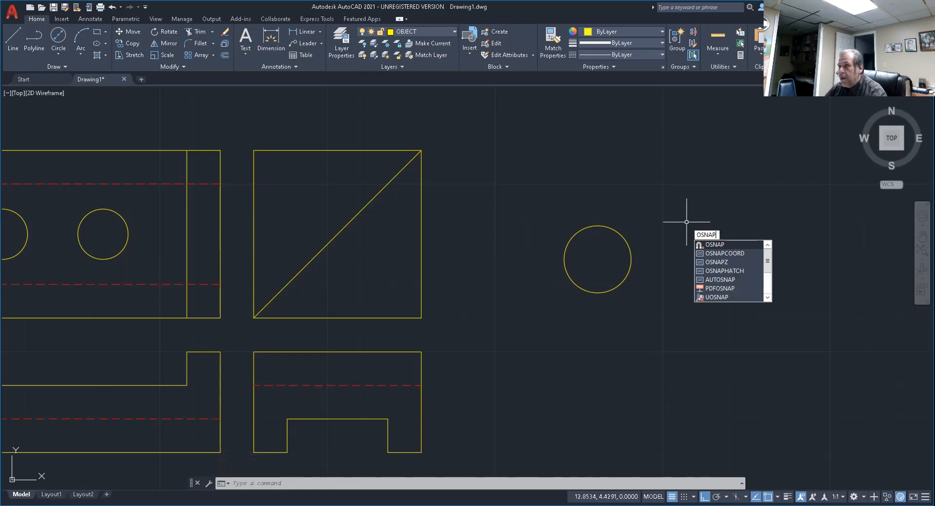
key(Return)
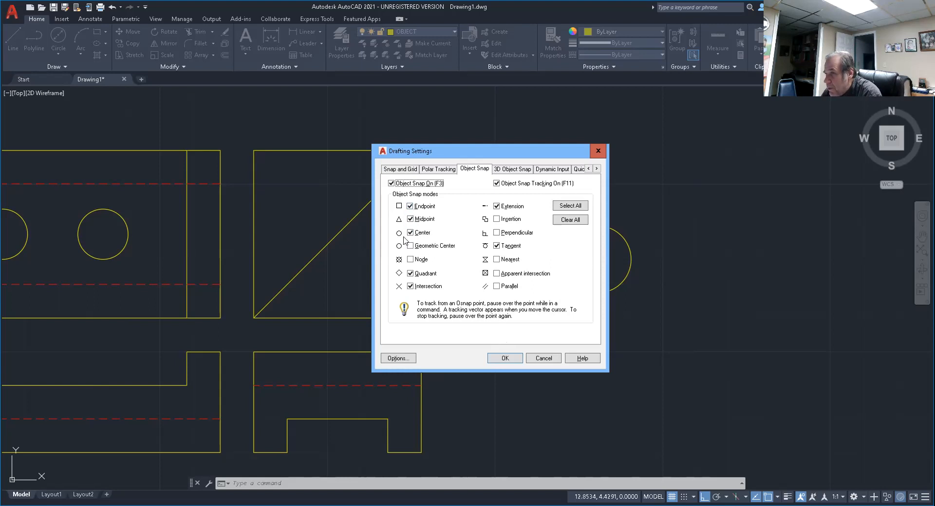
click(505, 358)
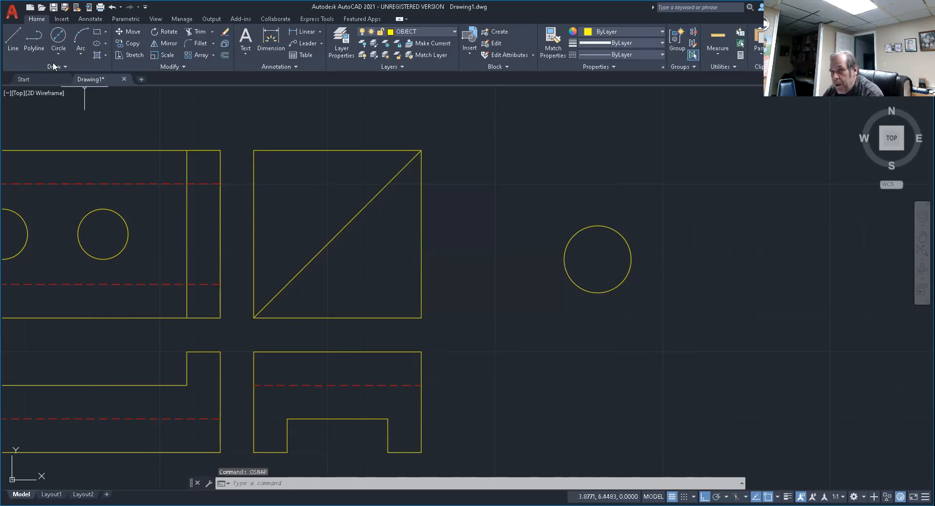
Draw a horizontal line across the diameter 1 circle from its left quadrant to its right quadrant.
click(12, 39)
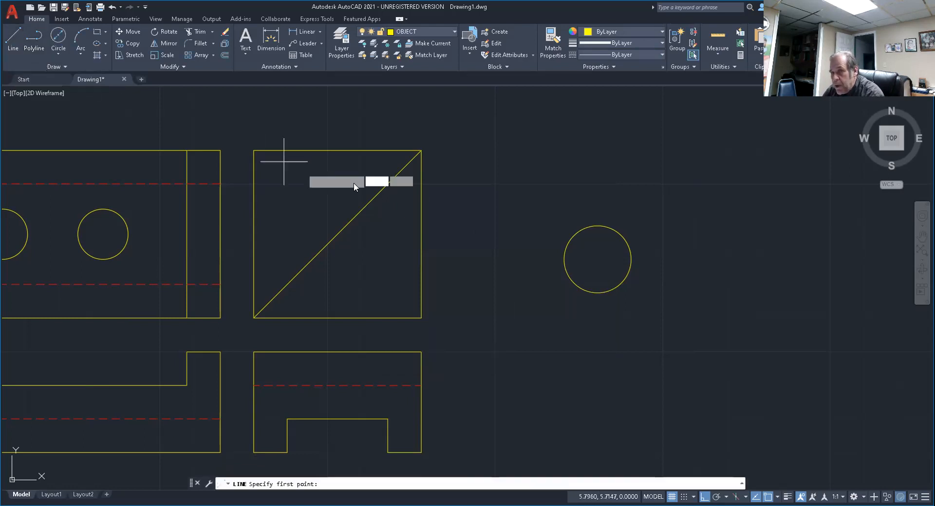
click(564, 260)
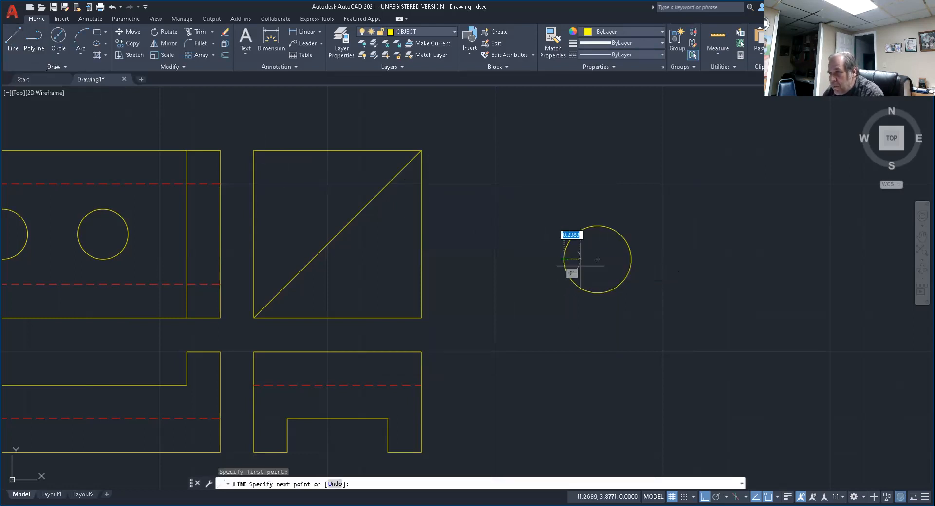
click(631, 259)
key(Return)
key(Return)
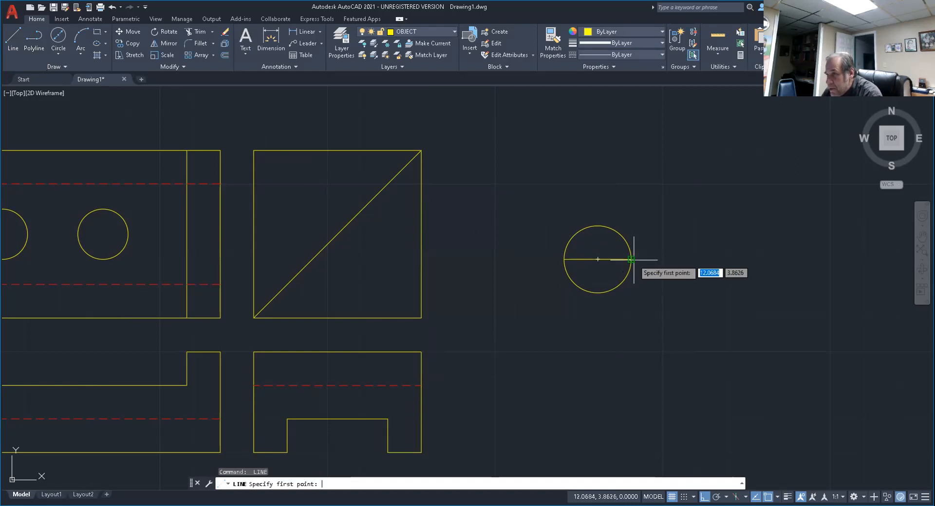
Draw a vertical line across the same circle from its top quadrant to its bottom quadrant.
click(598, 225)
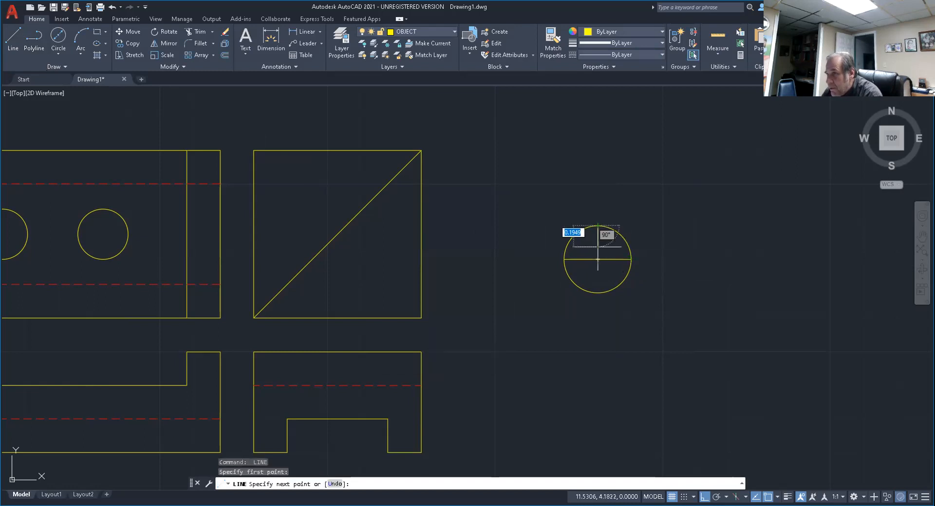
click(597, 293)
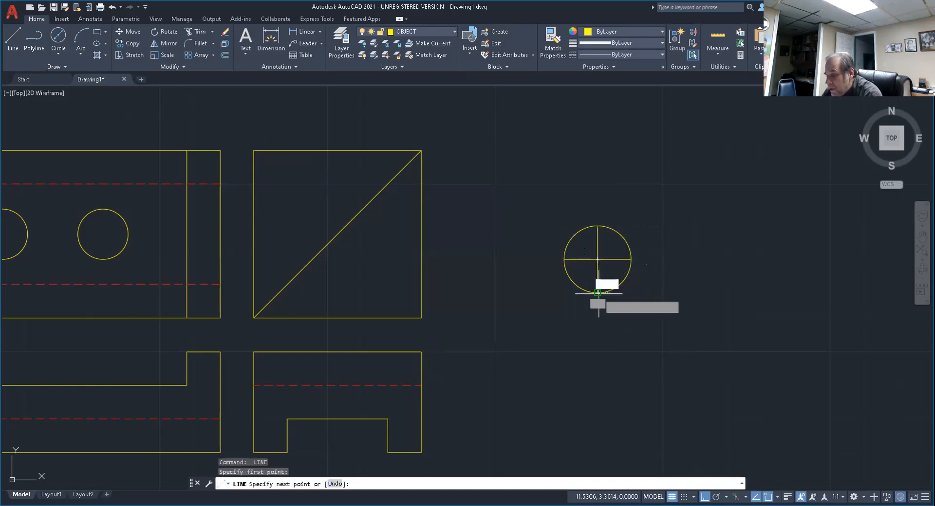
key(Return)
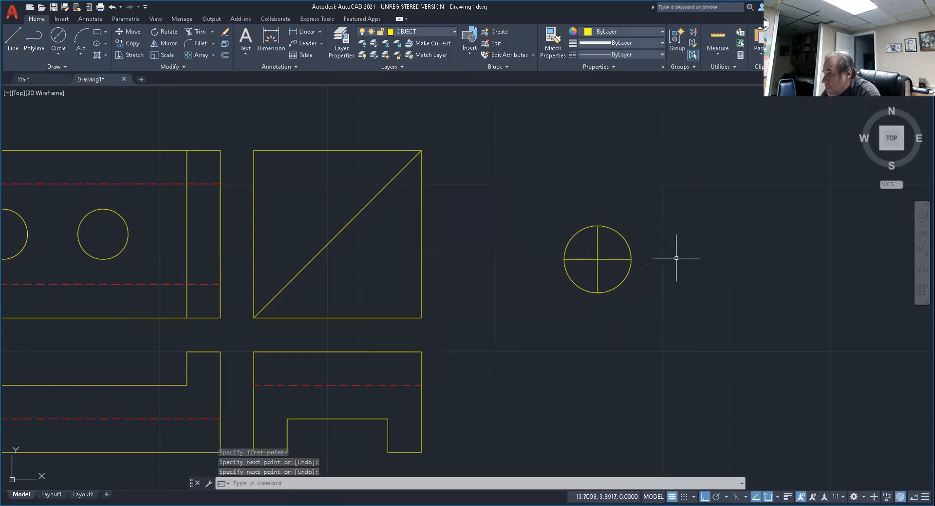
key(Escape)
key(Escape)
key(Escape)
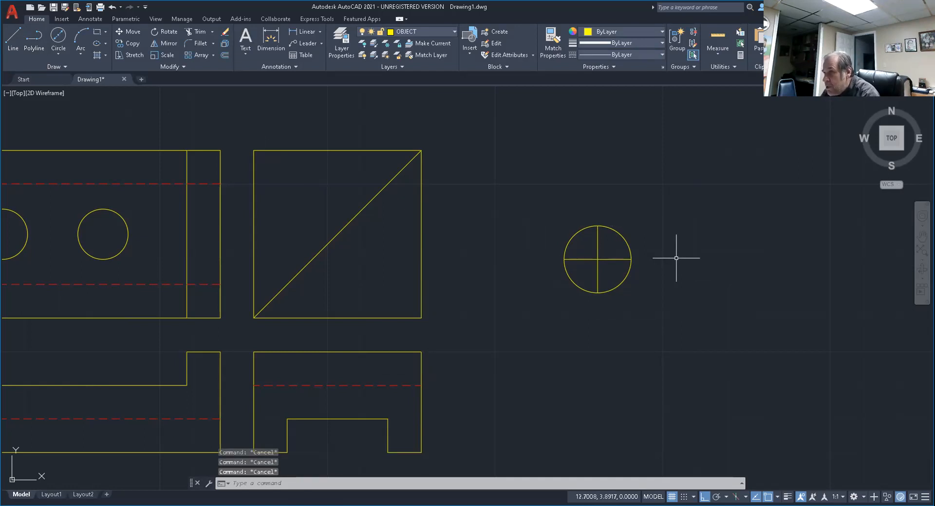
Erase the diameter 1 circle around the crossed lines, keeping both lines.
text(E)
key(Return)
click(620, 233)
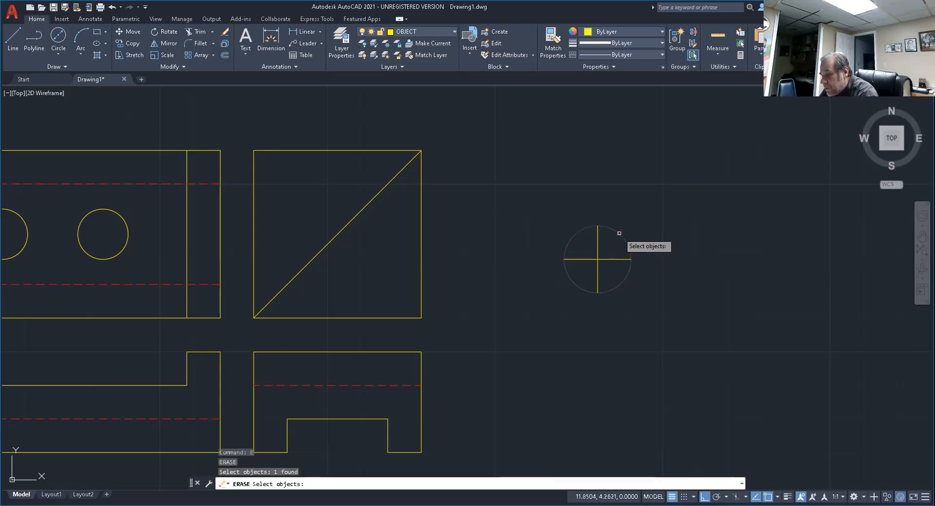
key(Return)
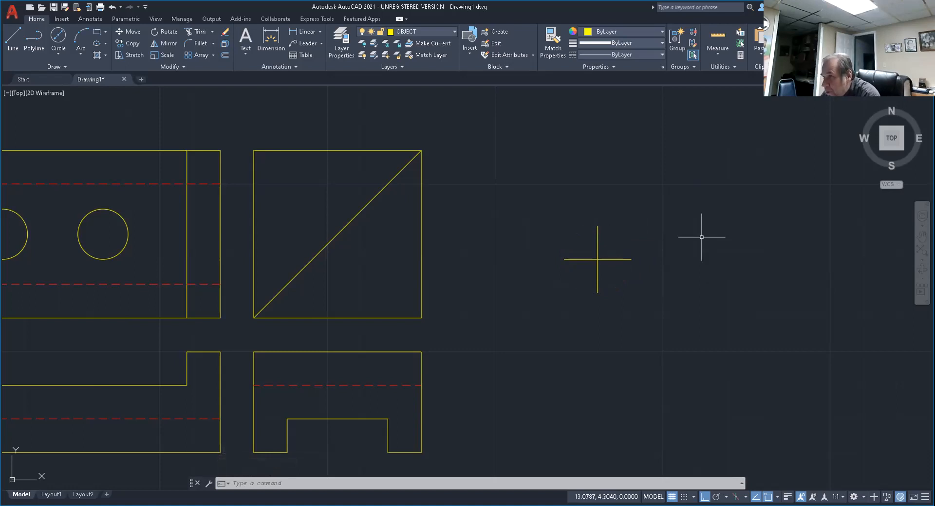
Draw a circle of .125 diameter centred where the two crossed lines intersect.
scroll(594, 251, up, 5)
middle_drag(601, 246, 484, 215)
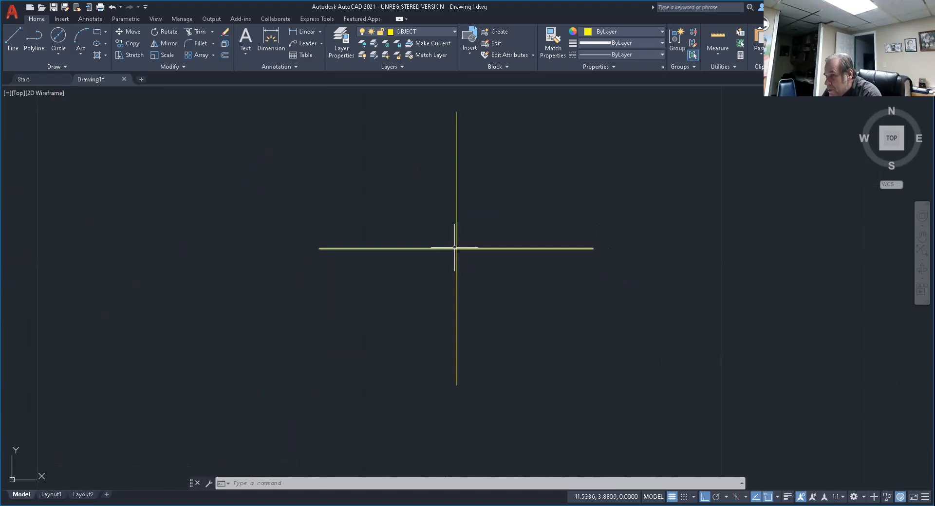
mouse_move(454, 248)
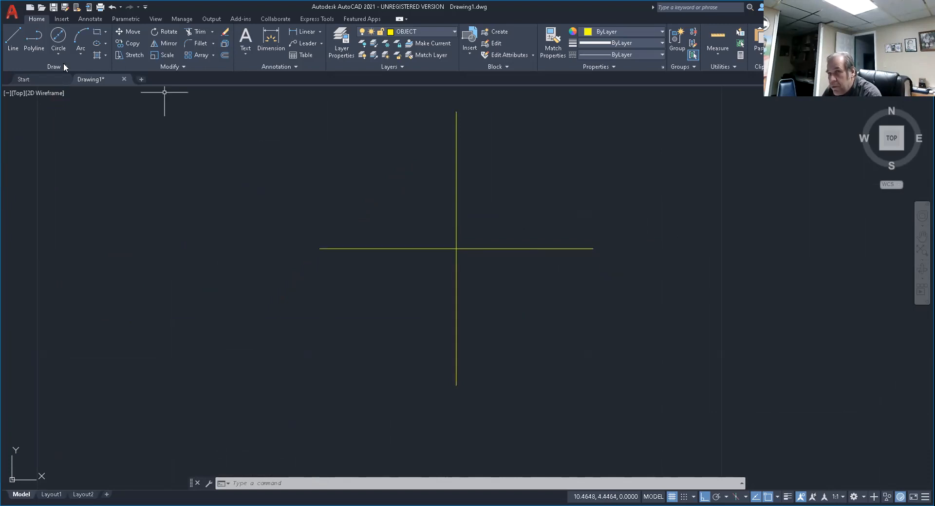
click(59, 38)
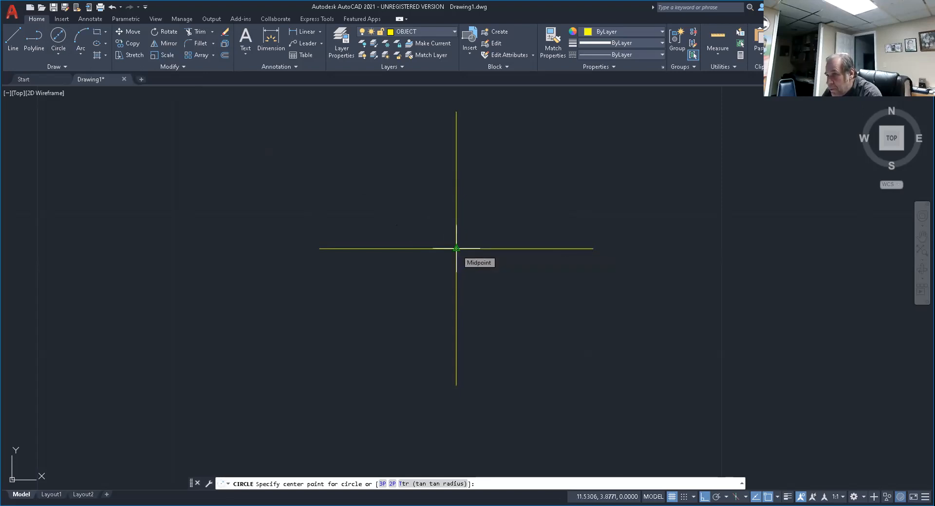
click(456, 248)
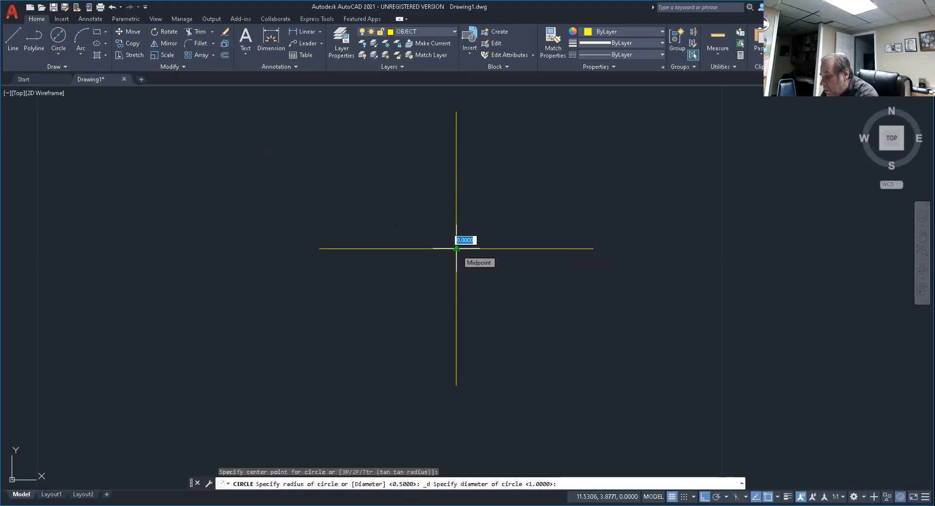
text(.125)
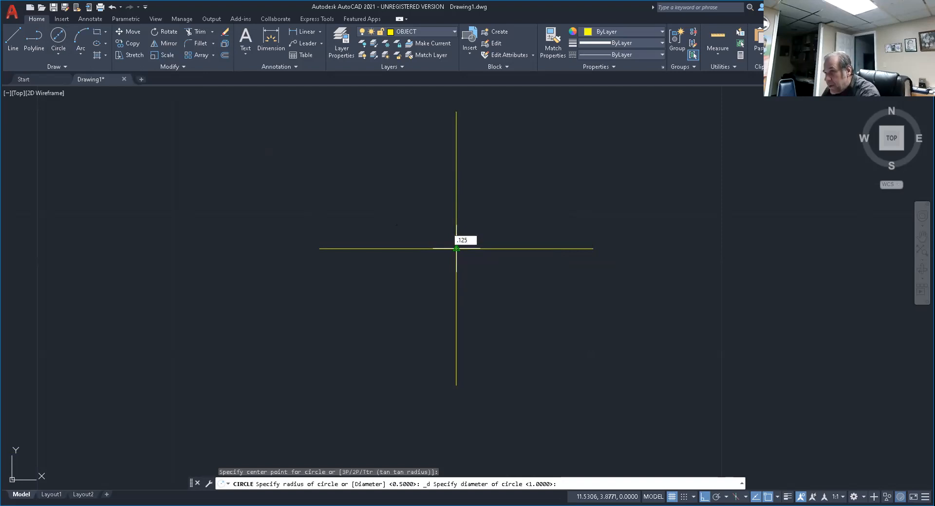
key(Return)
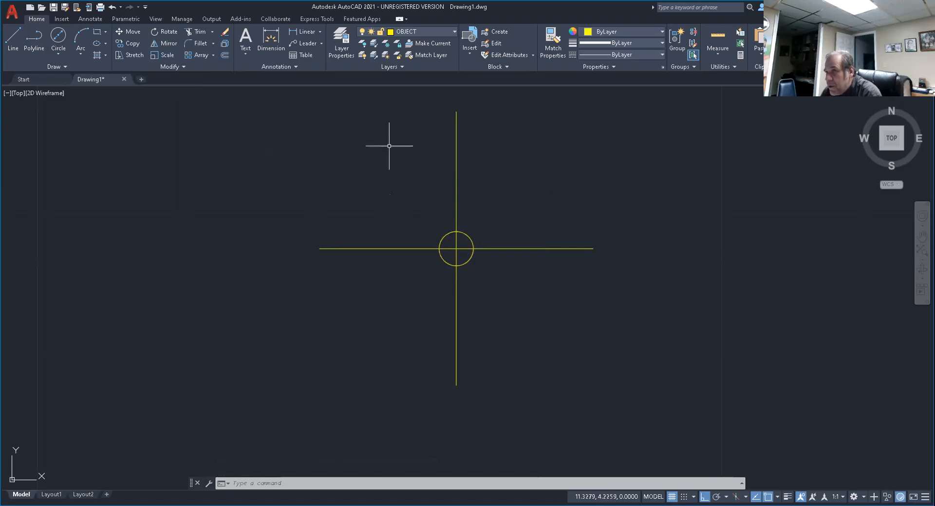
Offset the small circle outward by 1/16 to create a larger concentric circle.
click(225, 54)
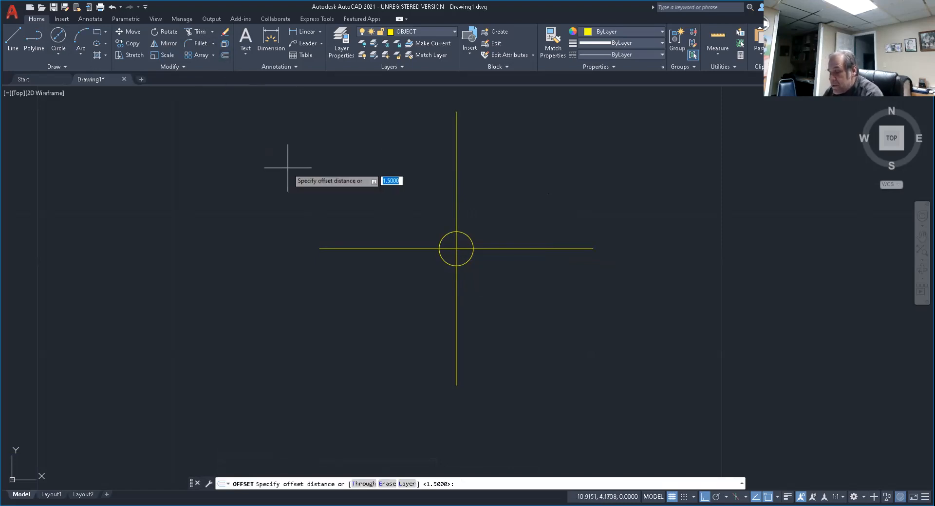
text(1/16)
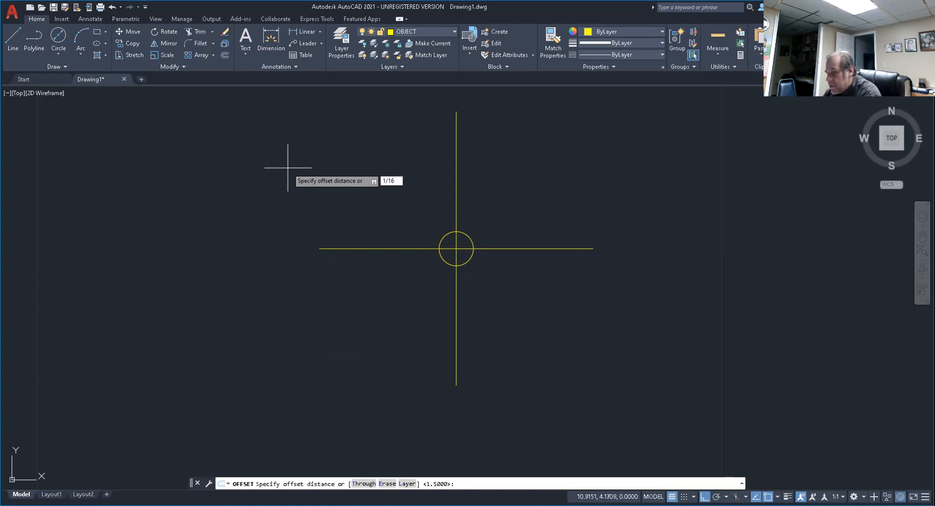
key(Return)
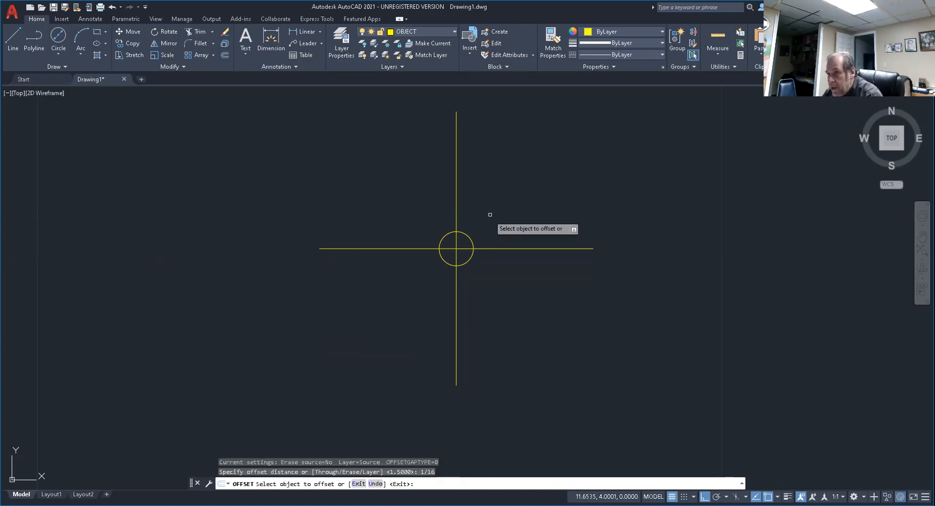
click(466, 235)
click(535, 192)
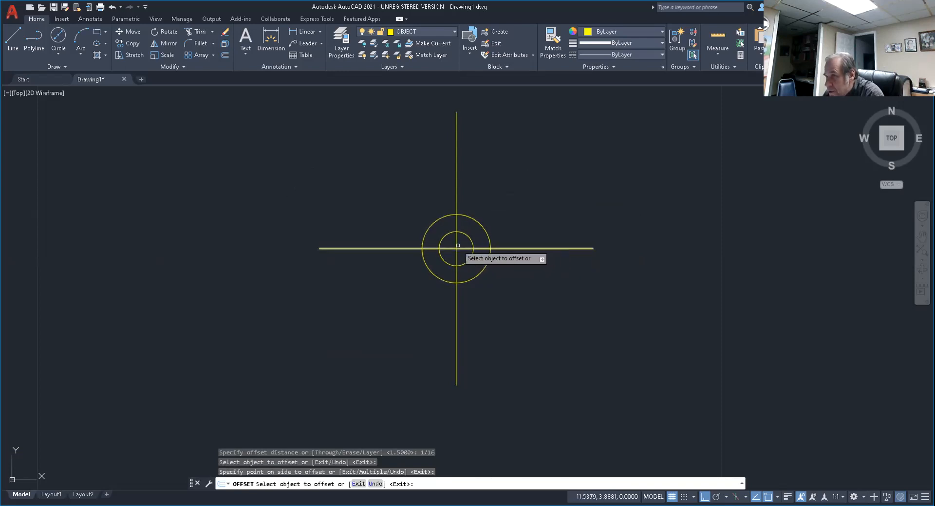
key(Escape)
key(Escape)
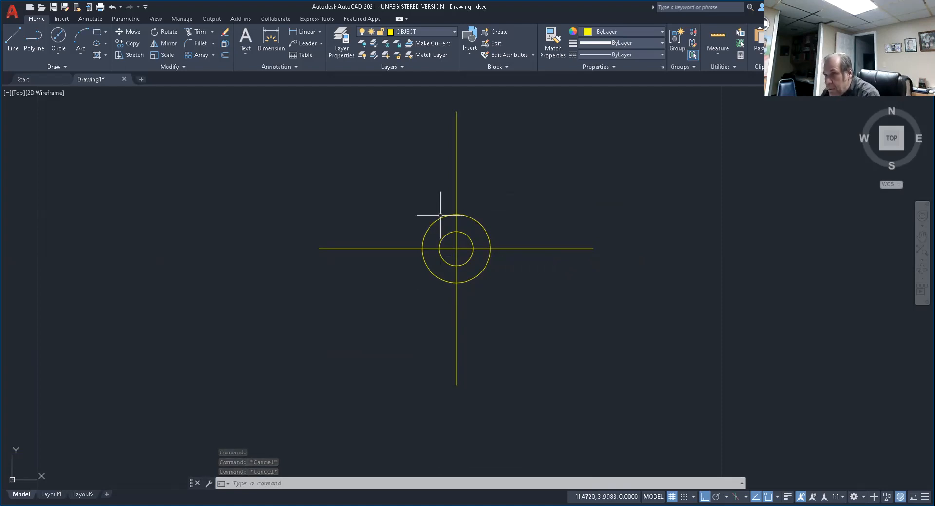
Trim the four segments of the crossed lines that lie between the inner and outer circles.
text(tr)
key(Return)
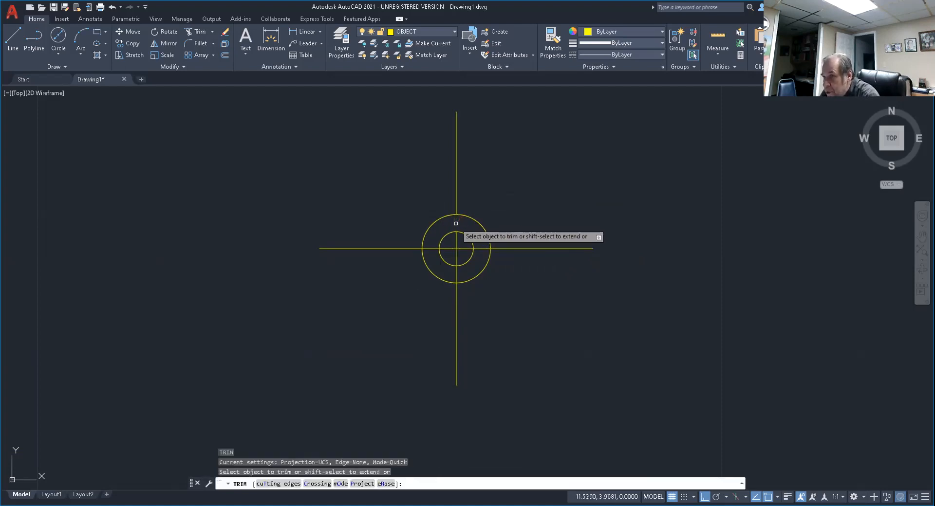
click(456, 224)
click(483, 248)
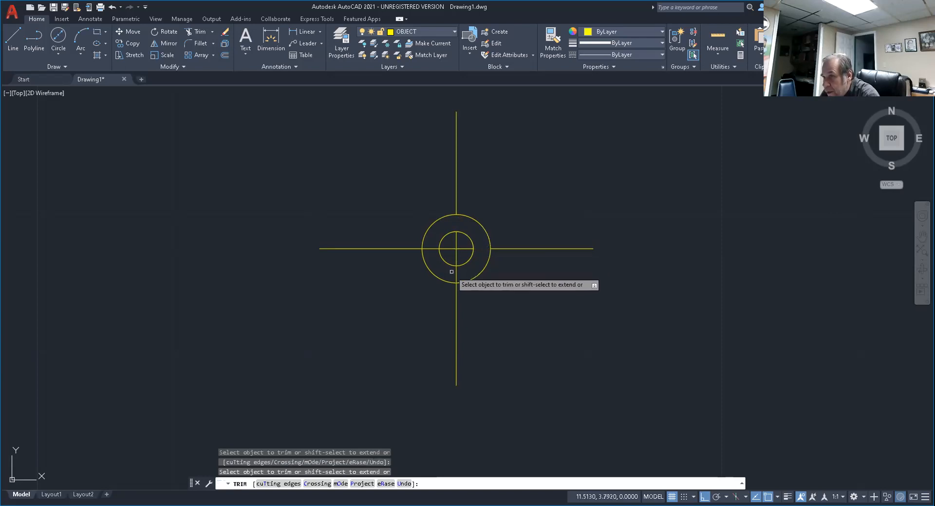
click(428, 249)
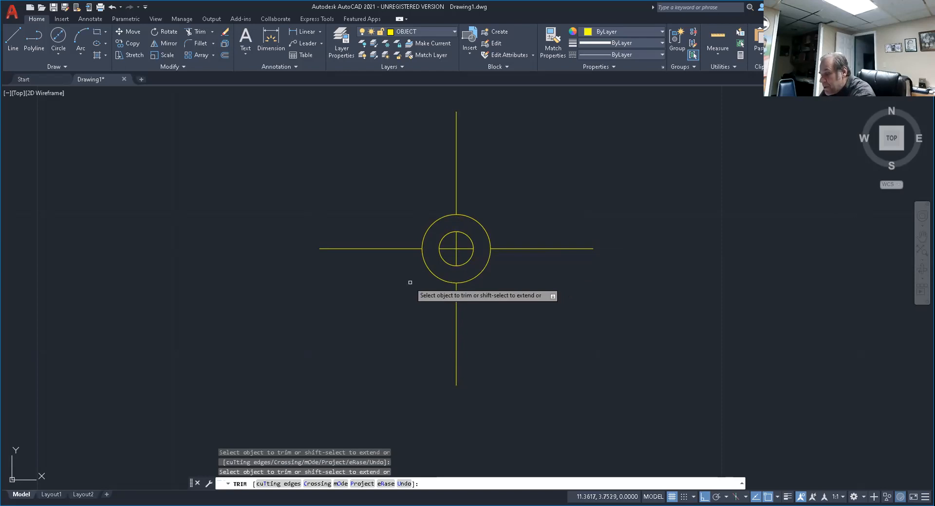
key(Escape)
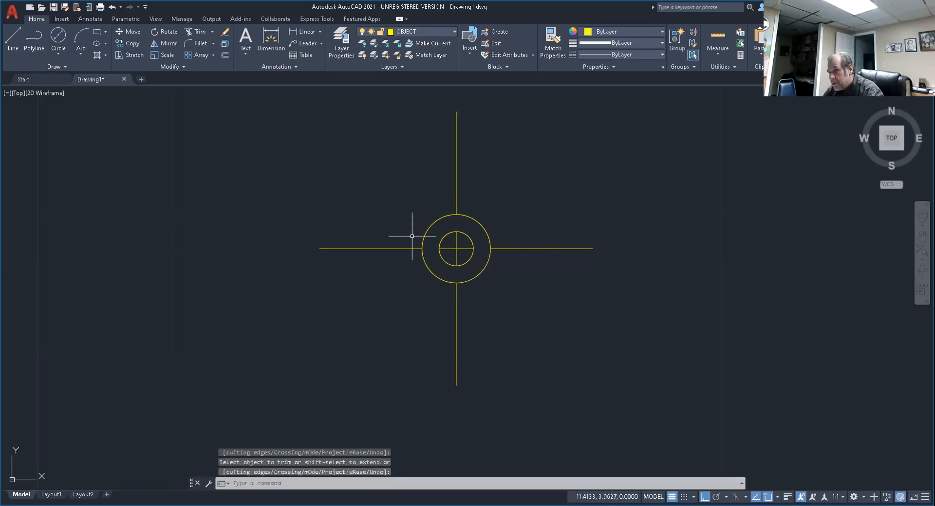
key(Escape)
key(Escape)
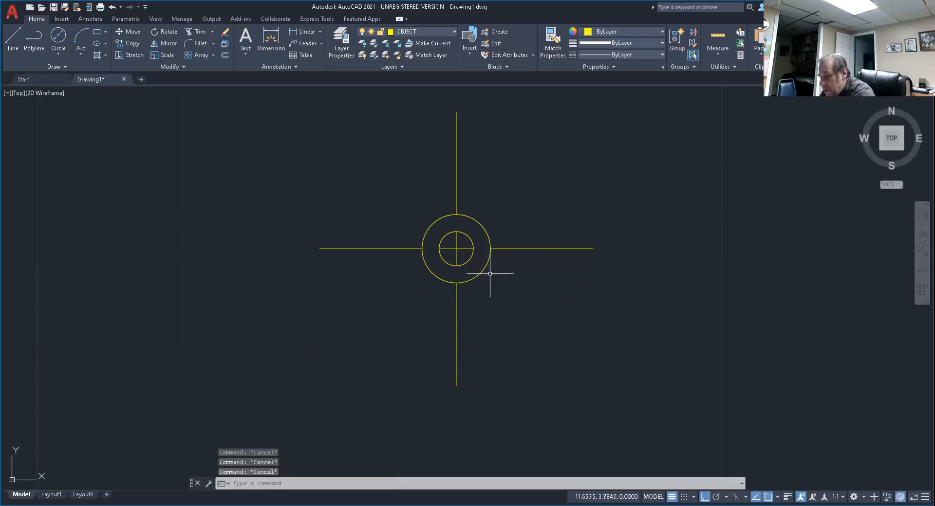
Erase both concentric circles, leaving only the broken centre mark lines.
text(e)
key(Return)
click(485, 232)
click(471, 237)
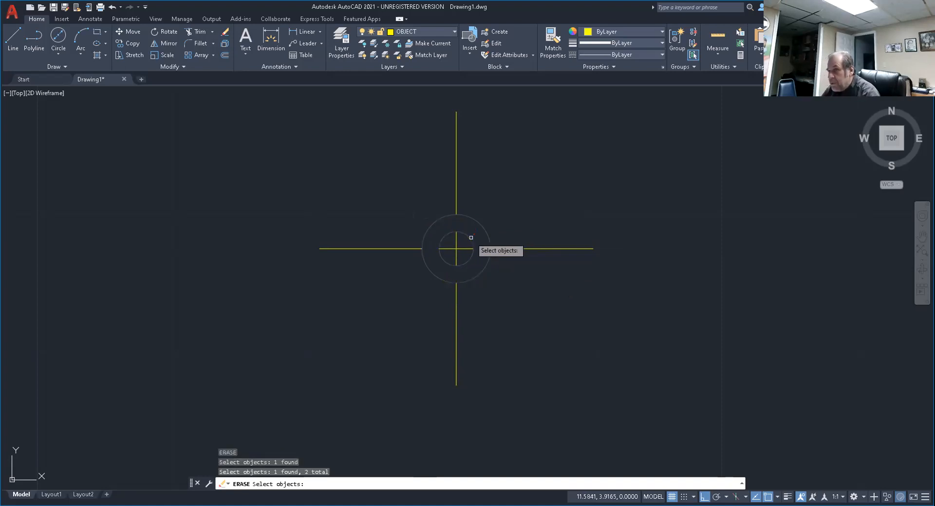
key(Return)
Select all the line segments of the centre mark and assign them to the CENTER layer.
scroll(547, 252, down, 5)
middle_drag(547, 252, 483, 316)
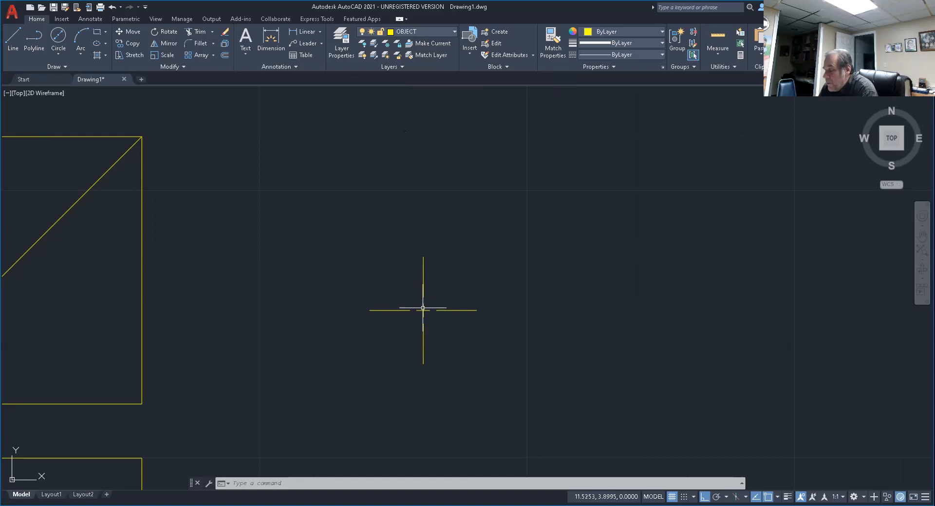
mouse_move(423, 307)
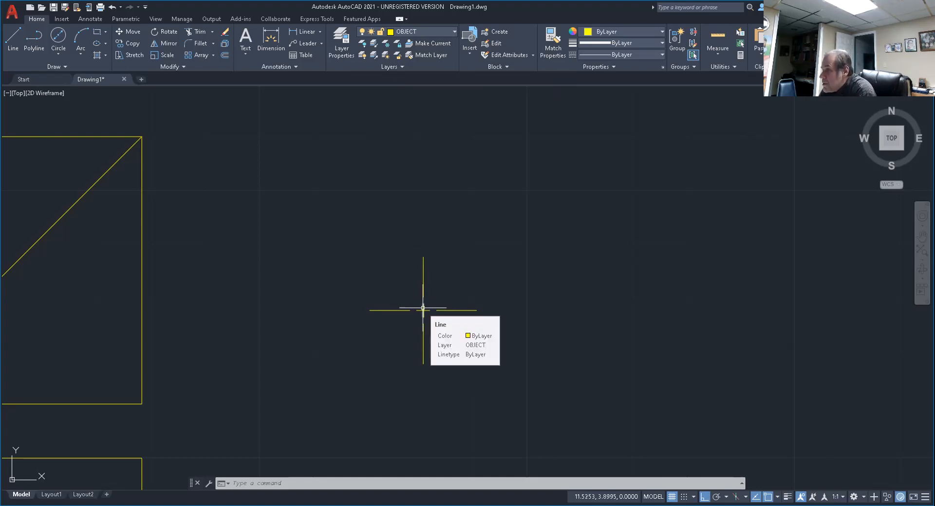
click(303, 223)
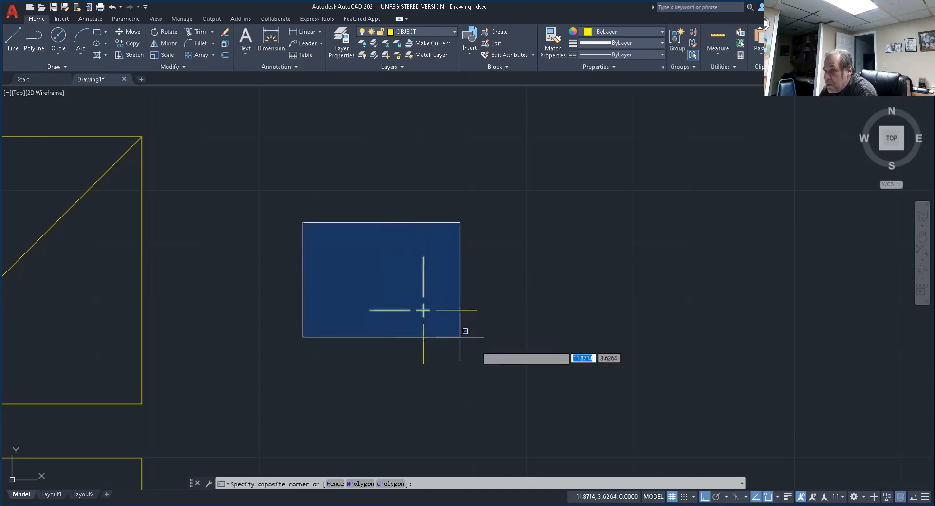
click(515, 389)
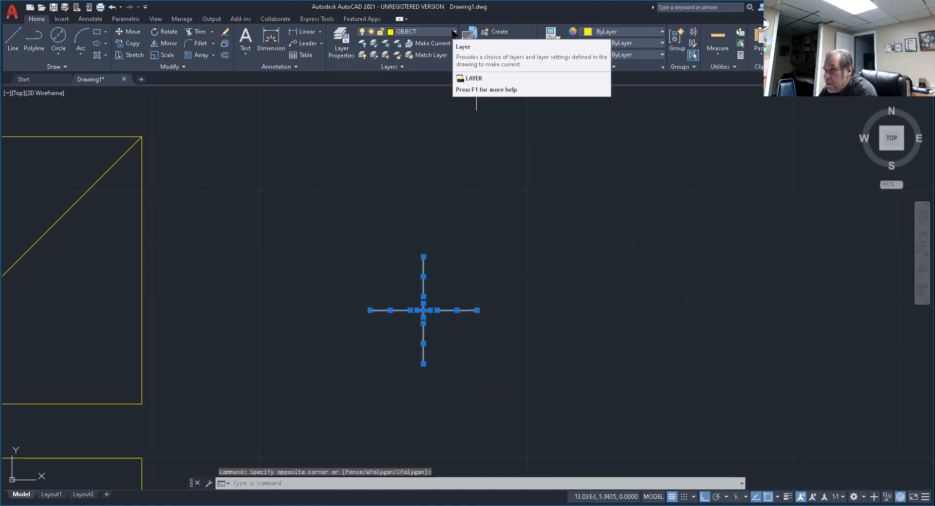
click(454, 32)
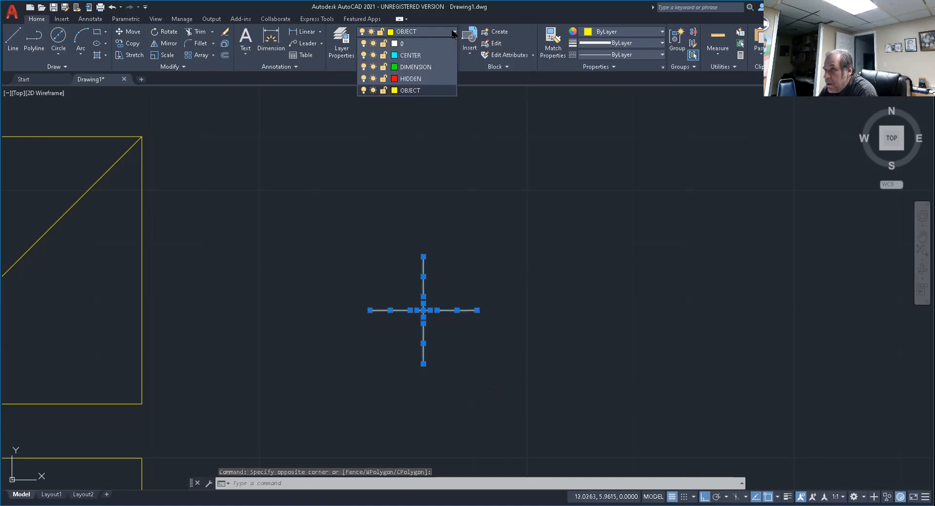
click(421, 58)
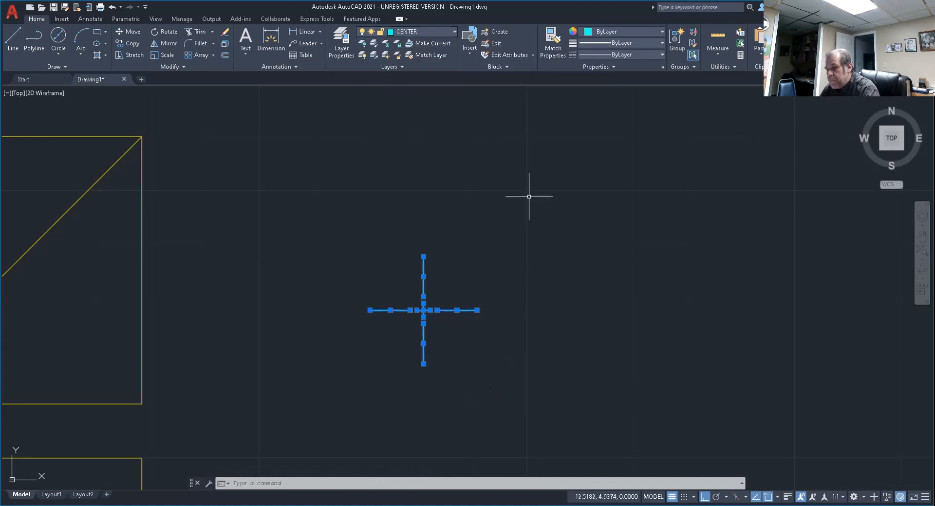
Start a Write Block from objects and pick the centre of the centre mark as its insertion base point.
key(Escape)
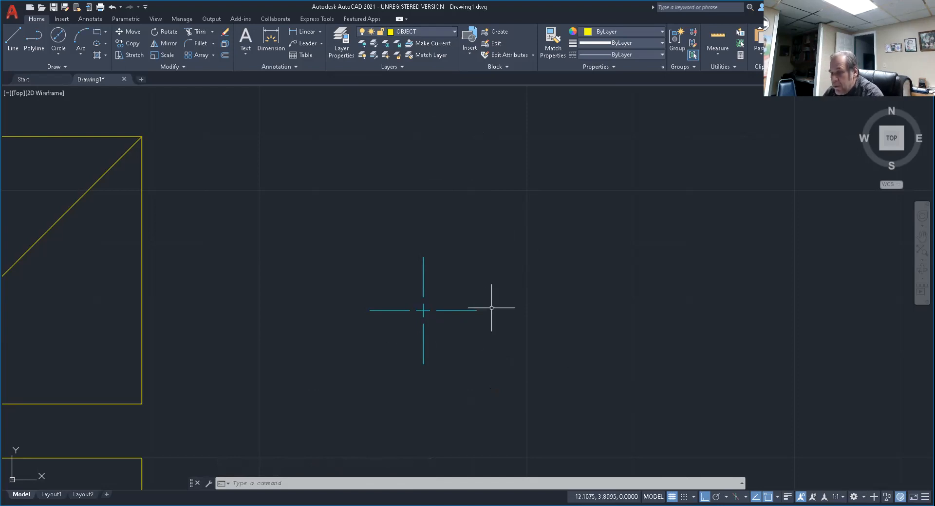
text(W)
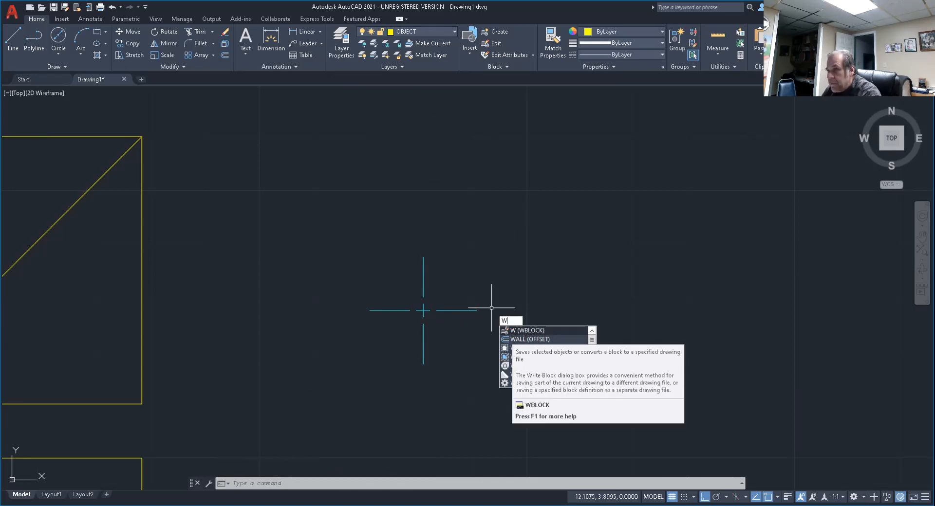
key(Return)
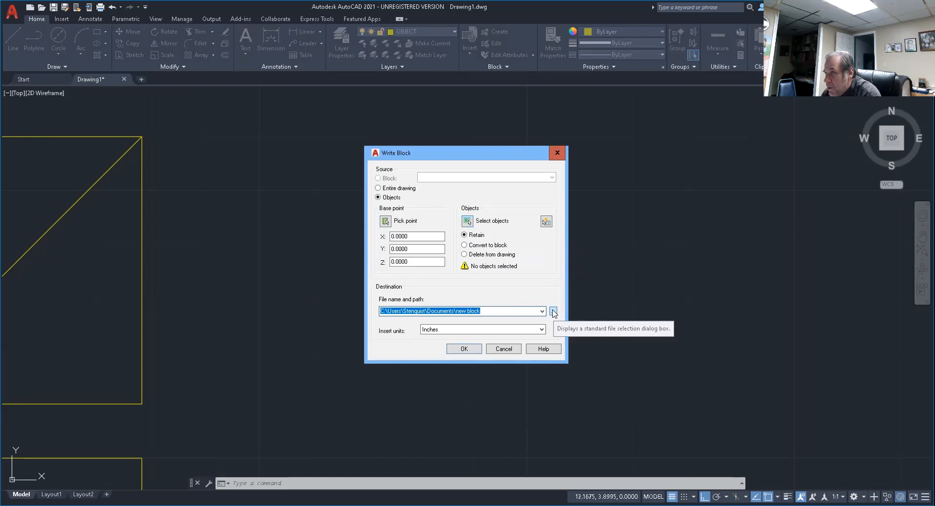
click(385, 222)
scroll(418, 303, up, 4)
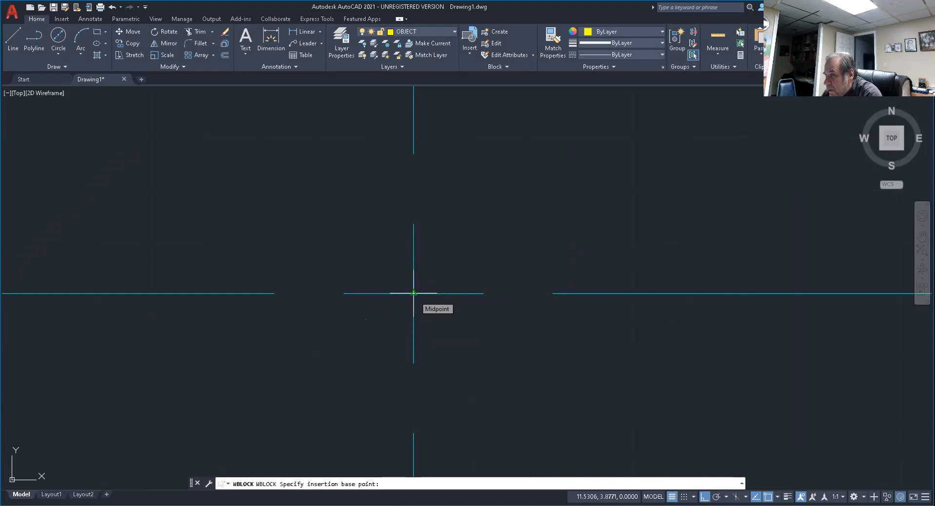
click(413, 293)
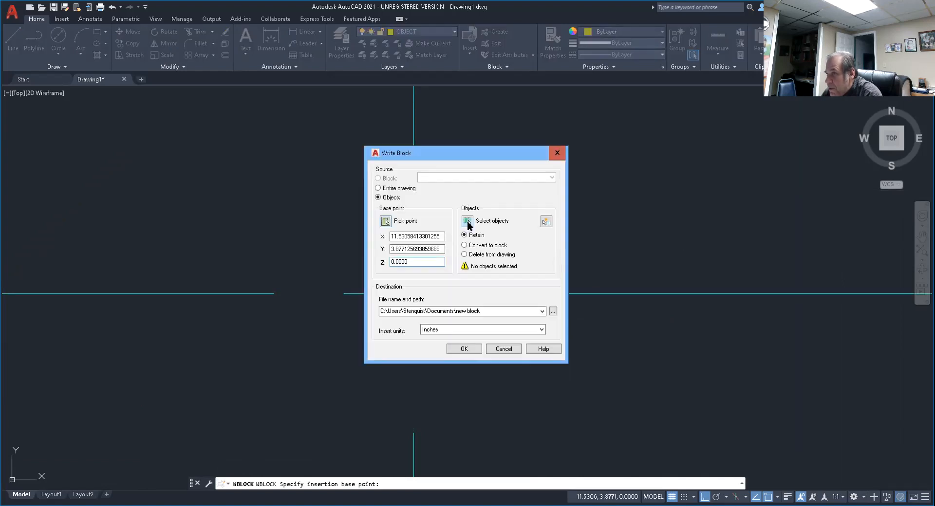
Select all the line segments of the centre mark as the objects to write to the block.
click(467, 221)
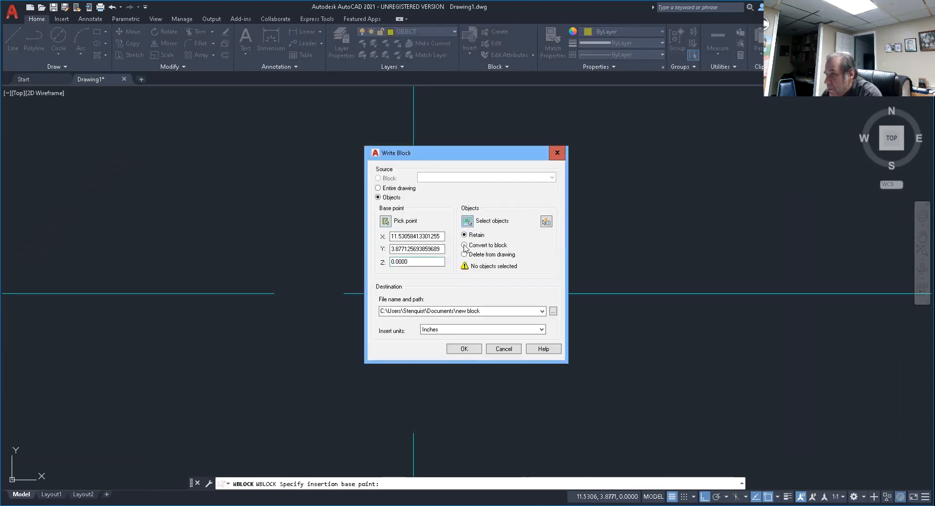
click(313, 156)
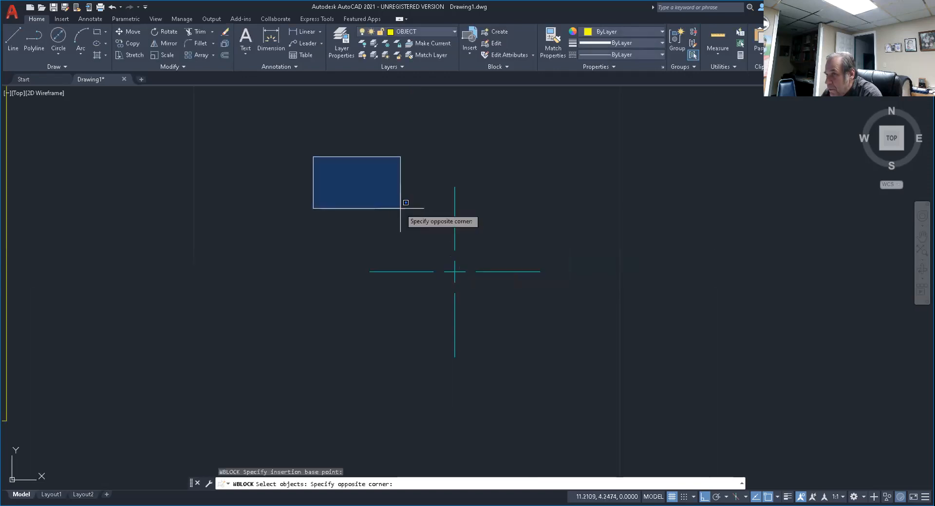
click(607, 409)
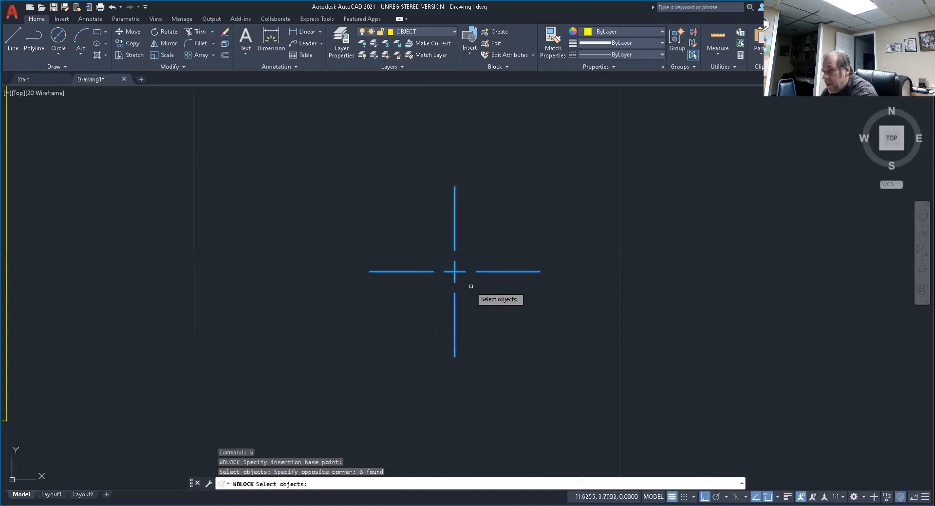
key(Return)
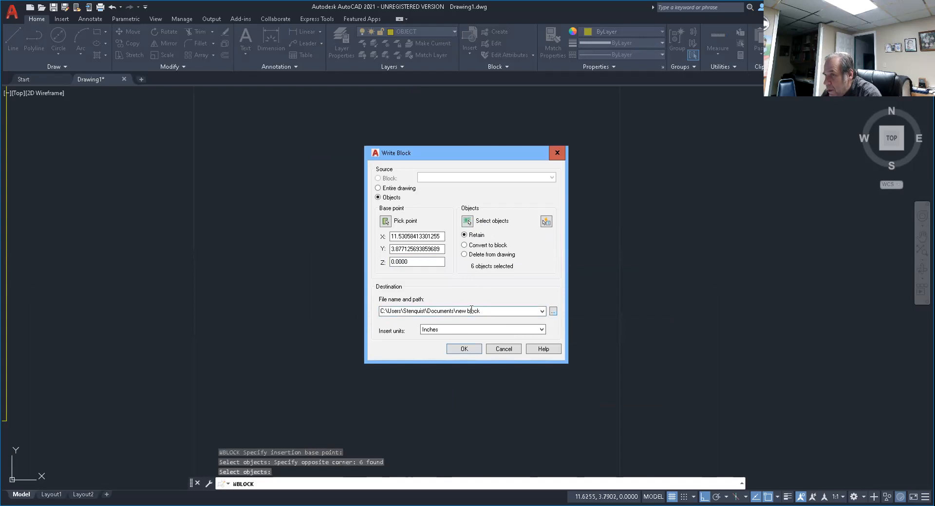
Set the block's destination to the Desktop with the file name CENTER LINE and write it out.
click(553, 313)
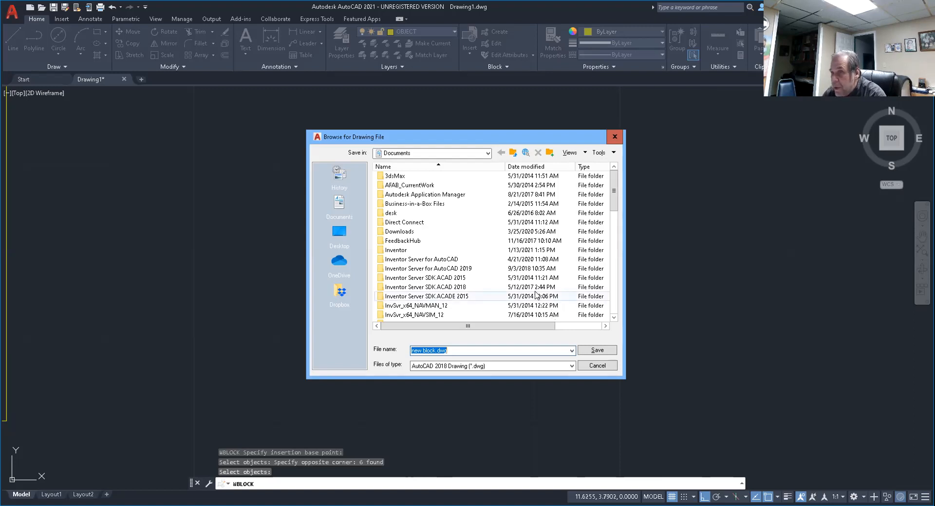
click(486, 154)
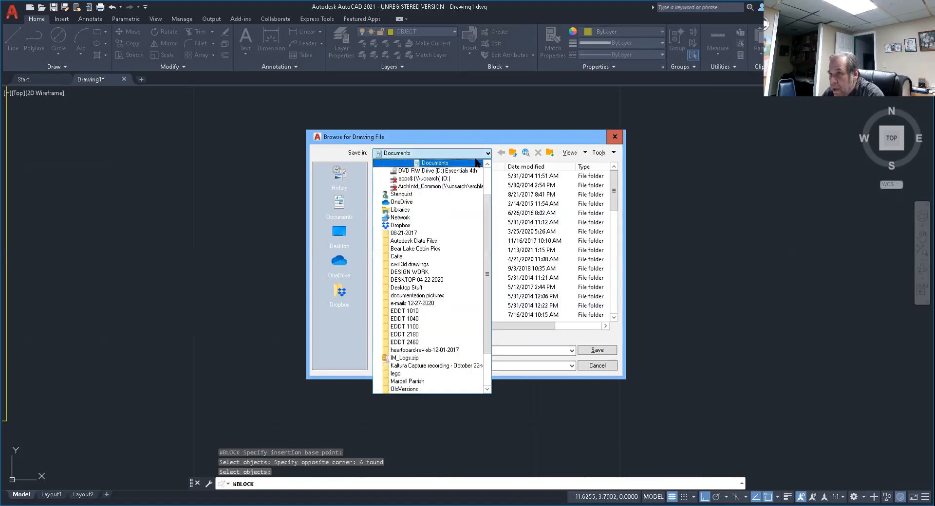
drag(489, 253, 491, 170)
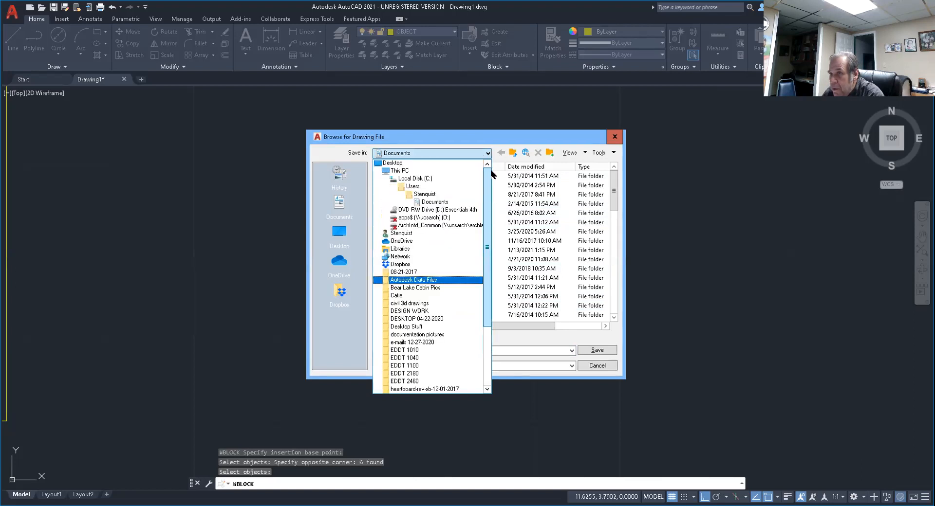
click(399, 163)
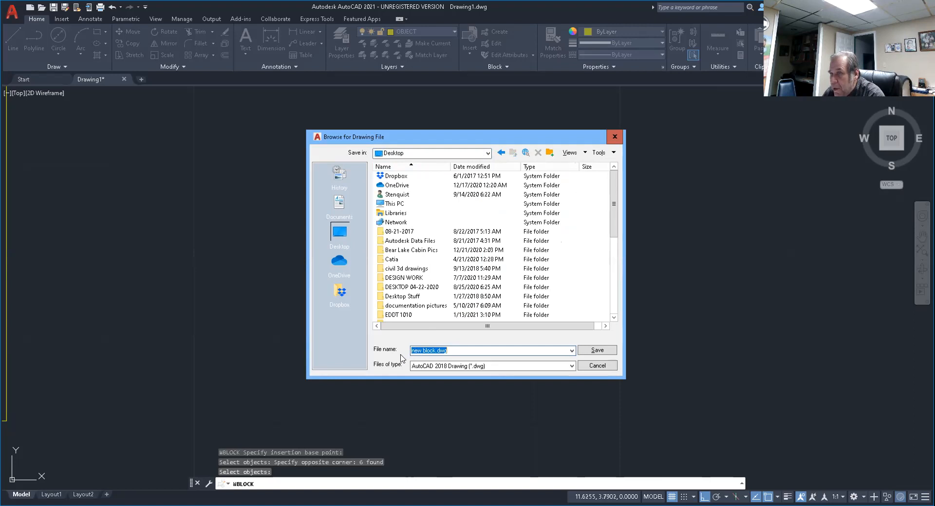
text(CENTER)
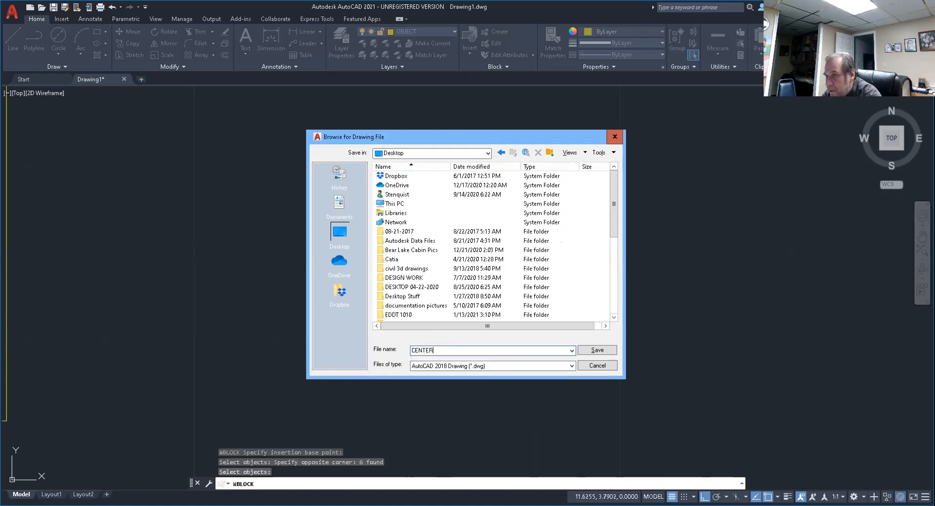
text( LINE)
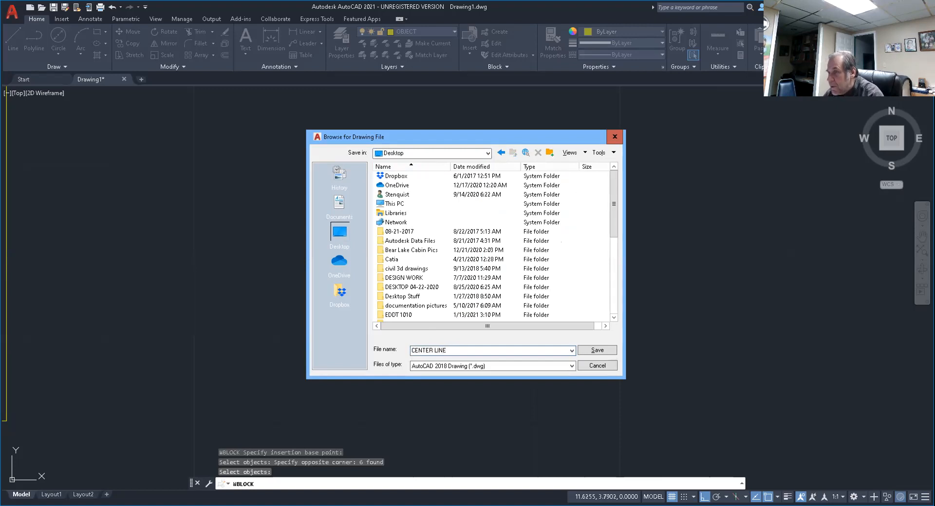
click(596, 351)
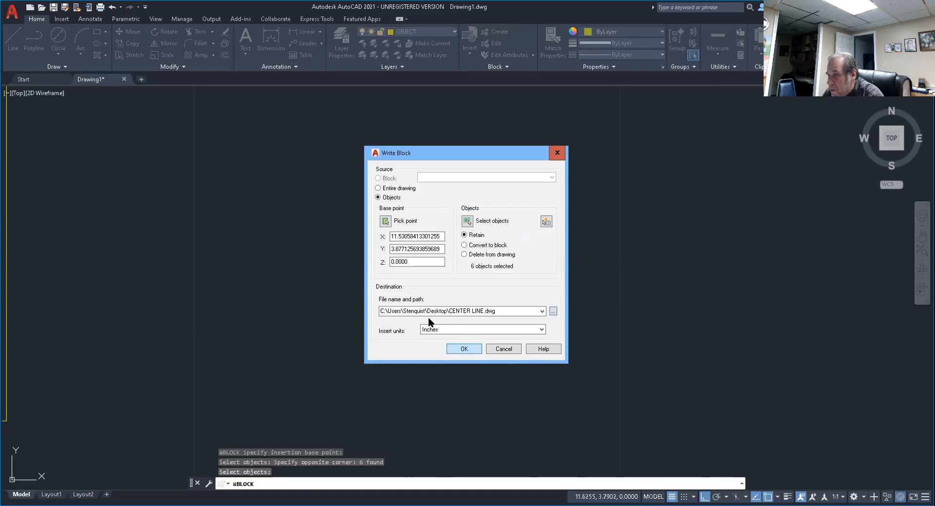
click(465, 349)
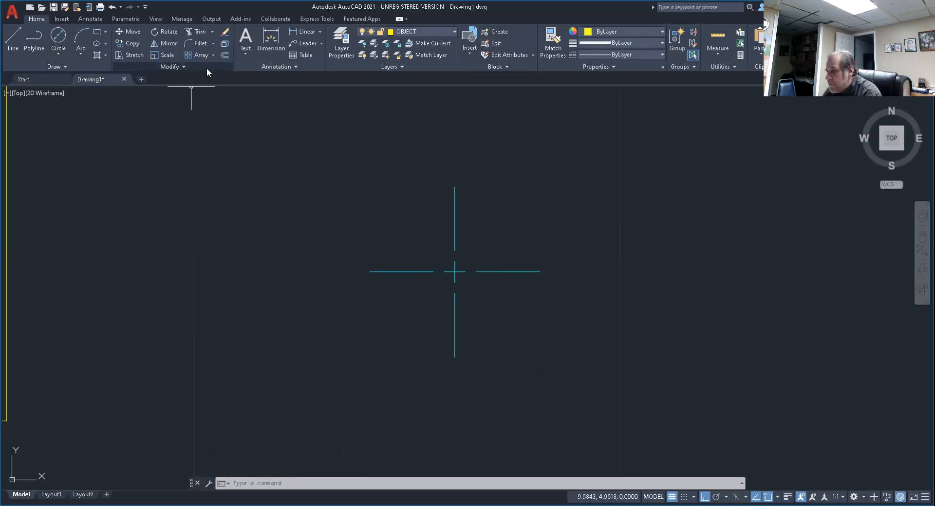
Erase all the original centre mark lines from the drawing.
key(Escape)
key(Escape)
key(Escape)
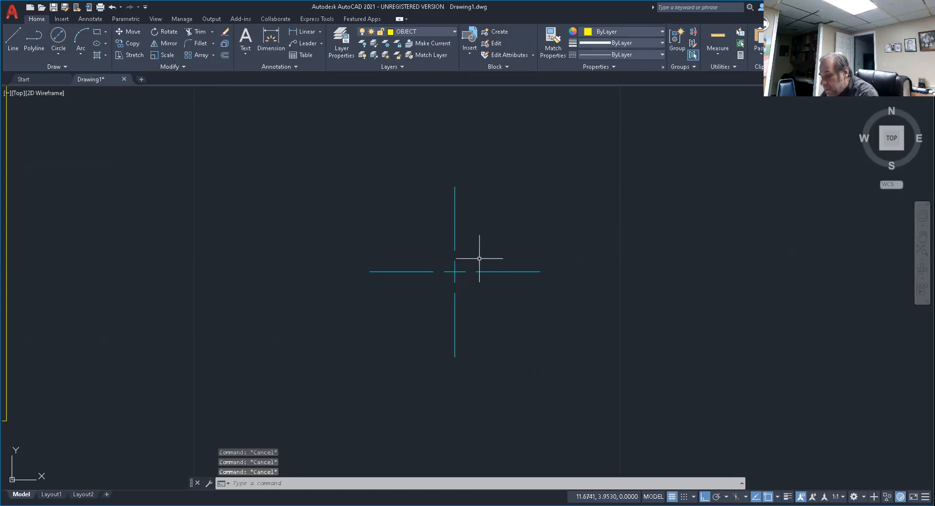
text(e)
key(Return)
click(295, 152)
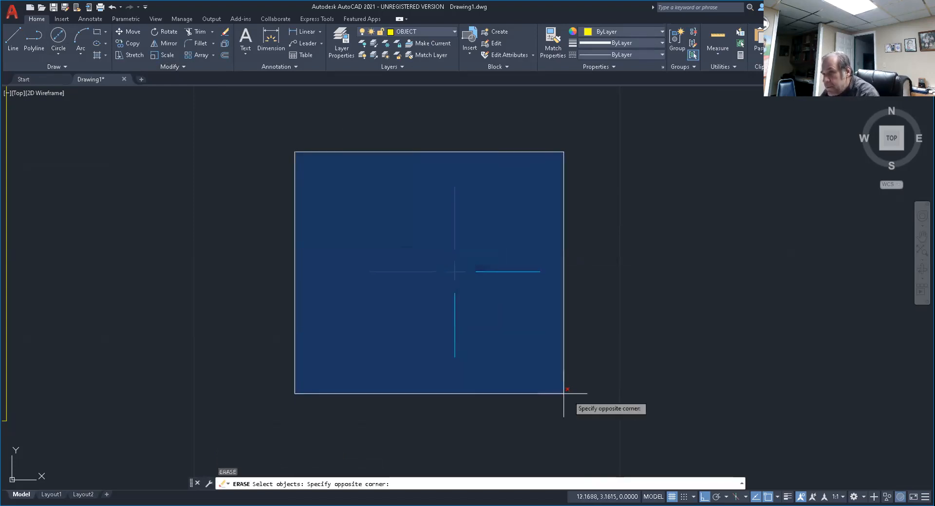
click(602, 405)
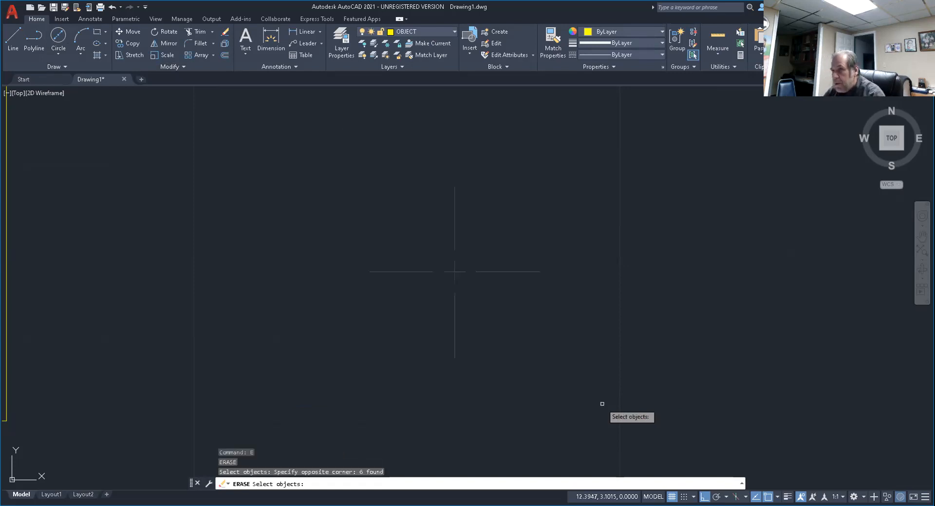
key(Return)
Insert the CENTER LINE block from the recent blocks into the empty space beside the square with the diagonal.
scroll(383, 285, down, 12)
scroll(339, 308, up, 6)
middle_drag(337, 292, 300, 332)
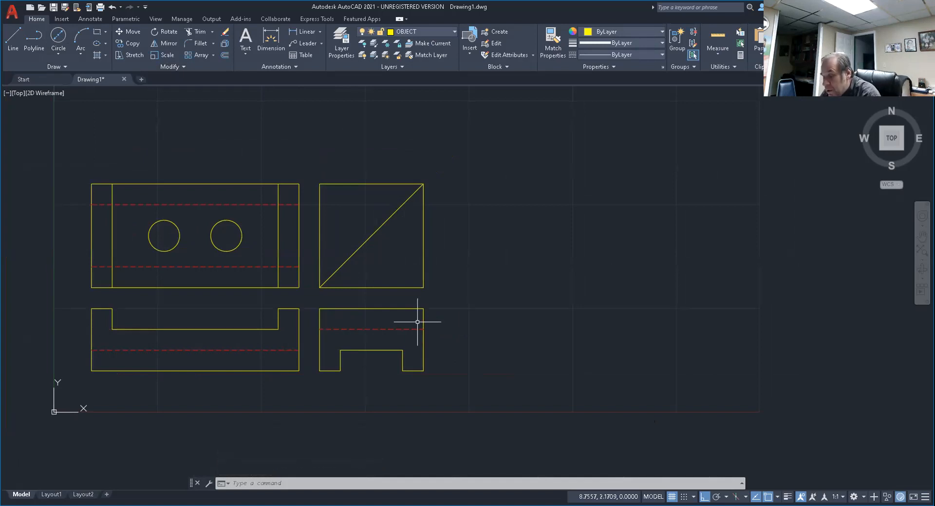
key(Escape)
key(Escape)
key(Escape)
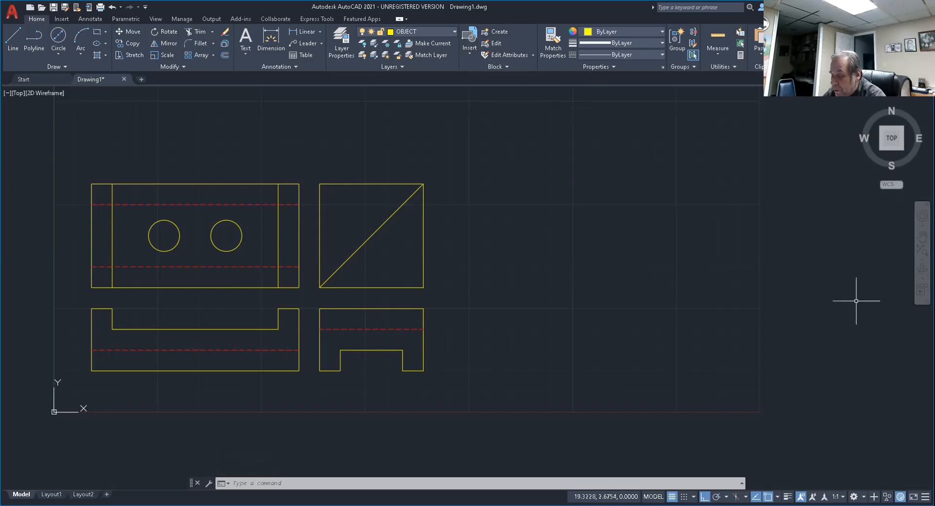
text(INSERT)
key(Return)
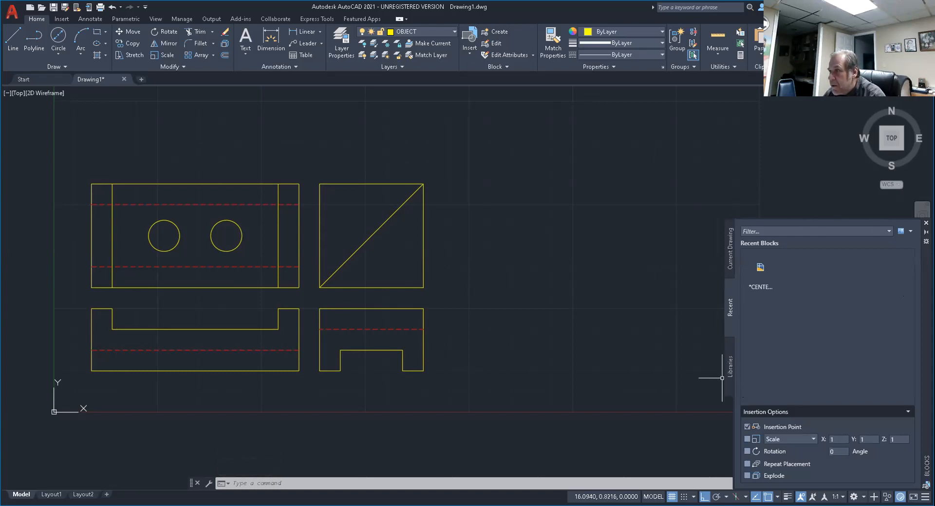
drag(926, 280, 692, 189)
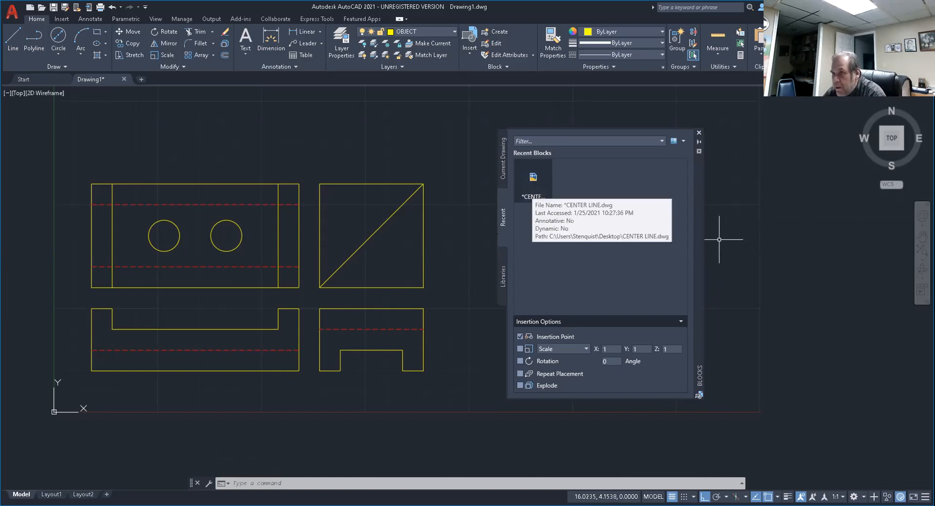
click(533, 181)
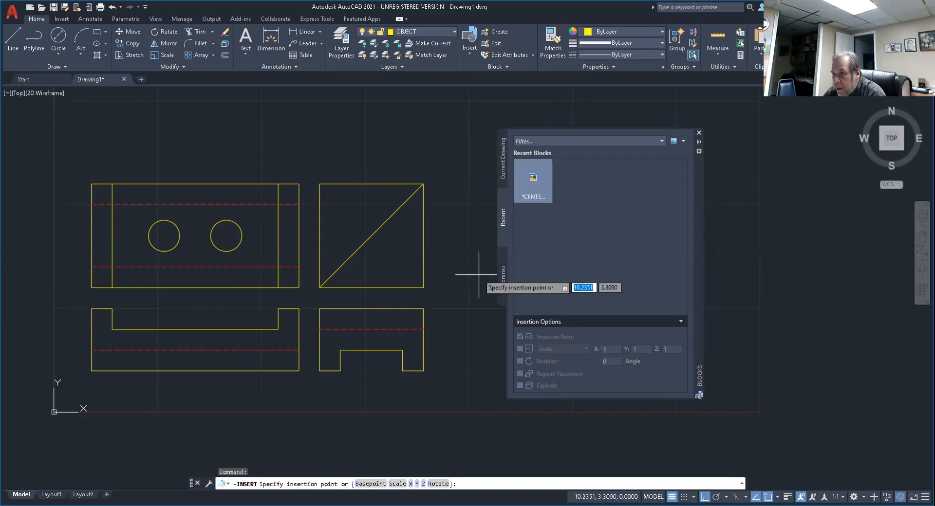
click(463, 267)
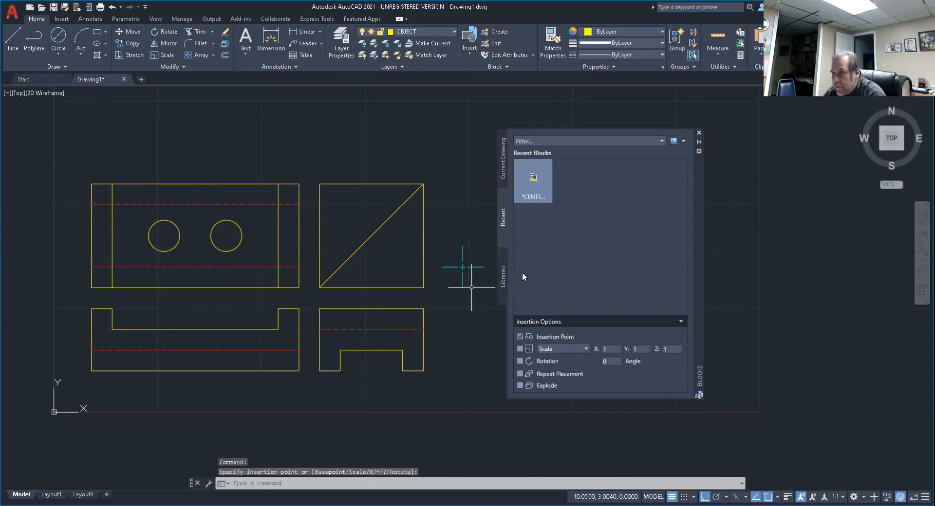
key(Escape)
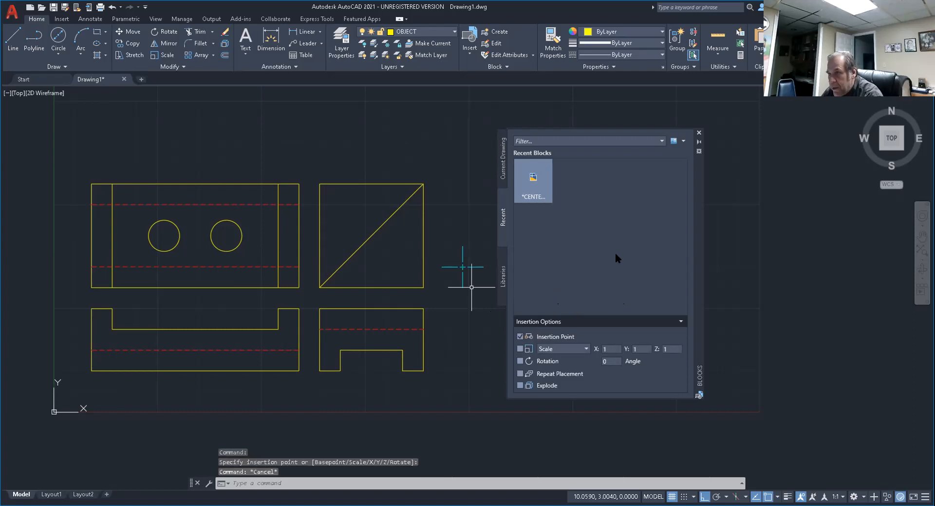
click(699, 133)
Explode the inserted centre mark block into its separate line segments.
scroll(384, 244, up, 4)
mouse_move(383, 244)
middle_down()
mouse_move(499, 257)
mouse_move(400, 226)
middle_up()
scroll(563, 276, up, 6)
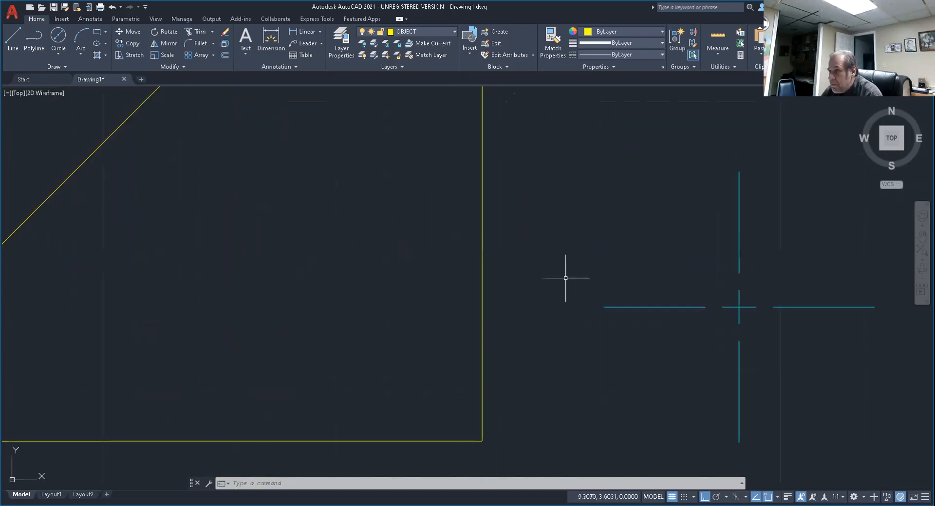
middle_drag(649, 300, 309, 267)
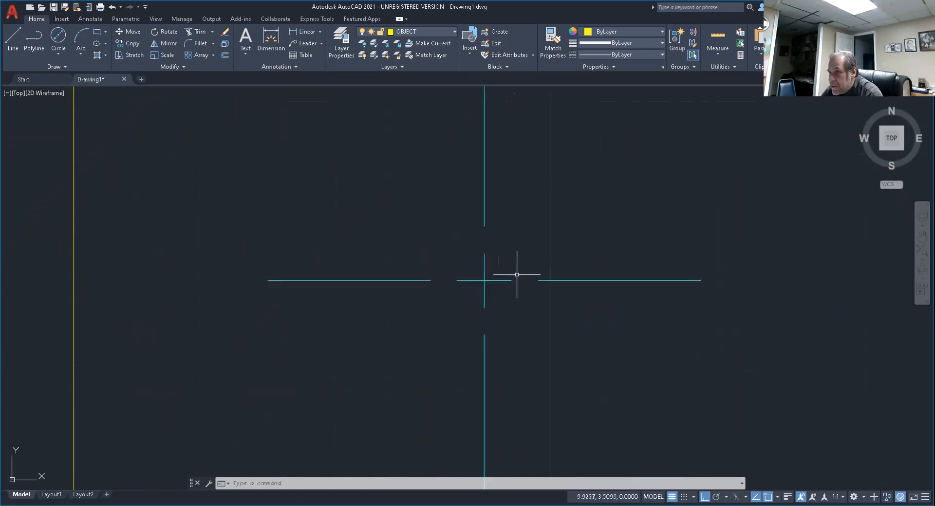
scroll(520, 287, down, 3)
middle_drag(515, 287, 526, 307)
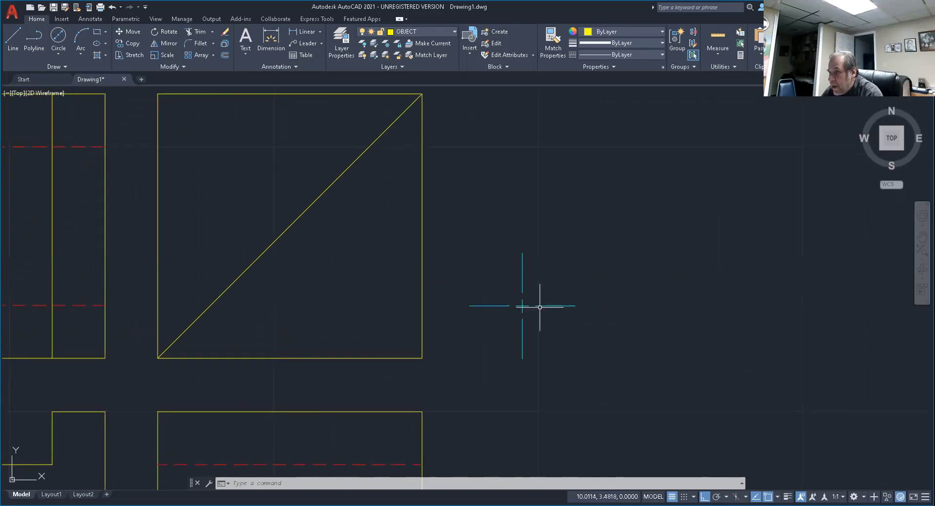
scroll(544, 306, up, 5)
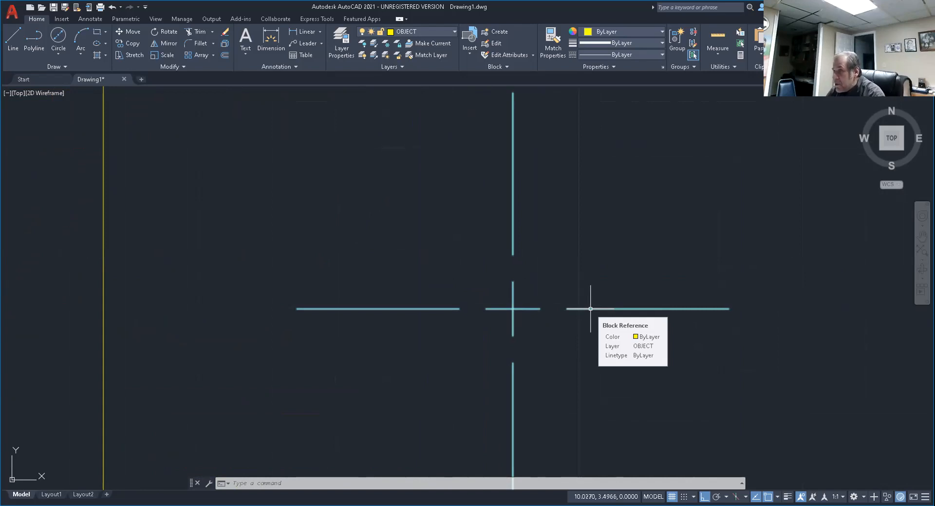
scroll(552, 266, down, 4)
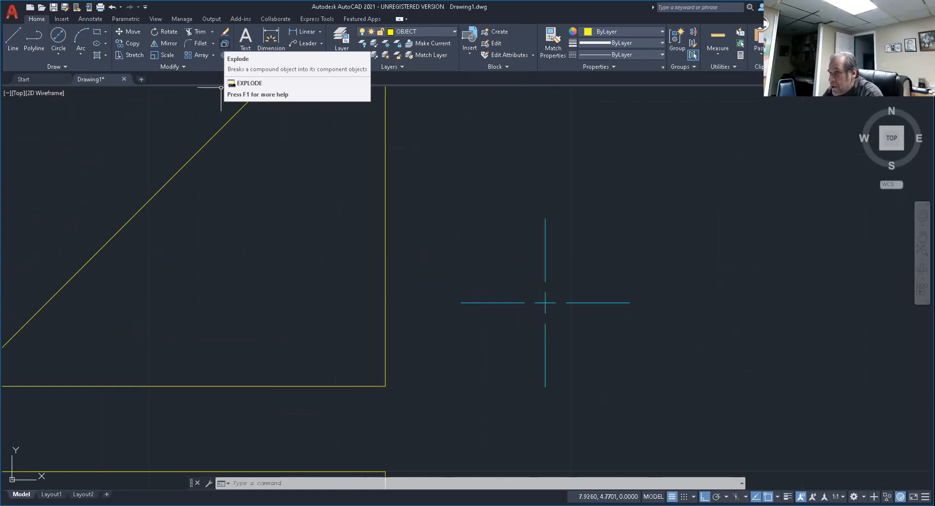
click(225, 43)
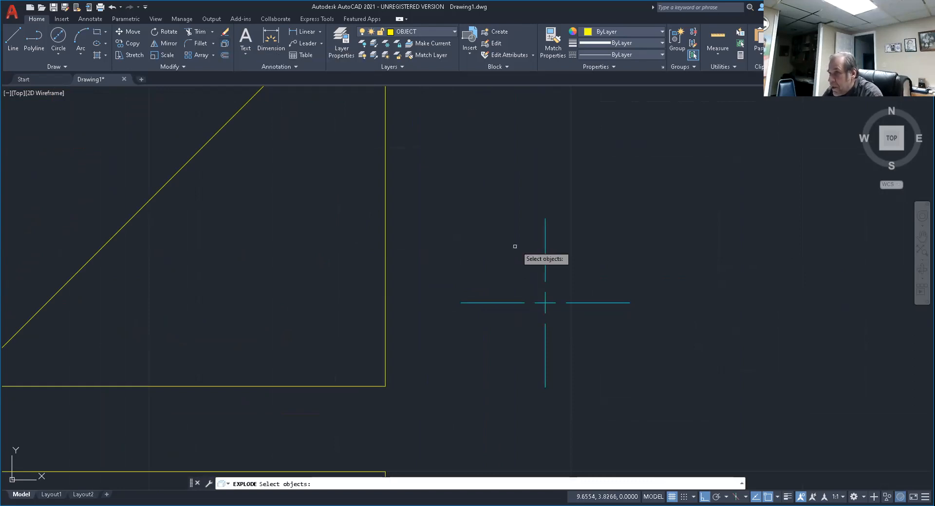
click(545, 243)
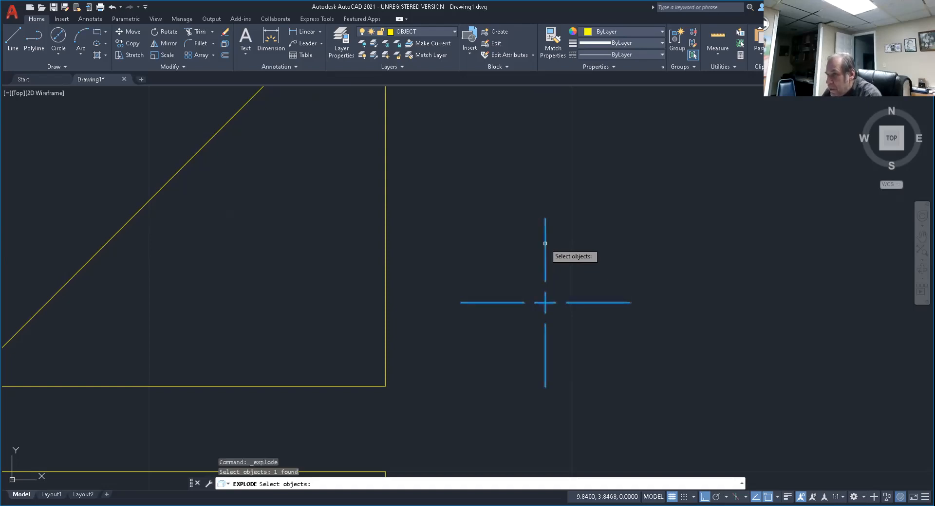
key(Return)
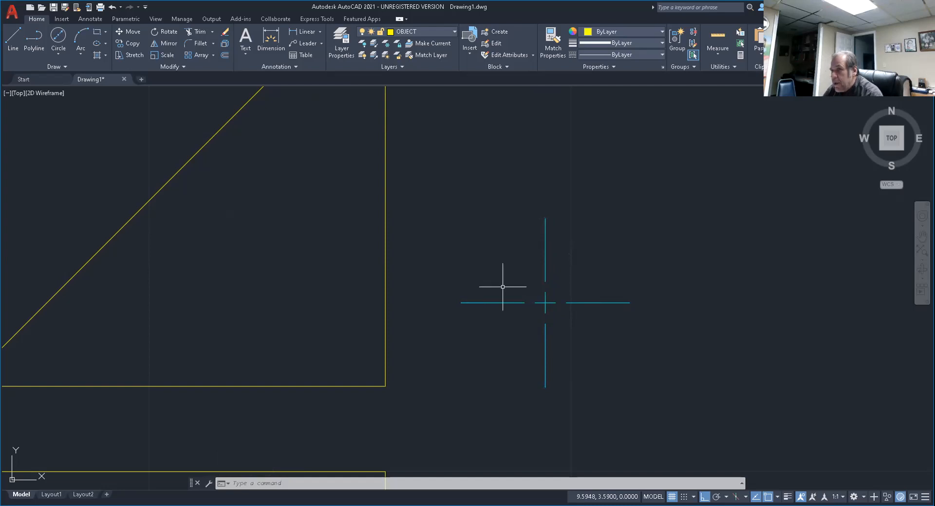
Move the exploded centre mark by the midpoint of its small cross onto the centre of the left circle in the top view.
scroll(502, 287, down, 6)
middle_drag(486, 289, 545, 305)
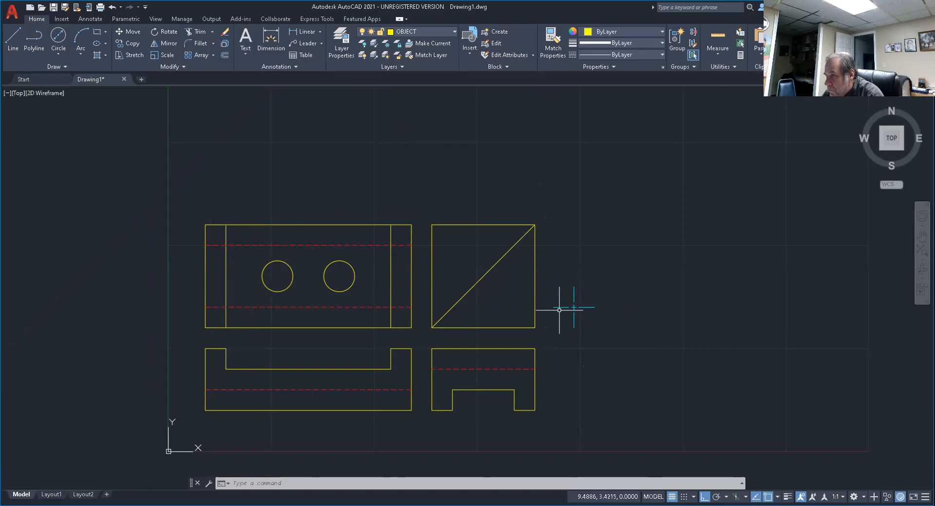
key(Escape)
key(Escape)
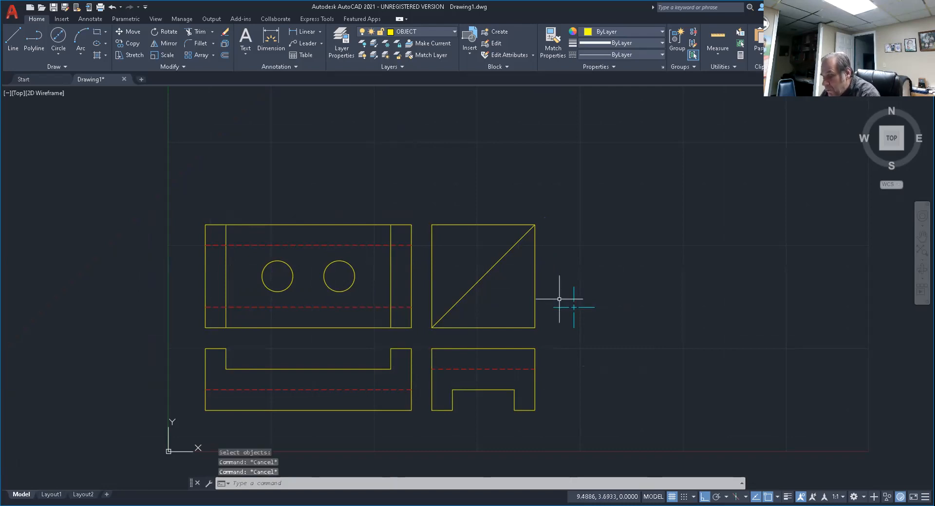
text(m)
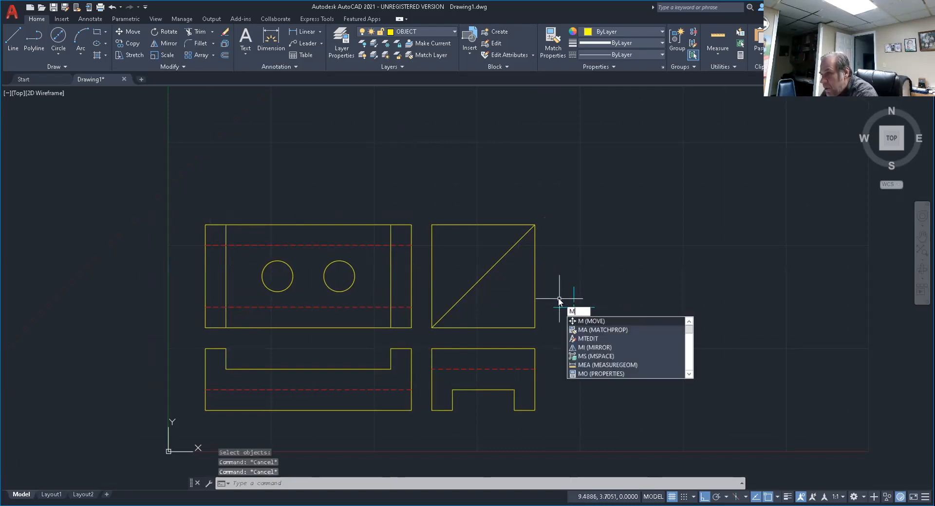
key(Return)
click(540, 271)
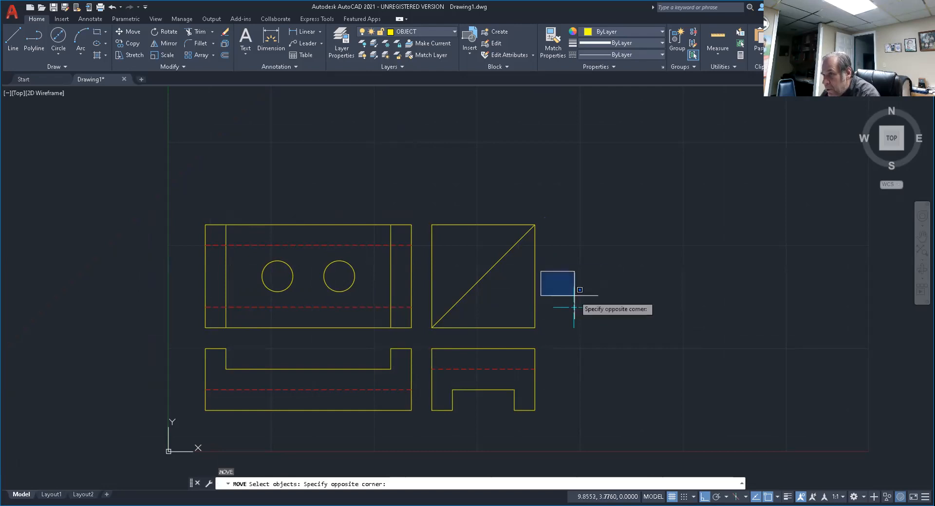
click(622, 345)
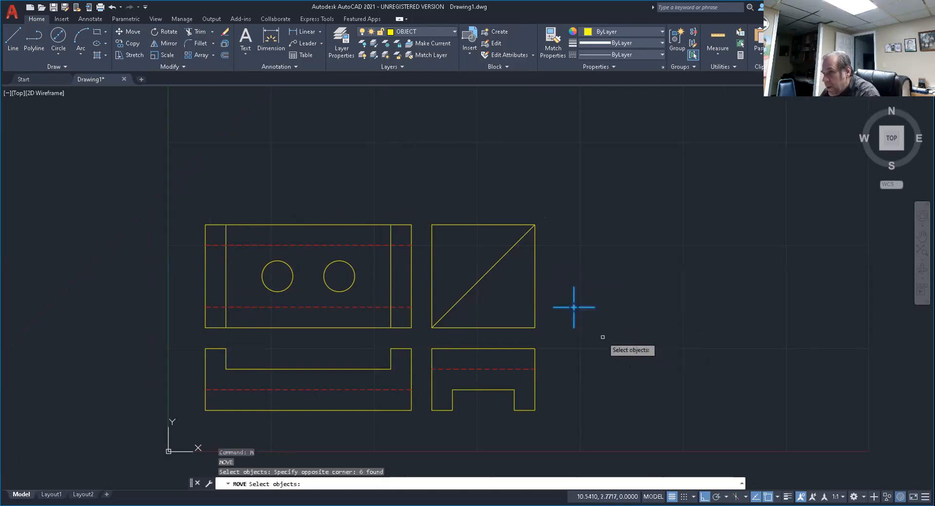
key(Return)
scroll(570, 306, up, 10)
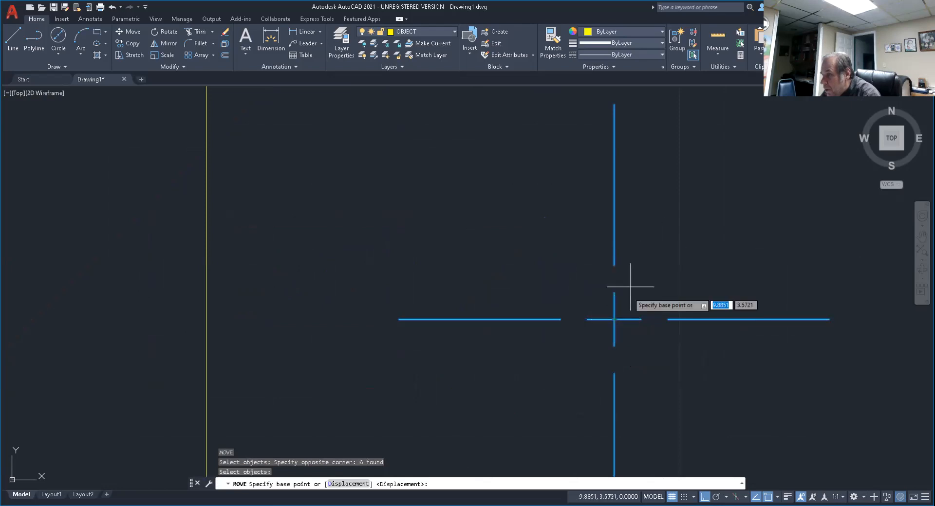
click(614, 320)
scroll(599, 314, down, 8)
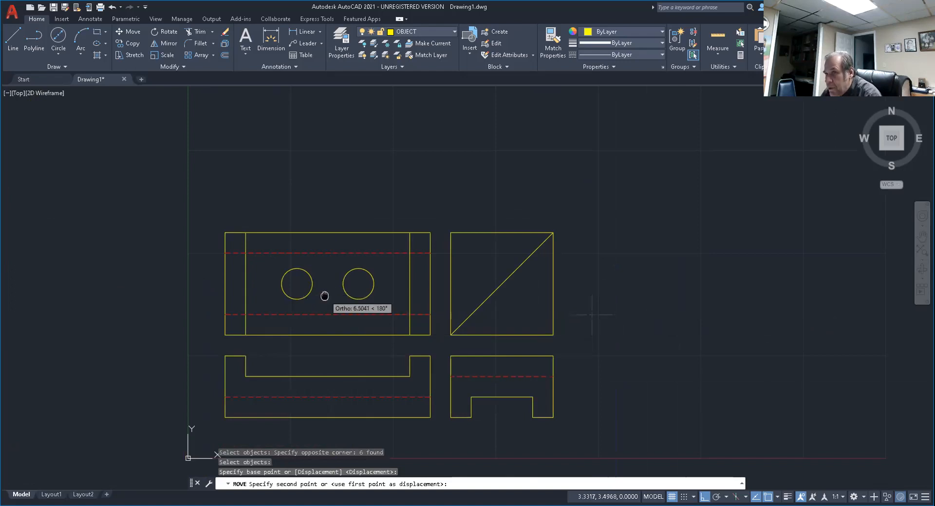
scroll(336, 301, up, 6)
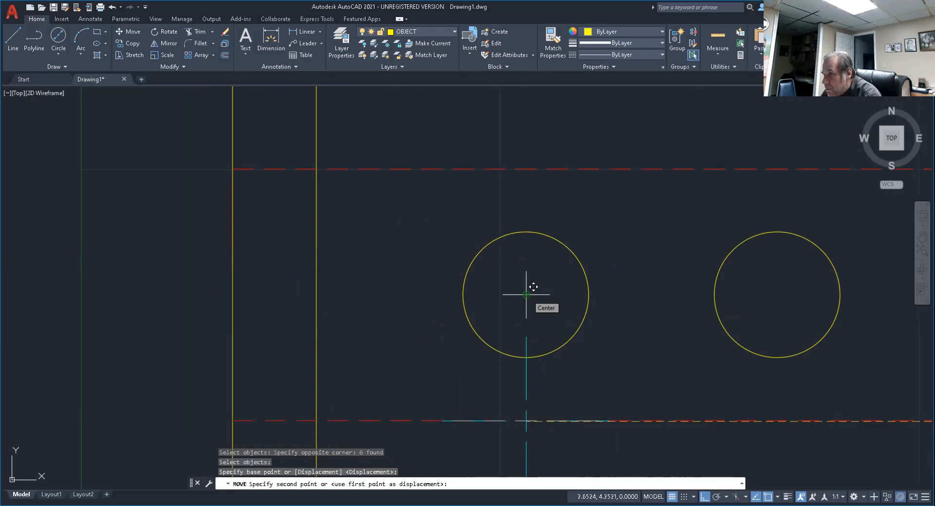
click(526, 294)
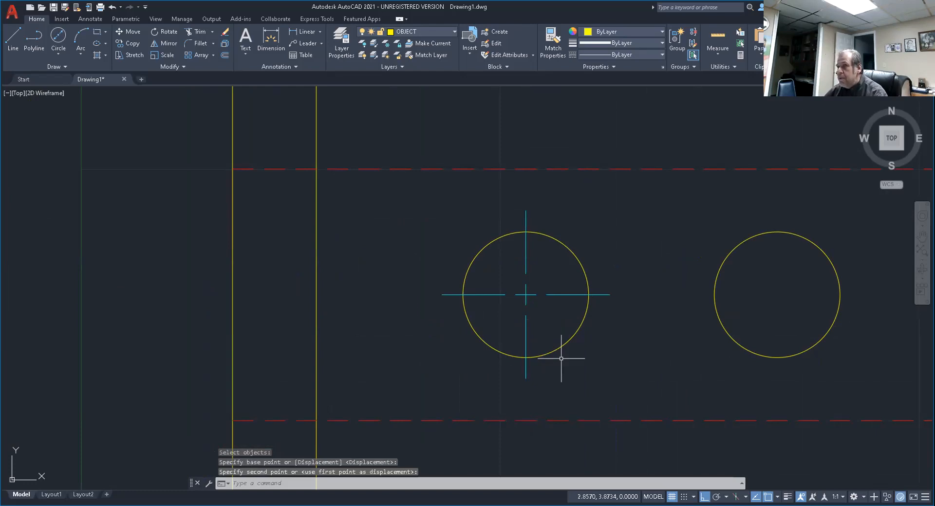
Offset the left circle outward by .25 as a boundary around the centre mark.
scroll(365, 293, down, 2)
key(Return)
scroll(481, 307, down, 3)
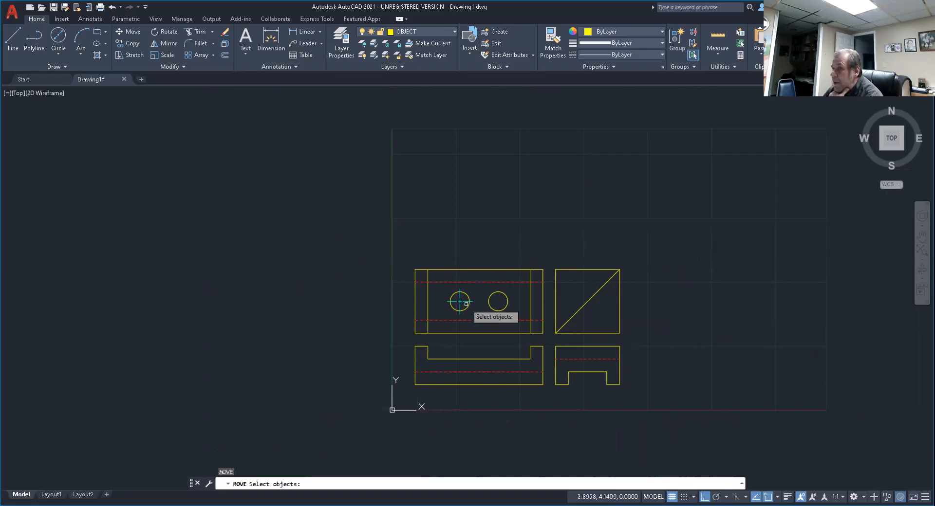
scroll(467, 304, up, 6)
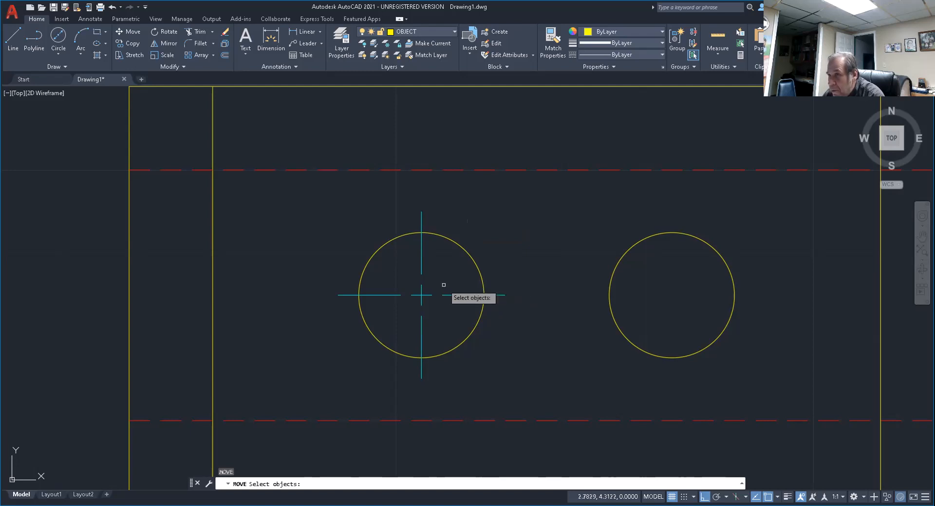
click(225, 55)
text(.25)
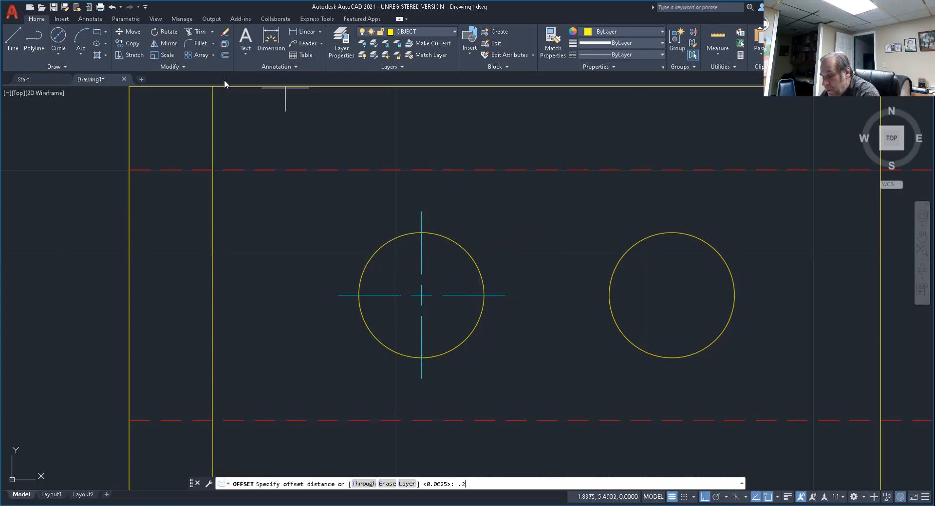
key(Return)
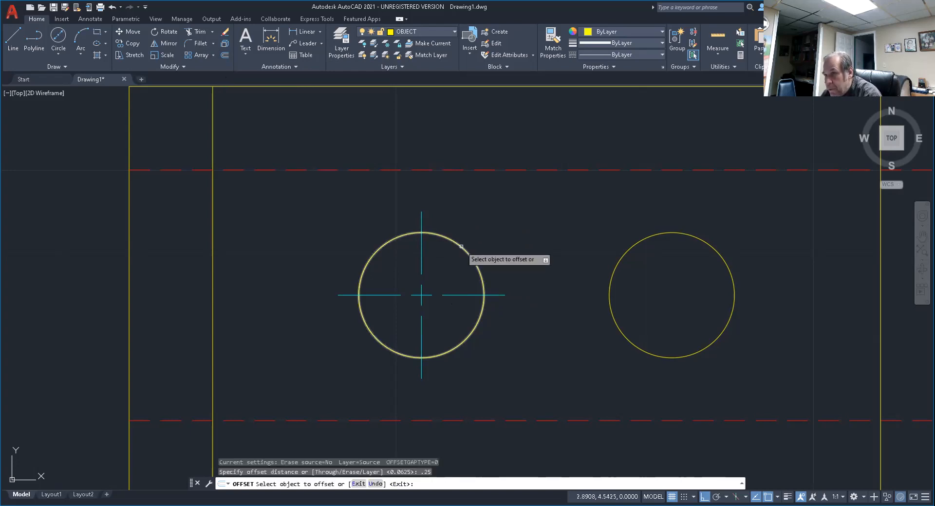
click(463, 246)
click(513, 234)
key(Escape)
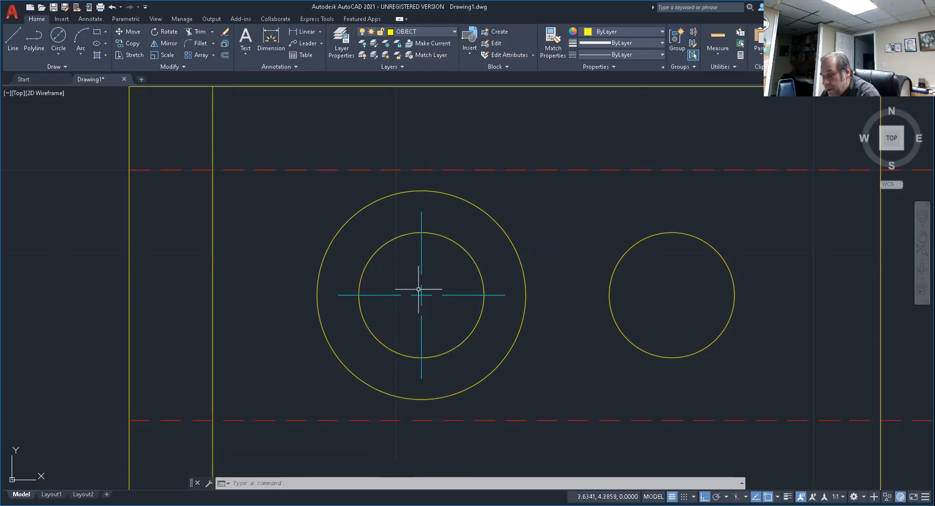
key(Escape)
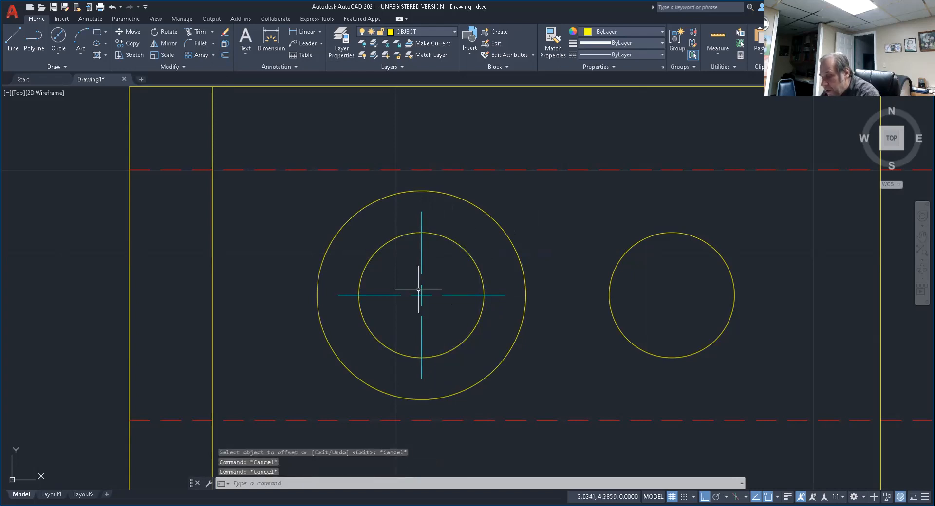
Extend the four outer lines of the centre mark to the larger offset circle.
text(EX)
key(Return)
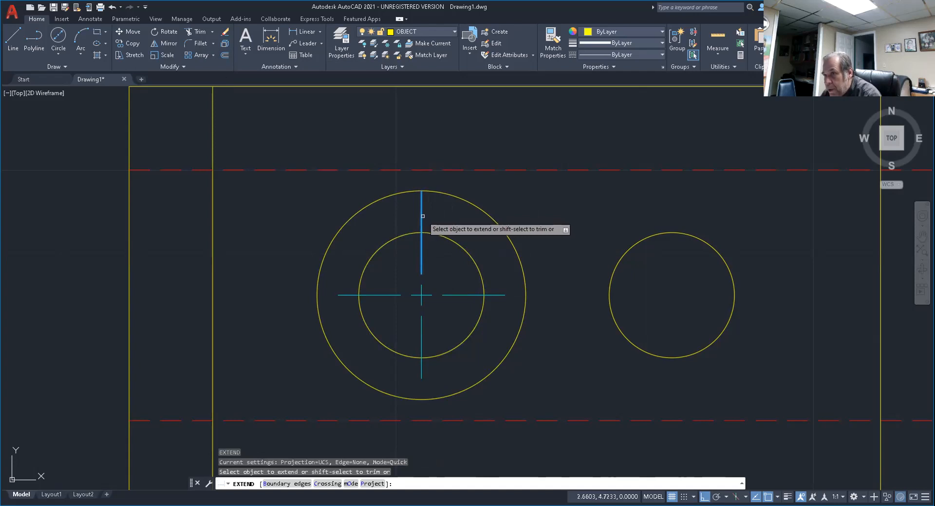
click(340, 295)
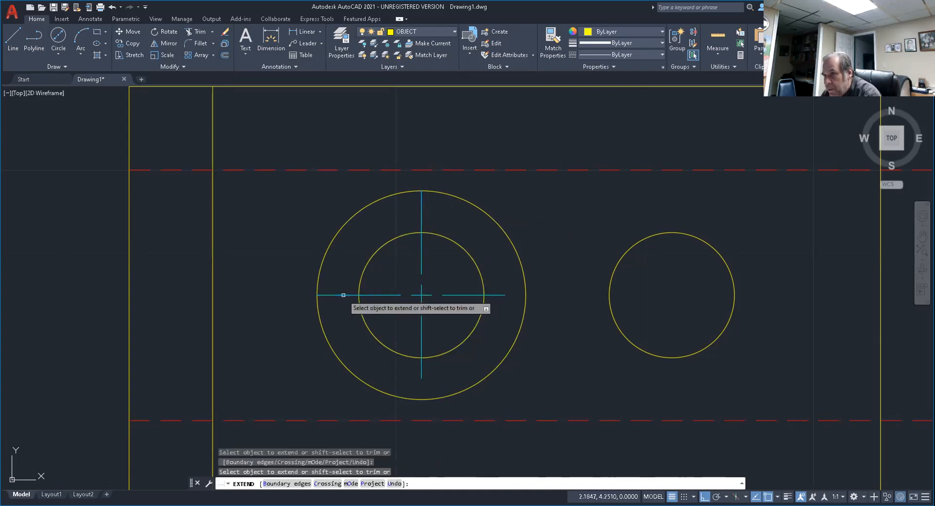
click(421, 367)
click(500, 294)
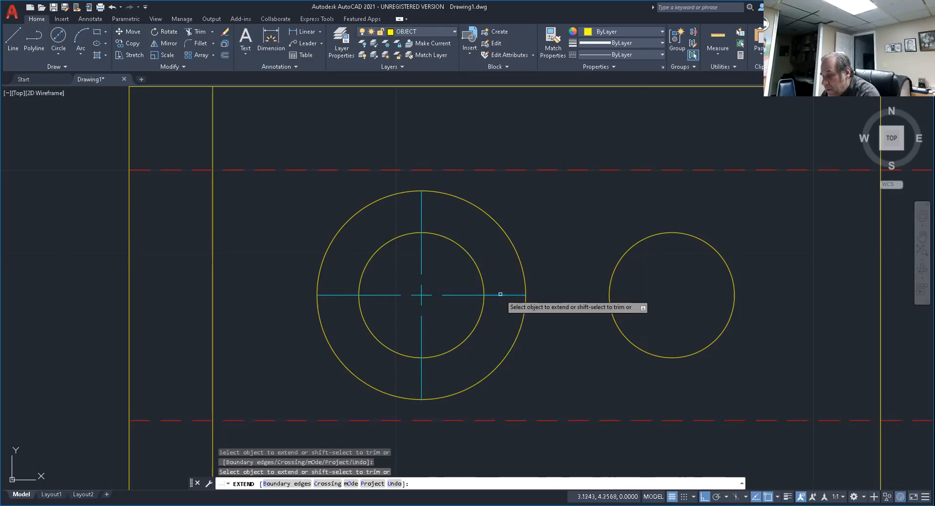
key(Return)
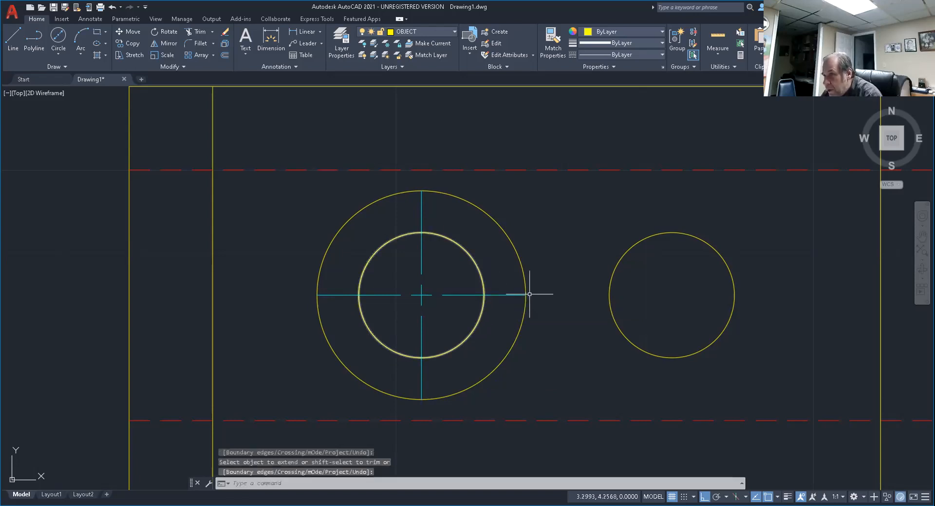
key(Escape)
key(Escape)
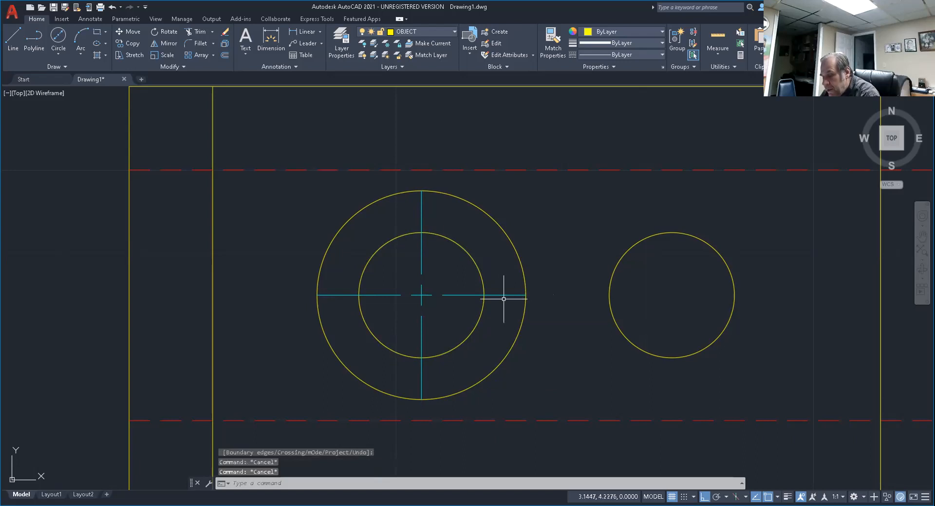
Erase the larger offset circle around the left hole.
text(e)
key(Return)
click(522, 261)
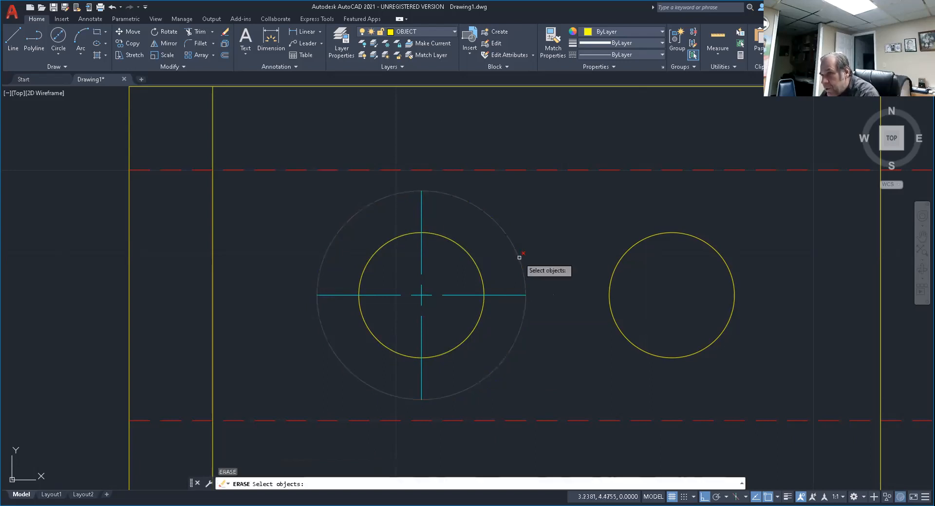
key(Return)
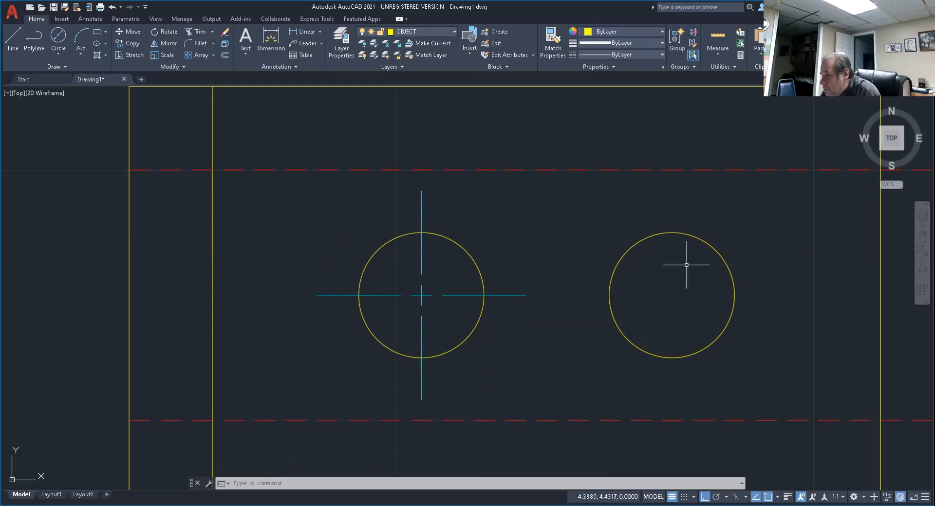
key(Escape)
key(Escape)
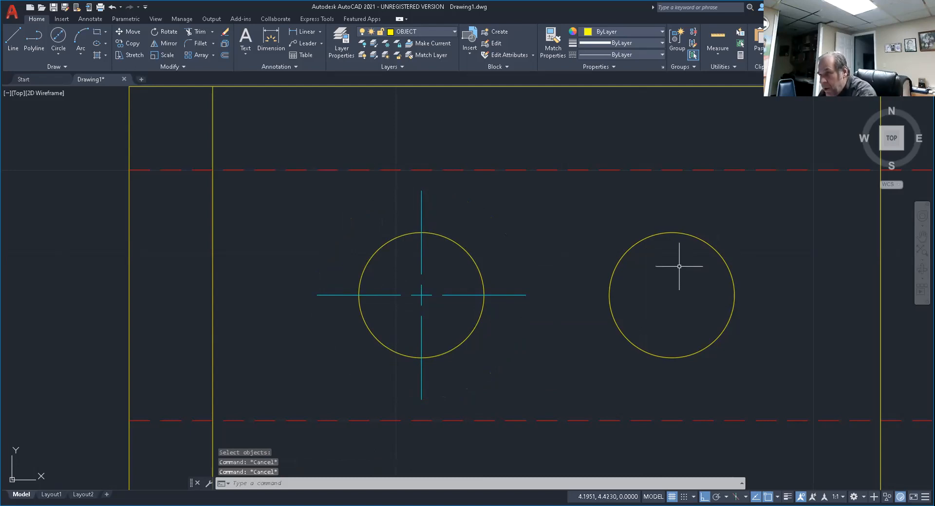
Copy all six centre mark lines from the left circle's centre to the right circle's centre.
text(co)
key(Return)
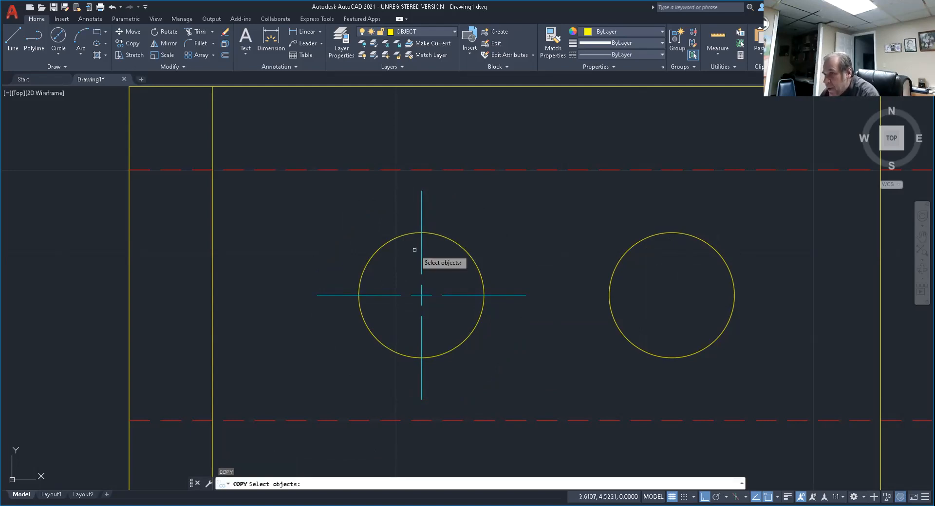
click(381, 261)
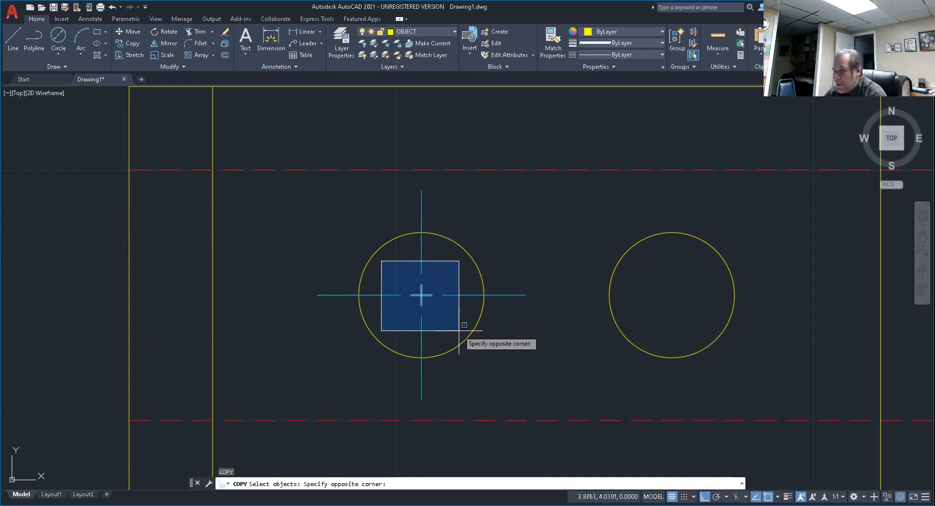
key(Escape)
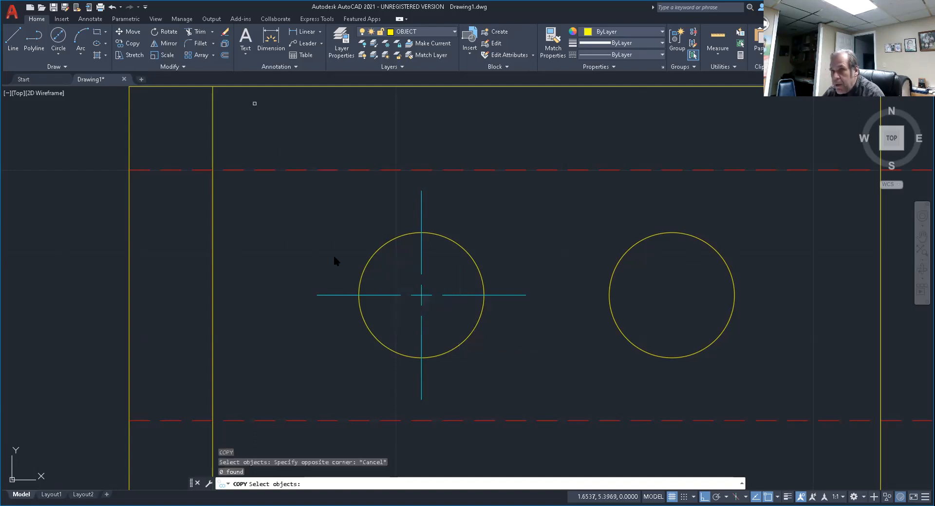
click(460, 332)
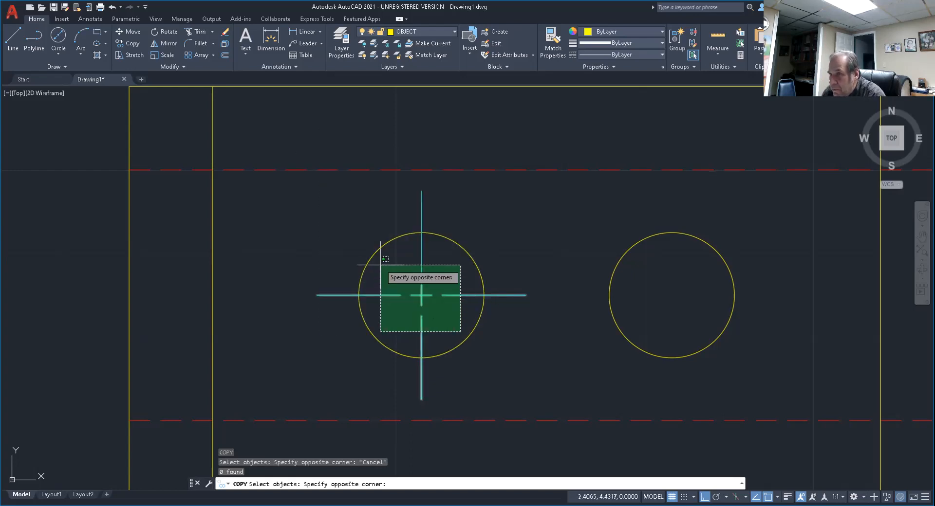
click(380, 263)
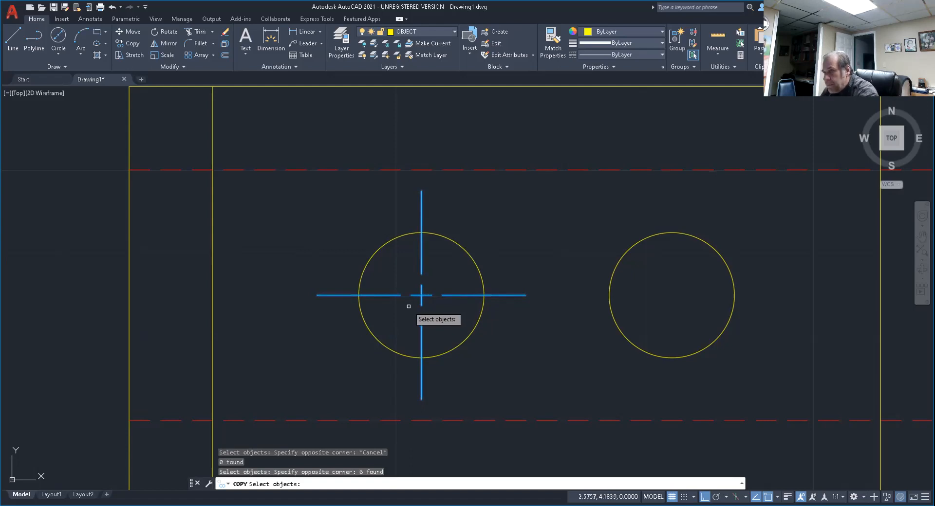
key(Return)
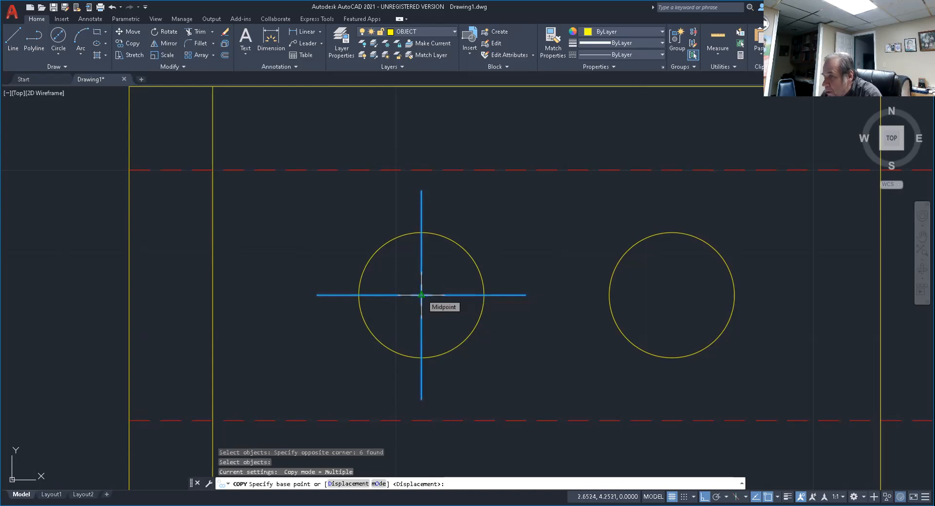
click(421, 295)
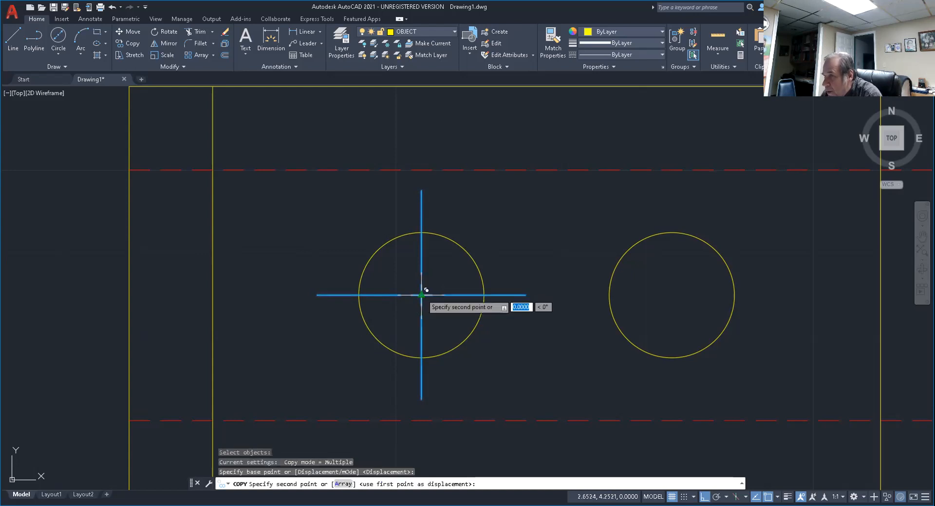
click(672, 295)
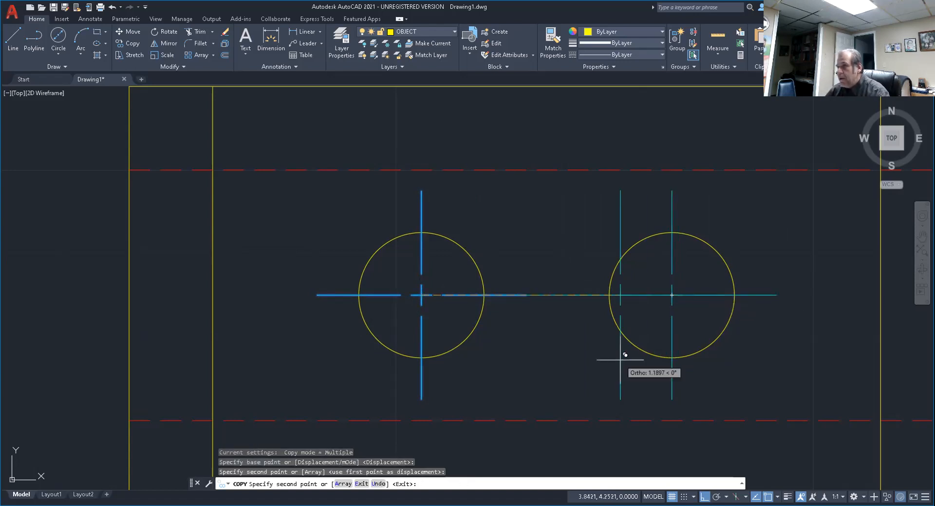
key(Return)
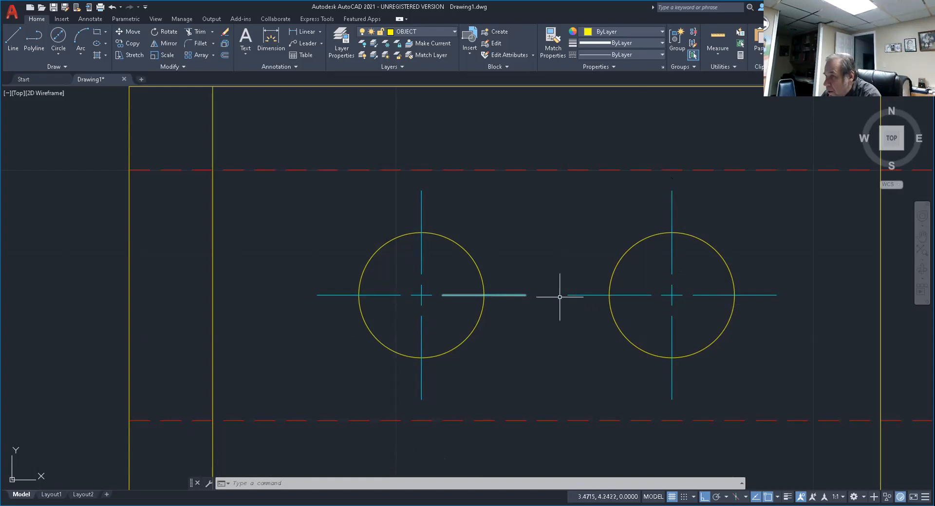
Stretch the right centre mark's inner horizontal line to meet the end of the left mark's line between the circles.
click(577, 295)
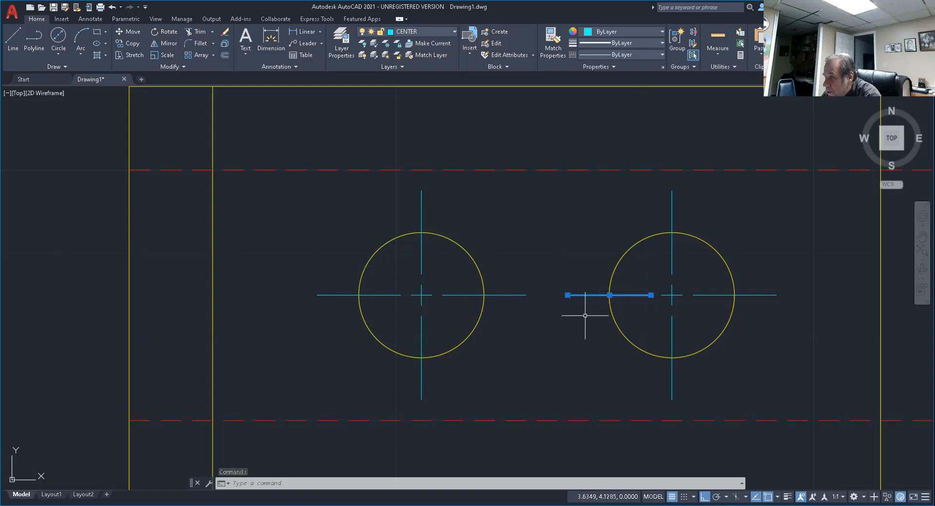
click(567, 296)
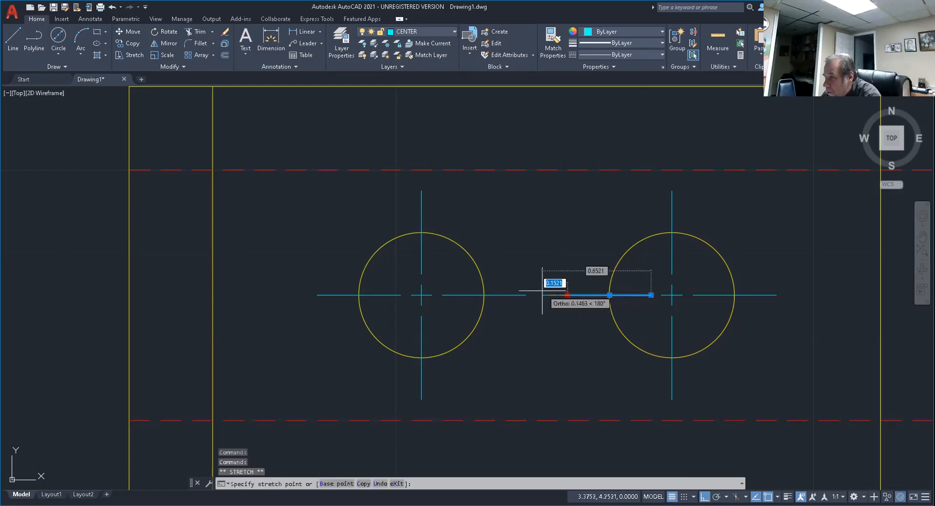
click(526, 295)
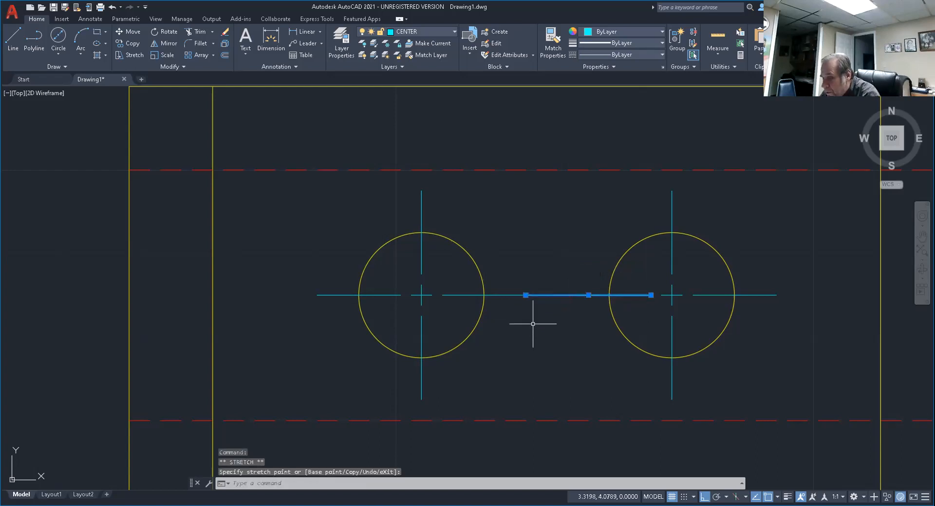
key(Escape)
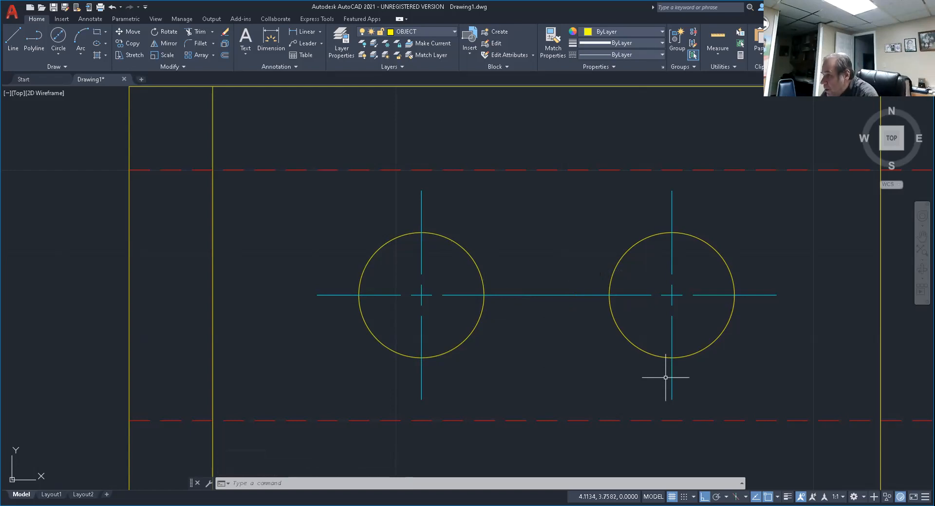
scroll(666, 377, down, 6)
middle_drag(653, 355, 388, 277)
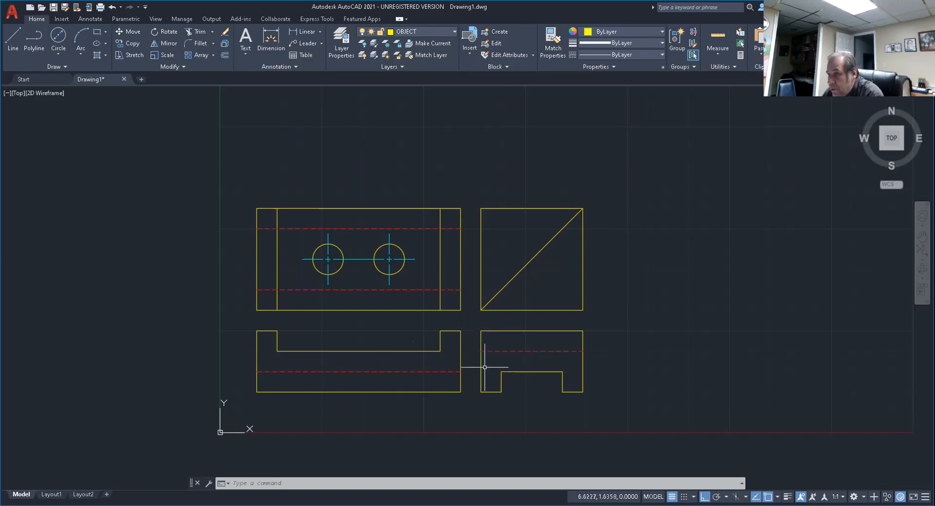
scroll(335, 318, up, 2)
middle_drag(375, 327, 484, 334)
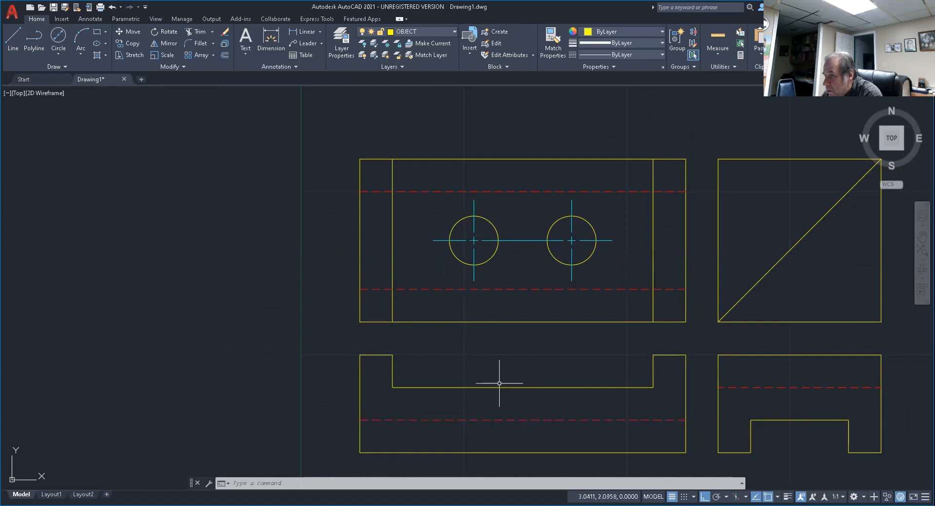
click(14, 39)
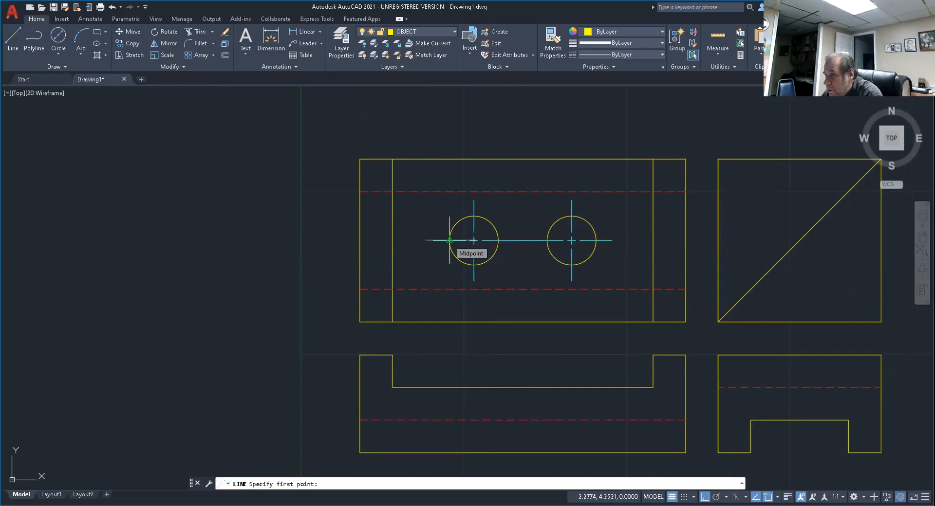
scroll(450, 240, up, 10)
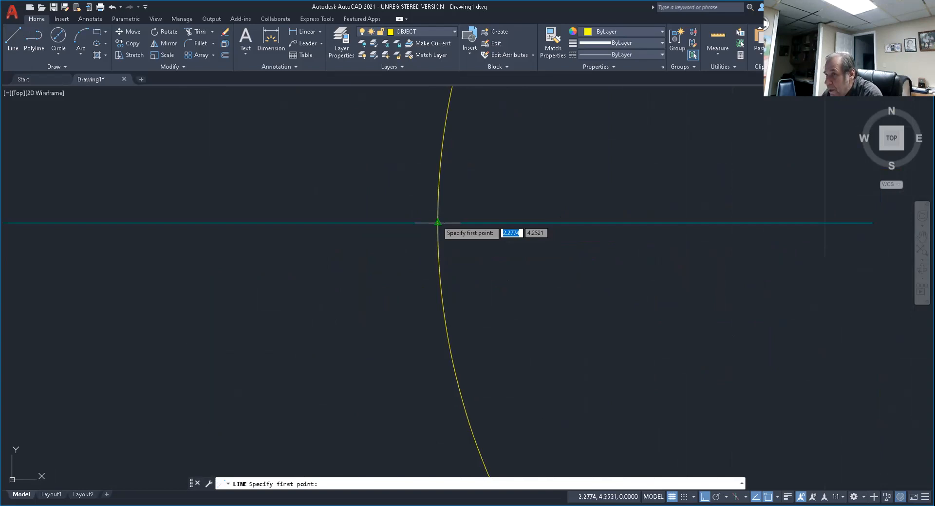
scroll(438, 223, down, 5)
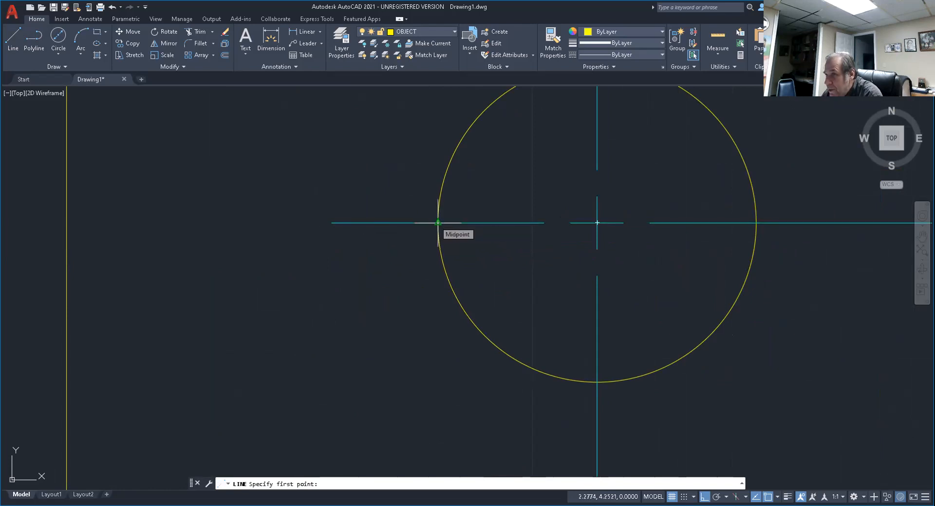
key(Escape)
key(Escape)
key(Escape)
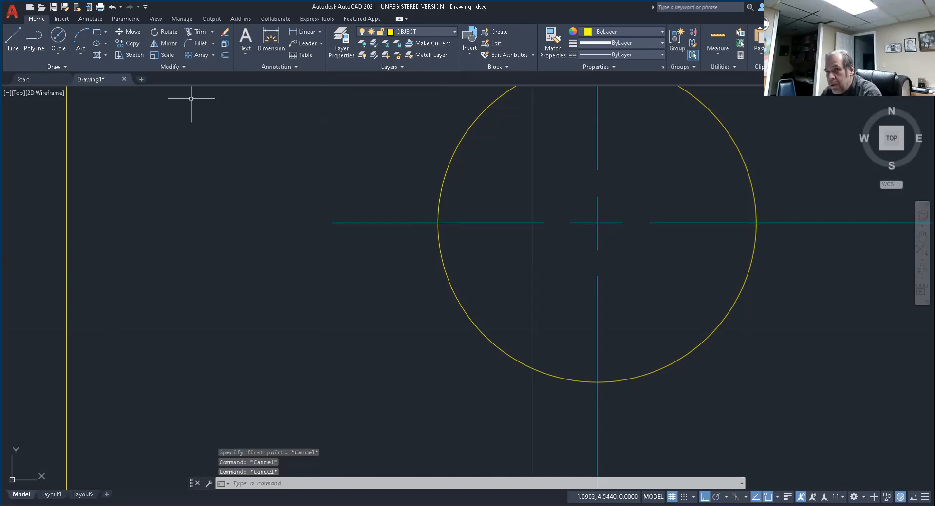
Draw a vertical projection line about 4.3 units long from the left circle's left quadrant down past the front view.
click(14, 37)
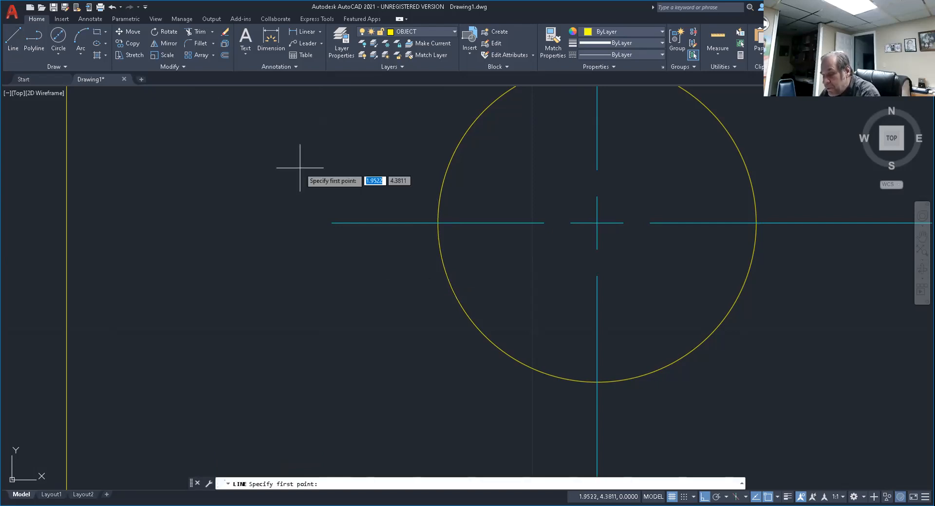
text(QUAD)
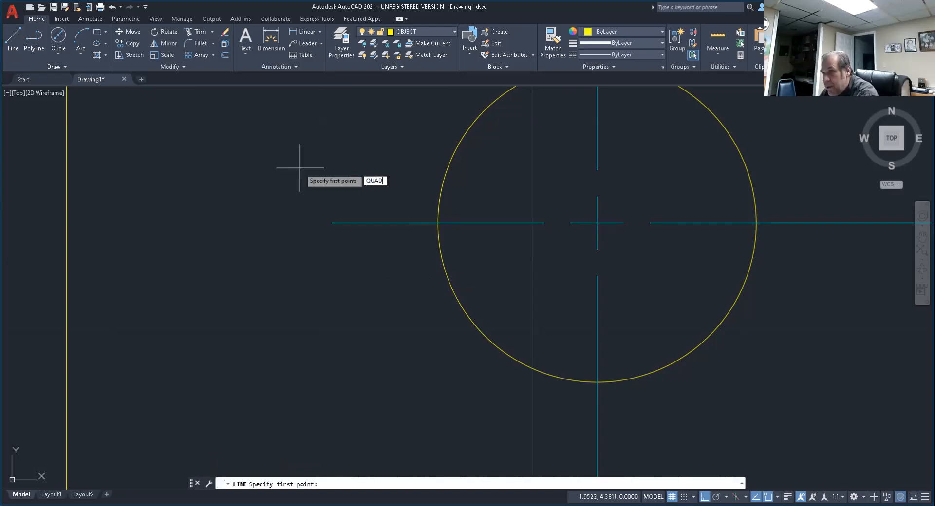
key(Return)
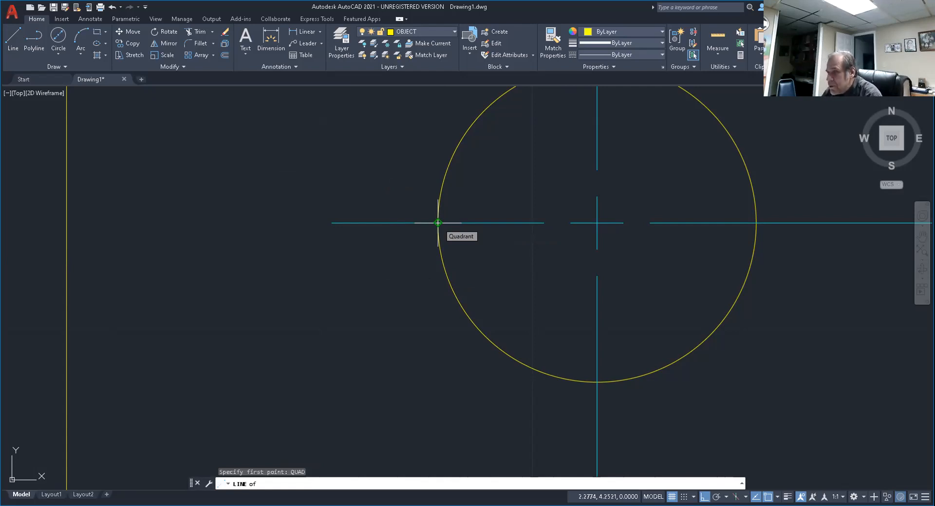
click(438, 223)
scroll(409, 321, down, 8)
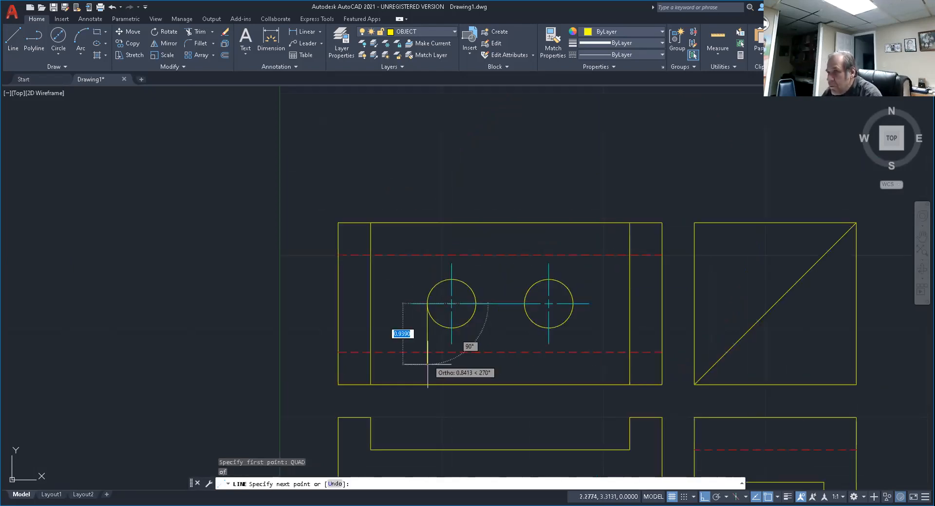
scroll(426, 421, down, 4)
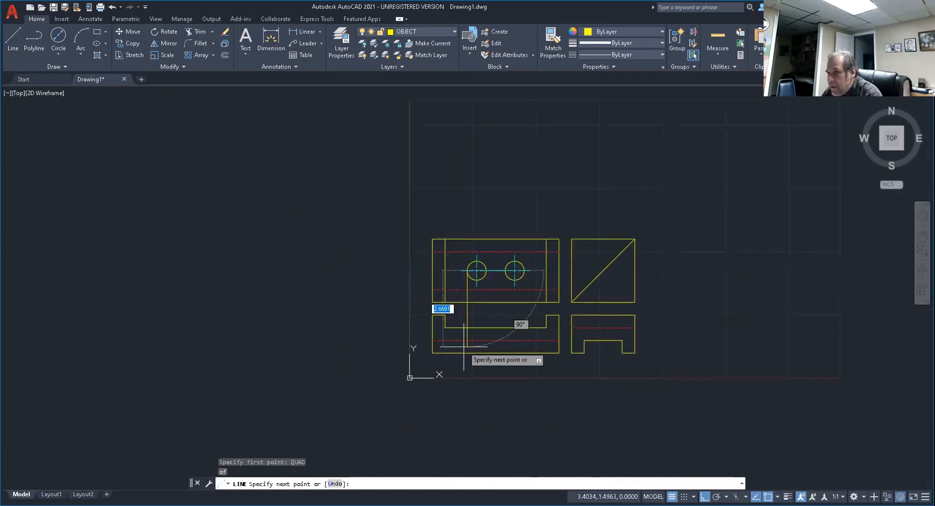
click(487, 379)
key(Return)
Draw a vertical projection line about 3.9 units long from the left circle's right quadrant down past the front view.
scroll(513, 279, up, 8)
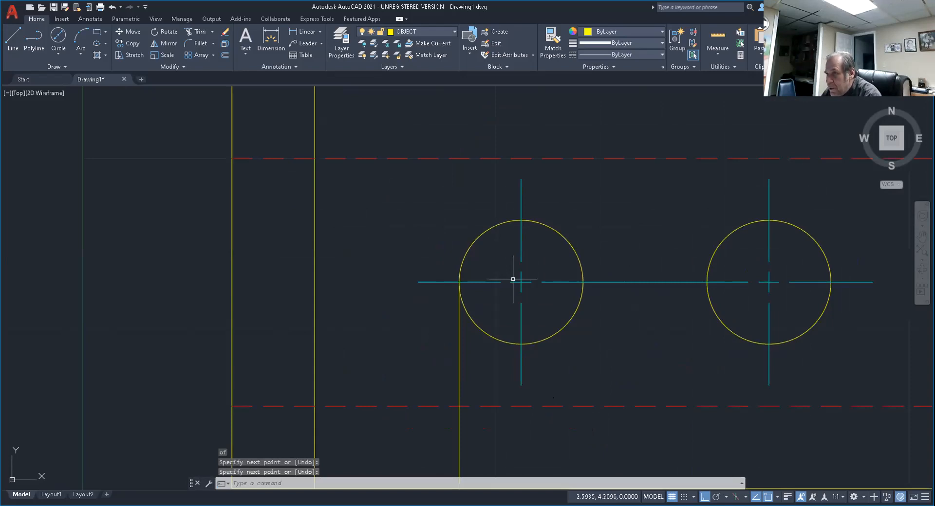
key(Return)
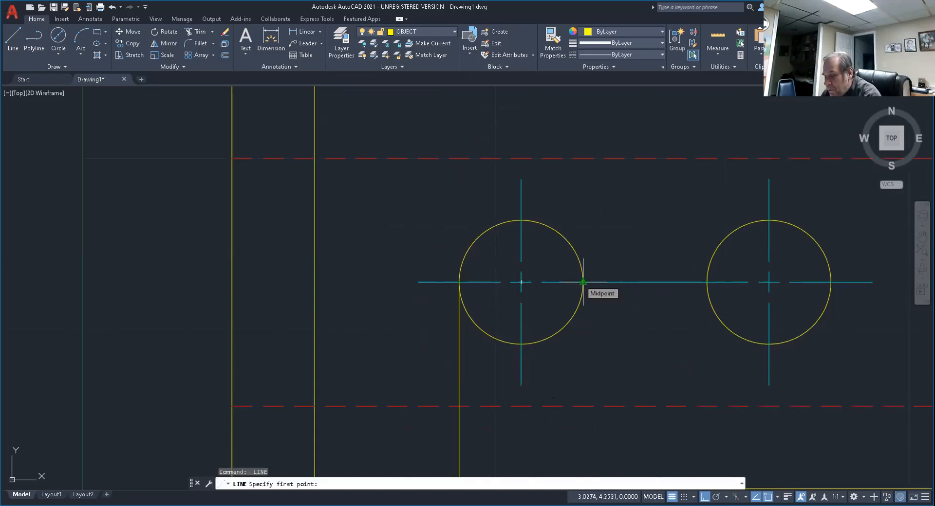
text(QUAD)
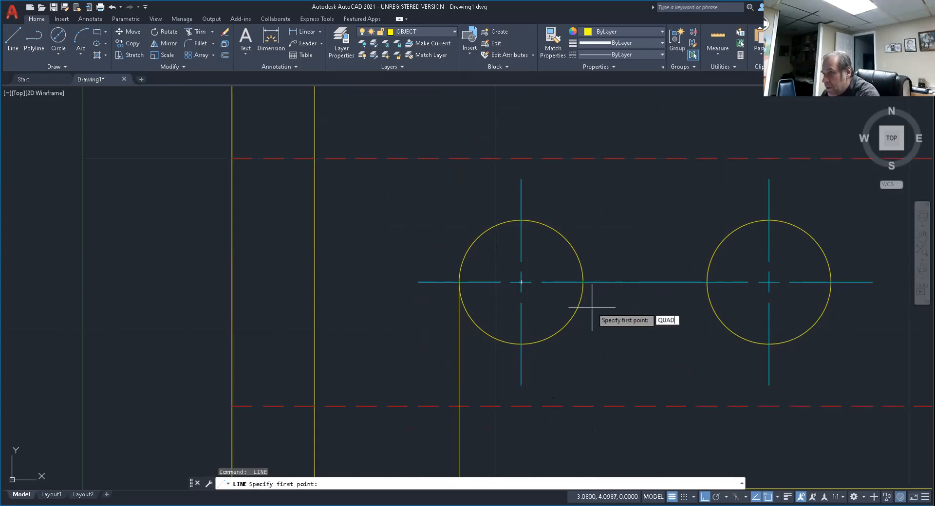
key(Return)
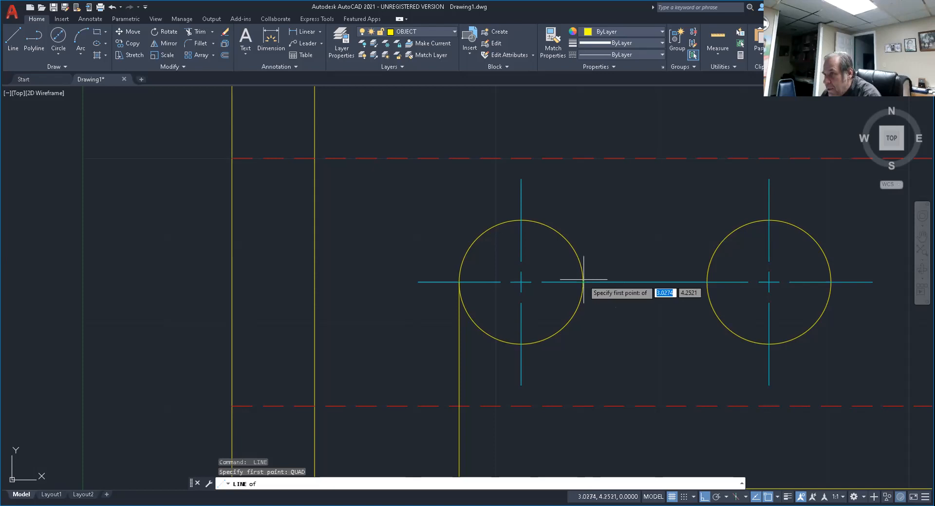
click(583, 282)
scroll(582, 323, down, 2)
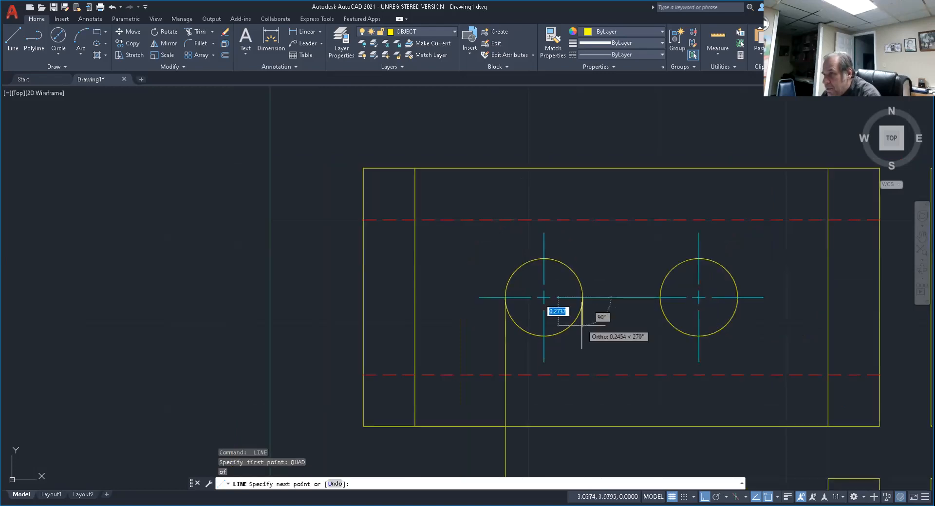
scroll(581, 323, down, 5)
click(599, 421)
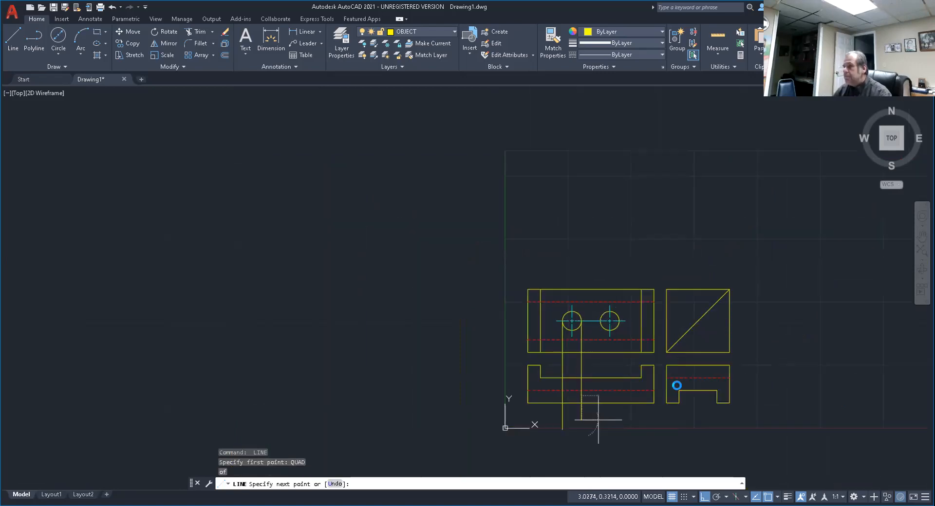
key(Return)
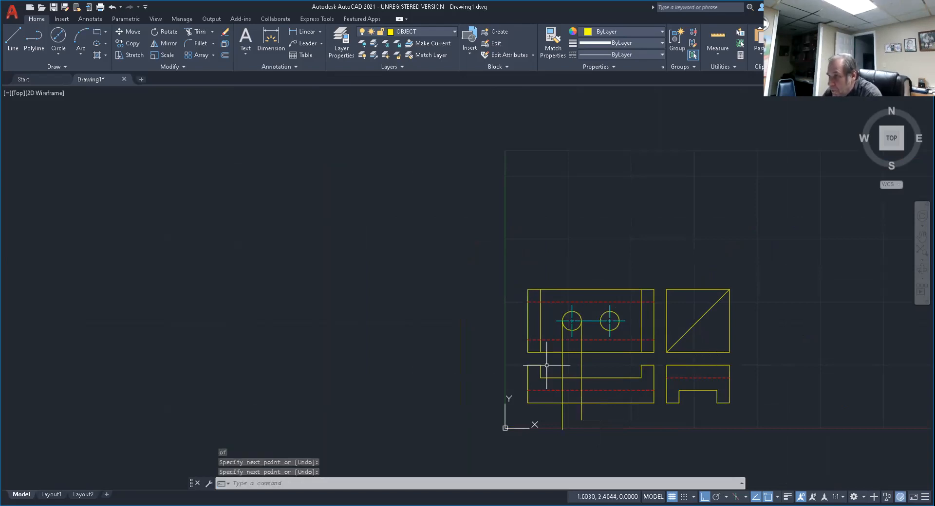
Trim both projection lines between the top and front views and between the front view's dashed line and its bottom edge.
scroll(560, 359, up, 4)
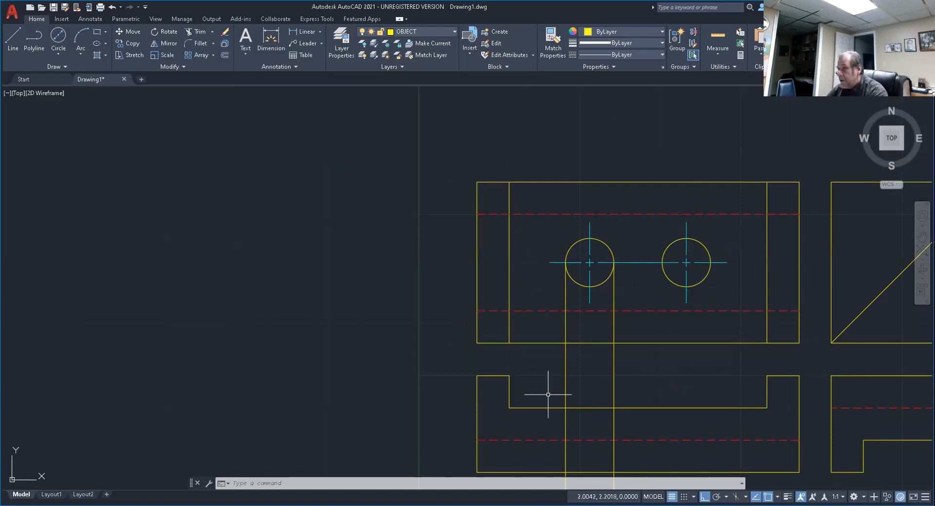
middle_drag(609, 438, 554, 332)
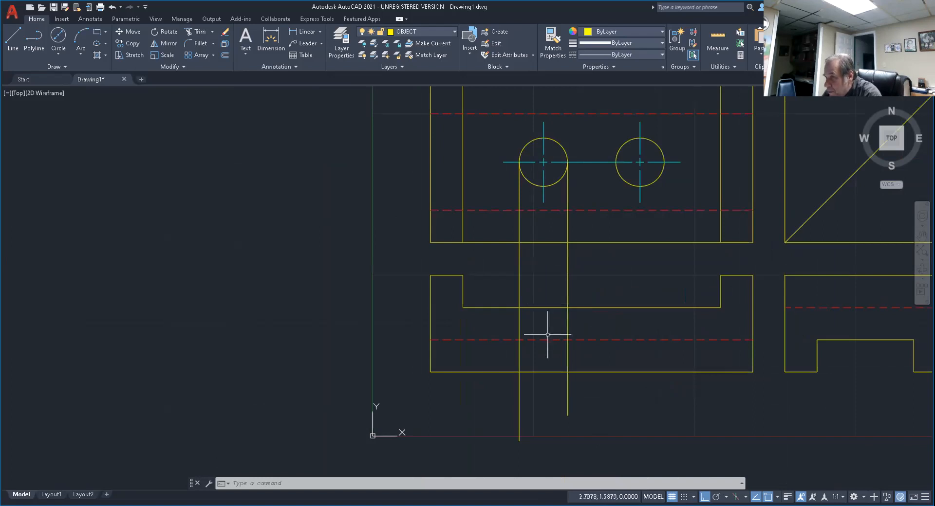
middle_drag(547, 341, 406, 327)
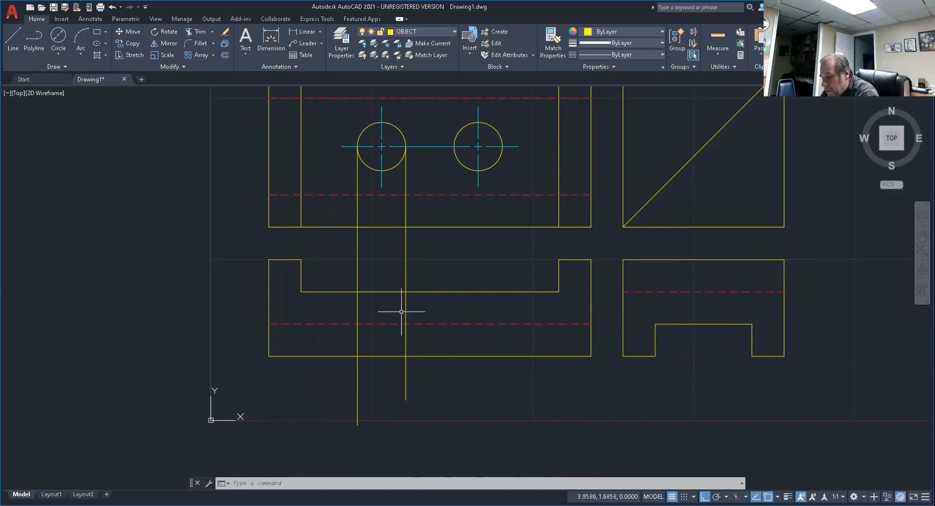
key(Escape)
key(Escape)
text(tr)
key(Return)
drag(425, 274, 347, 265)
mouse_move(411, 349)
mouse_down()
mouse_move(393, 336)
mouse_move(348, 336)
mouse_up()
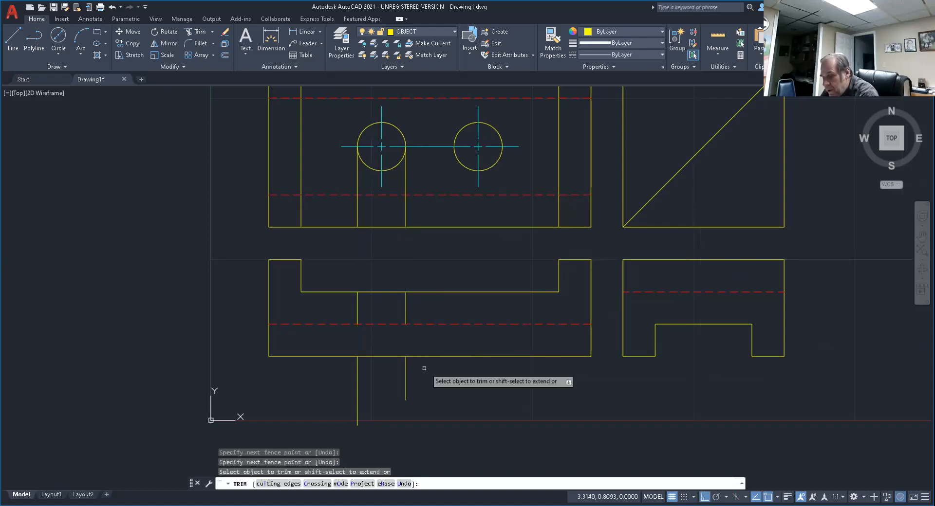
key(Escape)
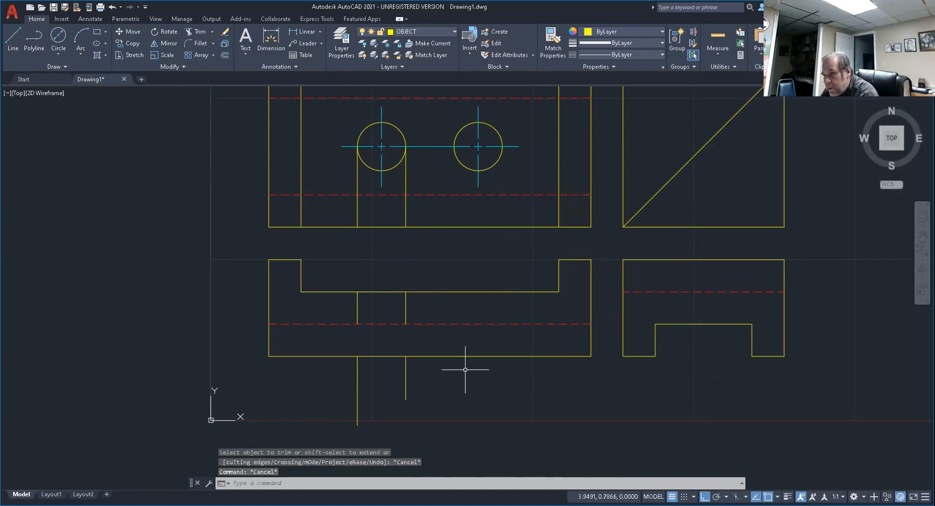
Erase the four leftover projection line pieces below the front view and inside the top view.
text(e)
key(Return)
click(465, 370)
click(341, 389)
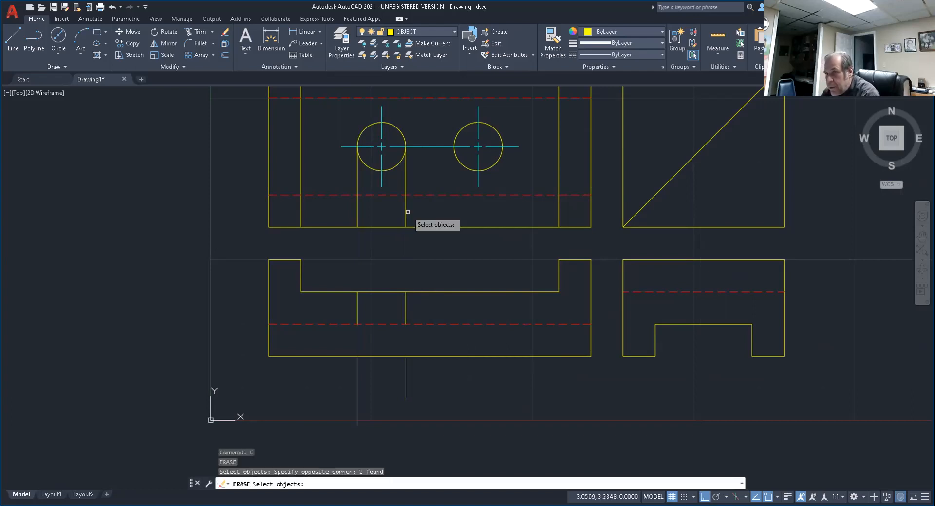
click(407, 212)
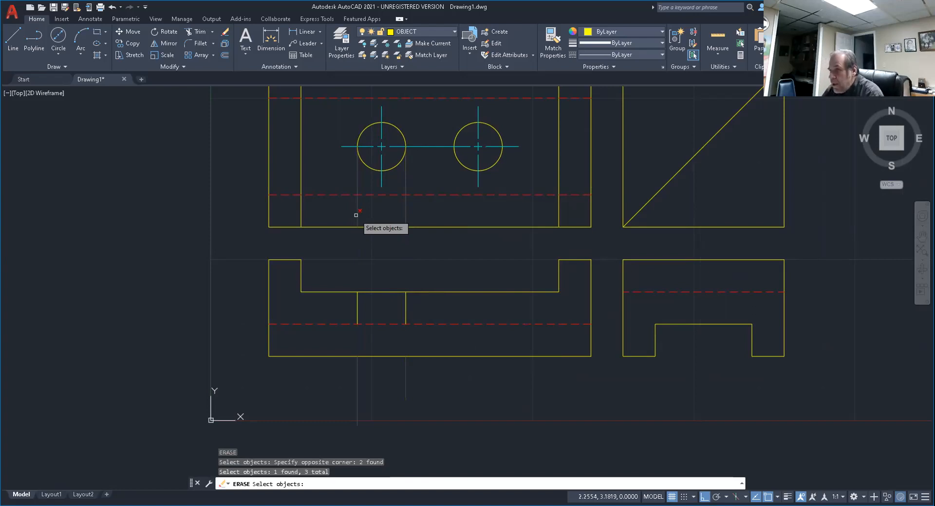
click(356, 215)
key(Return)
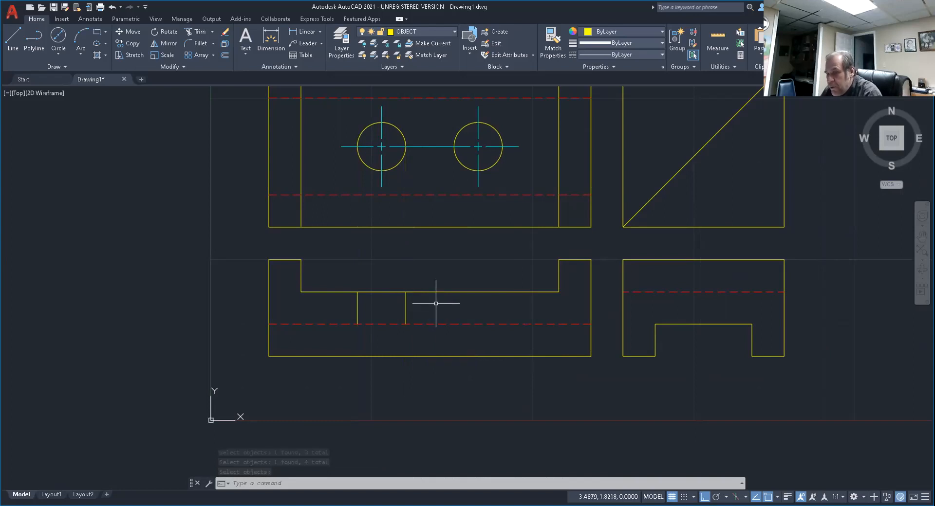
Move the two short vertical hole edges in the front view to the red dashed hidden-line layer.
key(Escape)
key(Escape)
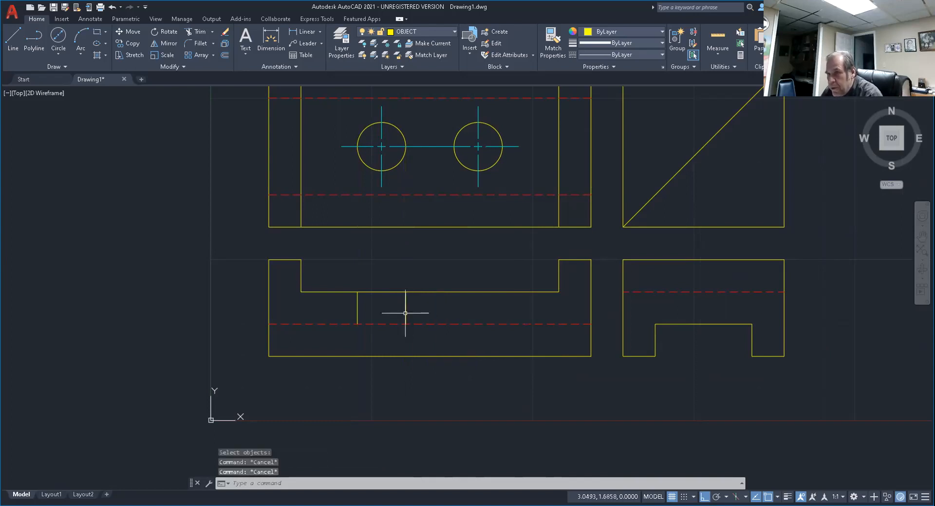
click(405, 313)
click(358, 312)
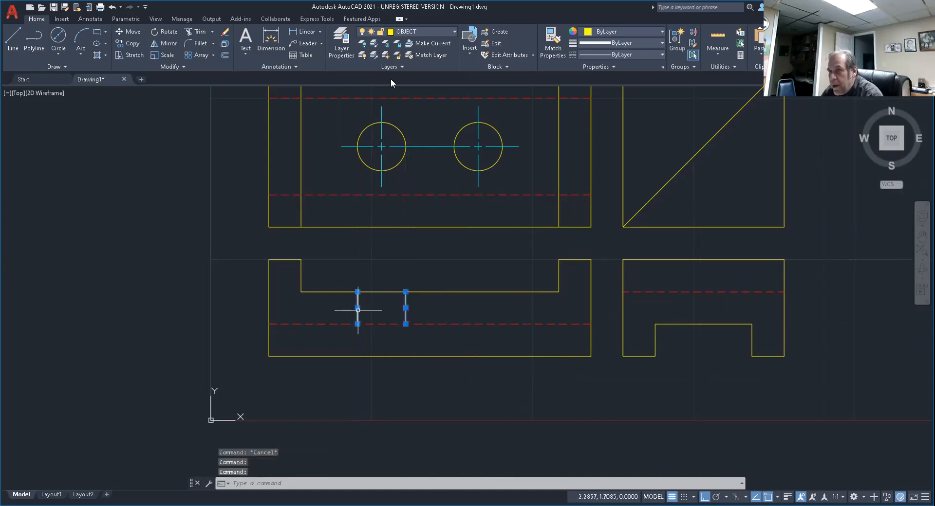
click(430, 32)
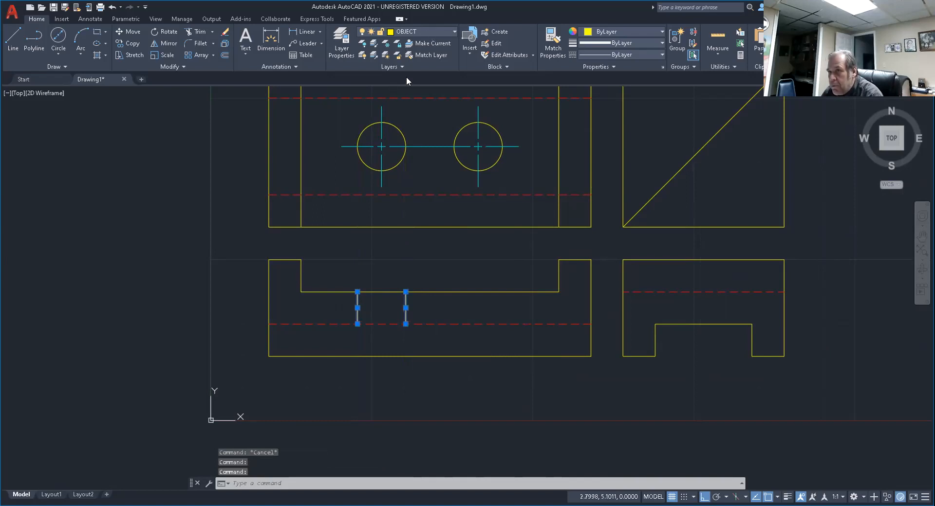
click(405, 79)
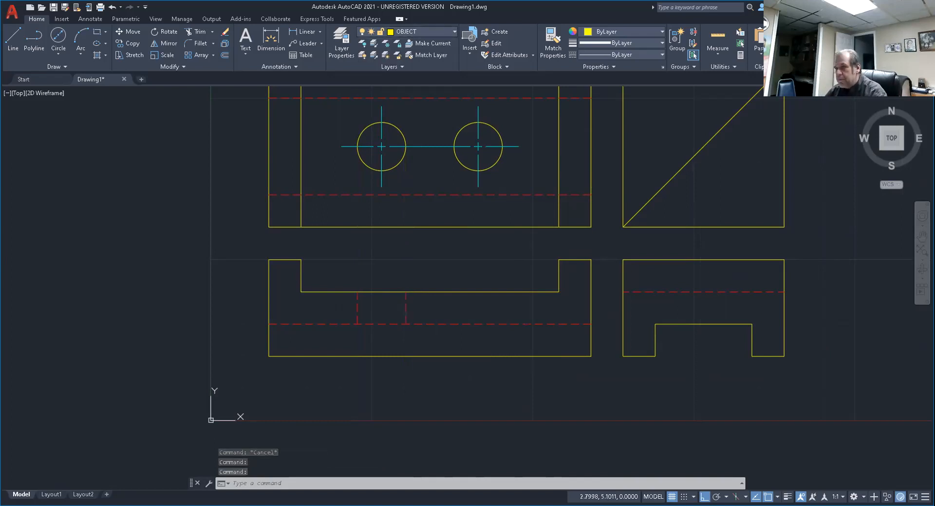
key(Escape)
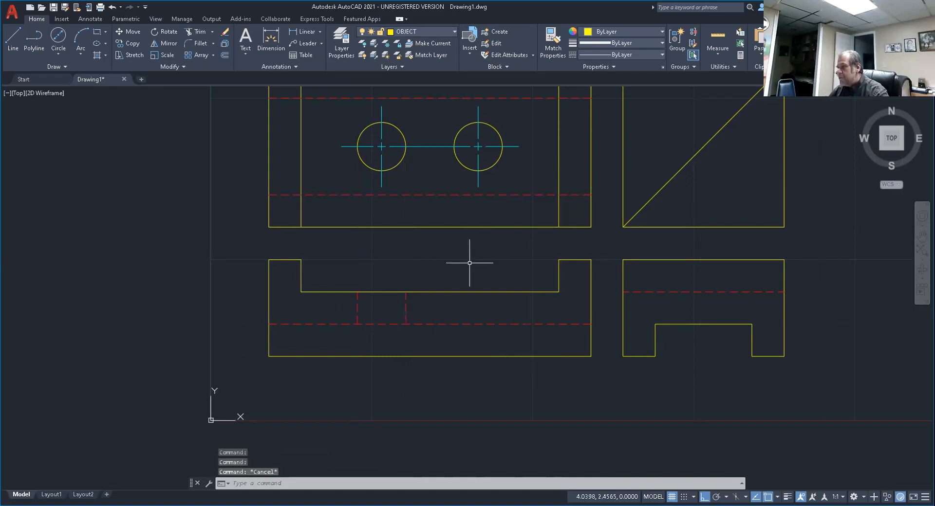
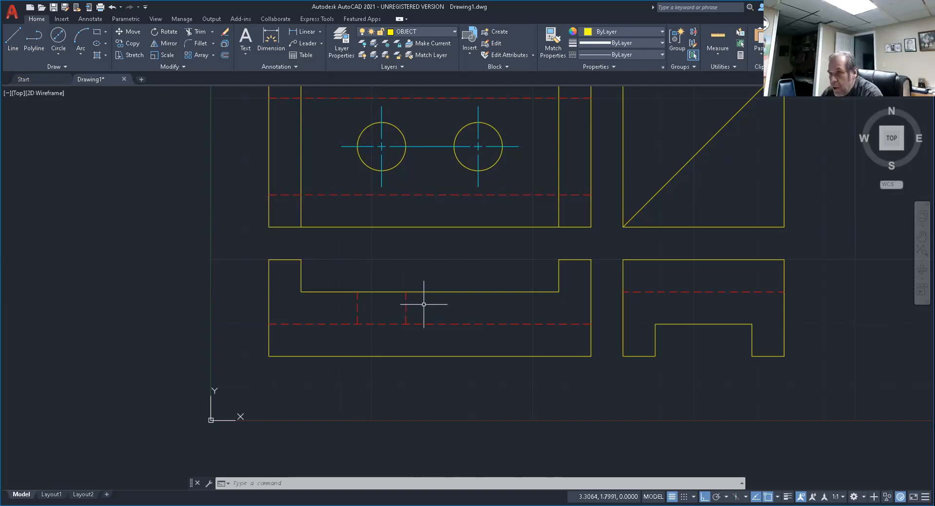
Draw a diagonal line in the front view from the left hidden hole edge's lower end to the right edge's upper end.
scroll(390, 299, up, 4)
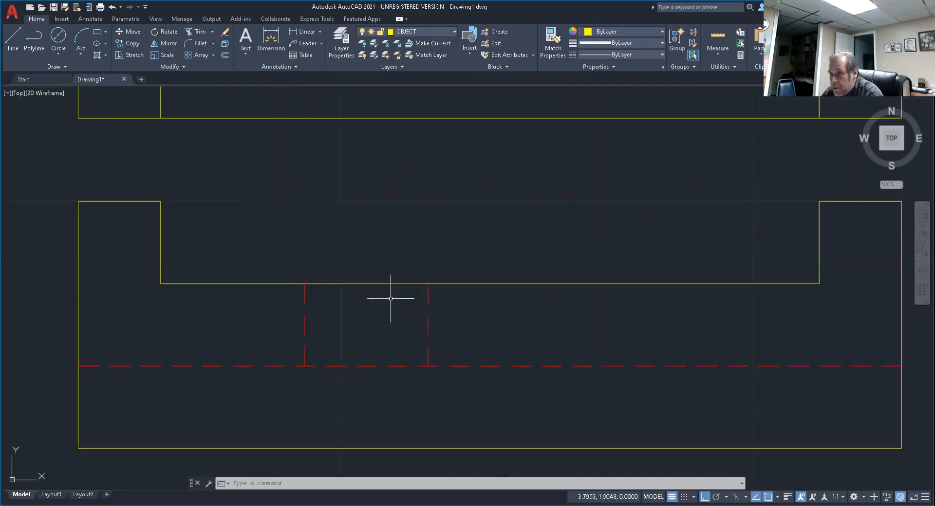
click(13, 39)
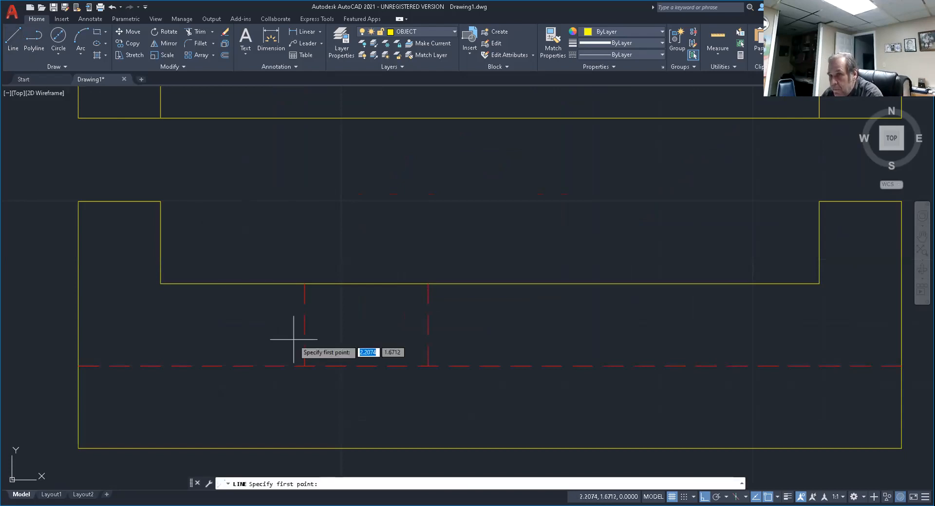
click(305, 366)
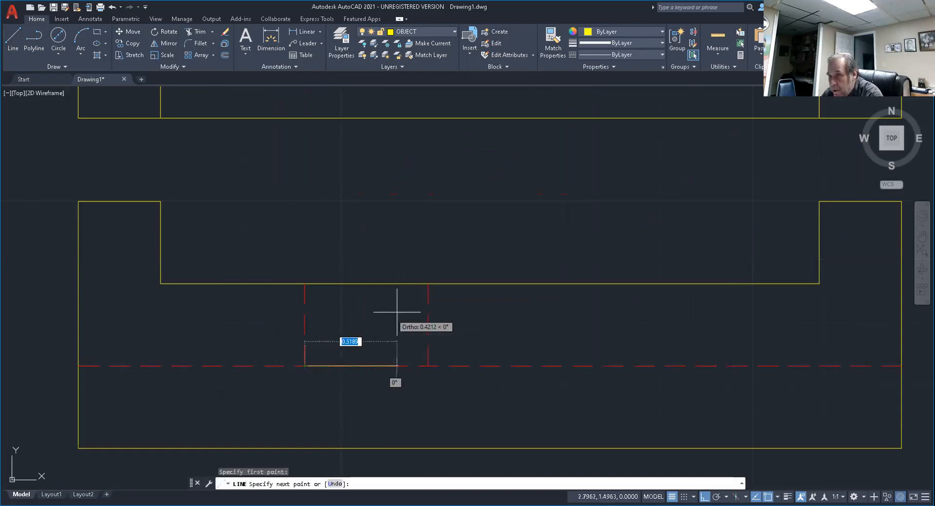
click(428, 283)
key(Escape)
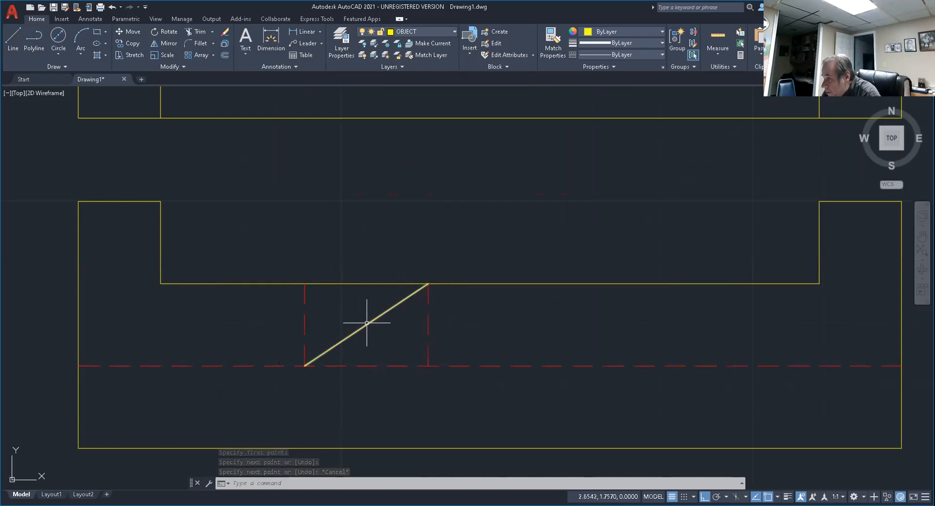
Copy the left circle's three vertical centre line segments from the circle's centre to the diagonal line's midpoint in the front view.
scroll(411, 271, down, 4)
middle_drag(411, 271, 428, 336)
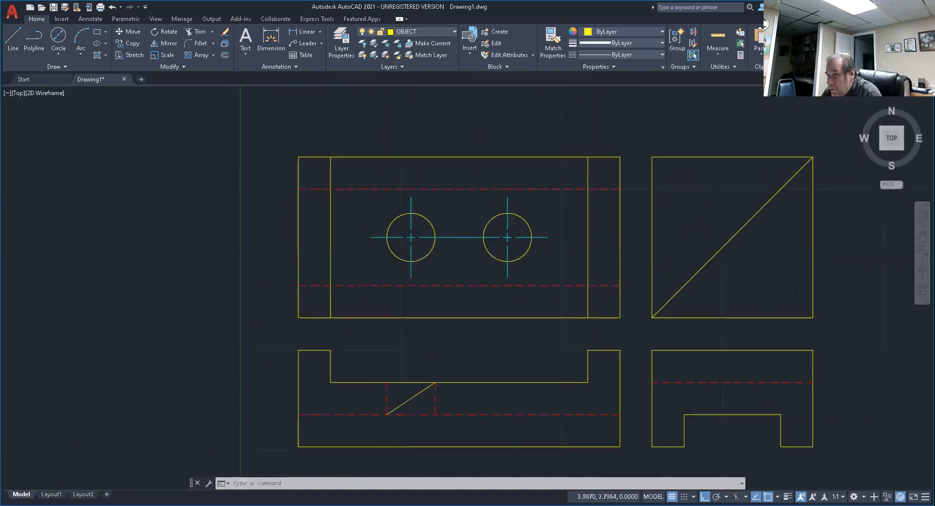
scroll(418, 276, up, 2)
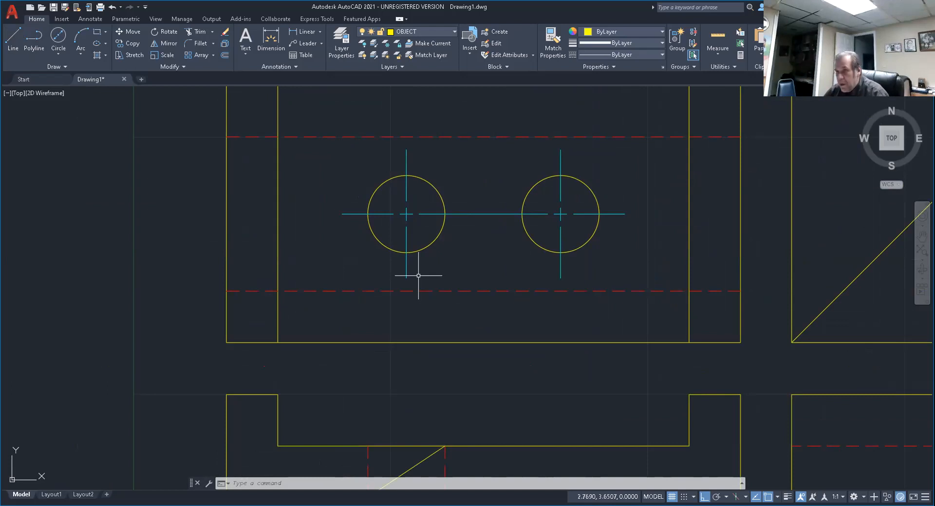
key(Escape)
key(Escape)
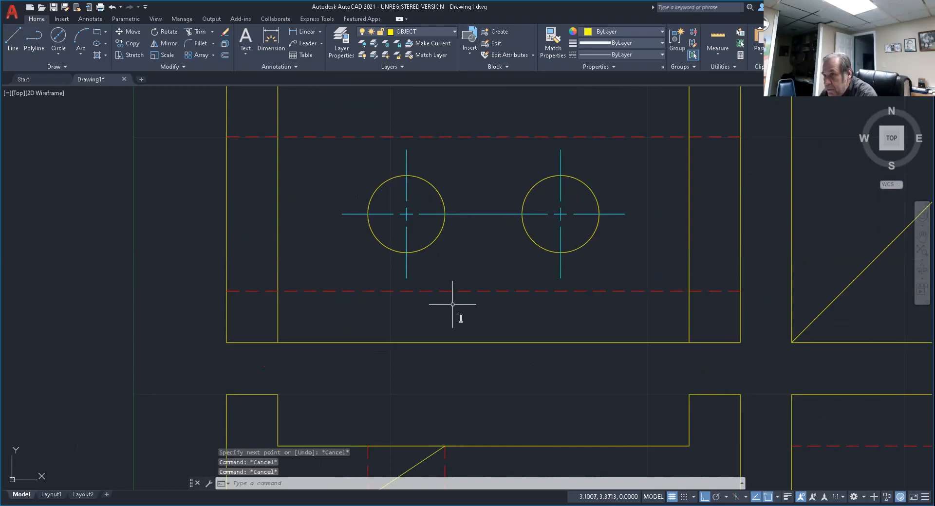
text(c)
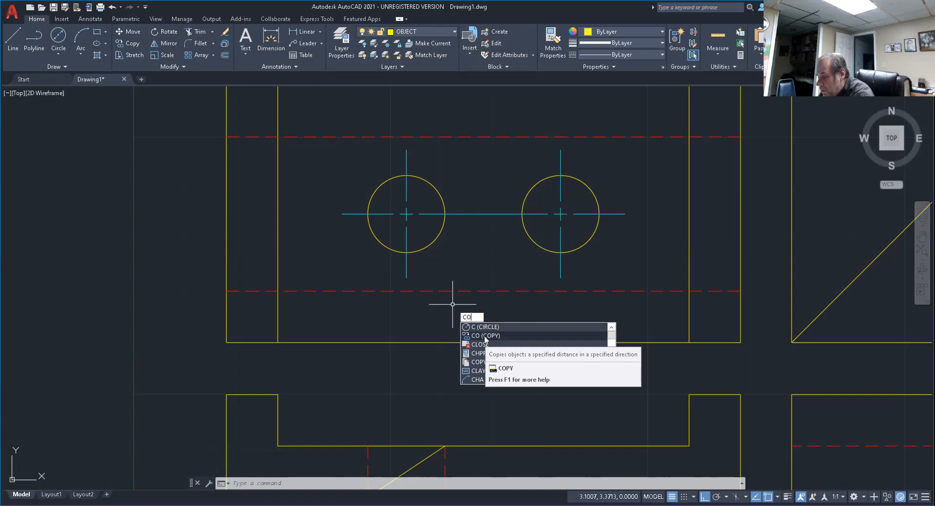
text(o)
key(Return)
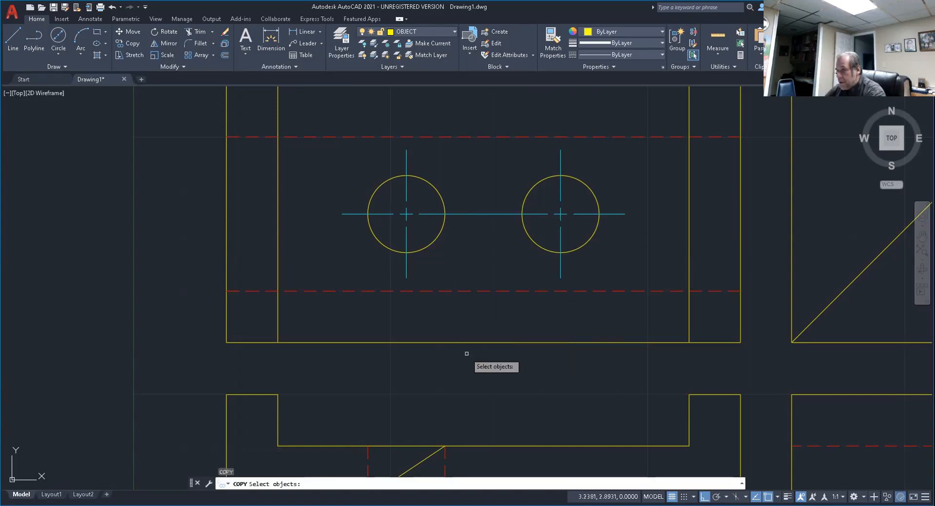
click(406, 190)
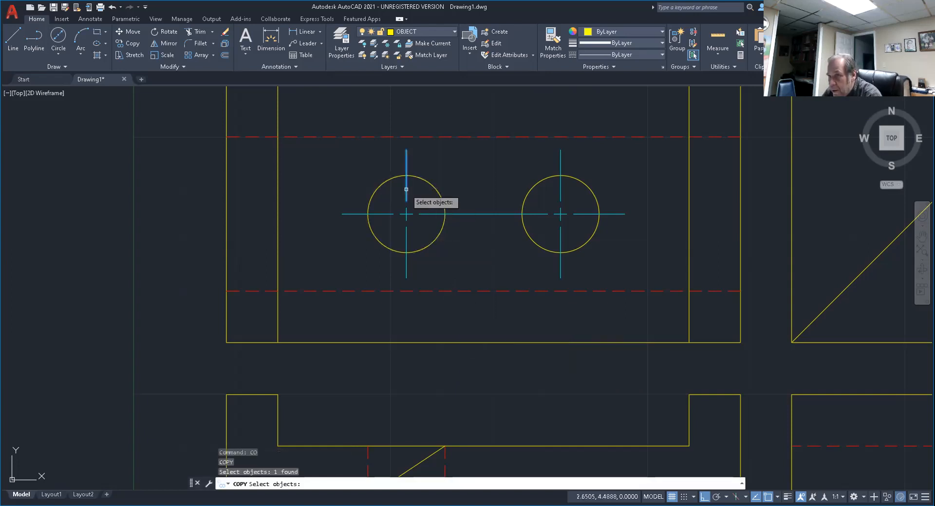
click(407, 210)
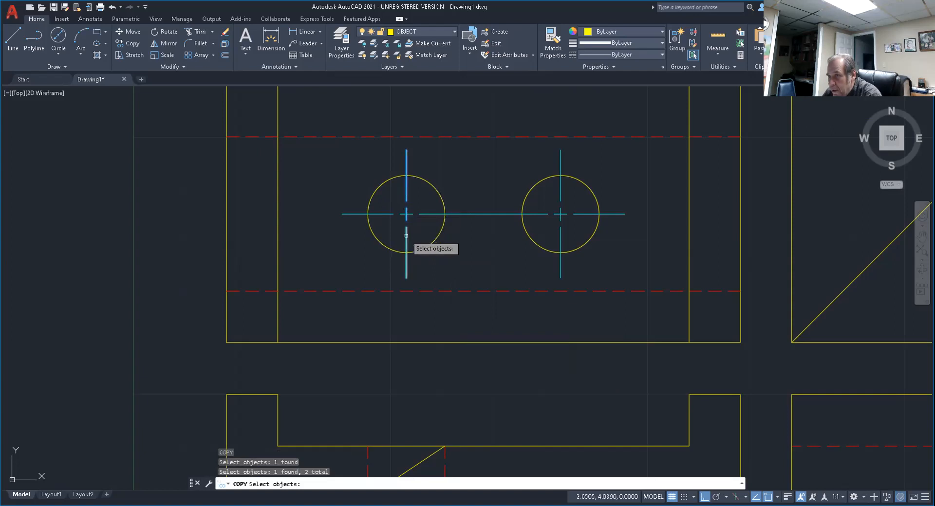
click(407, 236)
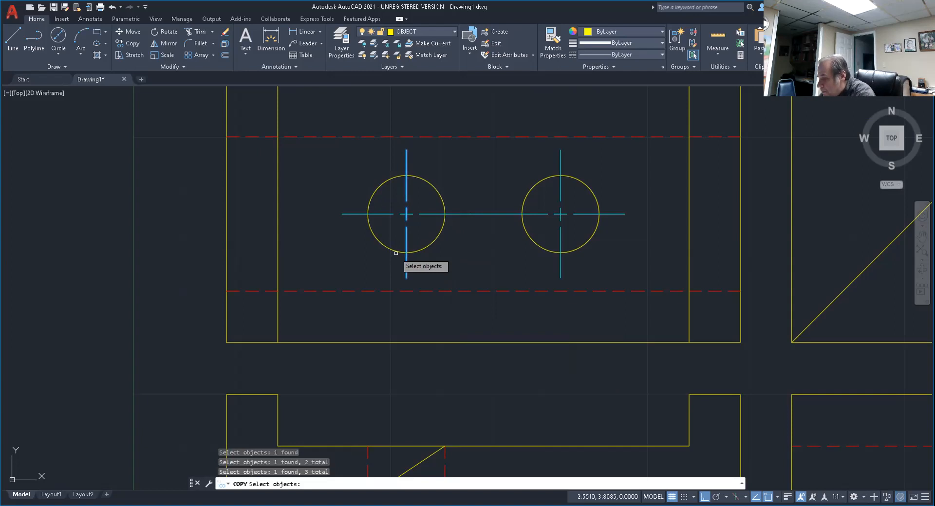
key(Return)
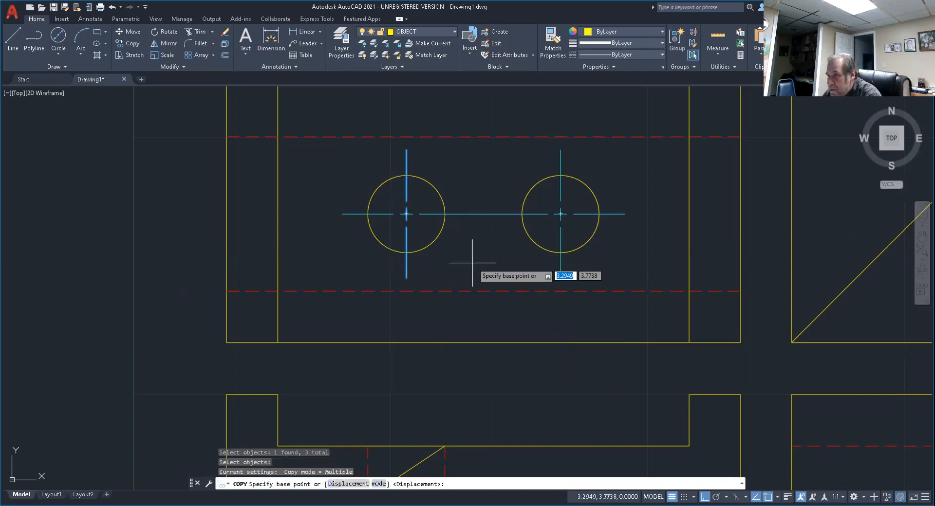
scroll(382, 202, up, 5)
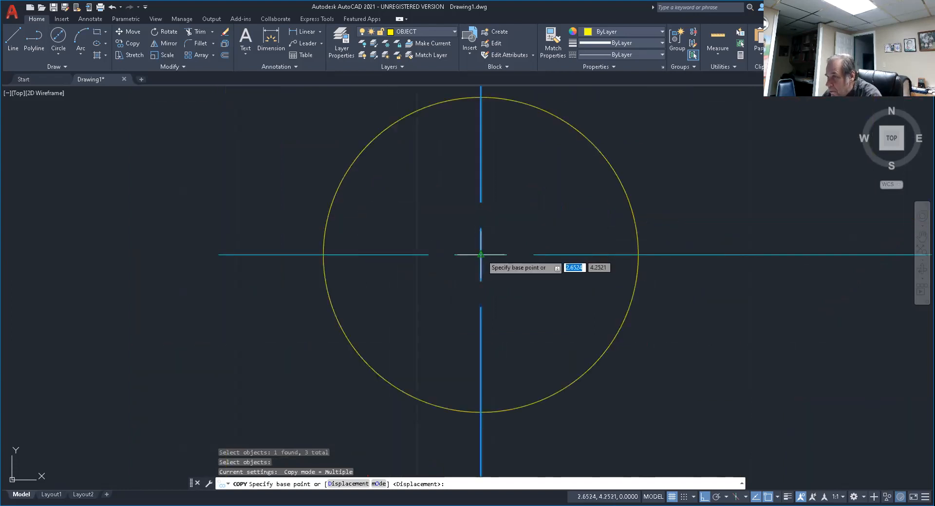
click(480, 254)
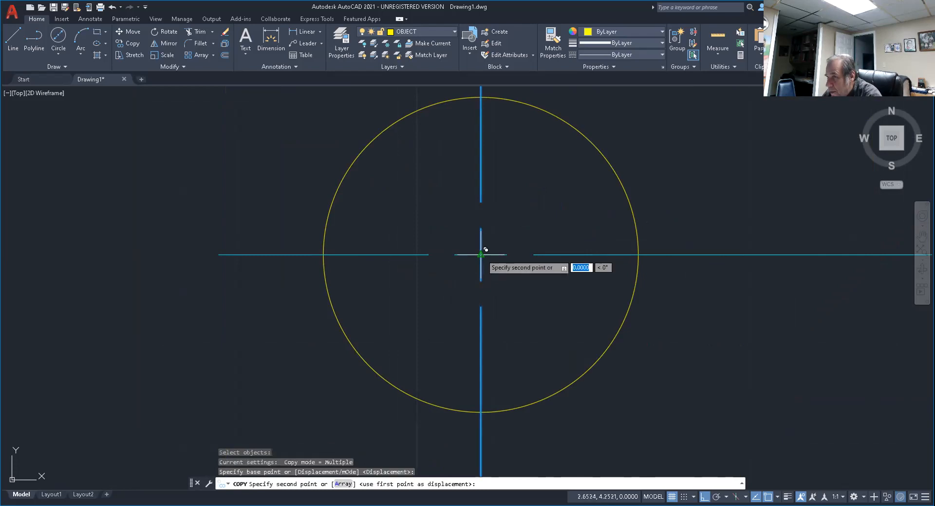
scroll(484, 260, down, 8)
scroll(470, 347, up, 5)
scroll(466, 350, up, 2)
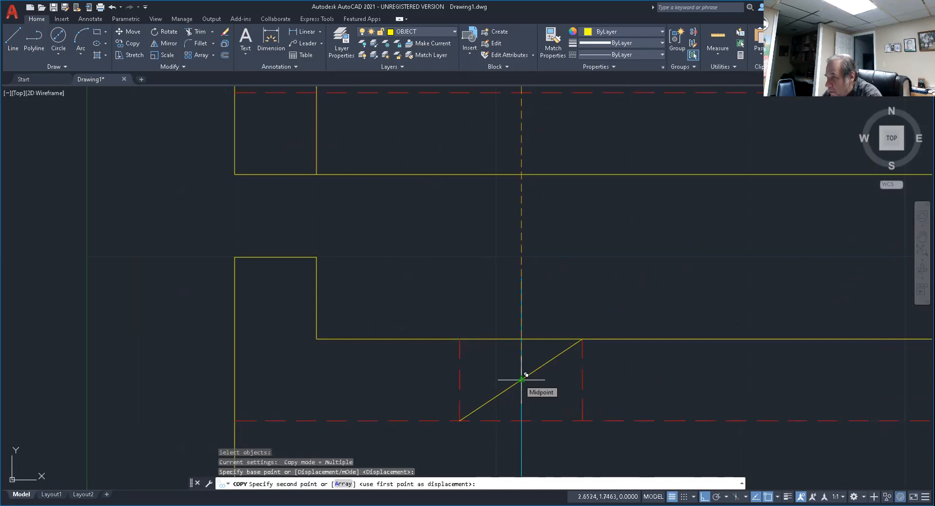
key(Escape)
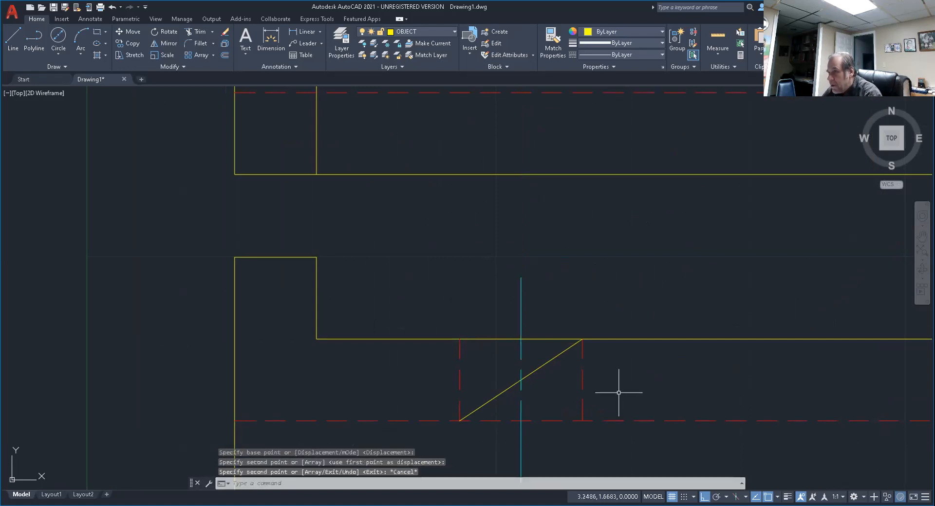
Erase the diagonal construction line between the hidden hole edges in the front view.
scroll(599, 201, down, 3)
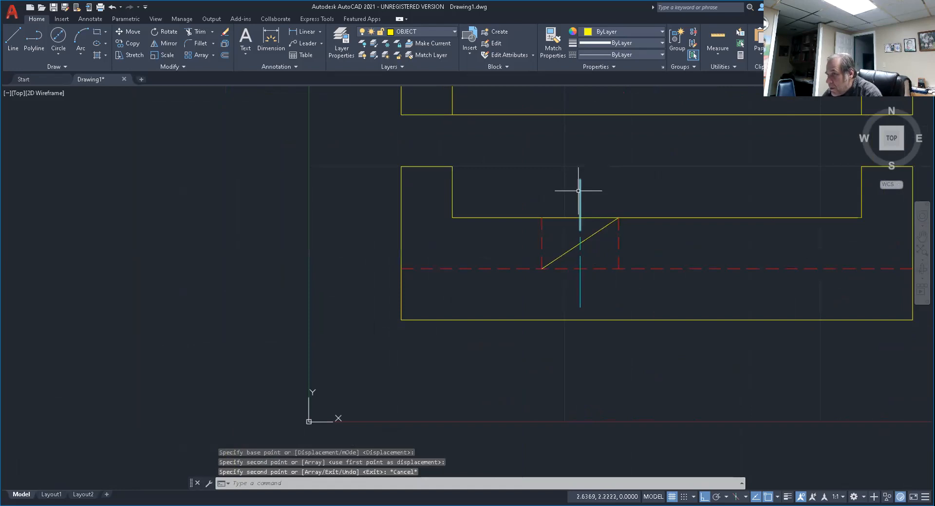
scroll(583, 248, up, 10)
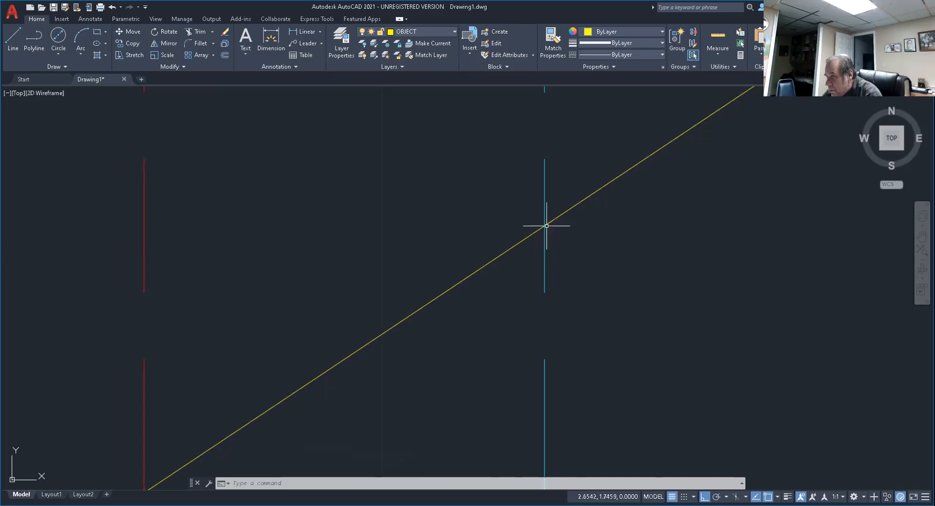
scroll(562, 235, up, 2)
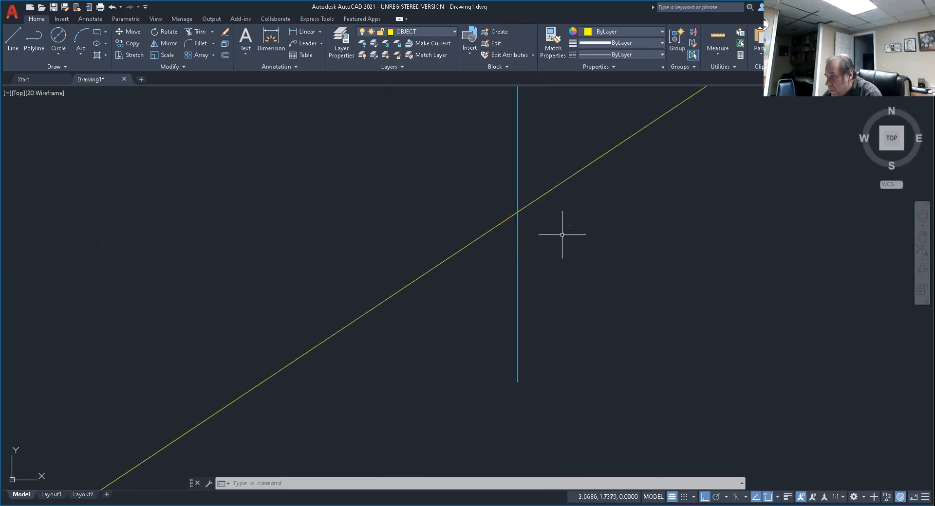
scroll(562, 234, down, 7)
middle_drag(578, 240, 548, 268)
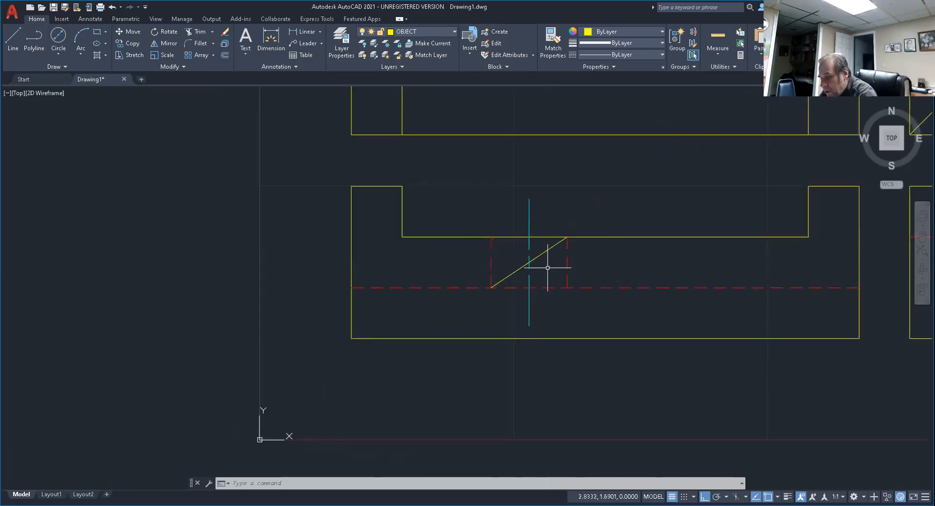
key(Escape)
key(Escape)
key(Escape)
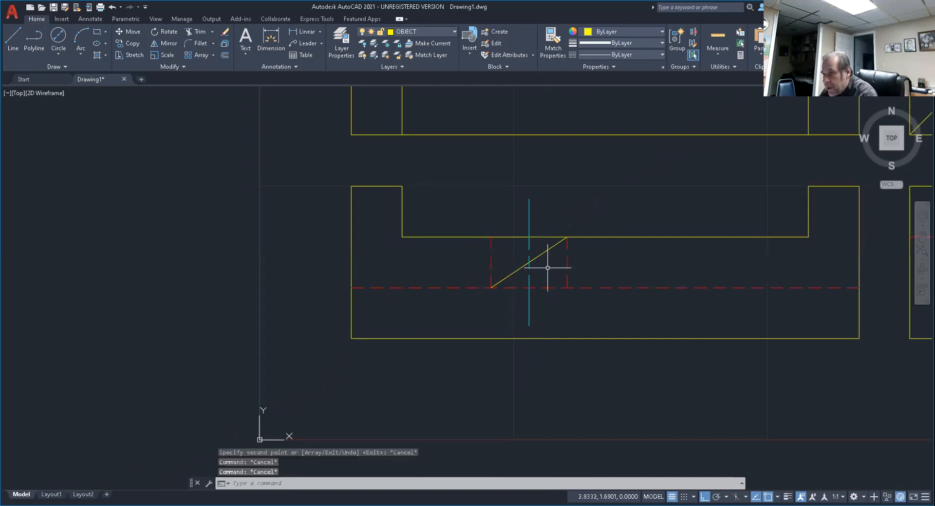
text(e)
key(Return)
click(544, 250)
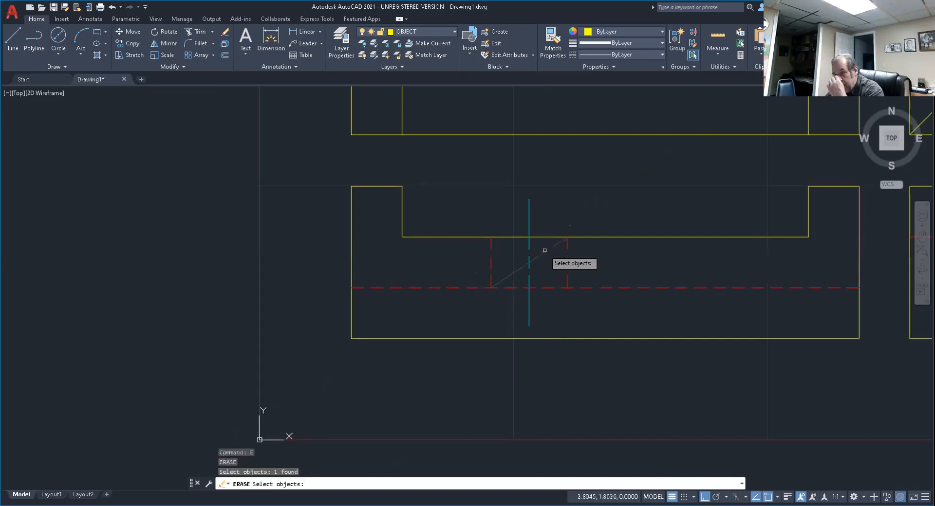
key(Return)
Offset the front view's notch floor upward and its long dashed line downward by 0.25.
scroll(567, 276, down, 4)
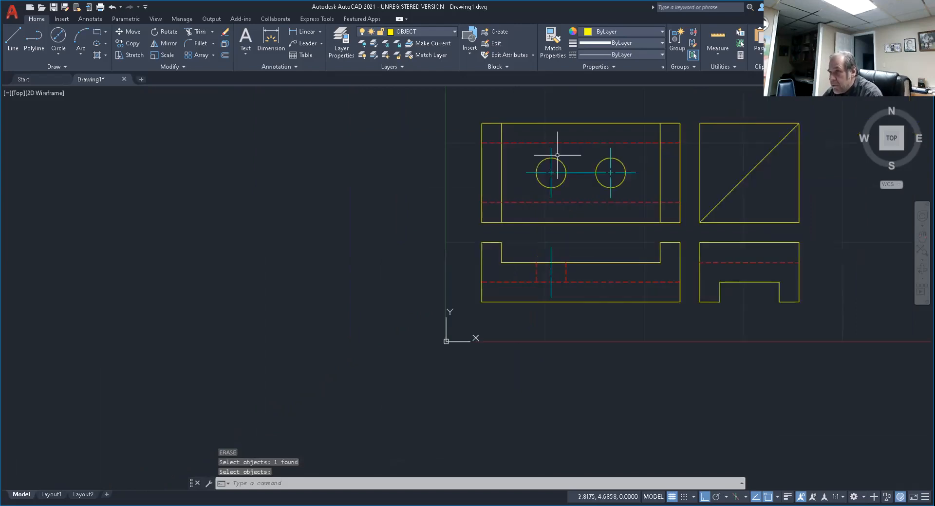
scroll(557, 155, up, 6)
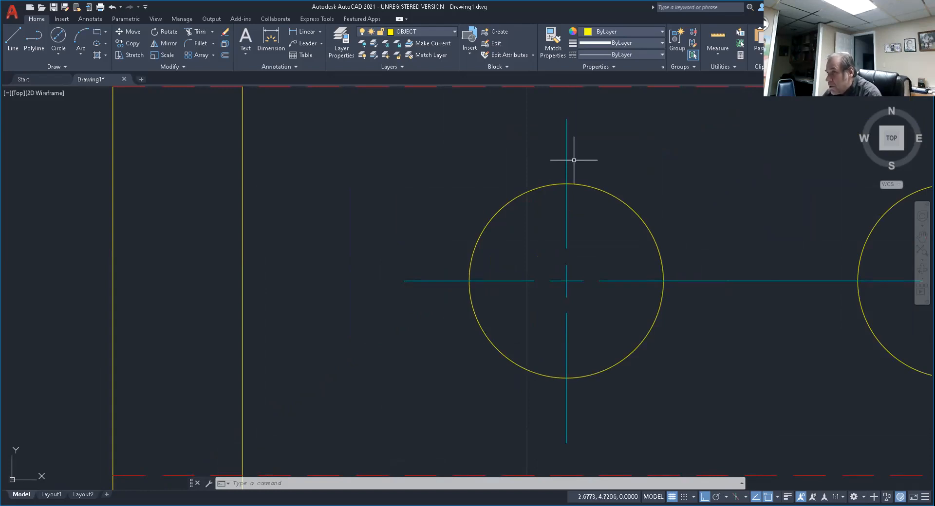
scroll(574, 160, down, 3)
middle_drag(603, 340, 590, 284)
scroll(590, 284, up, 2)
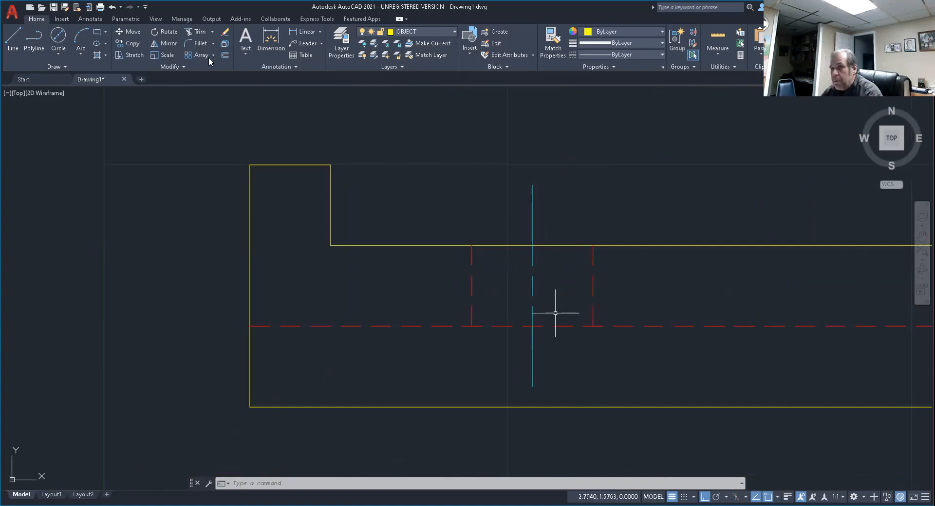
click(225, 57)
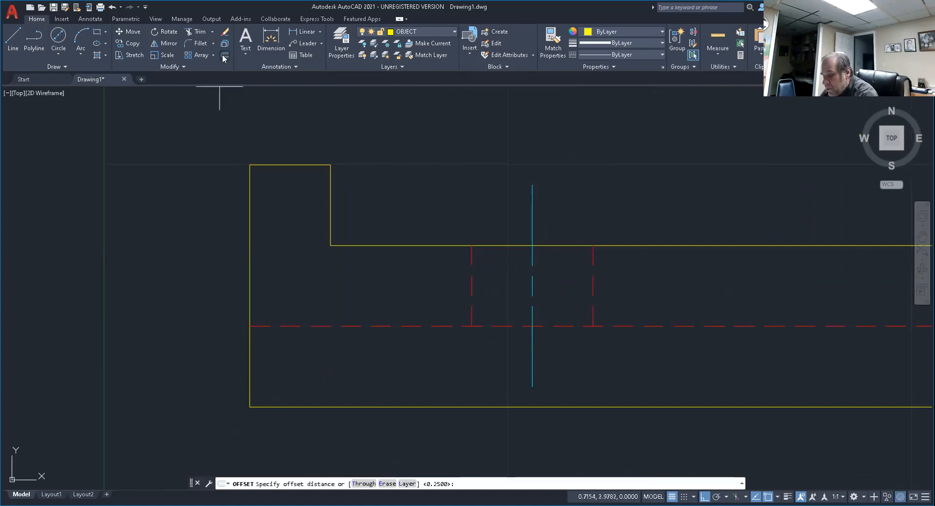
text(.25)
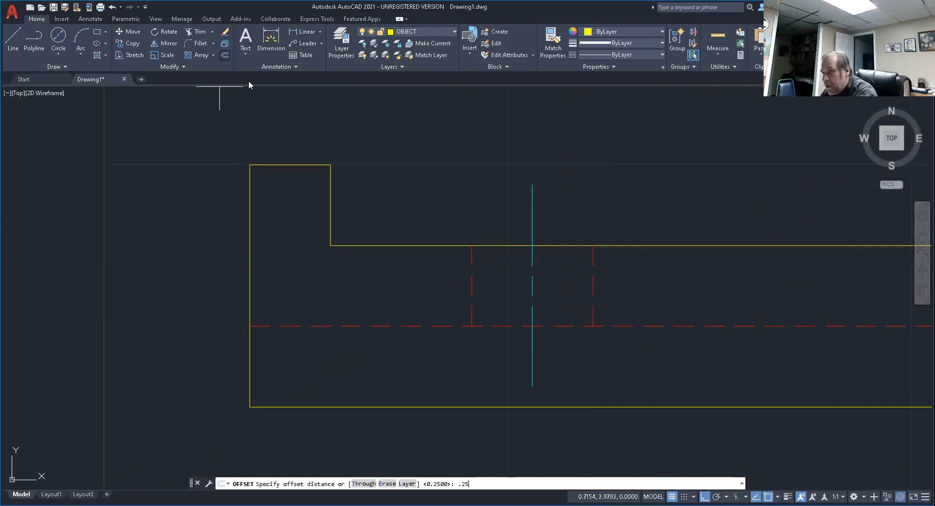
key(Return)
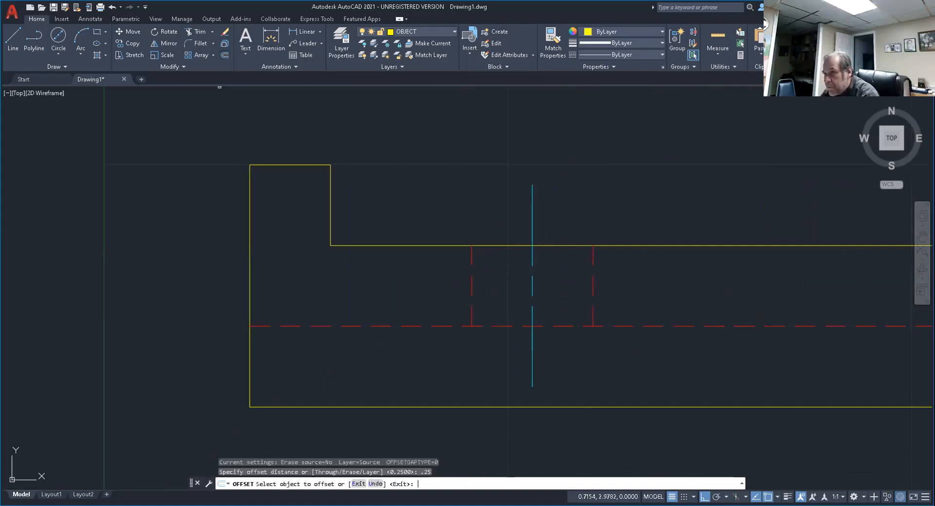
click(551, 246)
click(560, 219)
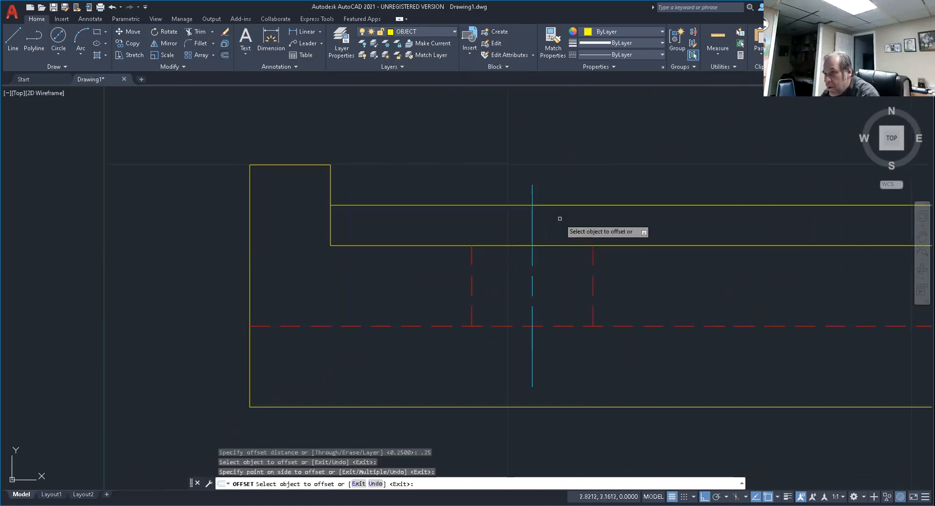
click(565, 327)
click(573, 367)
key(Escape)
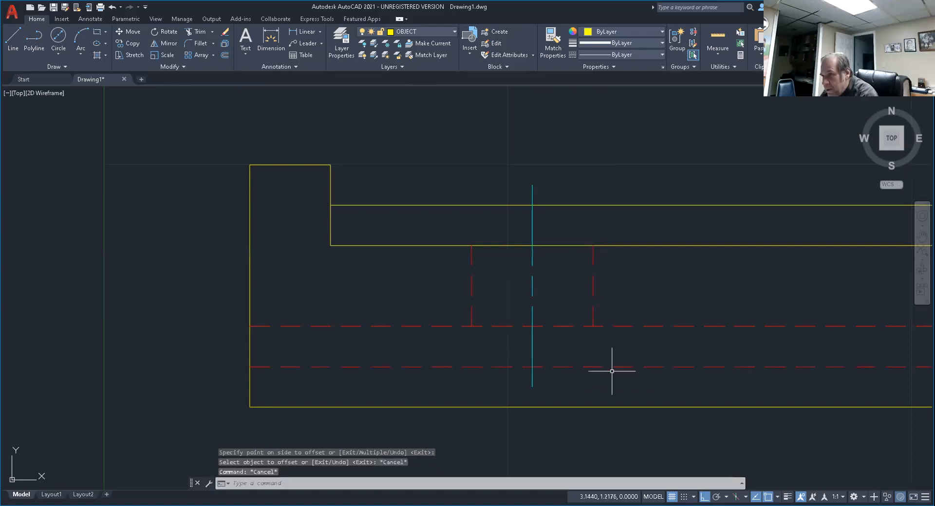
Trim both ends of the front view's vertical centre line back to the two offset lines.
text(tr)
key(Return)
click(533, 191)
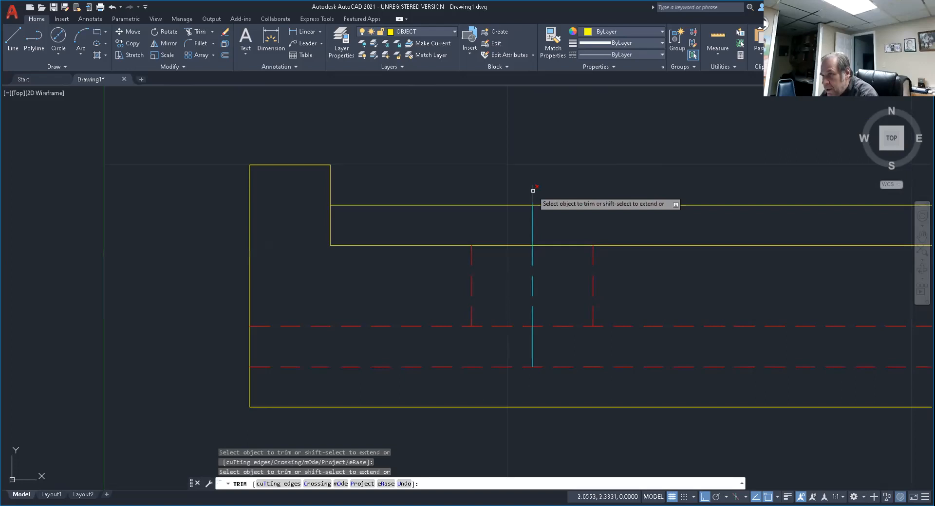
click(532, 192)
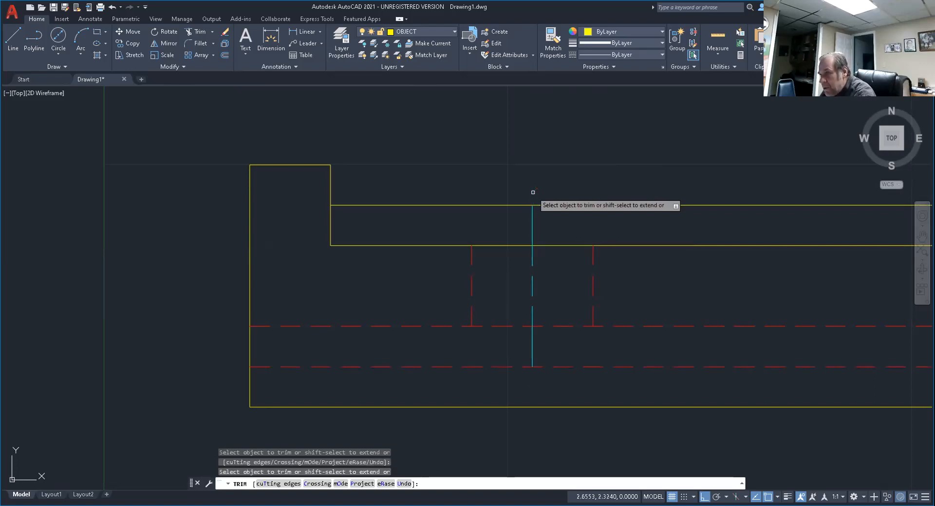
key(Return)
Erase the two offset construction lines above the front view's notch floor and below its long hidden line.
text(elect objects:)
key(Return)
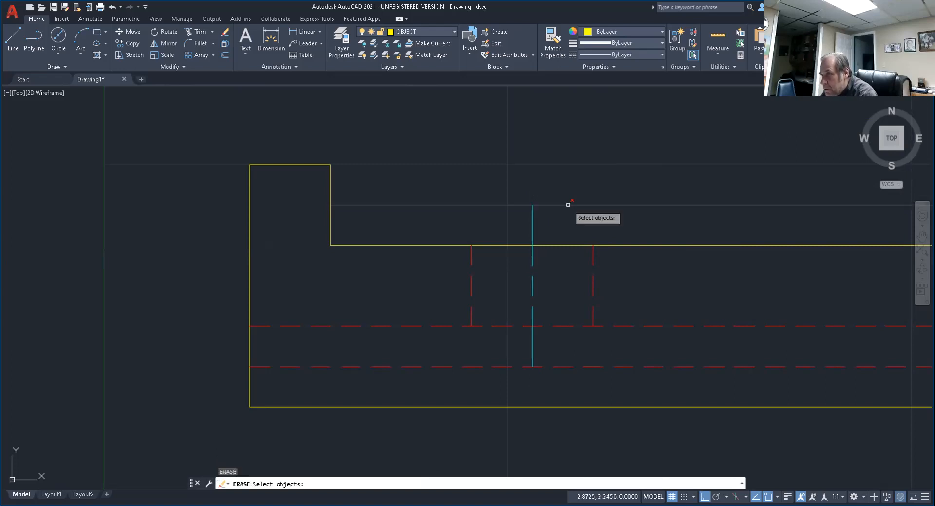
click(568, 205)
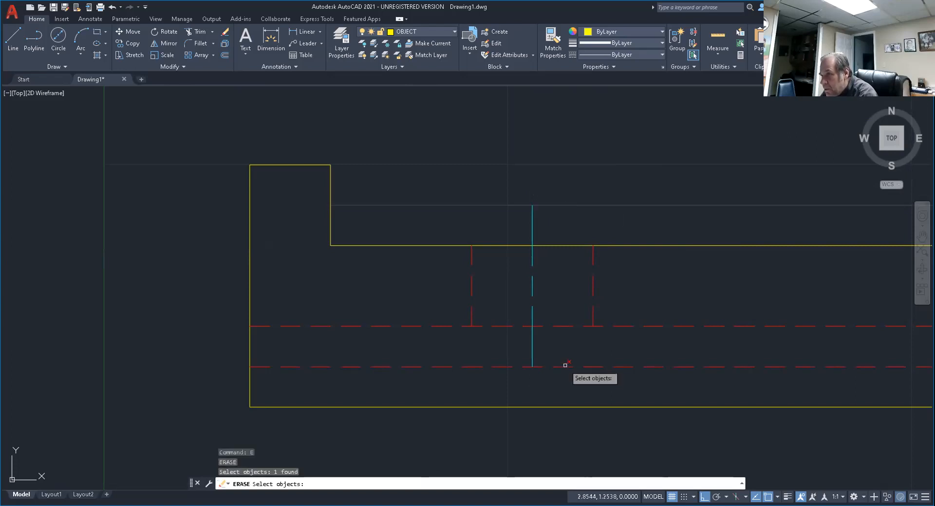
click(565, 366)
key(Return)
scroll(565, 367, down, 2)
middle_drag(601, 350, 516, 321)
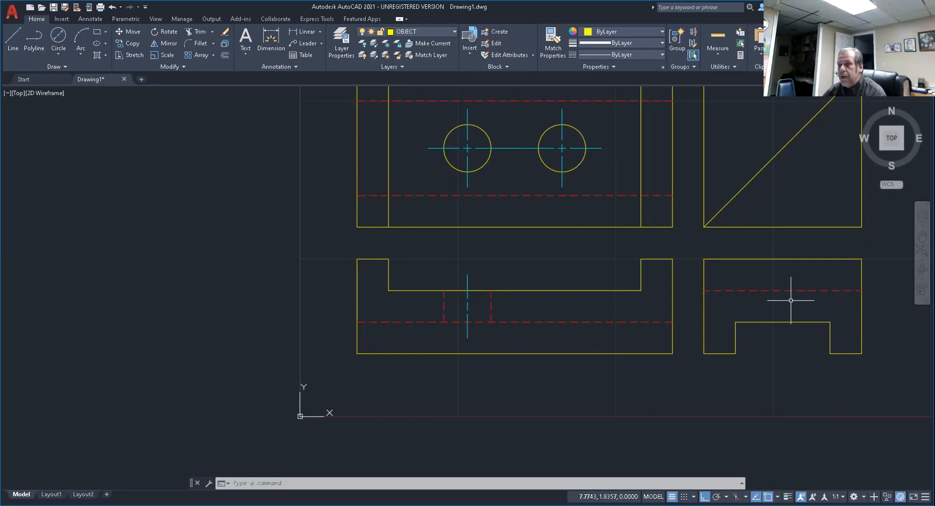
Copy the left hole's hidden edges and centre line in the front view from the left circle's centre to the right circle's centre.
scroll(594, 213, down, 3)
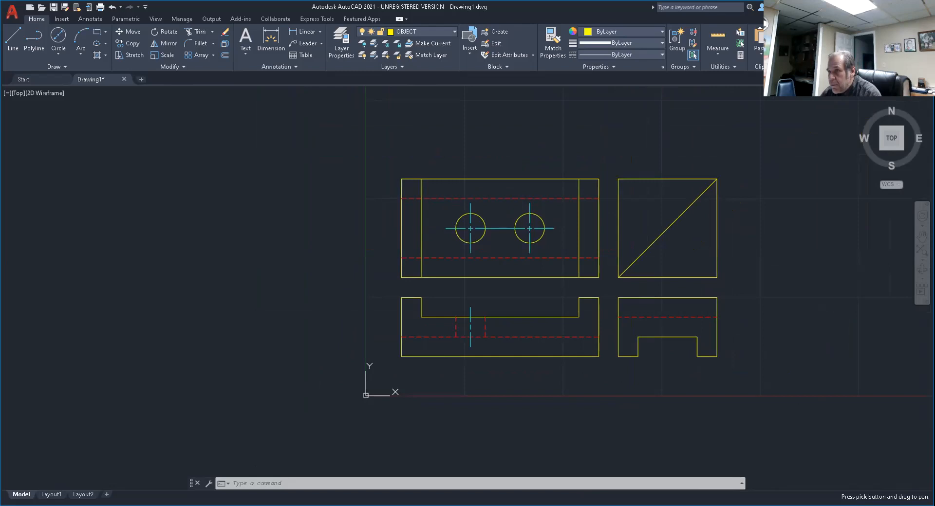
scroll(547, 274, up, 4)
middle_drag(547, 272, 591, 257)
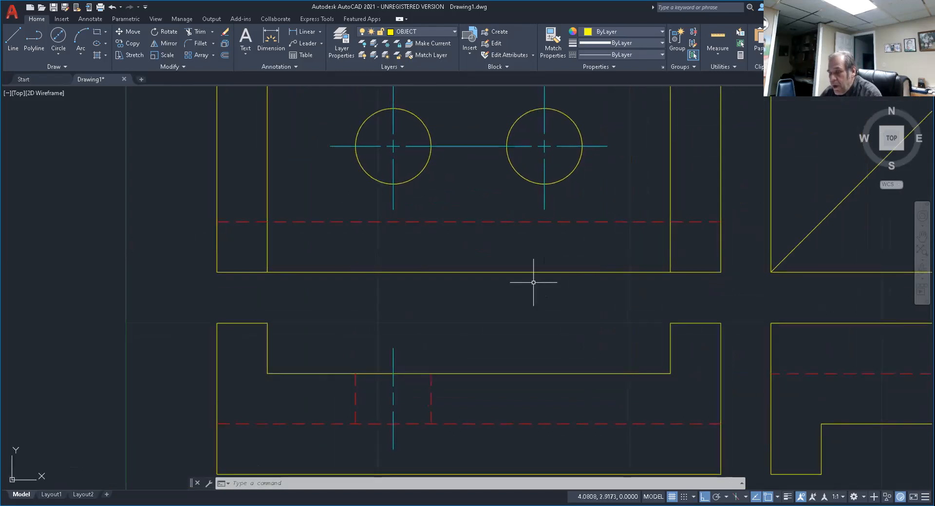
key(Escape)
key(Escape)
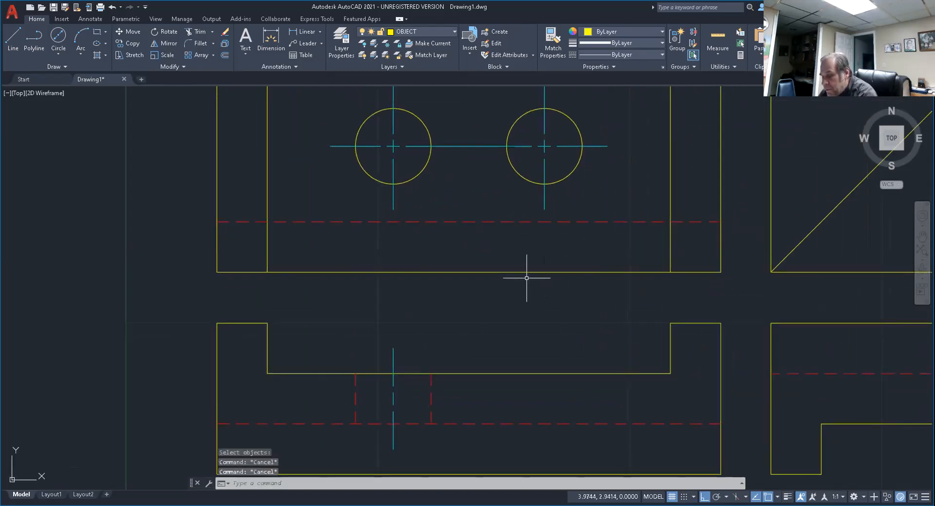
text(co)
key(Return)
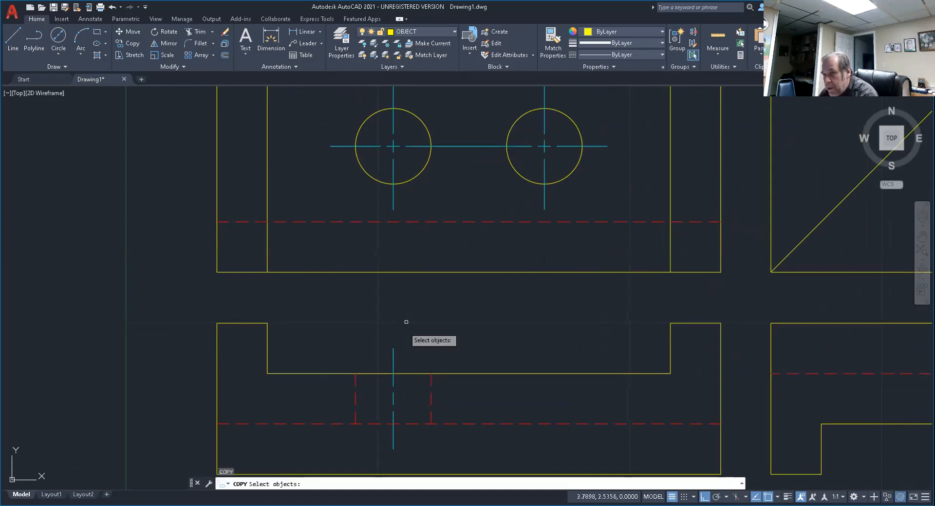
click(330, 323)
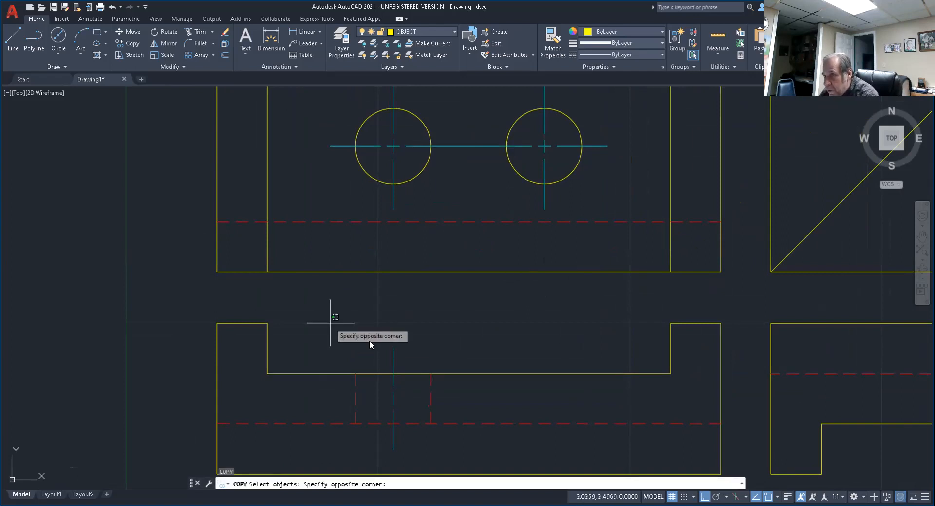
click(454, 459)
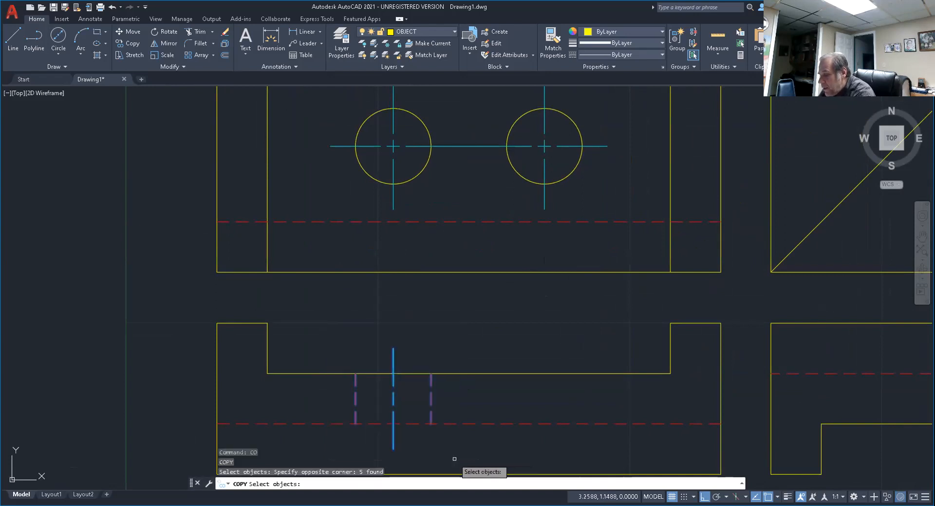
key(Return)
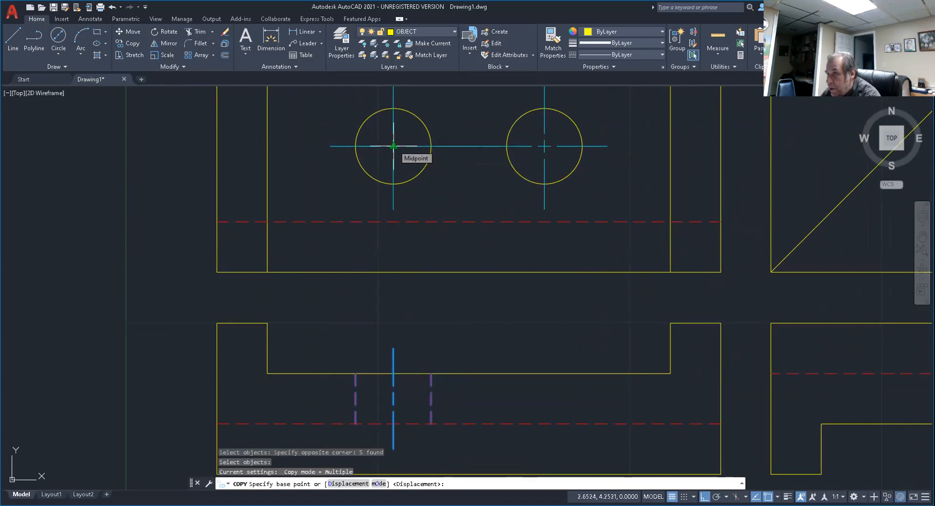
click(394, 146)
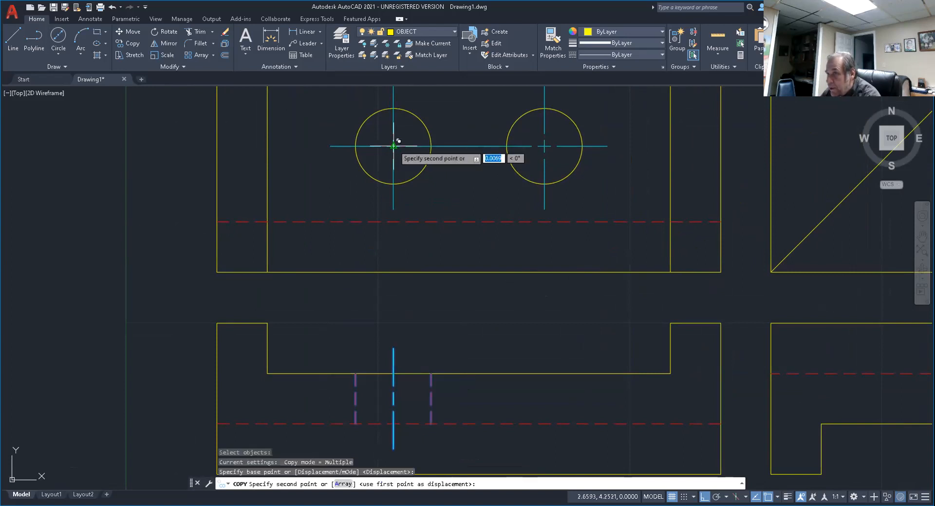
click(545, 145)
key(Escape)
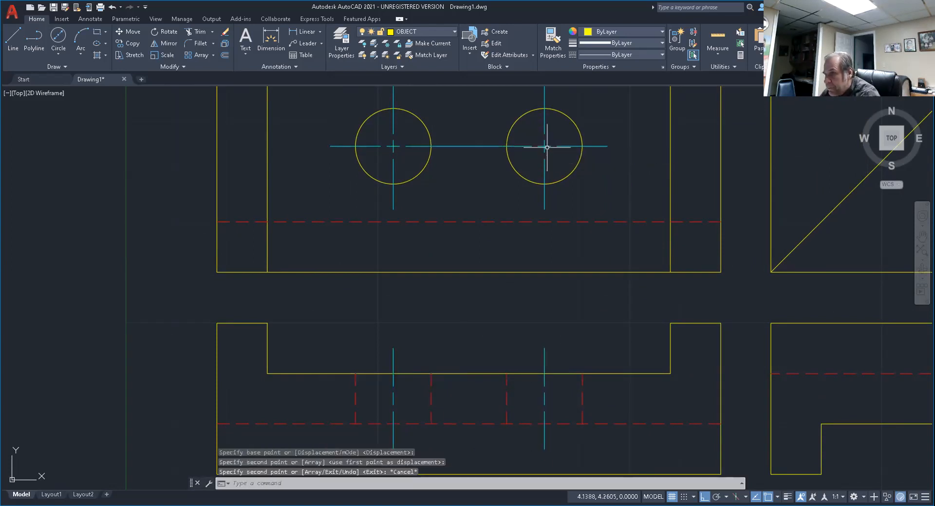
Draw a horizontal projection line from the outer end of the right circle's centre line to beyond the mitre box's diagonal.
scroll(472, 350, down, 2)
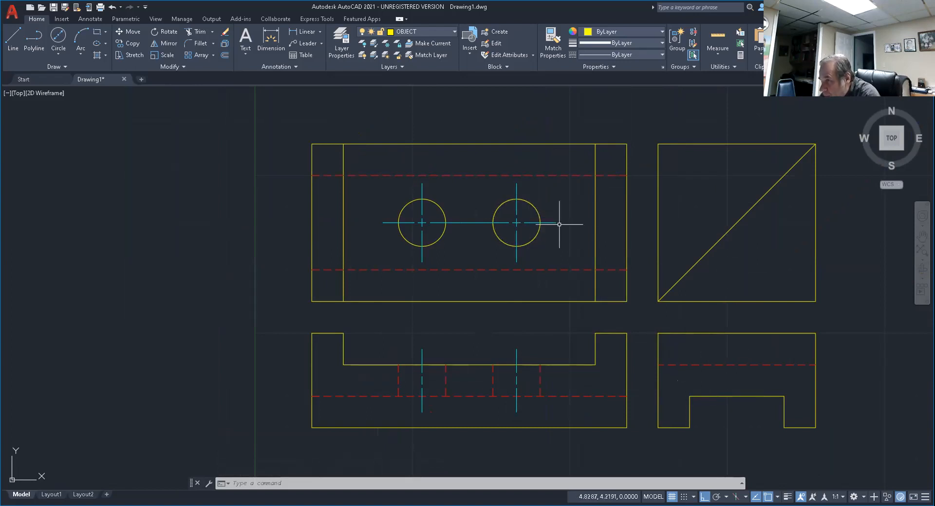
middle_drag(714, 364, 540, 349)
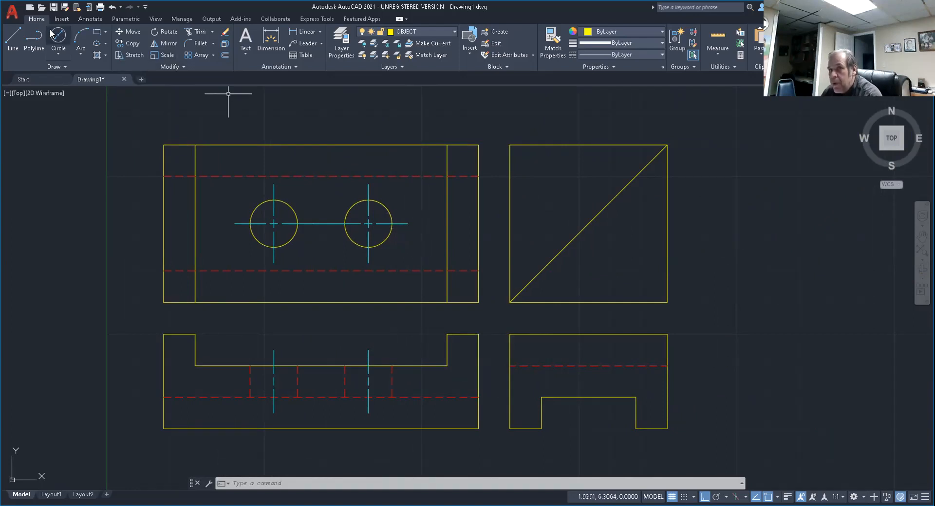
click(13, 36)
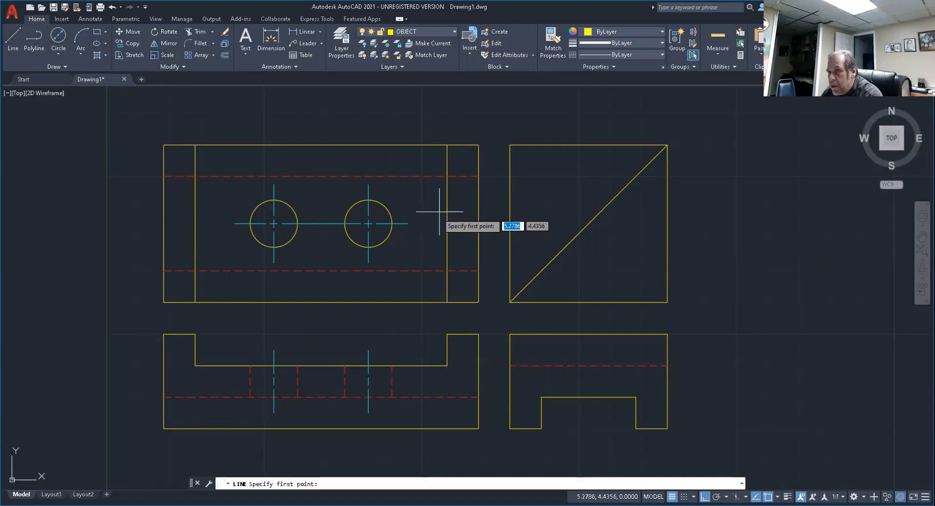
click(408, 223)
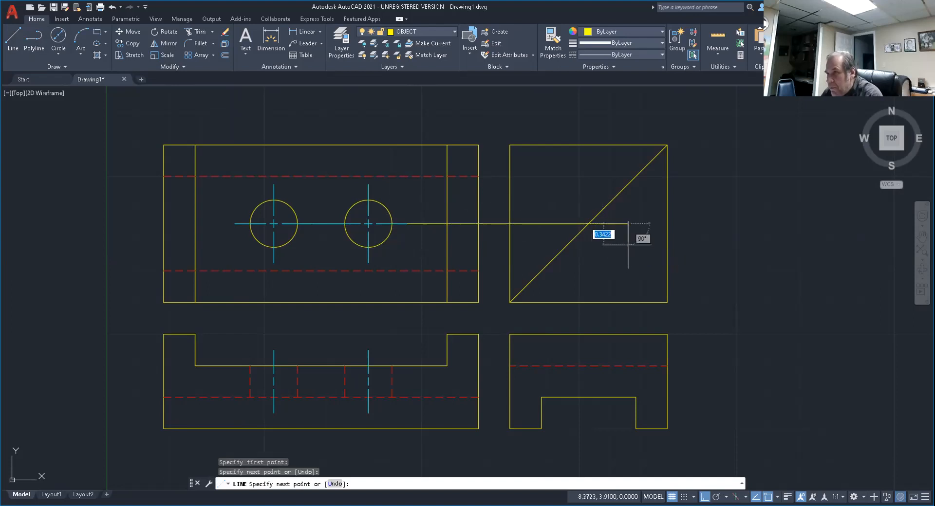
key(Return)
key(Return)
Draw a vertical line from the projection line's intersection with the diagonal down to below the side view.
click(589, 223)
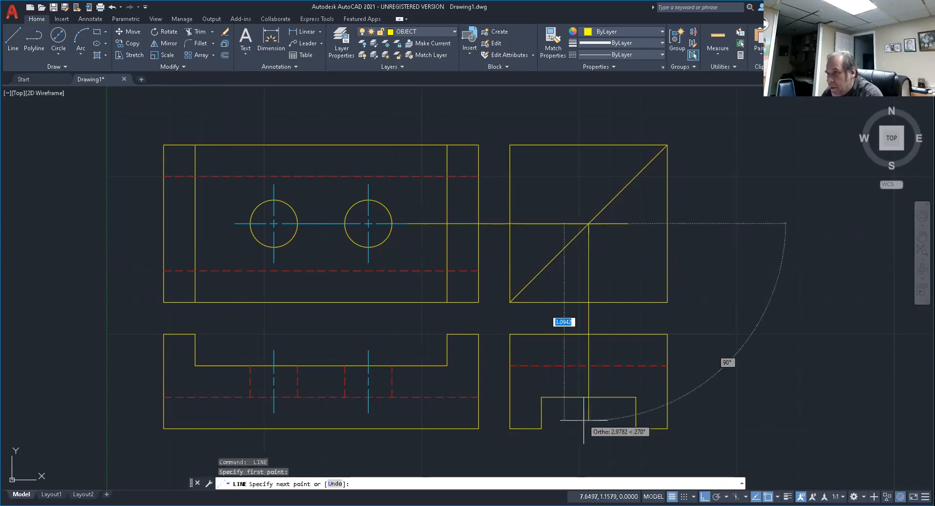
click(590, 452)
key(Return)
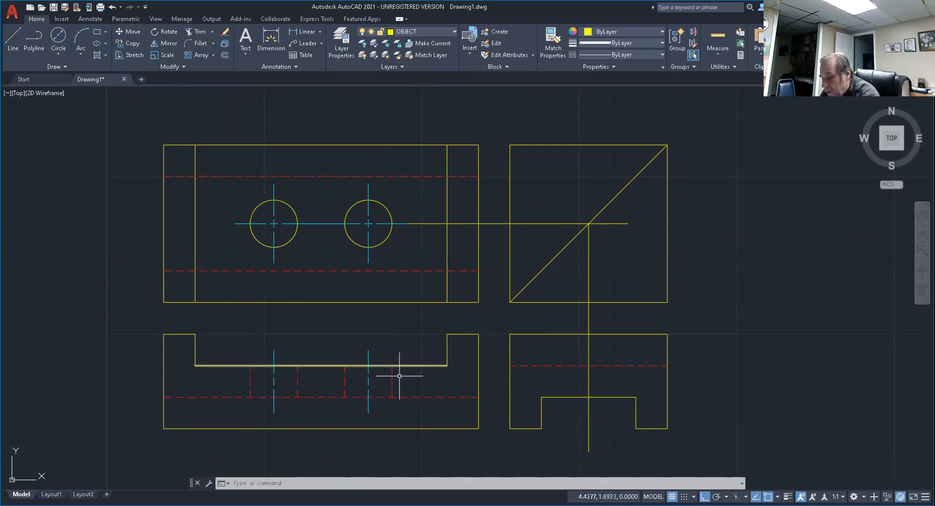
key(Escape)
key(Escape)
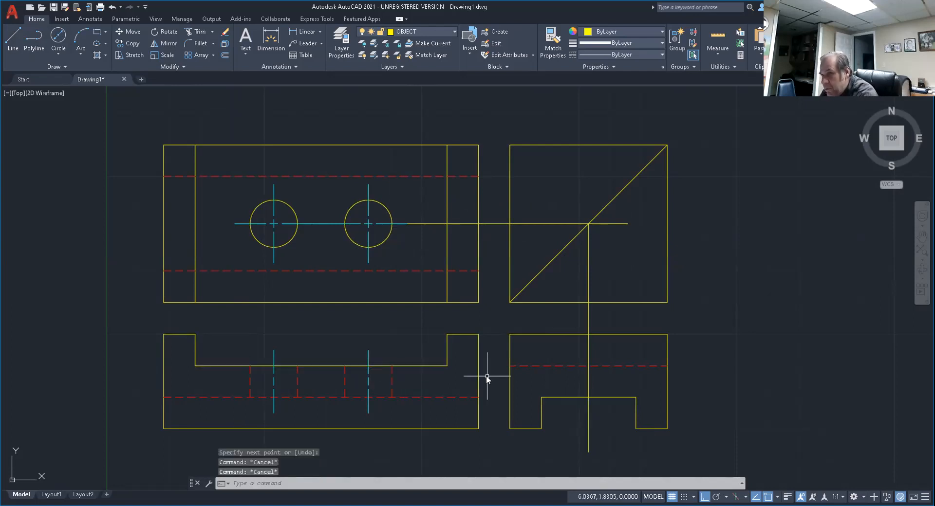
Copy the front view's right hole lines from the centre line's notch floor intersection to where the side view's hidden line meets the vertical projection line.
text(co)
key(Return)
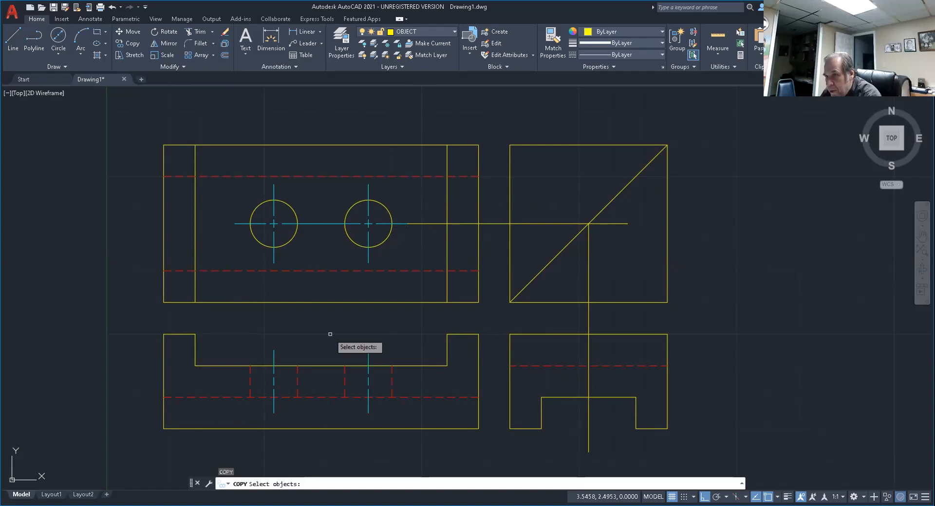
click(330, 335)
click(410, 424)
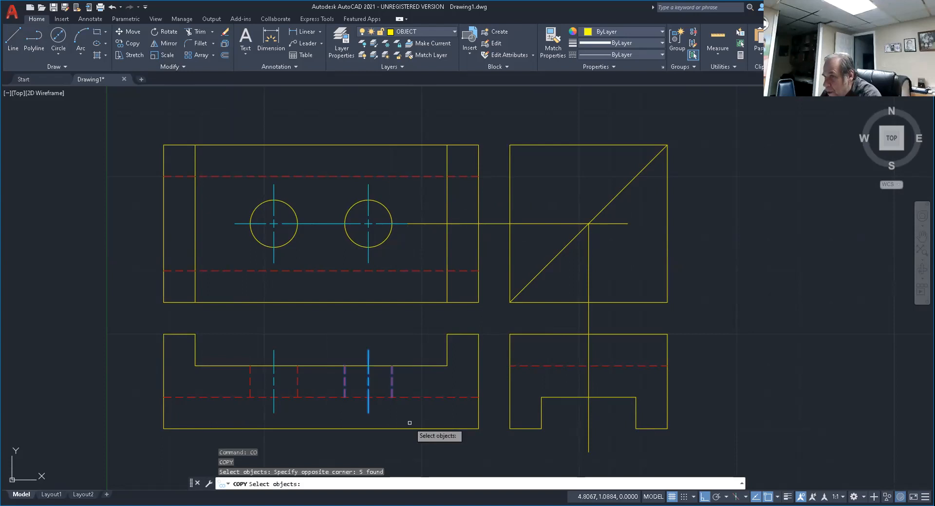
key(Return)
scroll(368, 366, up, 8)
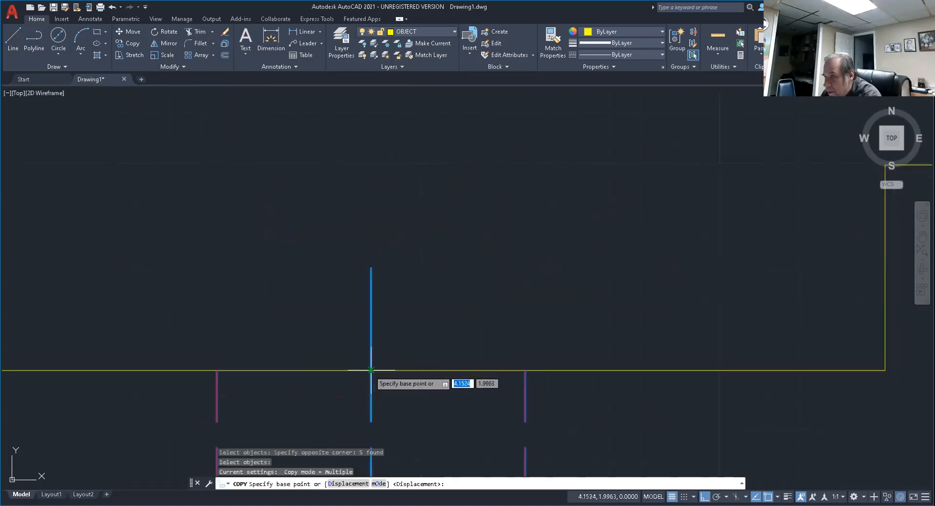
click(371, 371)
scroll(376, 365, down, 2)
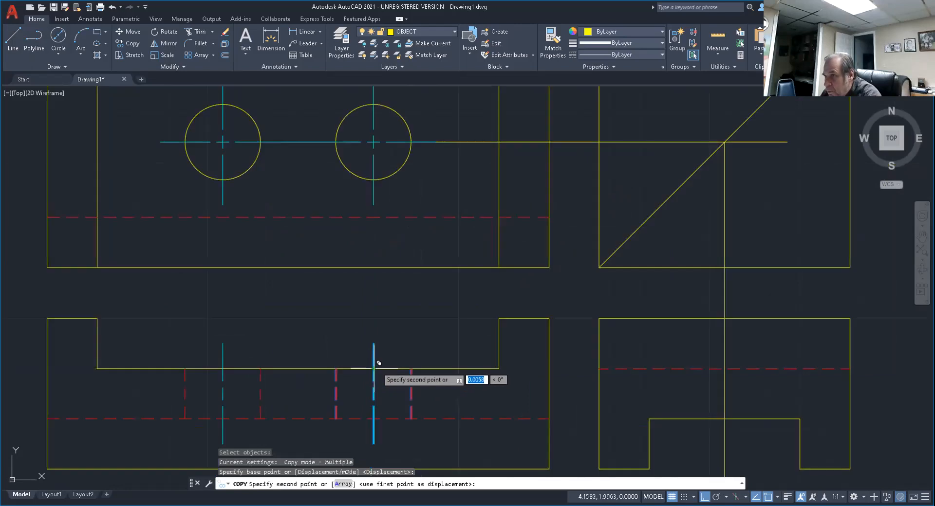
scroll(379, 364, down, 2)
middle_drag(484, 375, 443, 384)
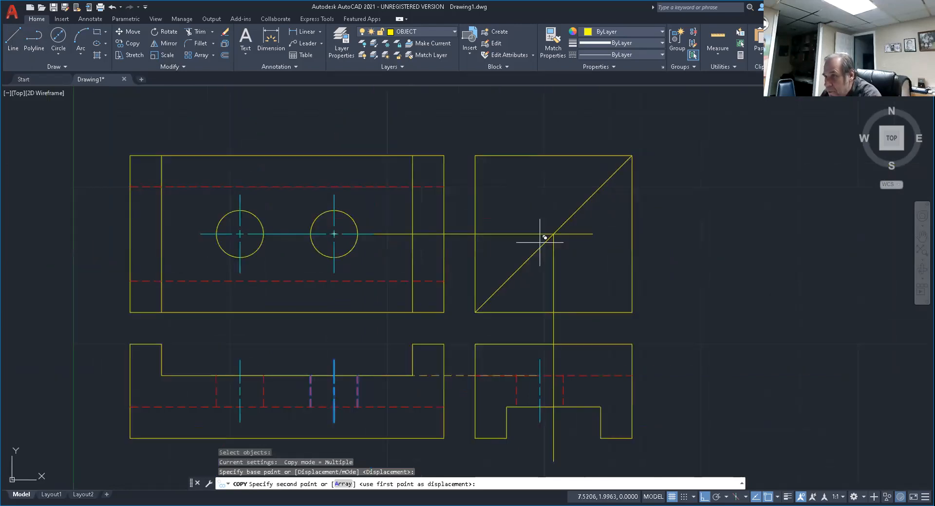
scroll(546, 379, up, 6)
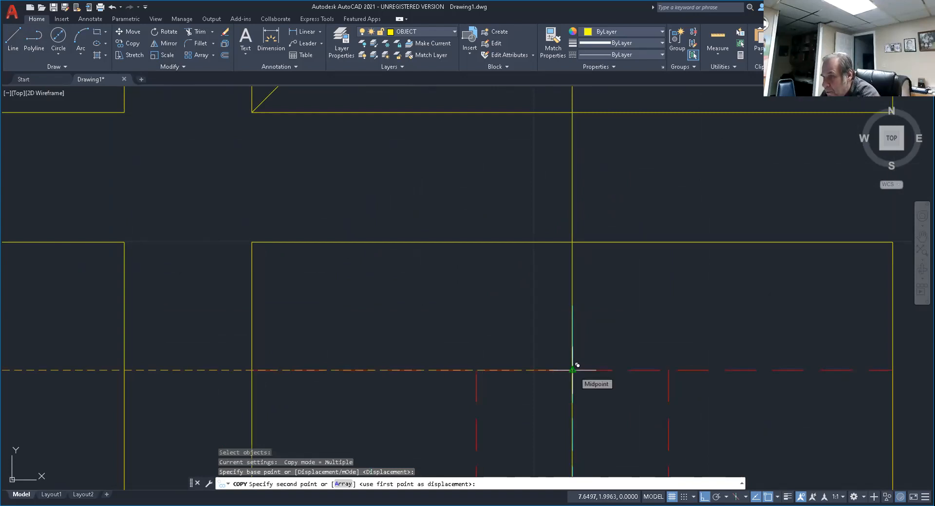
click(577, 365)
key(Escape)
Erase the horizontal and vertical projection lines running through the mitre box and side view.
scroll(600, 362, down, 2)
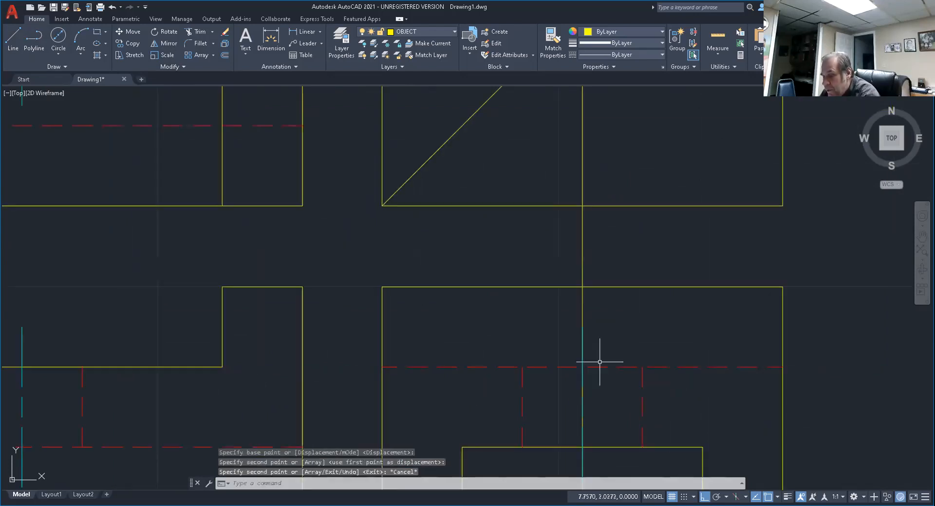
scroll(600, 362, down, 6)
key(Escape)
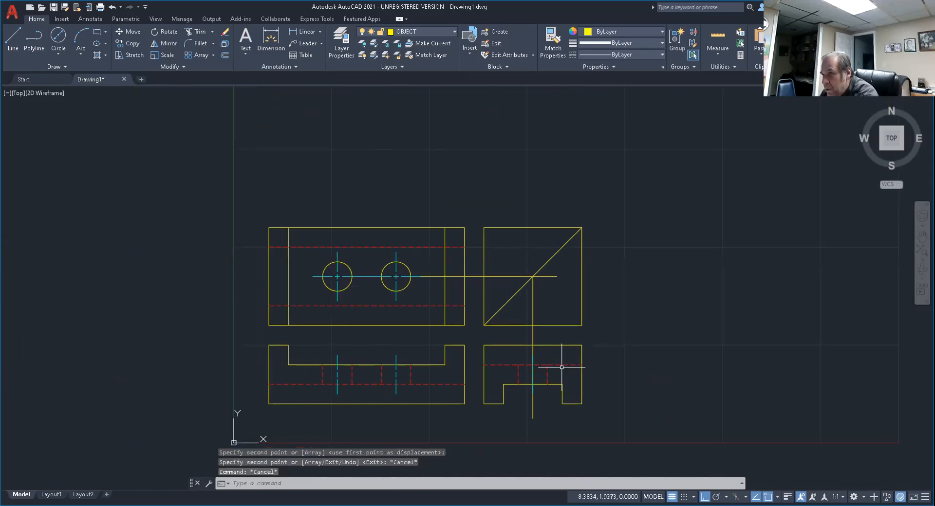
text(e)
key(Return)
click(546, 277)
click(534, 310)
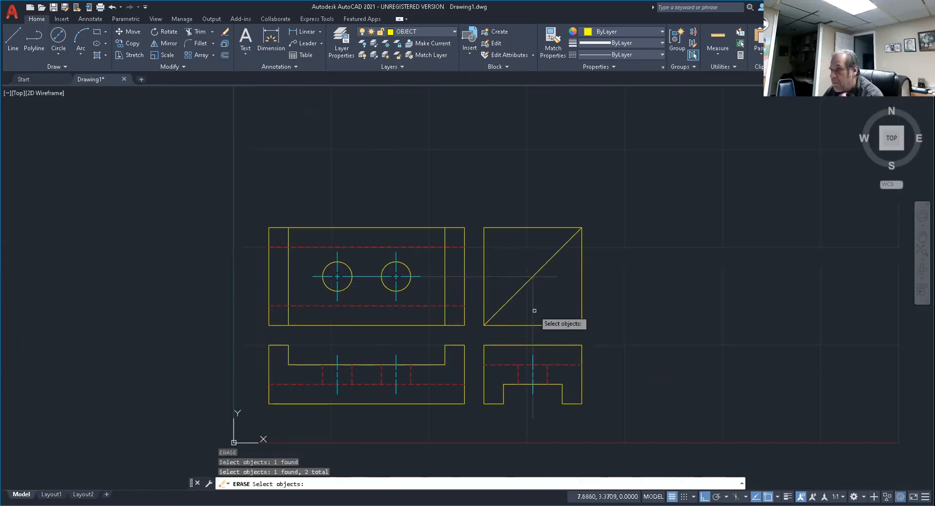
key(Return)
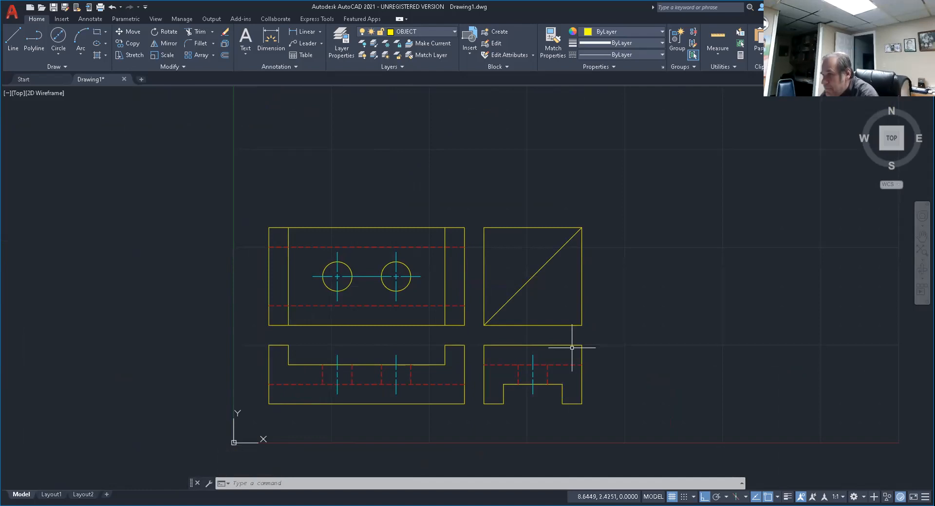
key(Escape)
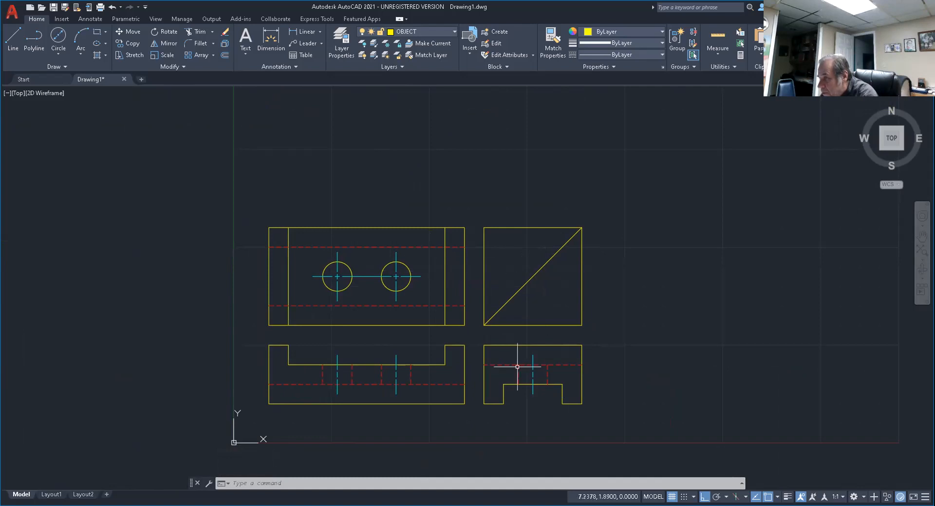
Erase the mitre box above the side view, including its four edges and diagonal line.
key(Escape)
key(Escape)
key(Escape)
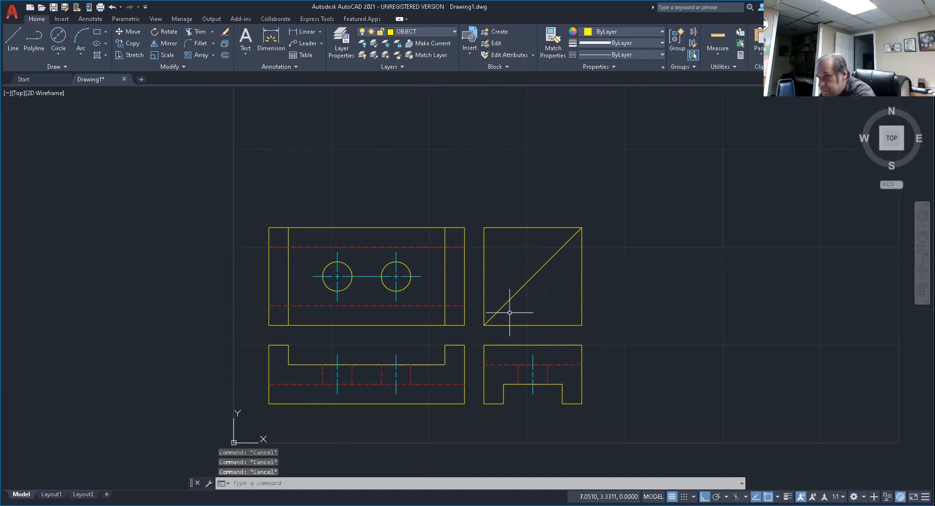
text(E)
key(Return)
click(476, 208)
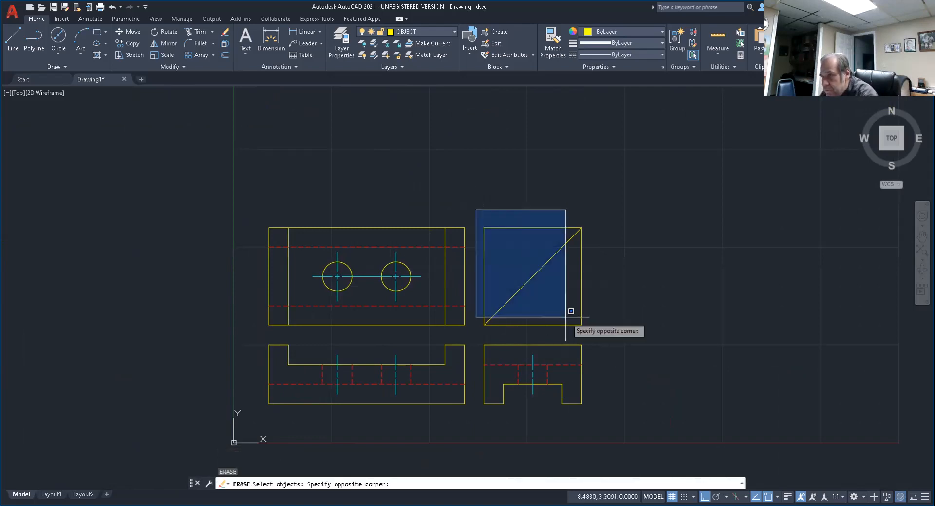
click(607, 336)
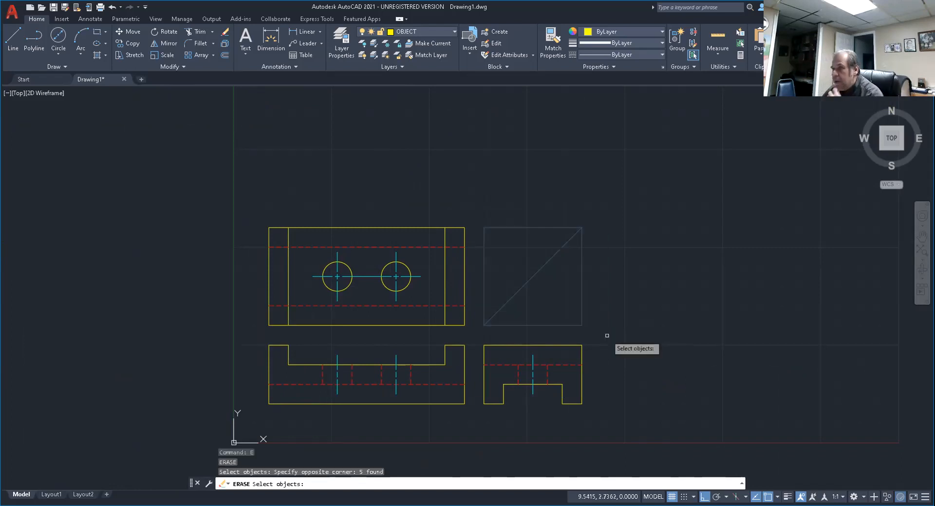
key(Return)
middle_drag(507, 299, 542, 319)
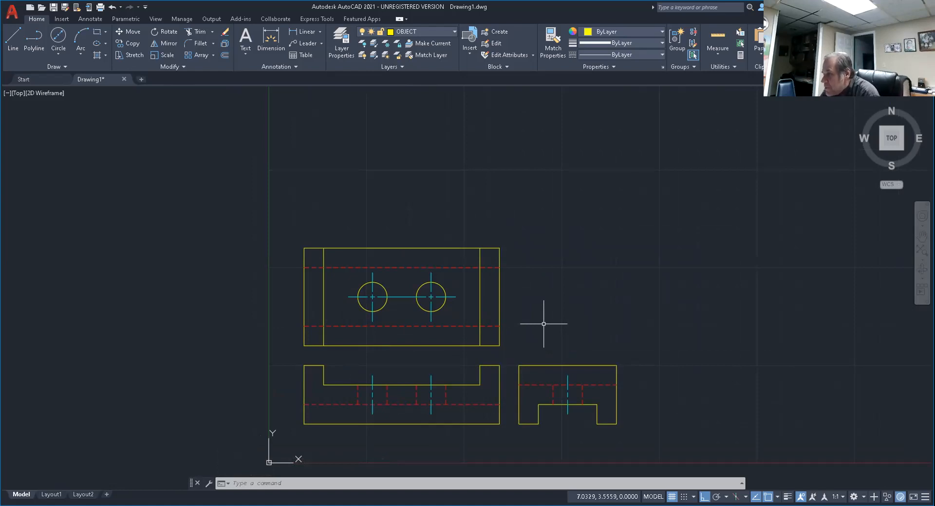
key(Escape)
key(Escape)
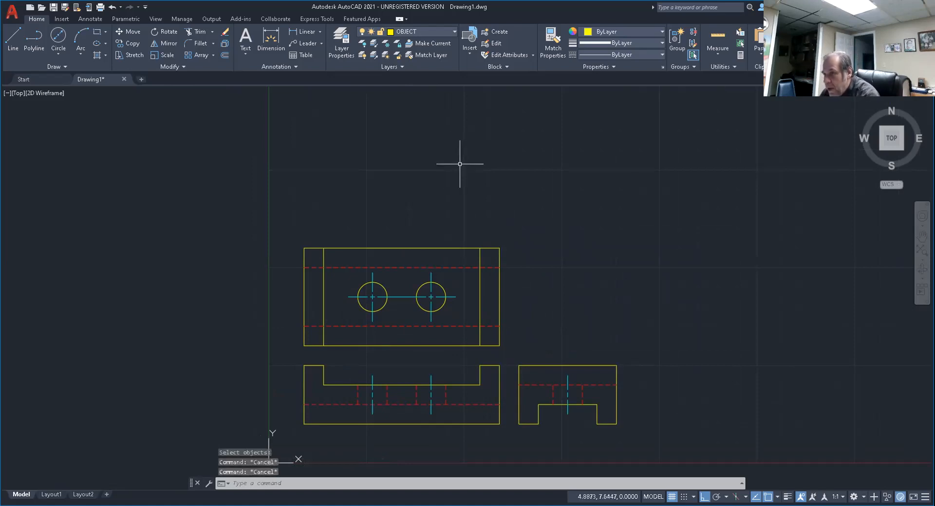
Move the entire side view about 1.83 units horizontally to the right, farther from the front view.
text(m)
key(Return)
click(509, 346)
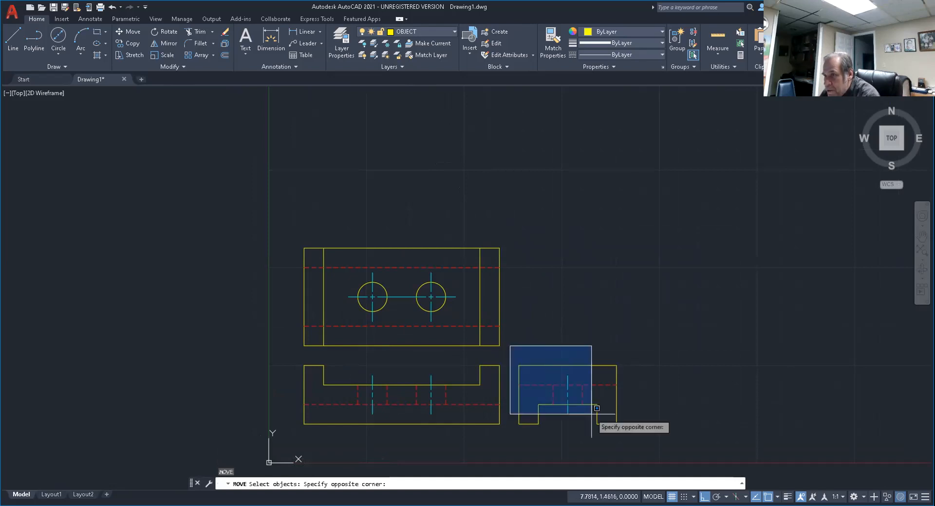
click(647, 438)
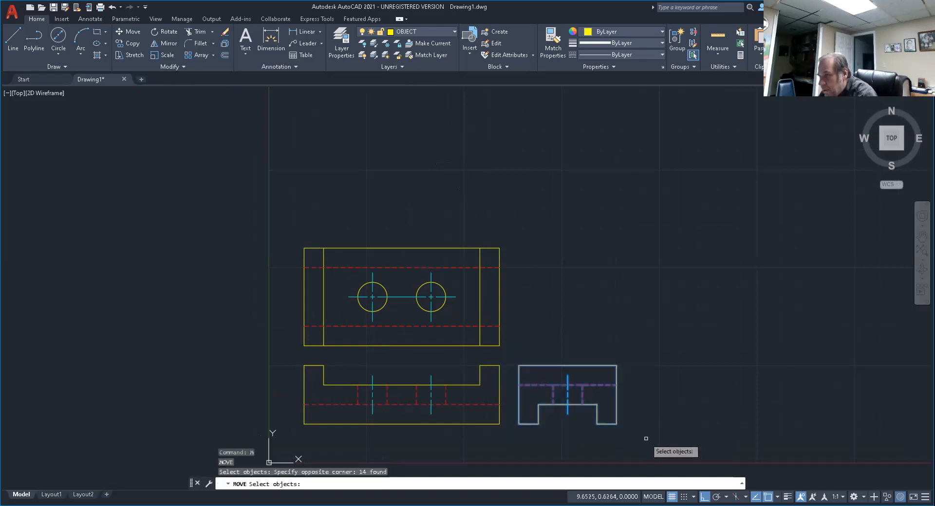
key(Return)
click(482, 170)
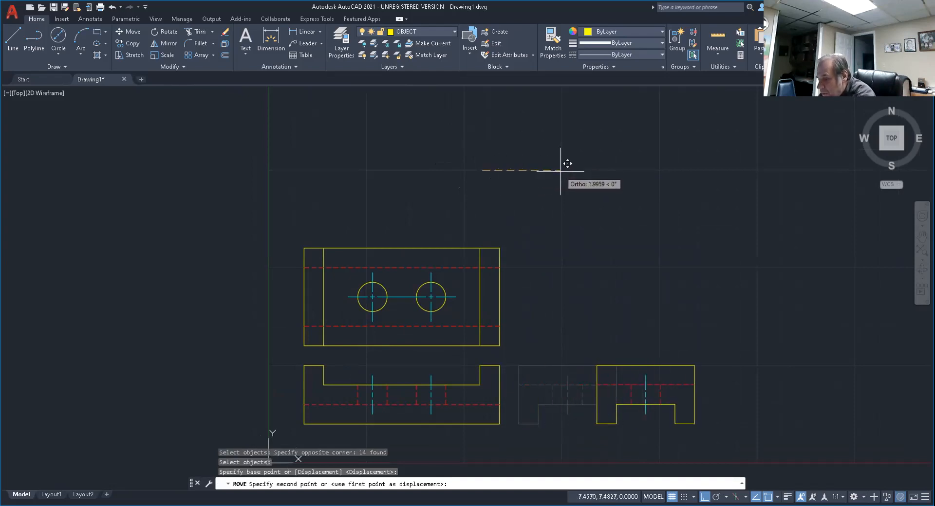
key(F8)
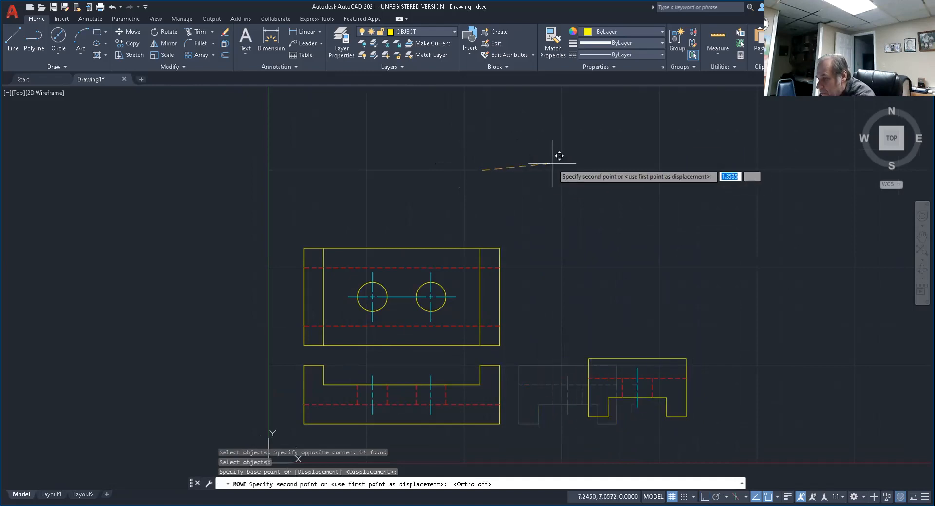
key(F8)
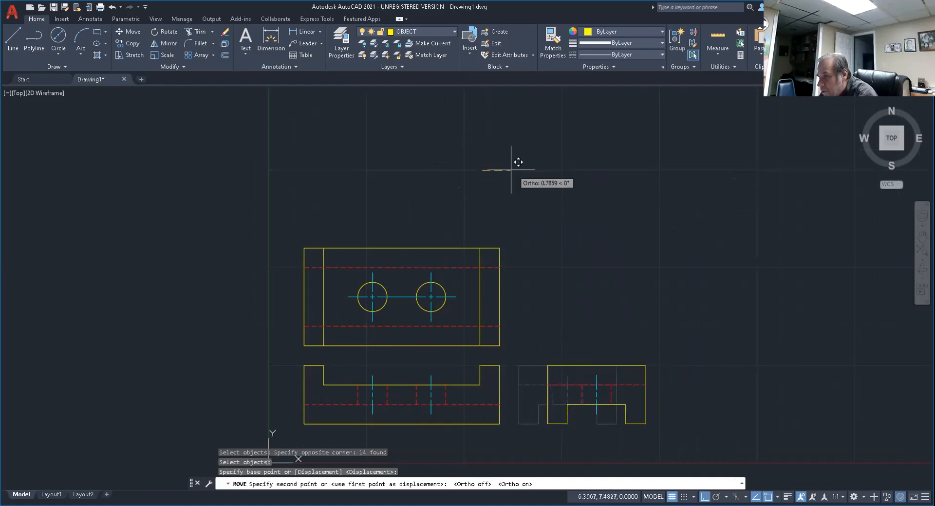
click(554, 172)
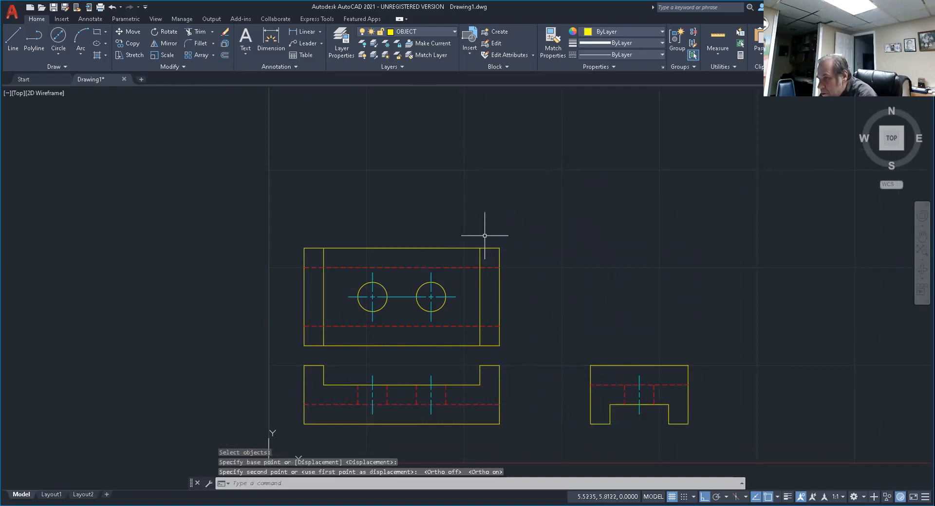
Move the entire top view straight up until its gap to the front view roughly matches the side view's gap.
key(Return)
click(268, 216)
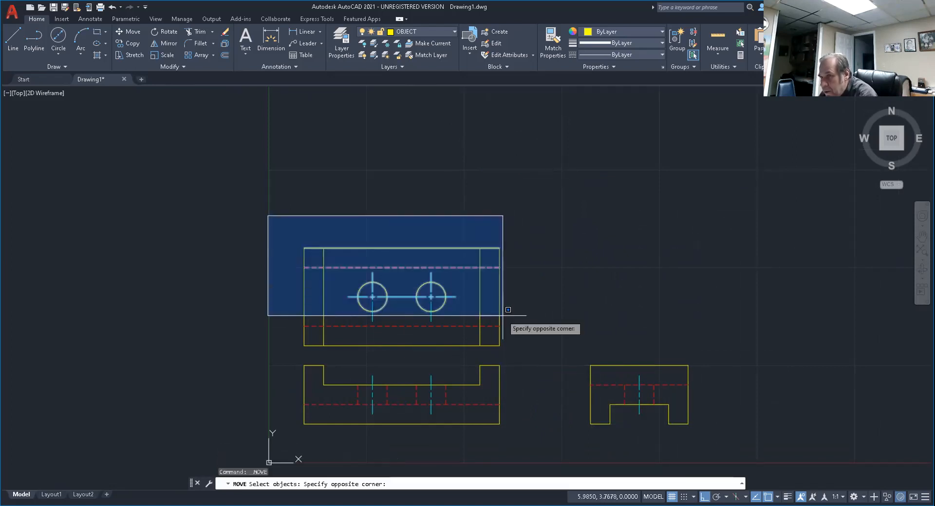
click(534, 344)
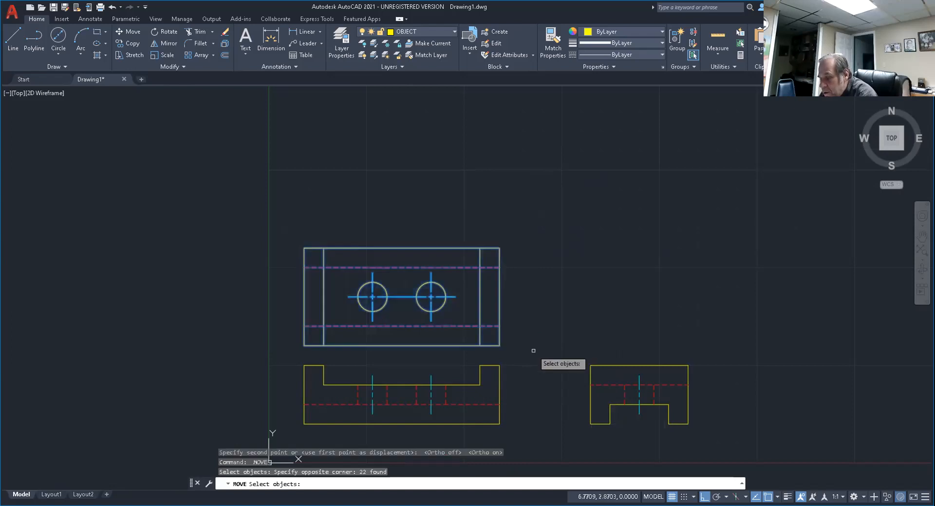
key(Return)
click(550, 332)
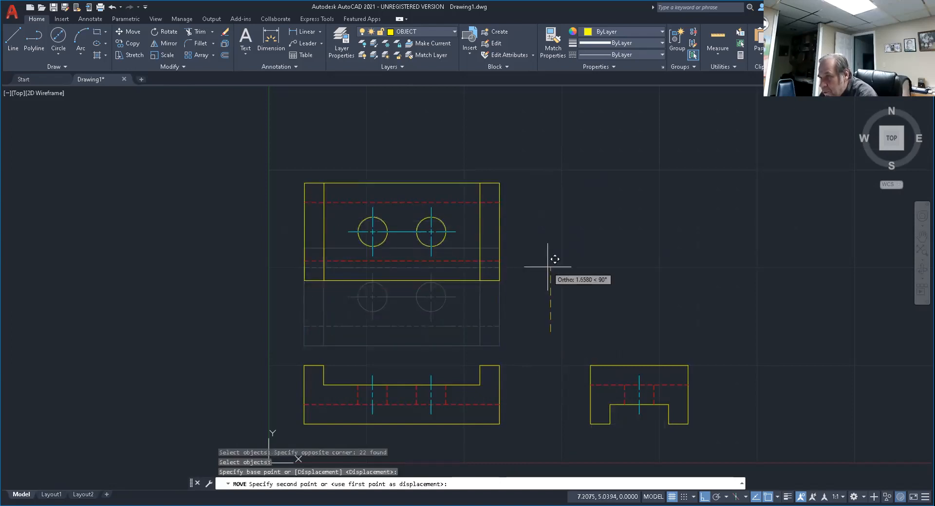
click(548, 261)
scroll(515, 358, down, 2)
middle_drag(515, 358, 533, 285)
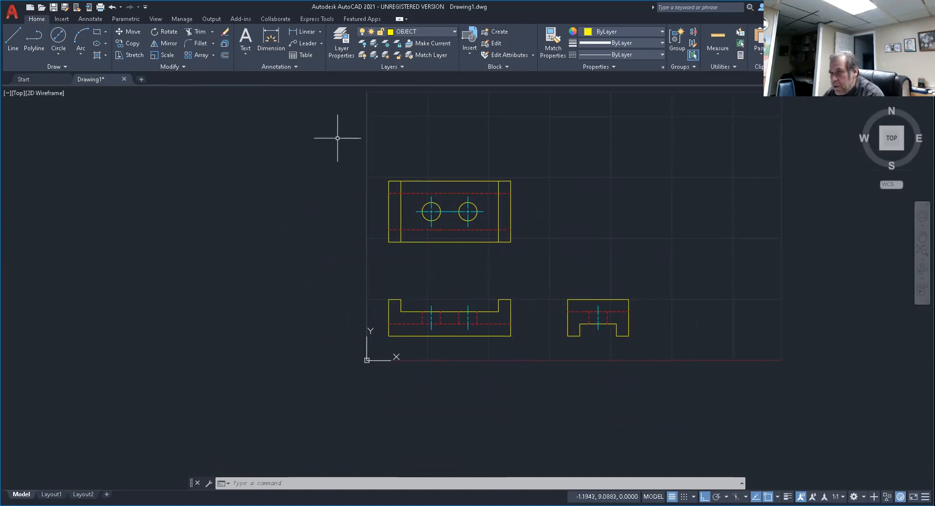
Modify the Standard dimension style so extension lines extend 0.125 beyond the dimension lines.
click(295, 67)
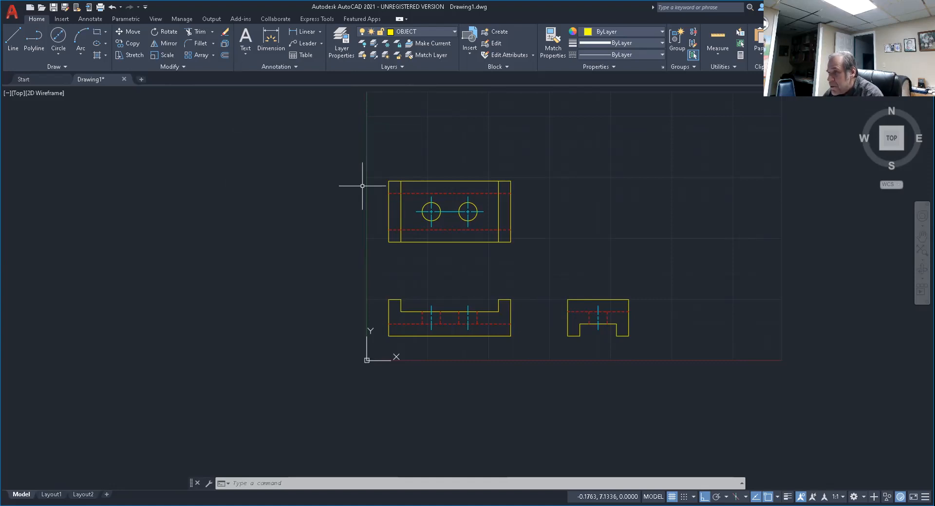
click(294, 68)
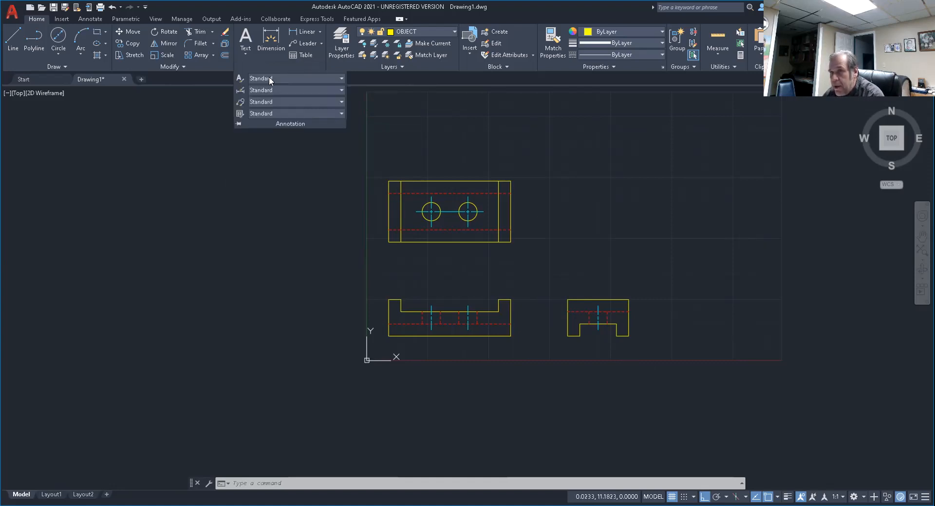
click(241, 91)
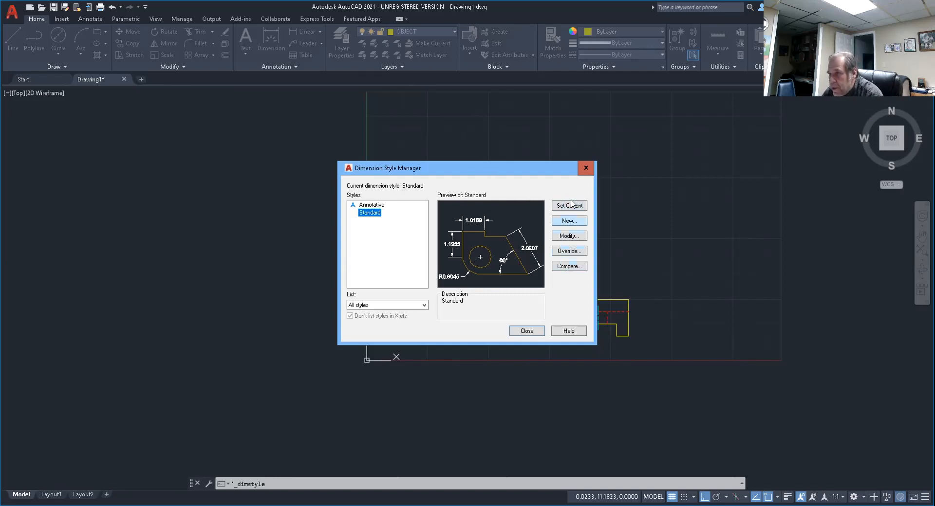
click(569, 237)
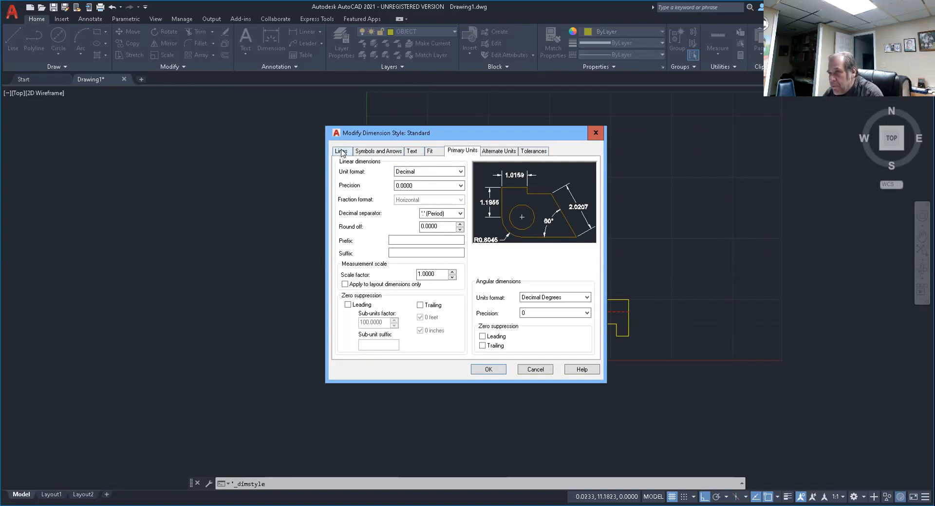
click(340, 151)
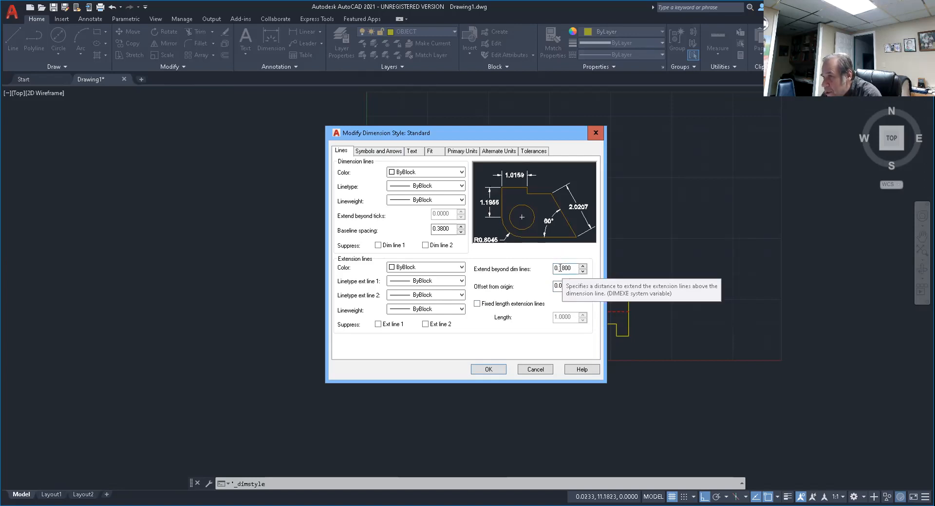
drag(562, 268, 573, 268)
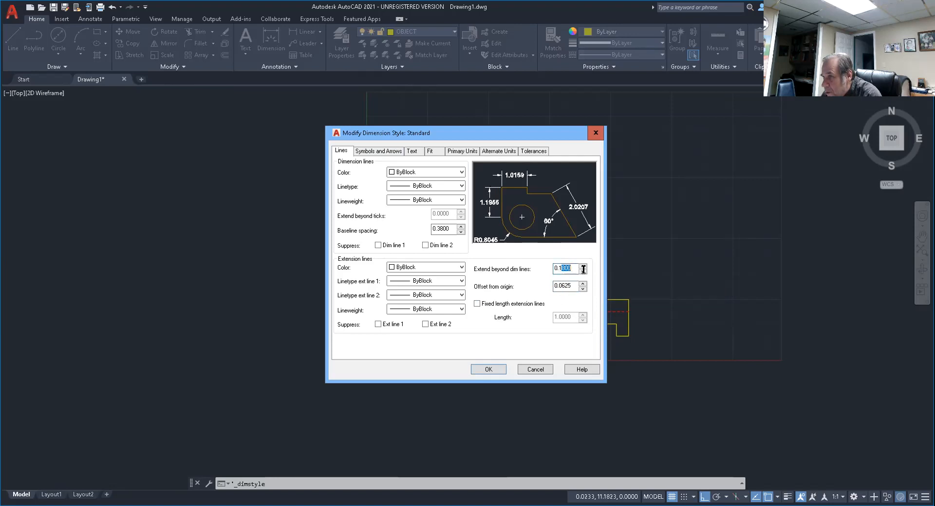
text(25)
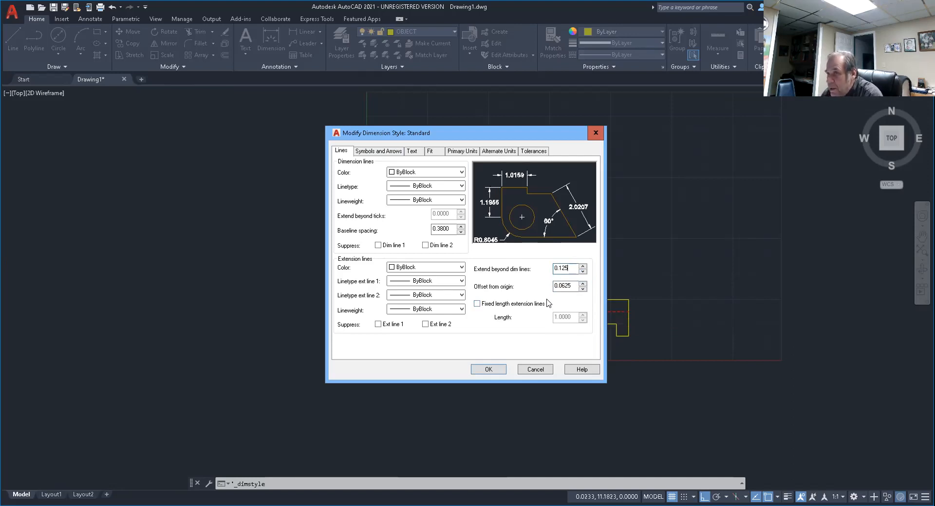
Try suppressing dimension line 1 and extension line 1 in turn, switching each suppression back off.
click(379, 246)
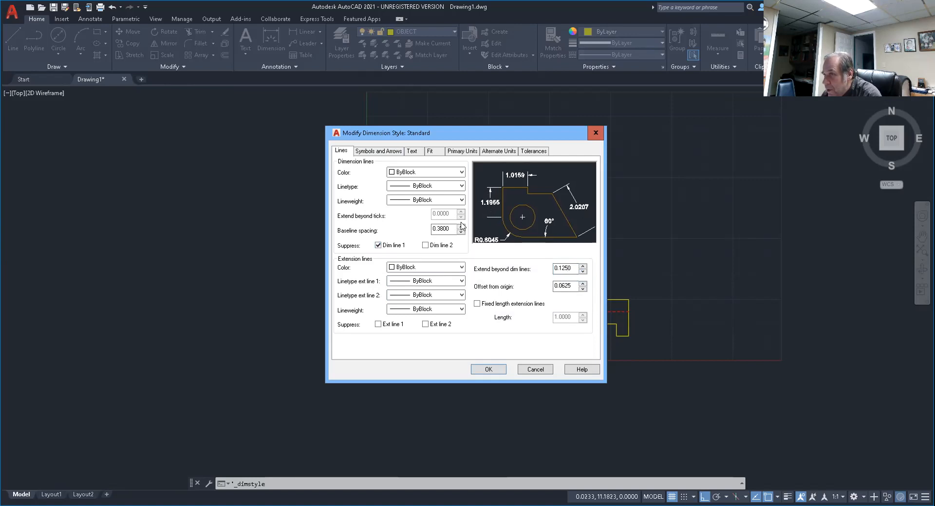
click(378, 245)
click(378, 324)
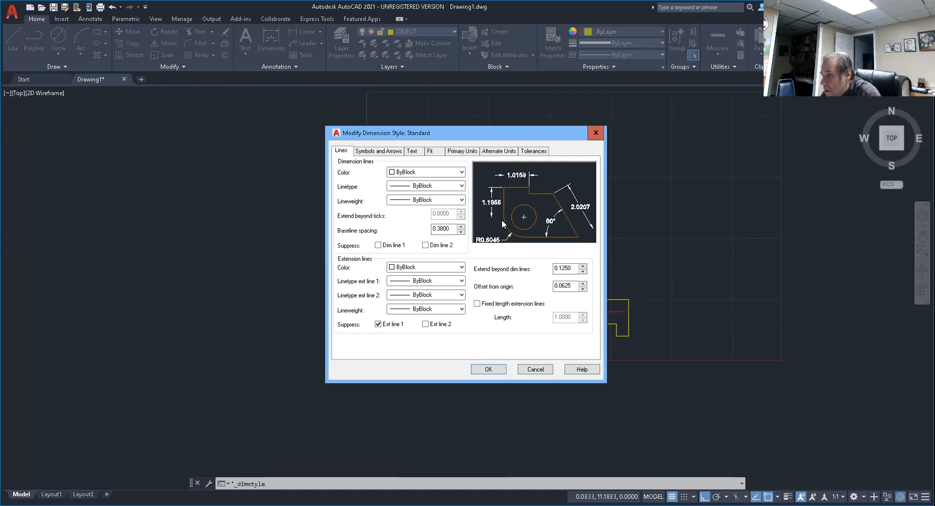
click(379, 325)
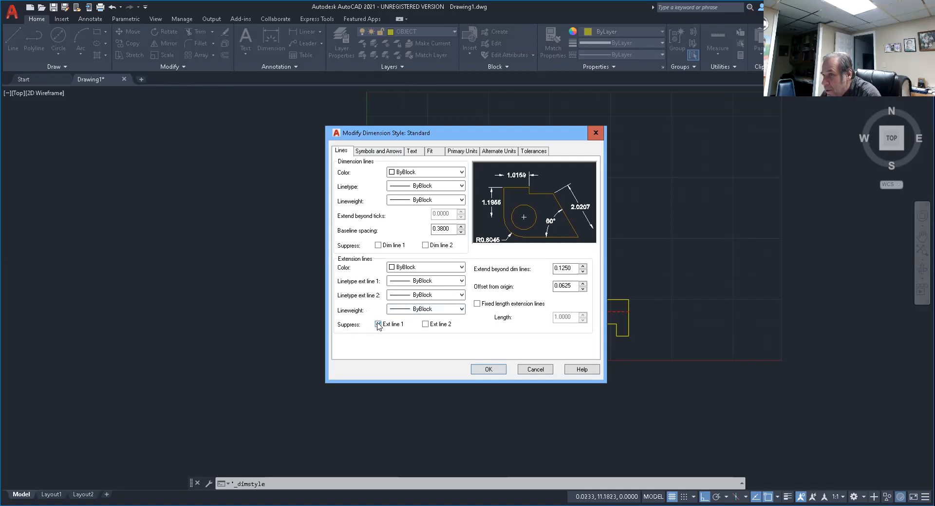
Set the dimension style's arrow size to 0.125 and its center marks to None.
click(377, 152)
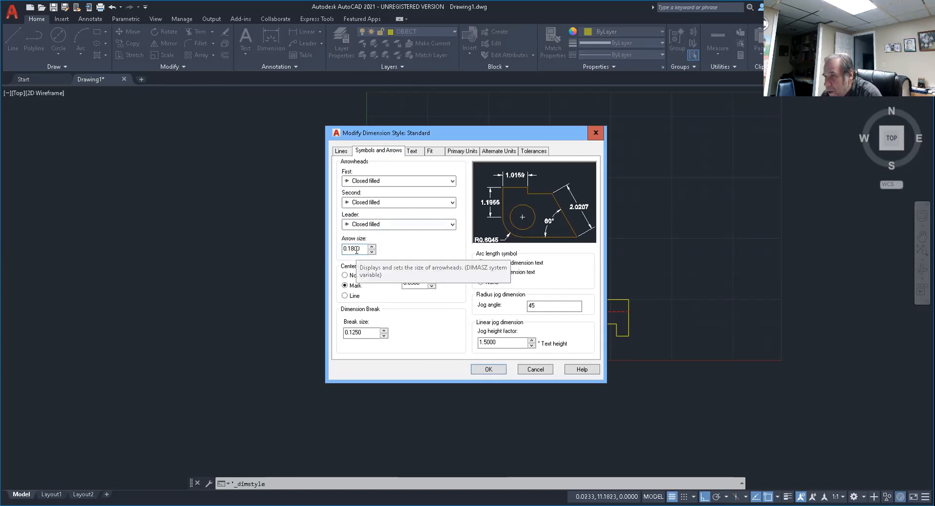
drag(352, 249, 378, 252)
text(25)
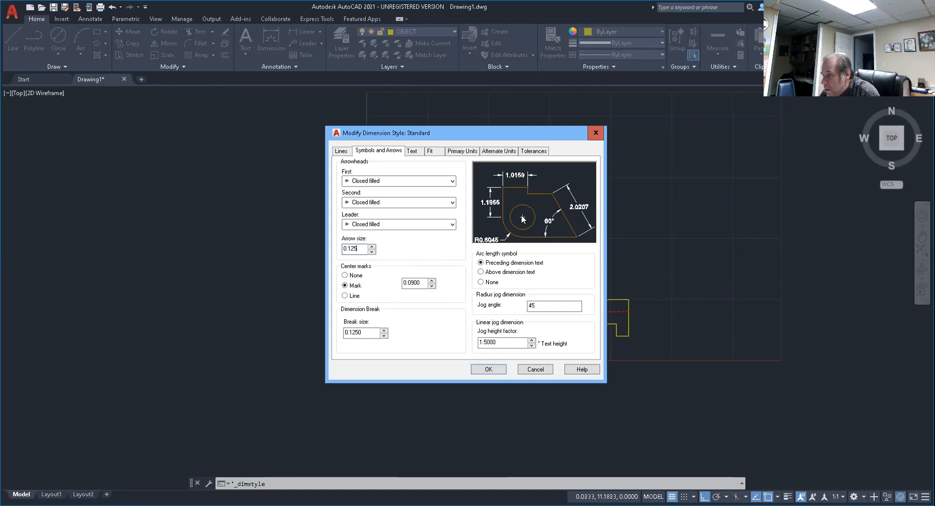
click(346, 275)
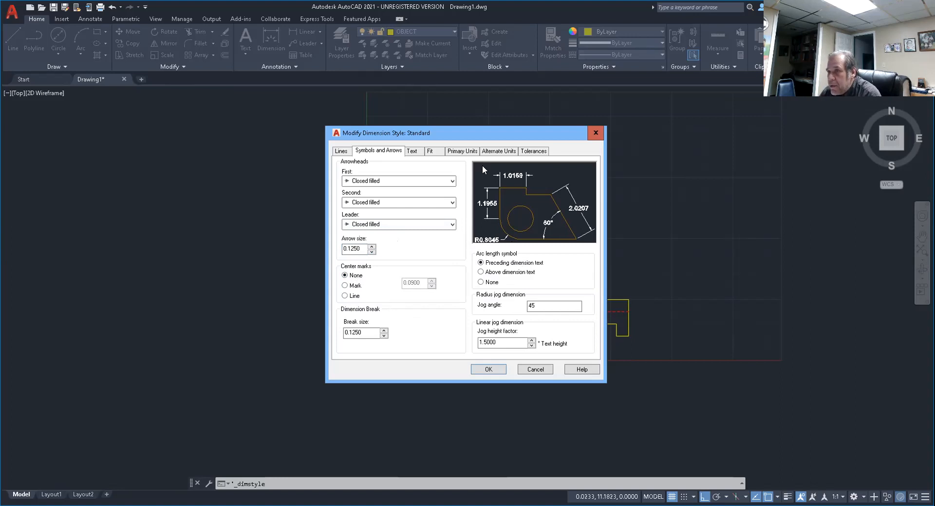
Set the dimension text height to 0.125 and the text offset from the dimension line to 0.05.
click(414, 151)
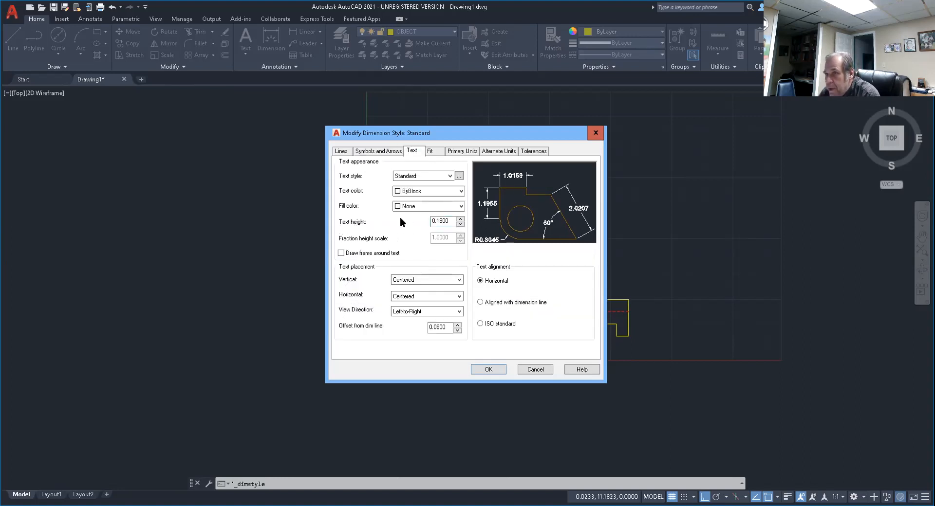
double_click(439, 221)
text(0.125)
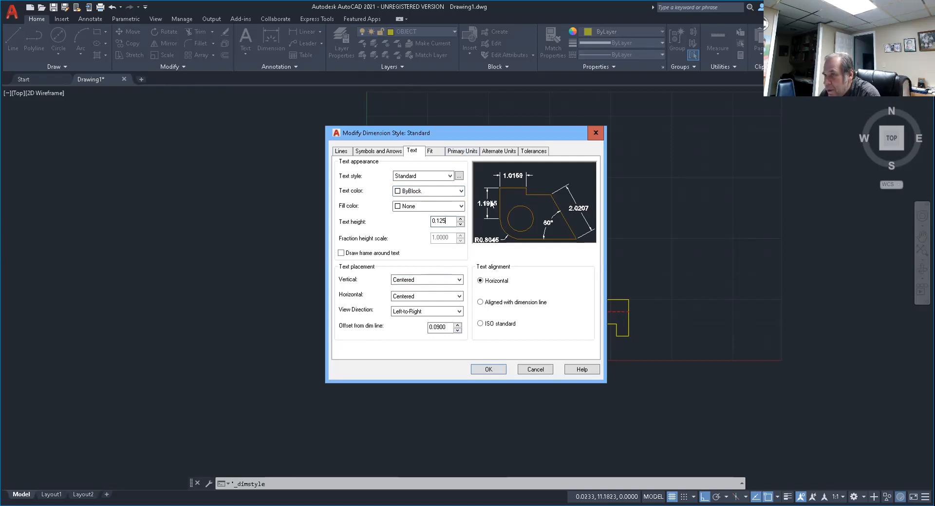
drag(436, 327, 457, 327)
text(5)
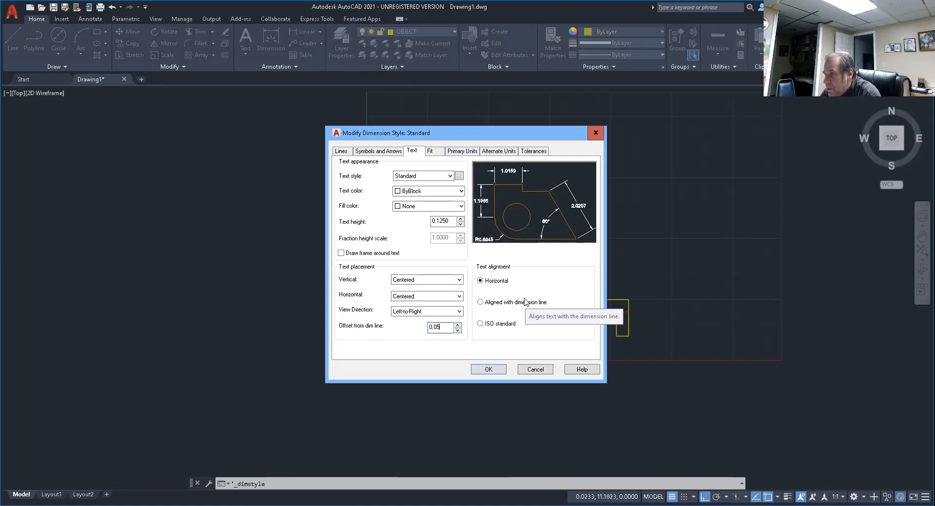
Set the fit option so arrows move outside the extension lines first when space is tight.
click(431, 151)
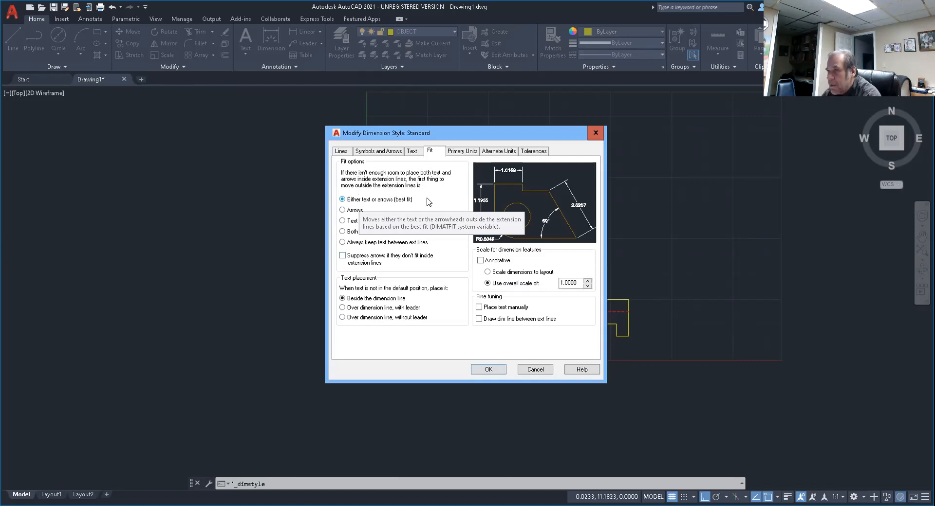
click(343, 211)
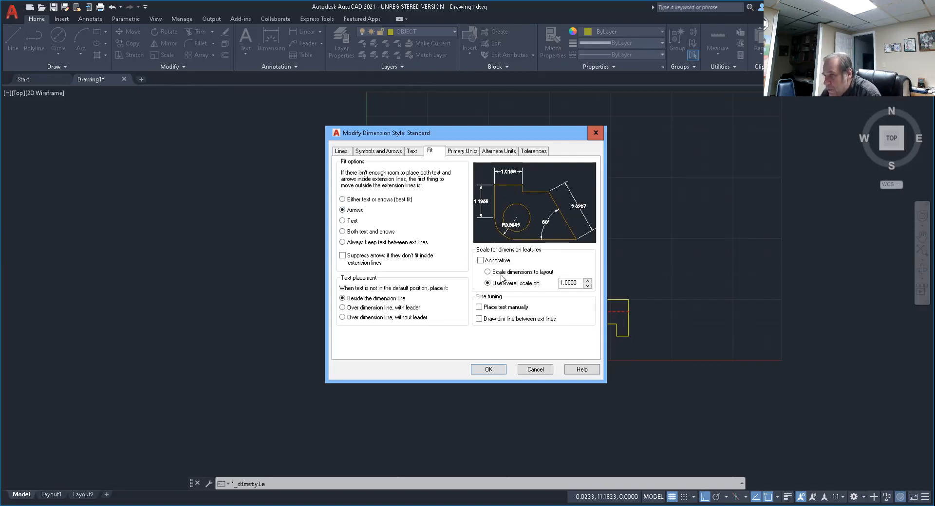
Set the primary linear dimension precision to 0.00 and suppress leading zeros.
click(462, 152)
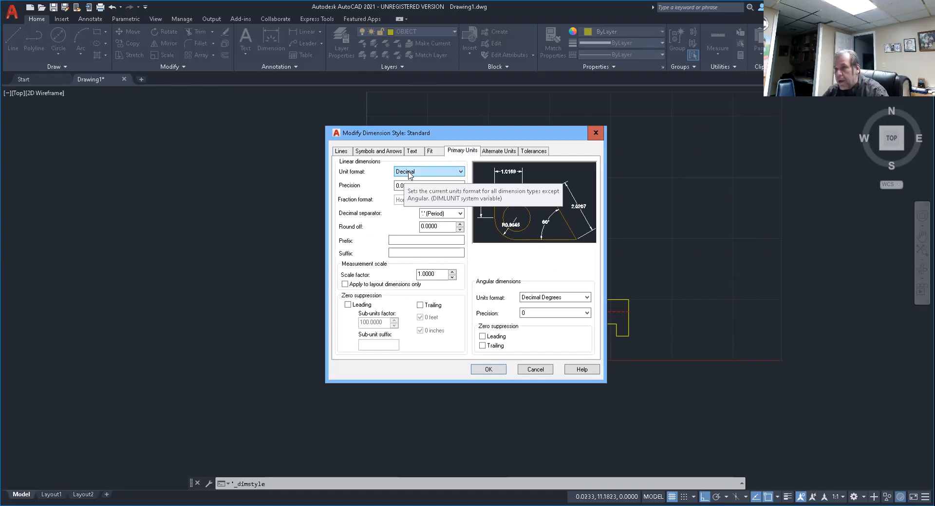
click(401, 190)
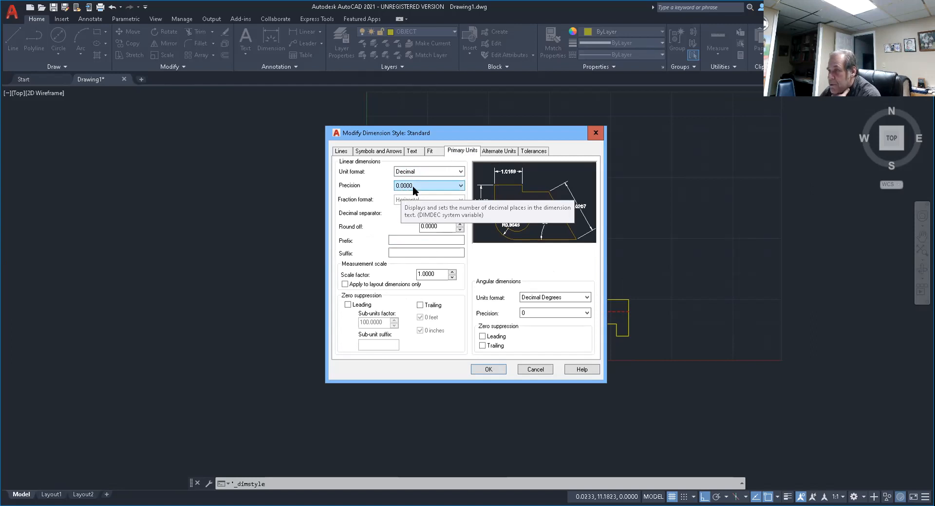
click(460, 186)
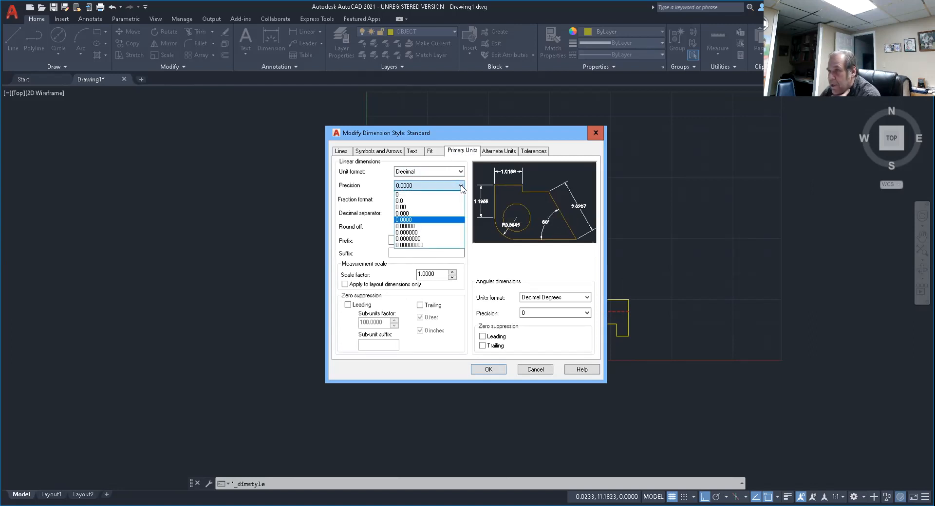
click(409, 208)
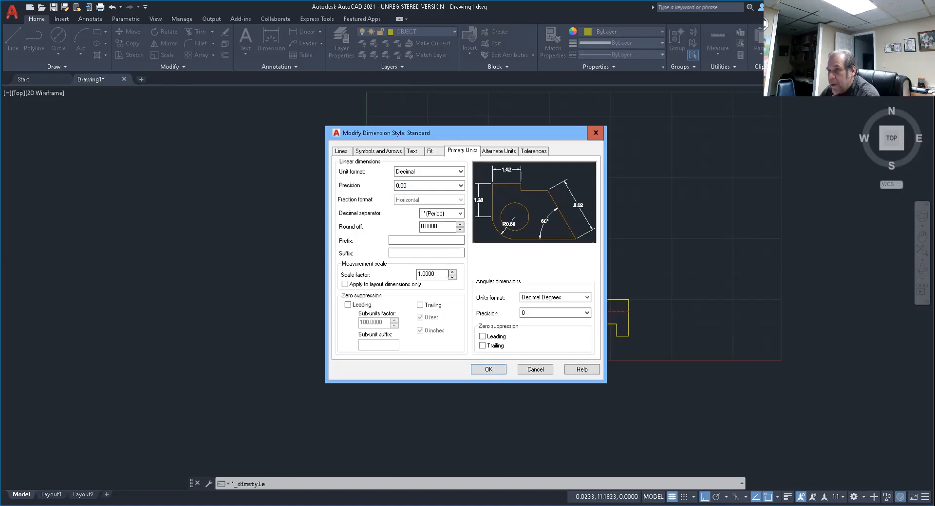
mouse_move(445, 275)
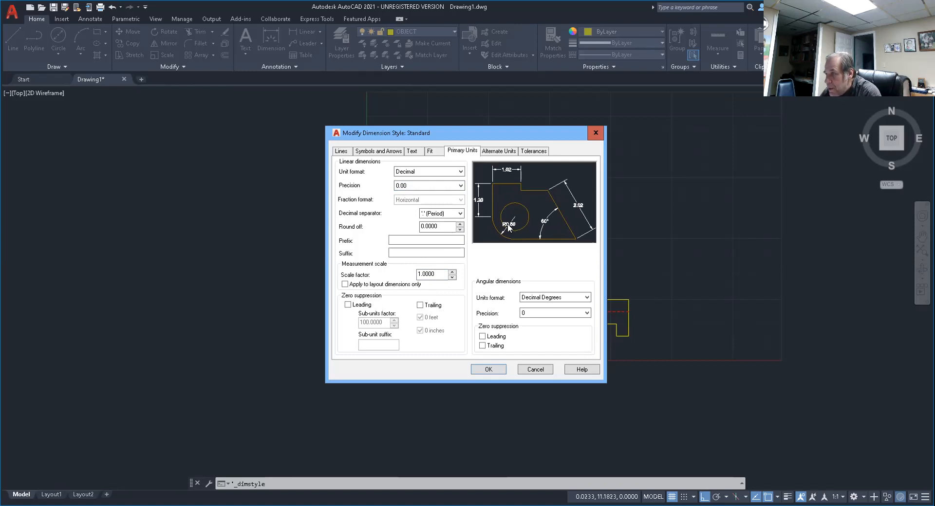
click(348, 306)
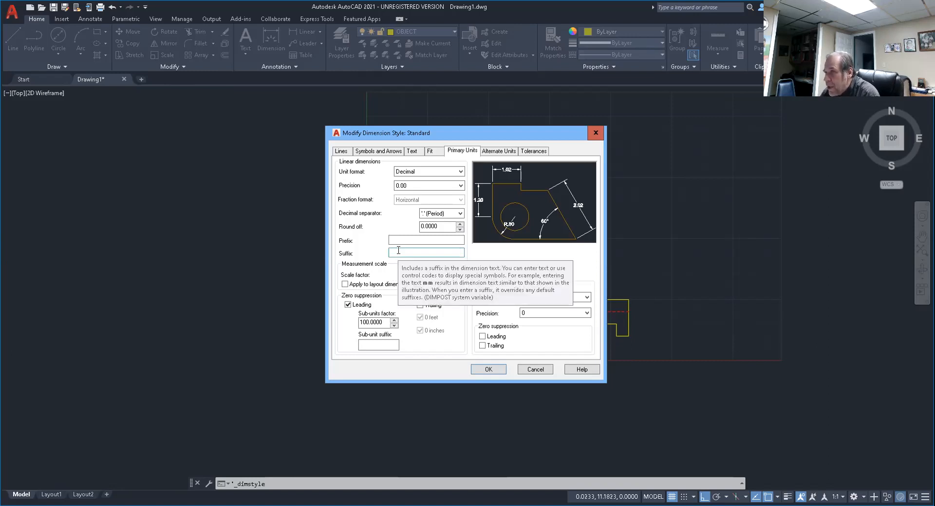
click(497, 152)
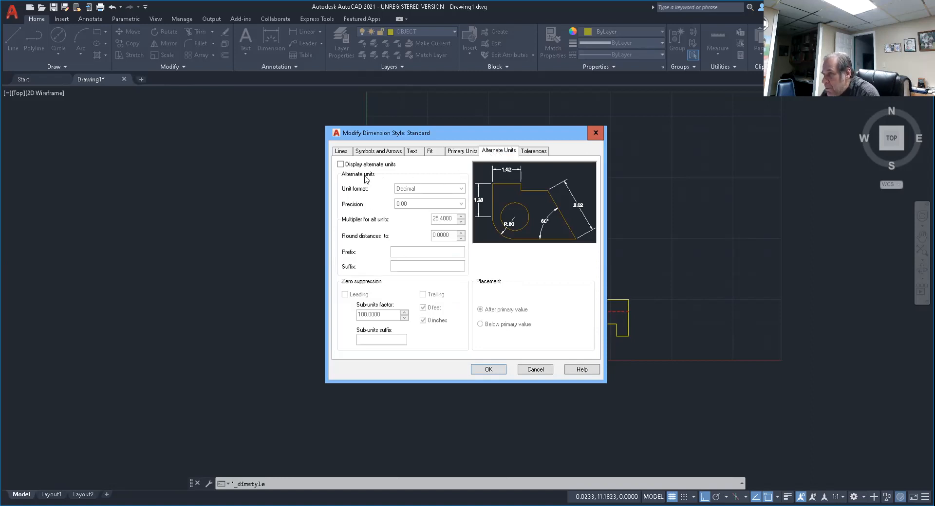
Check the tolerance settings, accept the Standard dimension style changes, and close the Dimension Style Manager.
click(534, 151)
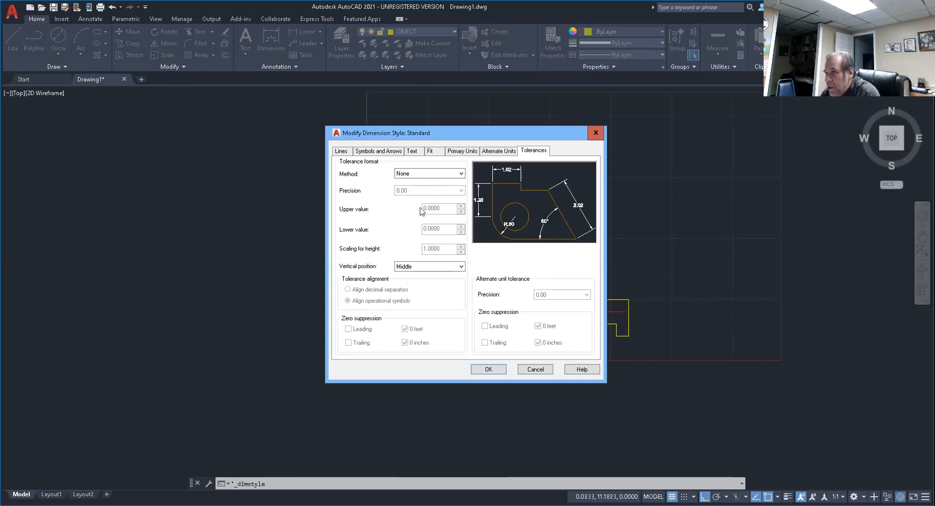
click(488, 371)
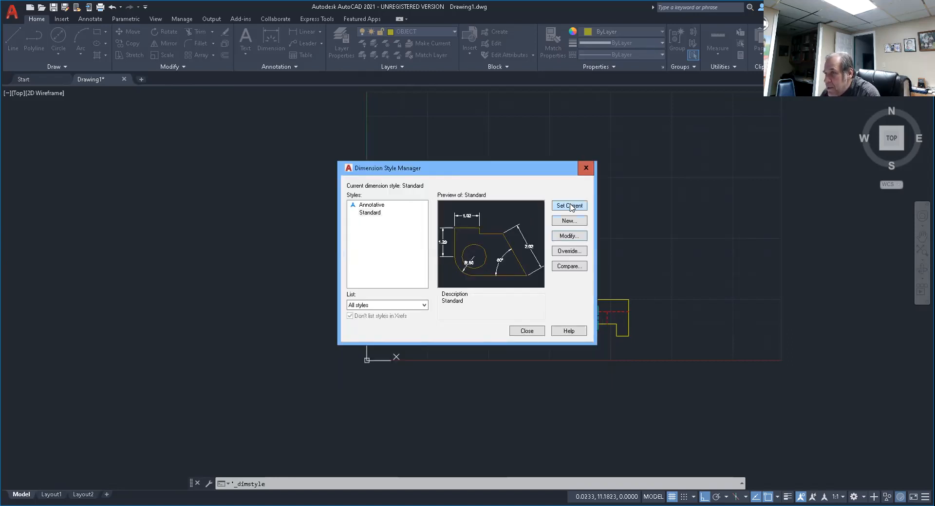
click(527, 332)
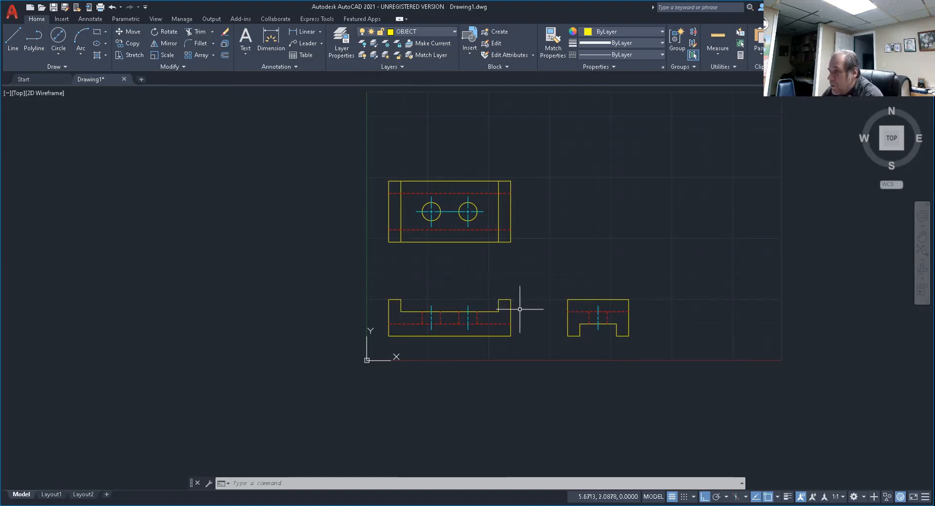
Add a linear dimension for the front view's left upright width, placing the dimension line 0.5 above its top edge.
mouse_move(578, 310)
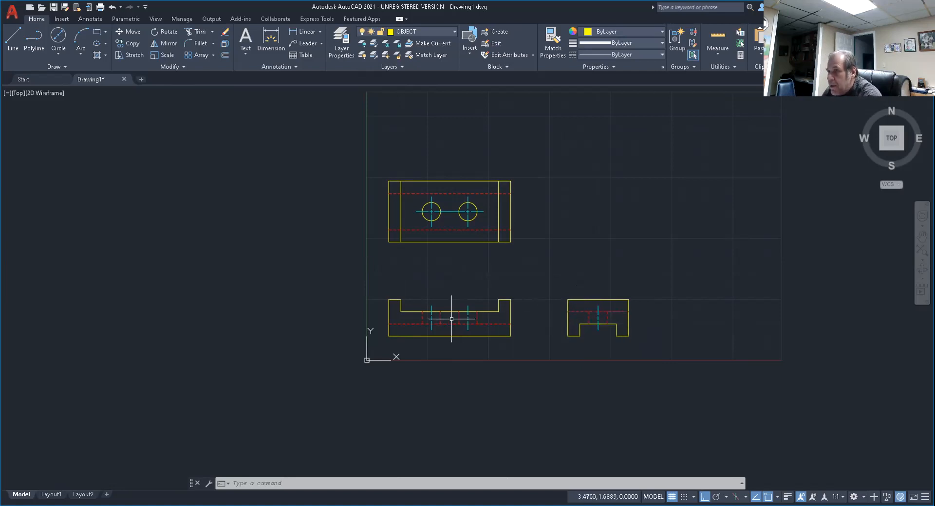
scroll(446, 310, up, 4)
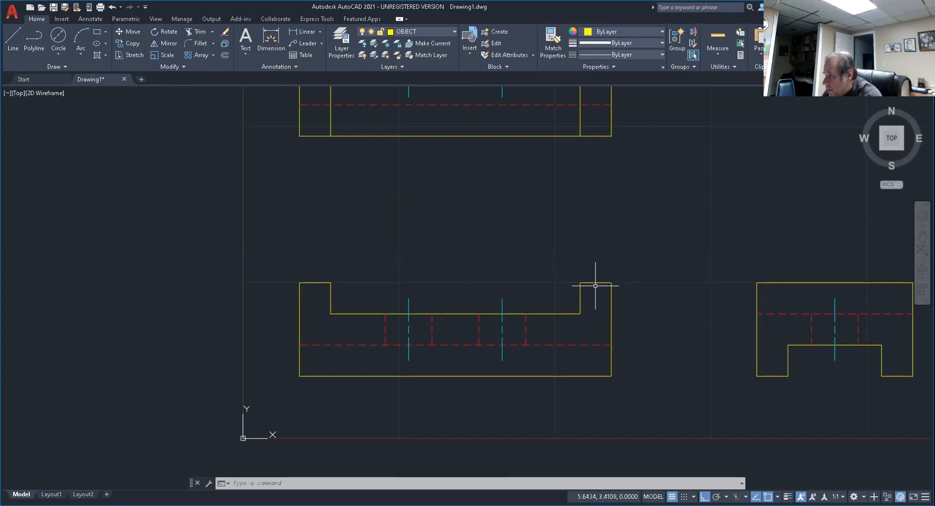
click(307, 31)
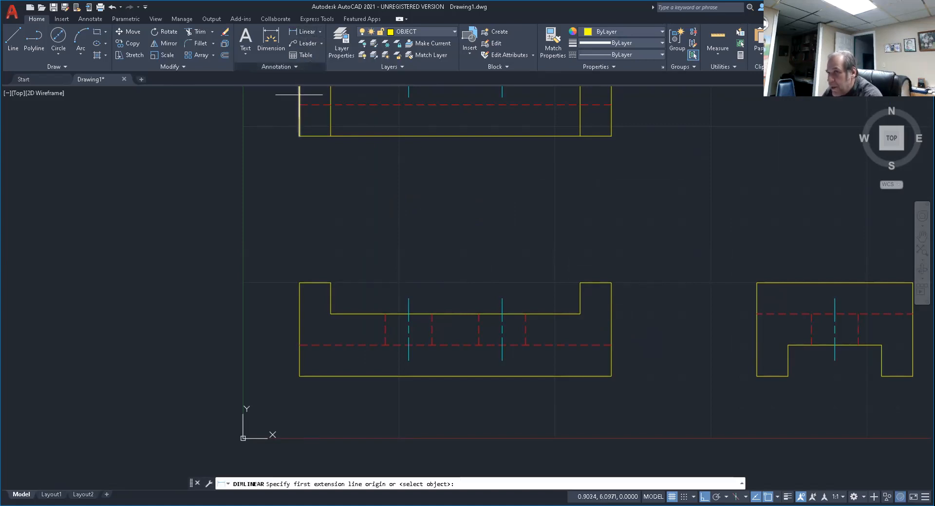
click(300, 283)
click(330, 282)
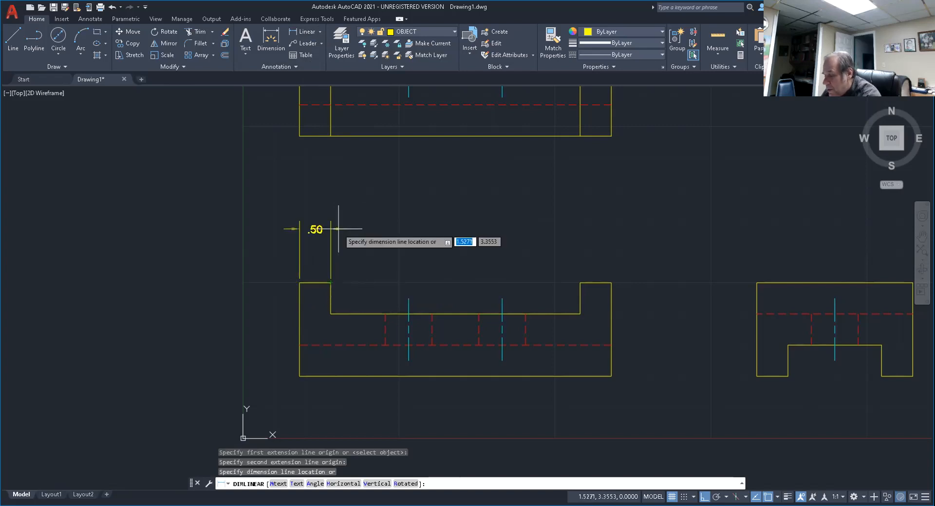
text(.5)
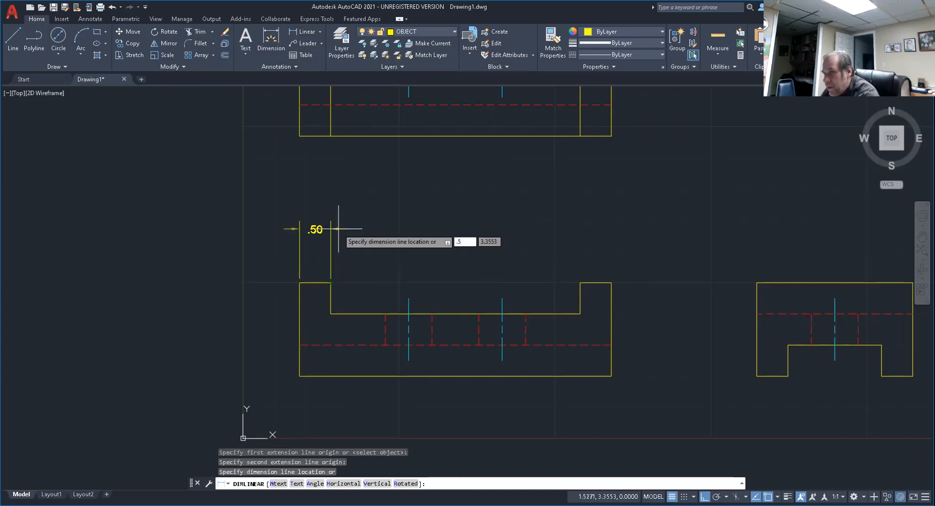
key(Return)
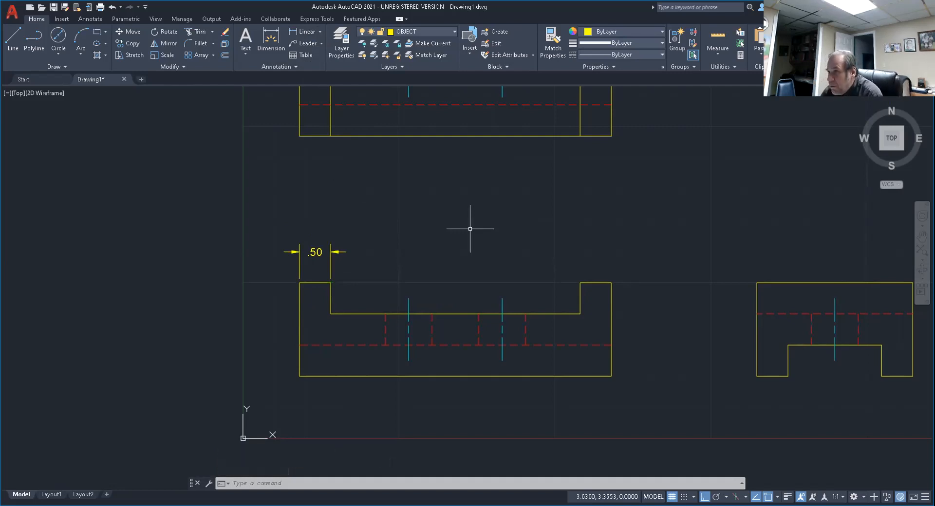
Dimension the front view's right upright width, aligning its dimension line with the left upright's dimension.
key(Return)
click(579, 283)
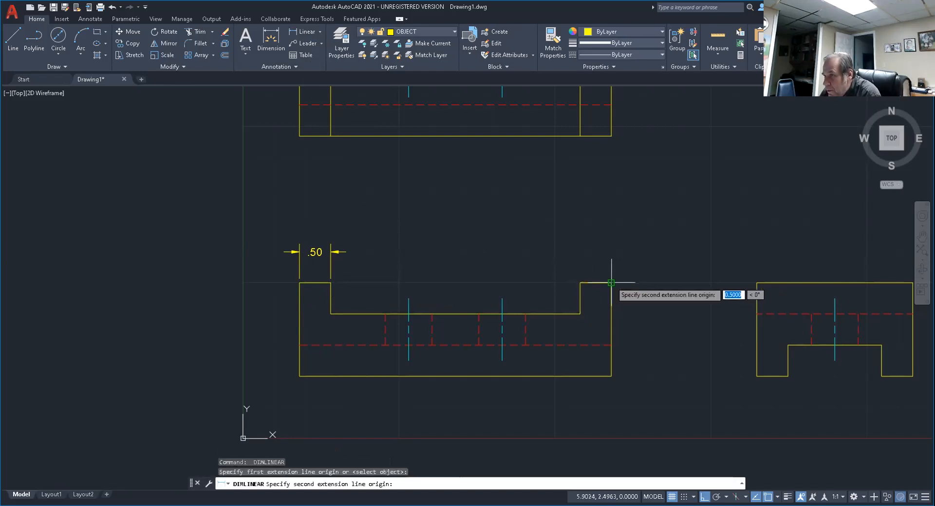
click(611, 283)
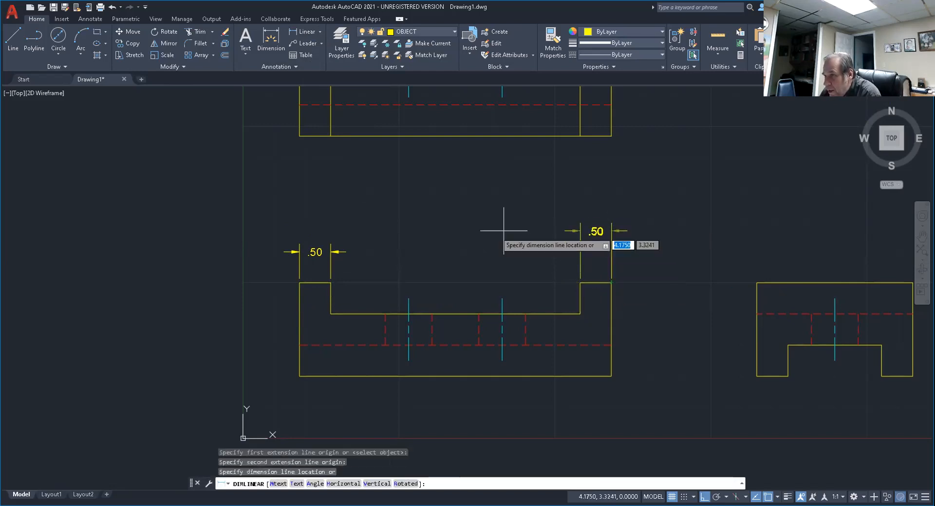
click(347, 251)
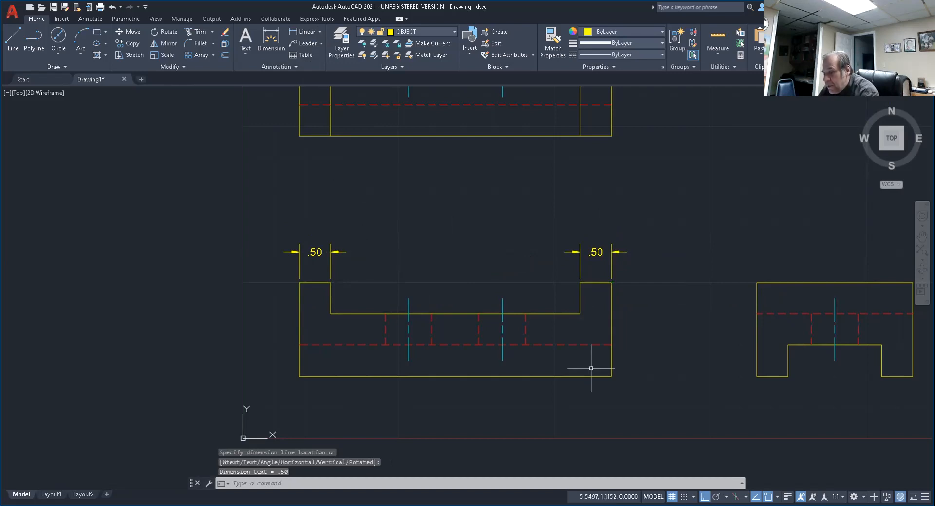
key(Escape)
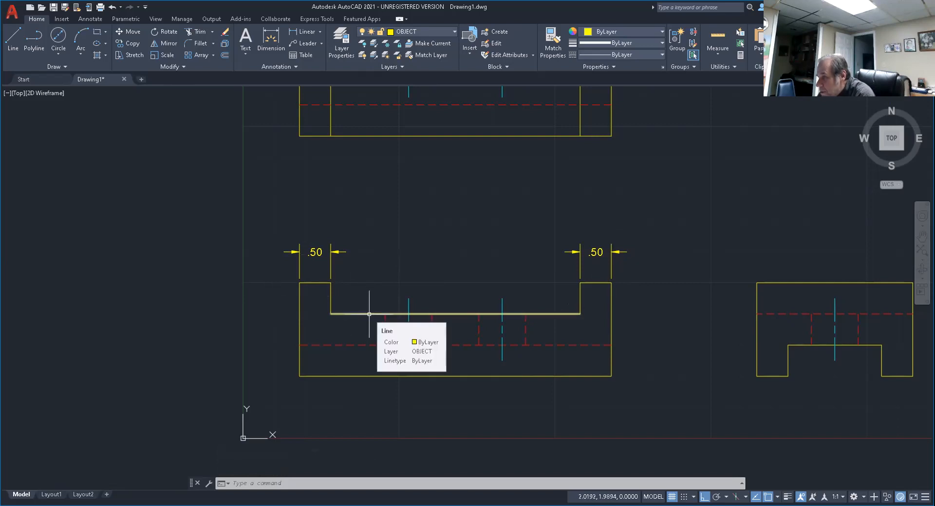
Add a vertical linear dimension for the front view's notch depth, placed 0.5 outside the right edge.
click(305, 32)
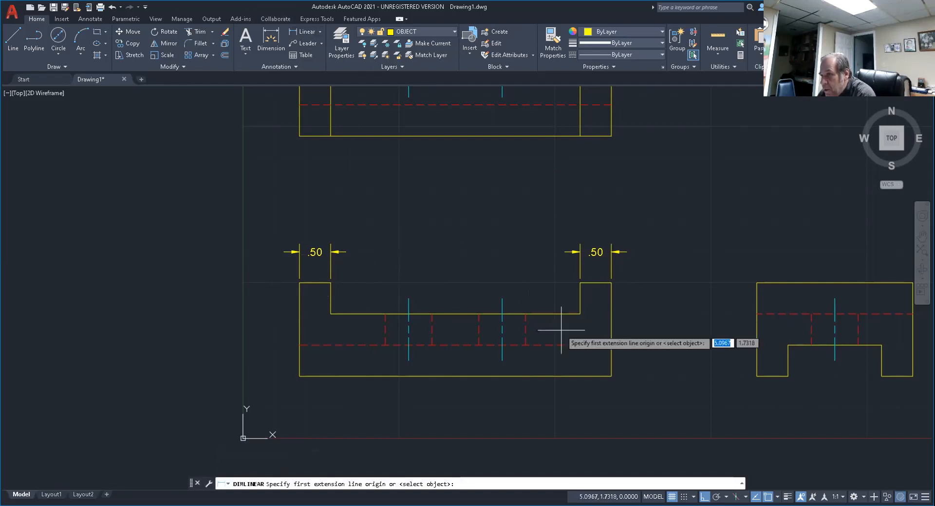
click(580, 313)
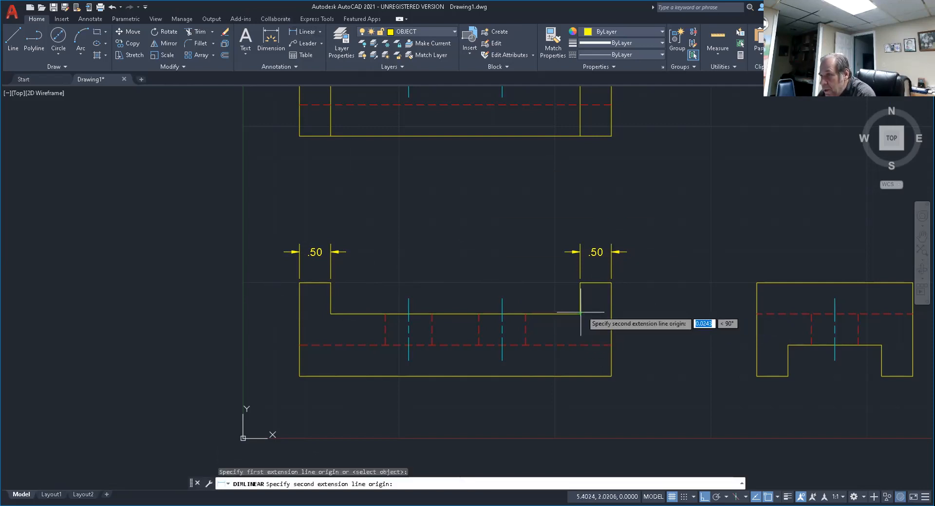
click(612, 283)
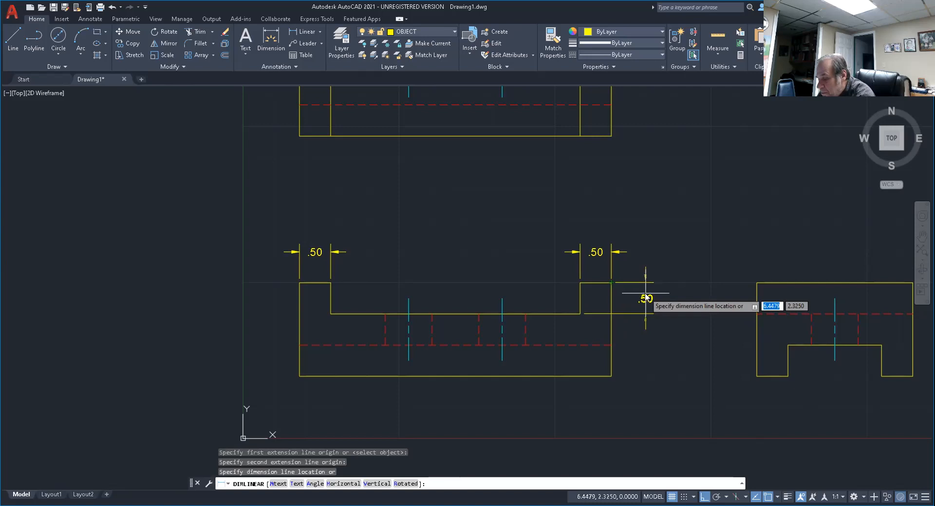
text(.5)
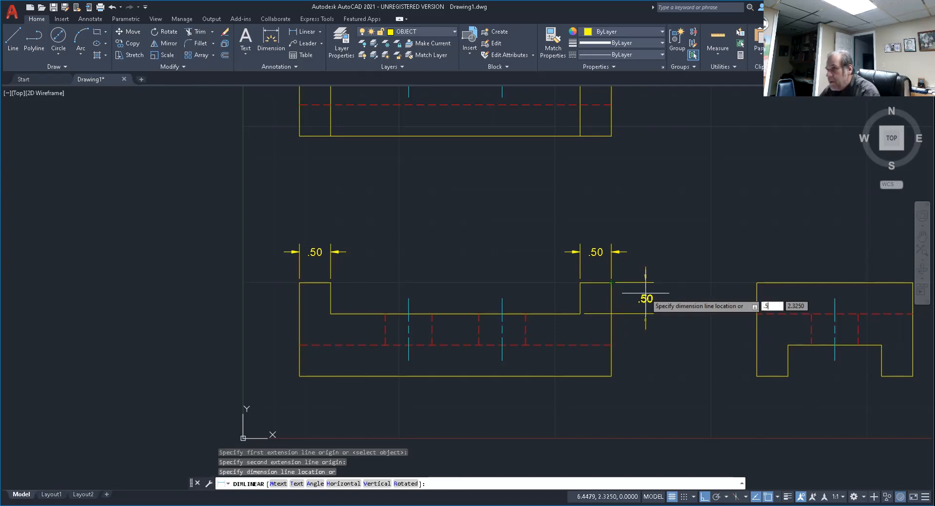
key(Return)
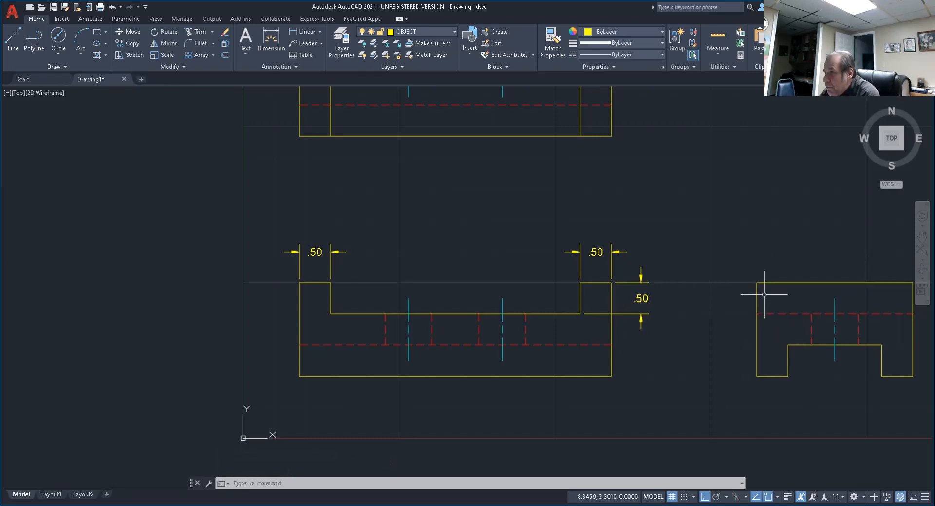
Add a linear dimension for the side view's left leg width, placing the dimension line 0.5 below the leg.
scroll(743, 308, down, 6)
middle_drag(689, 296, 574, 313)
scroll(601, 316, up, 4)
middle_drag(682, 348, 571, 305)
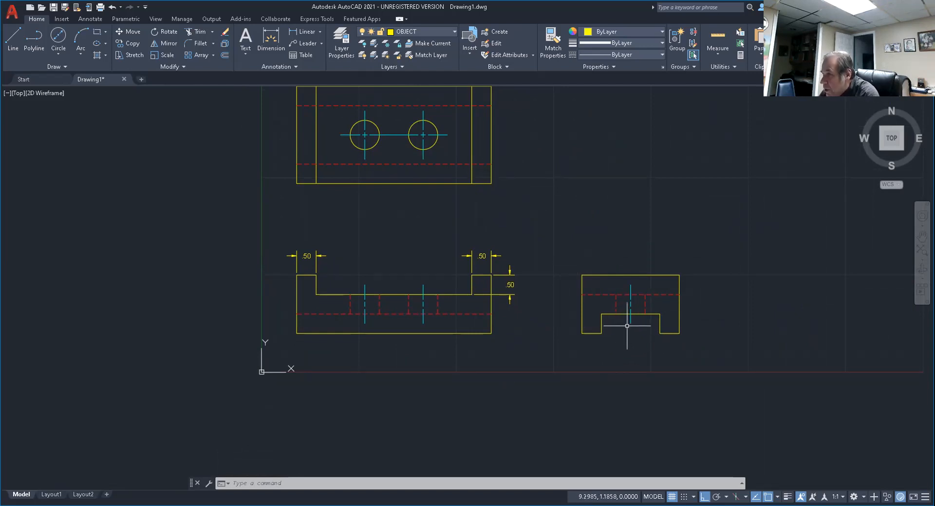
scroll(636, 330, up, 4)
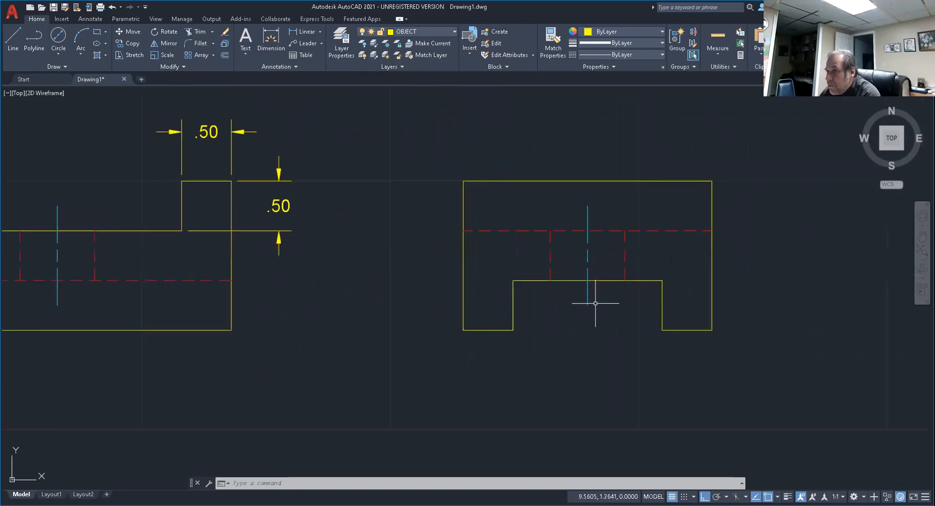
click(305, 32)
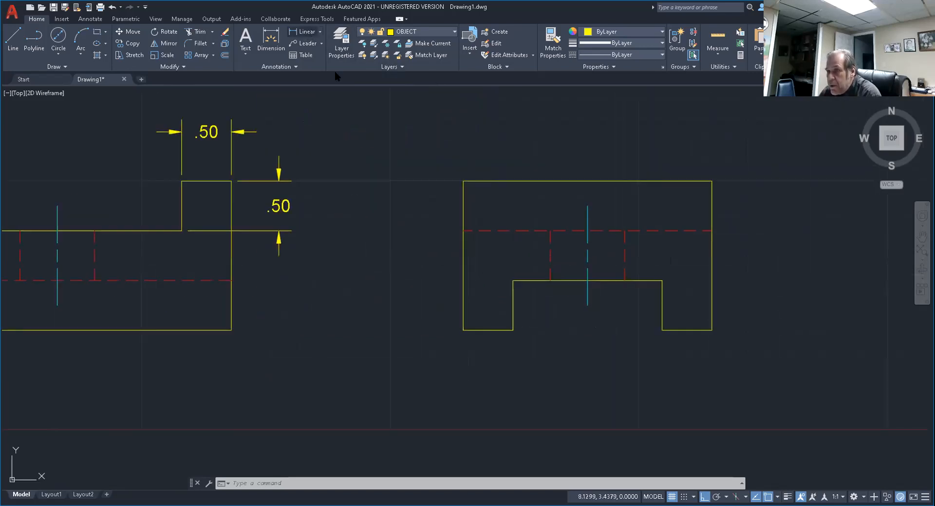
click(462, 330)
click(513, 330)
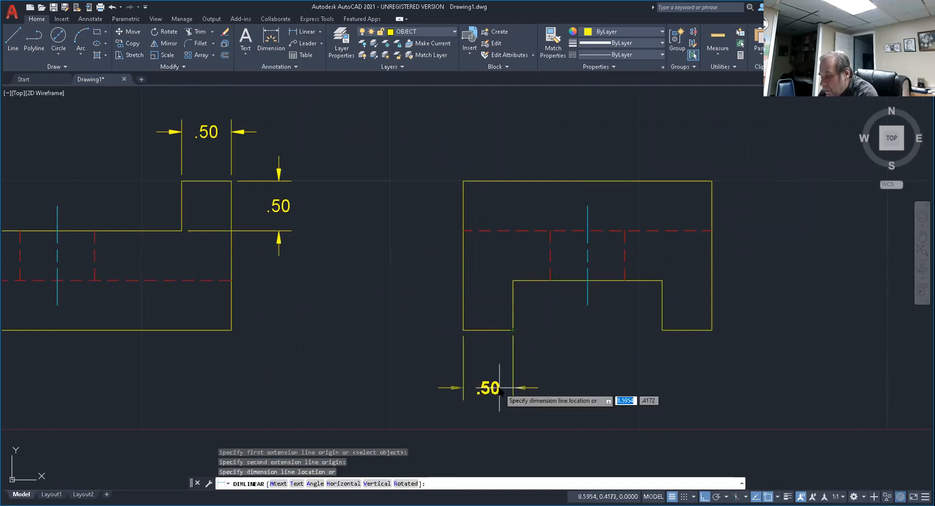
text(.5)
key(Return)
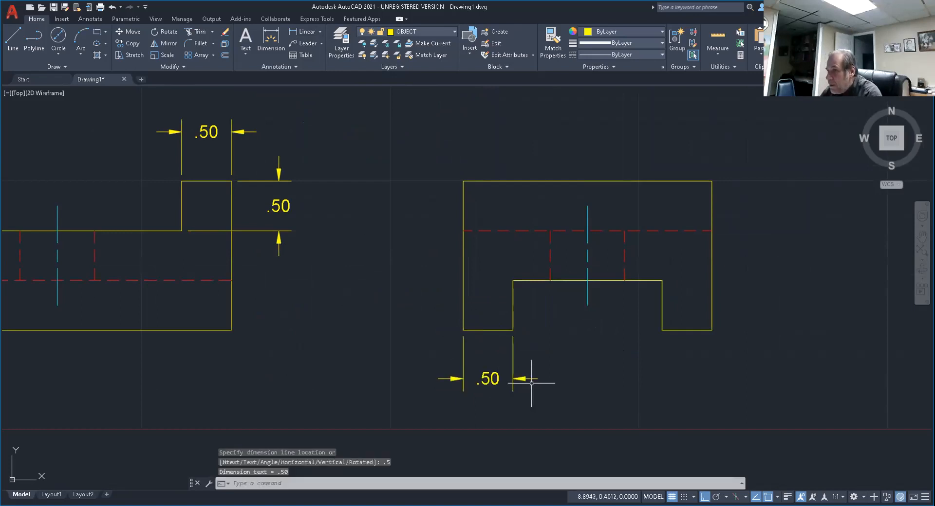
Dimension the side view's right leg width, aligning its dimension line with the left leg's dimension, and leave the command.
key(Return)
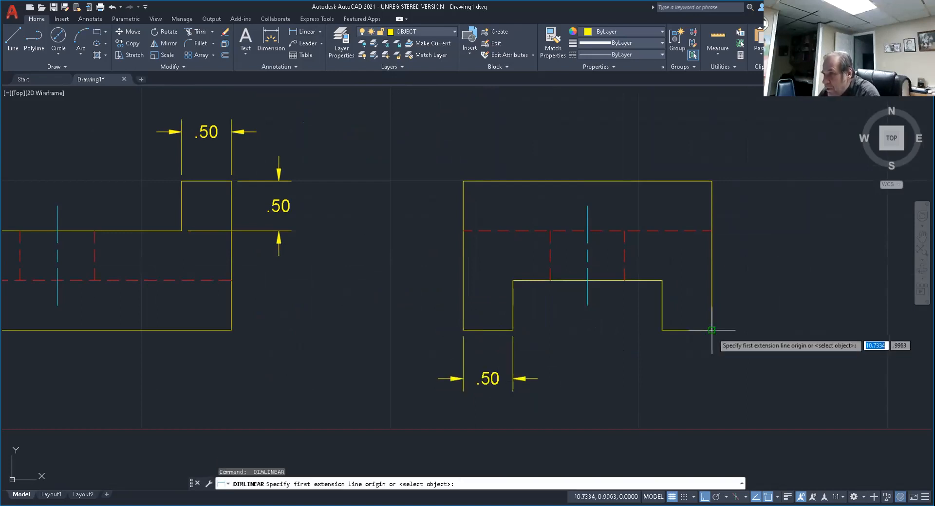
click(711, 330)
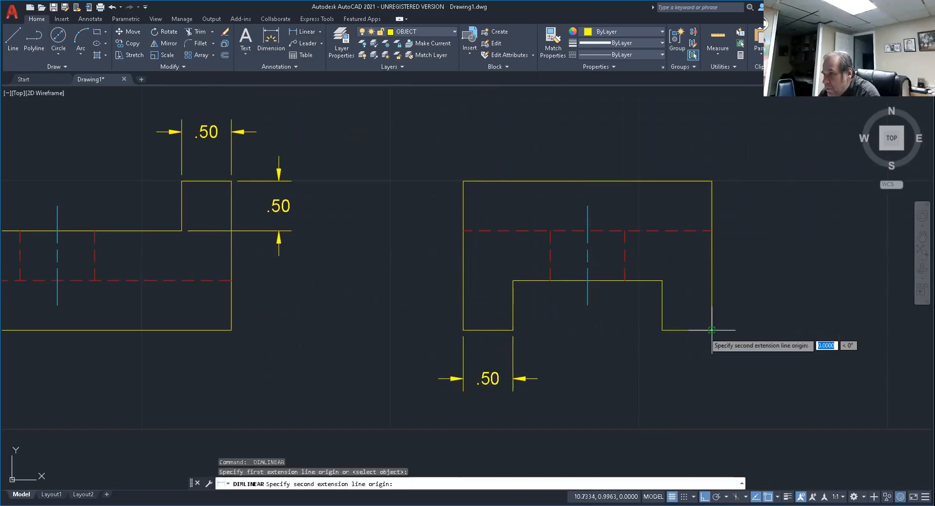
click(662, 330)
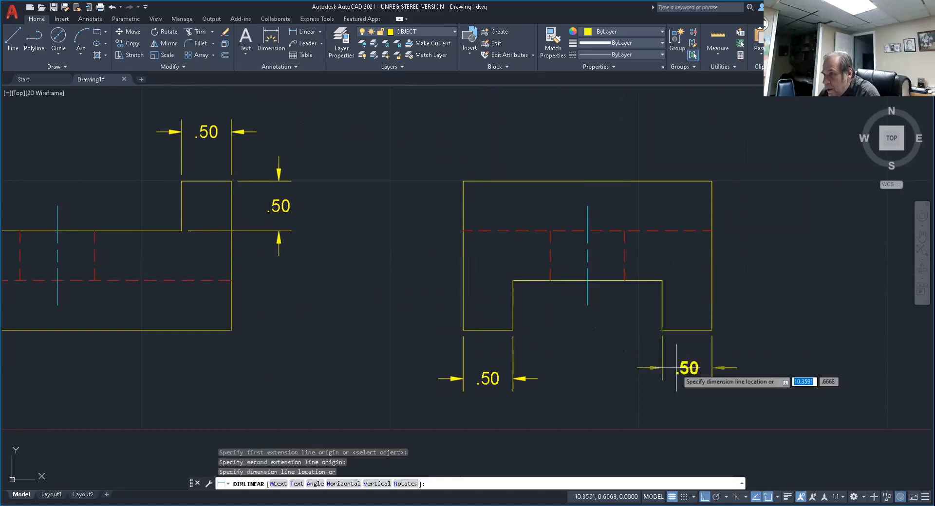
click(538, 379)
key(Return)
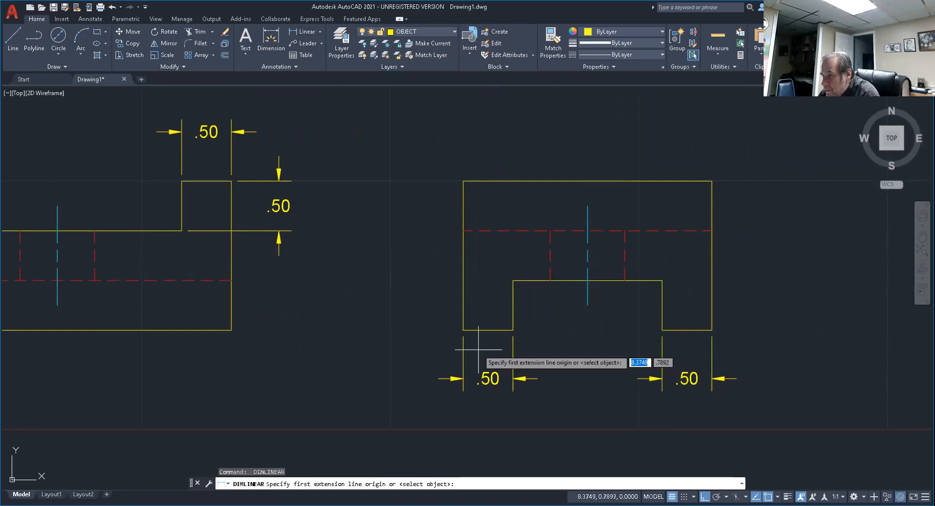
key(Return)
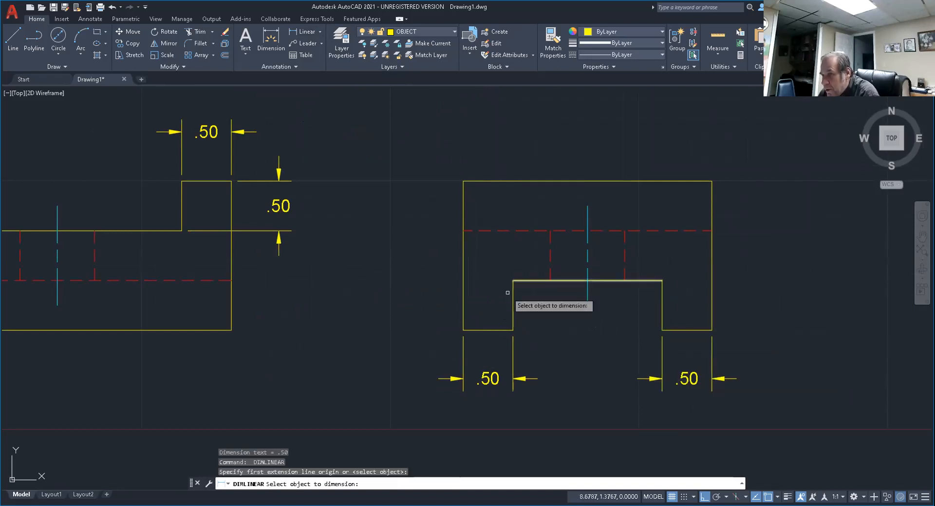
key(Escape)
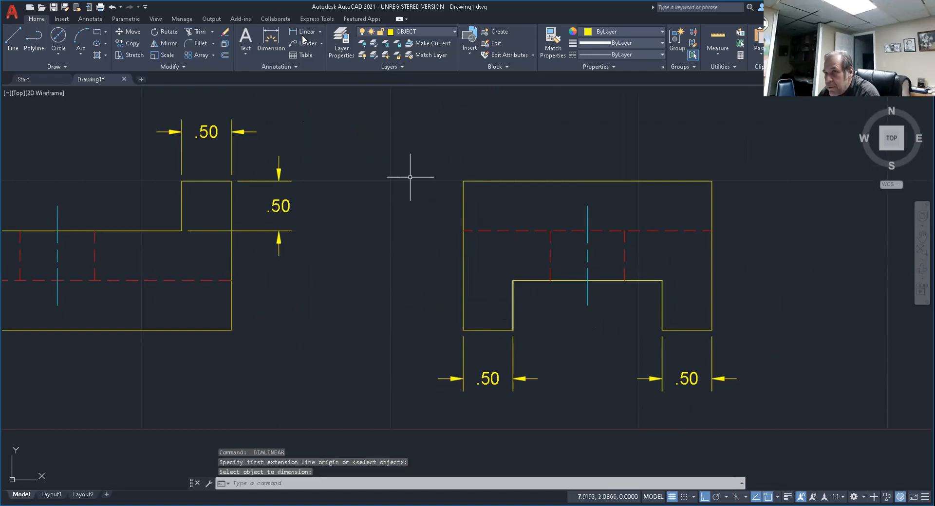
Add a vertical linear dimension for the side view's bottom slot height, placed 0.5 outside the left edge.
key(Return)
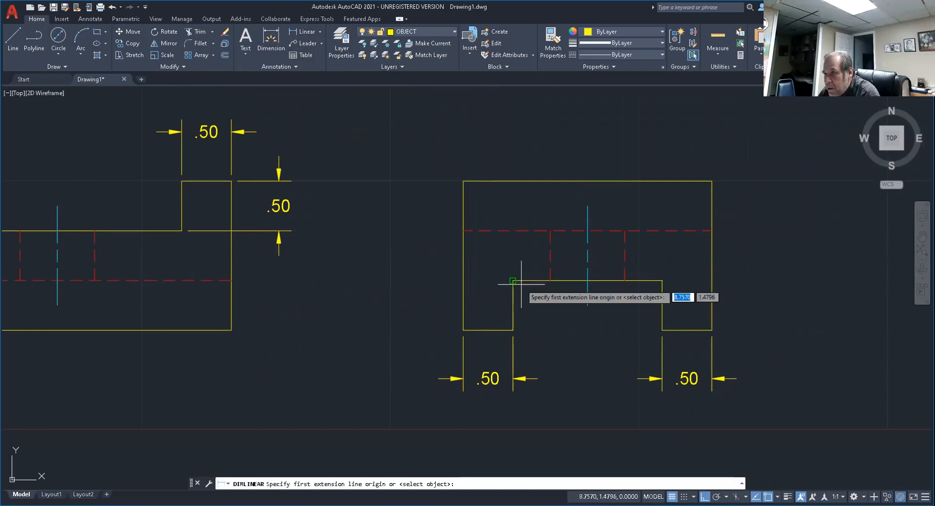
click(513, 281)
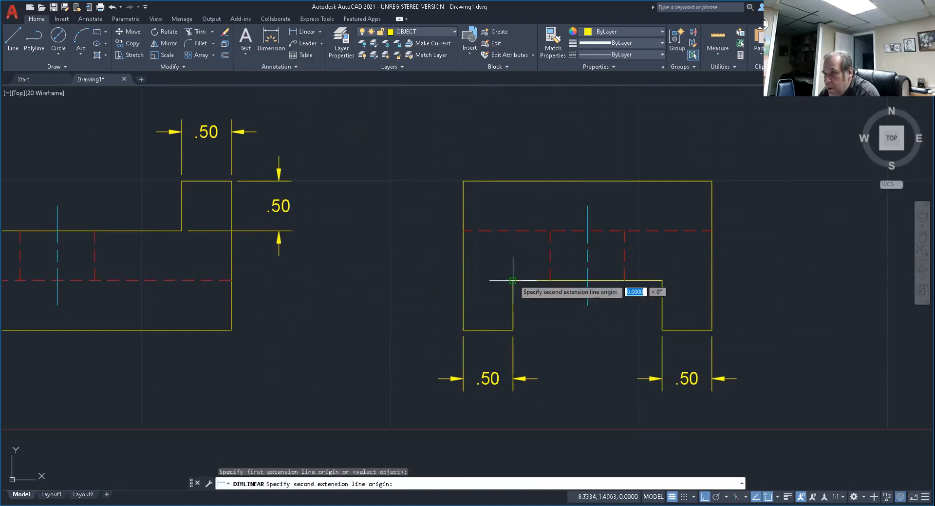
click(463, 330)
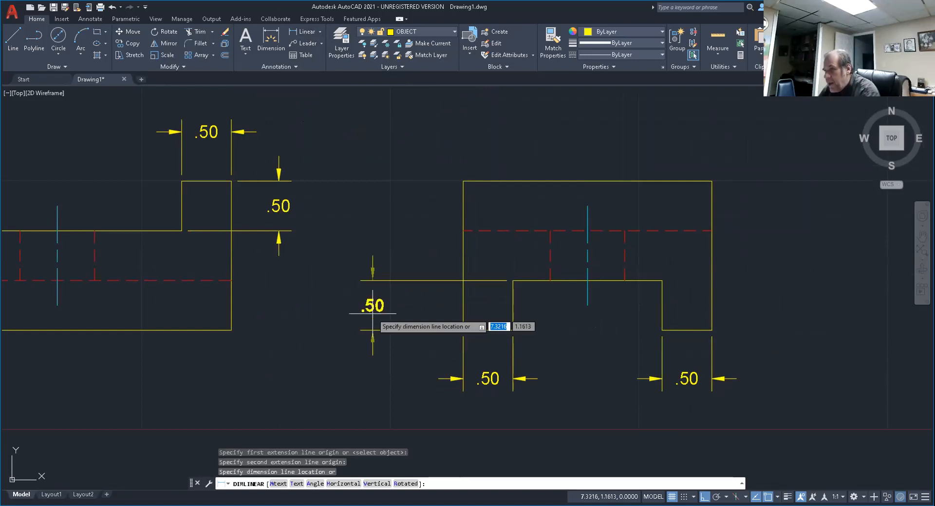
text(.5)
key(Return)
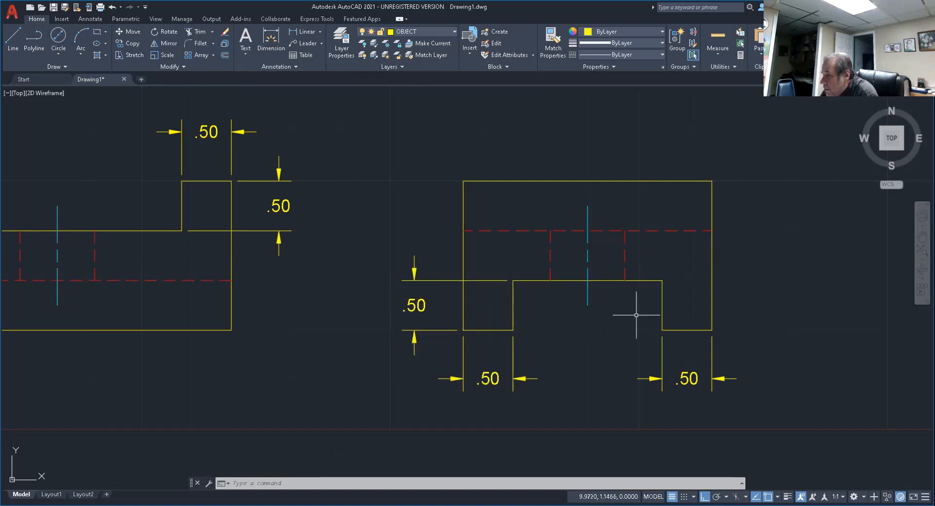
Add a vertical linear dimension from the top view's hole centerline to its lower edge, placed 0.5 outside the right edge.
scroll(636, 315, down, 6)
middle_drag(561, 316, 633, 386)
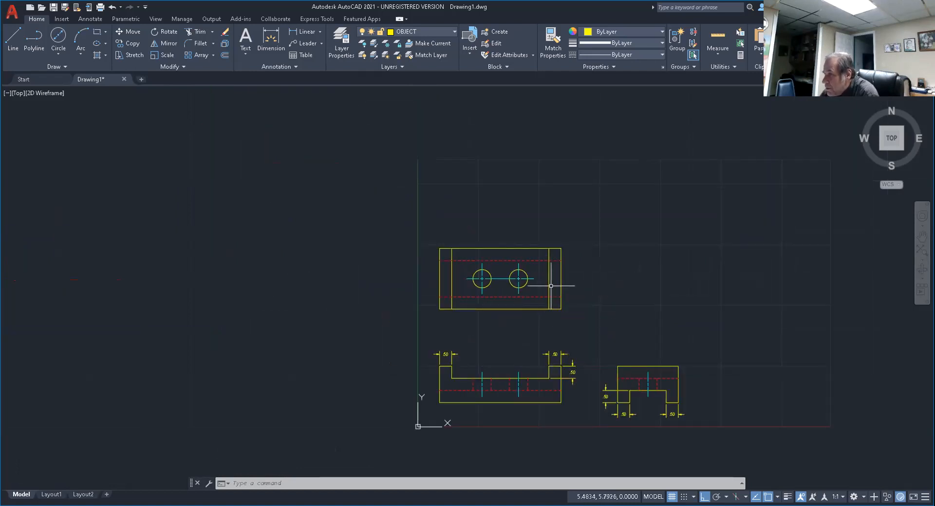
scroll(534, 293, up, 4)
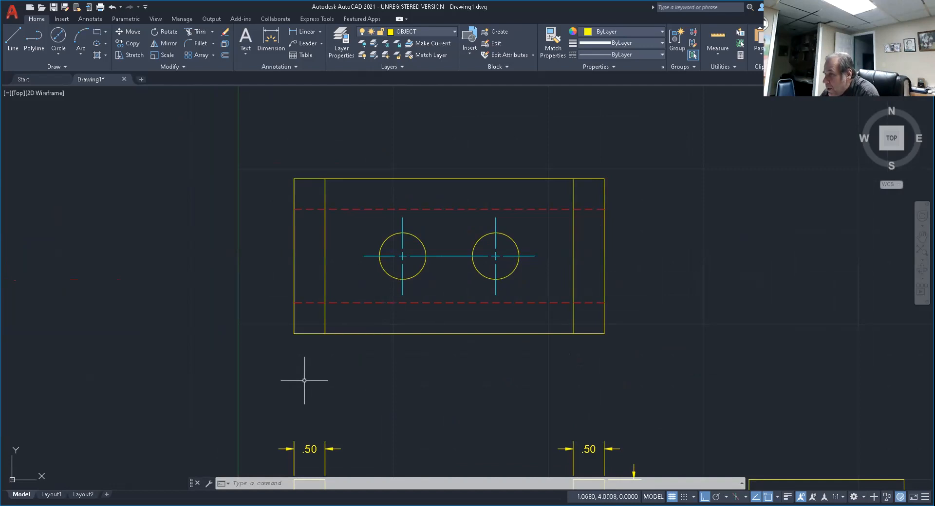
middle_drag(510, 319, 439, 344)
click(306, 30)
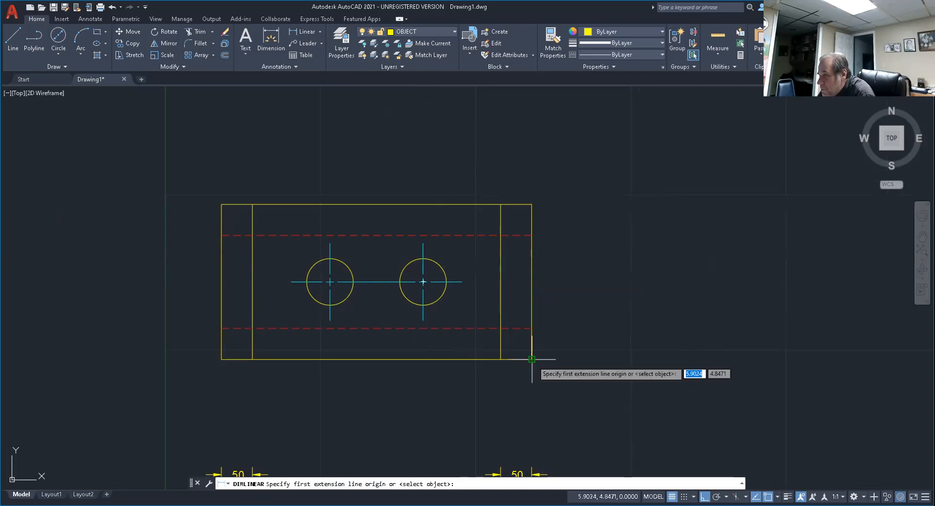
click(462, 282)
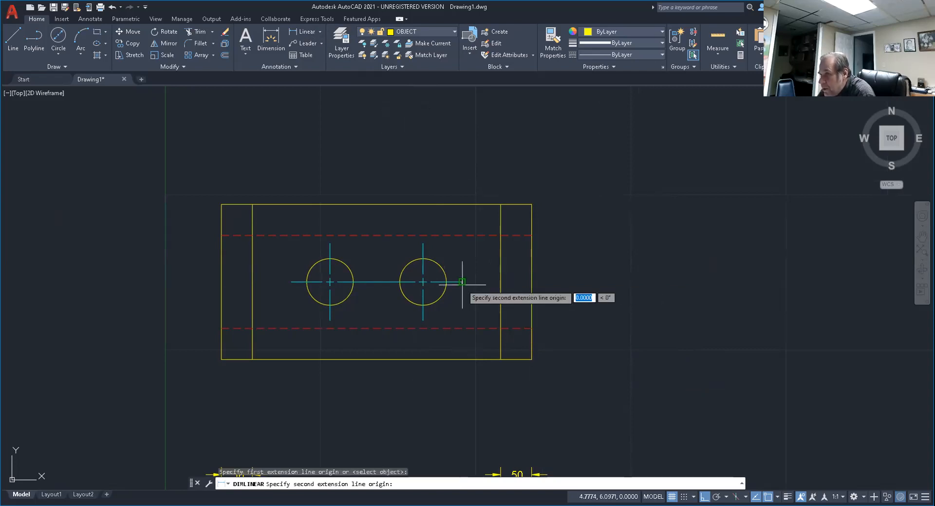
click(532, 359)
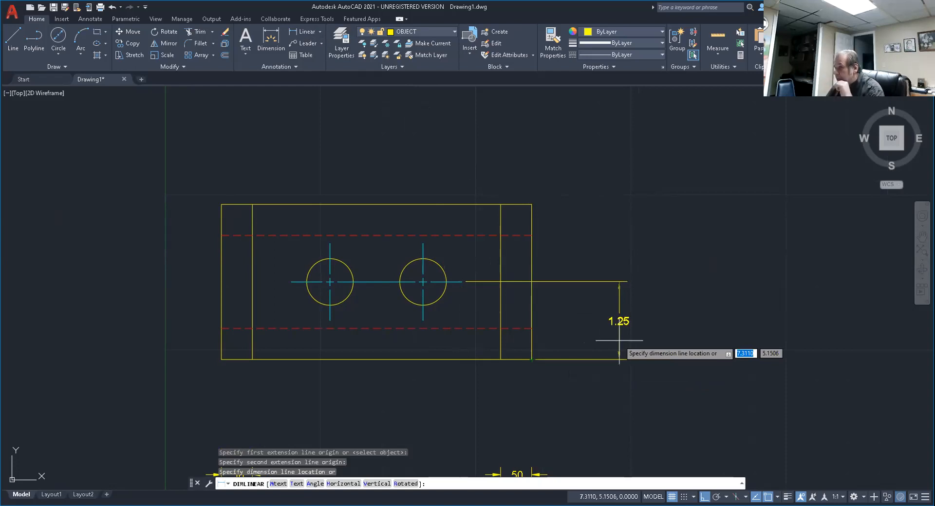
text(.5)
key(Return)
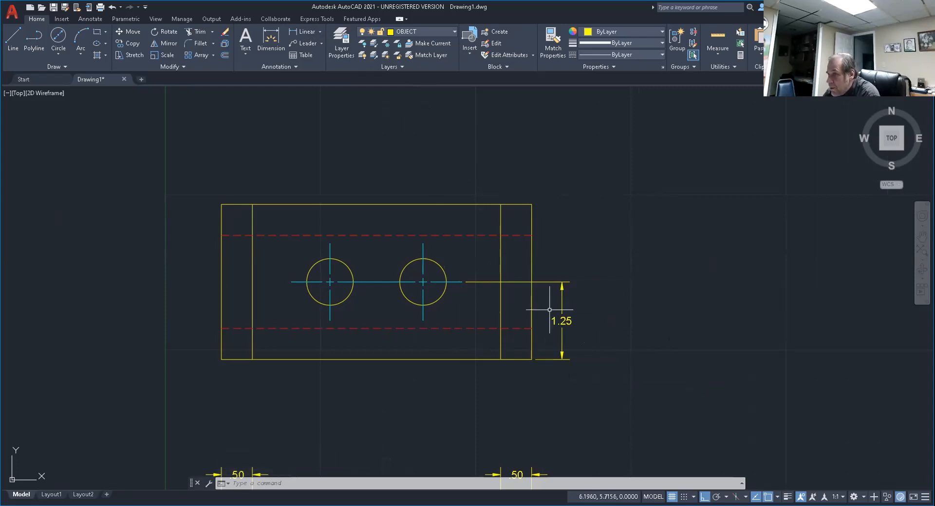
Dimension the horizontal distance from the top view's right hole centerline to the right edge, placing the dimension line 0.5 below the view.
middle_drag(415, 340, 492, 317)
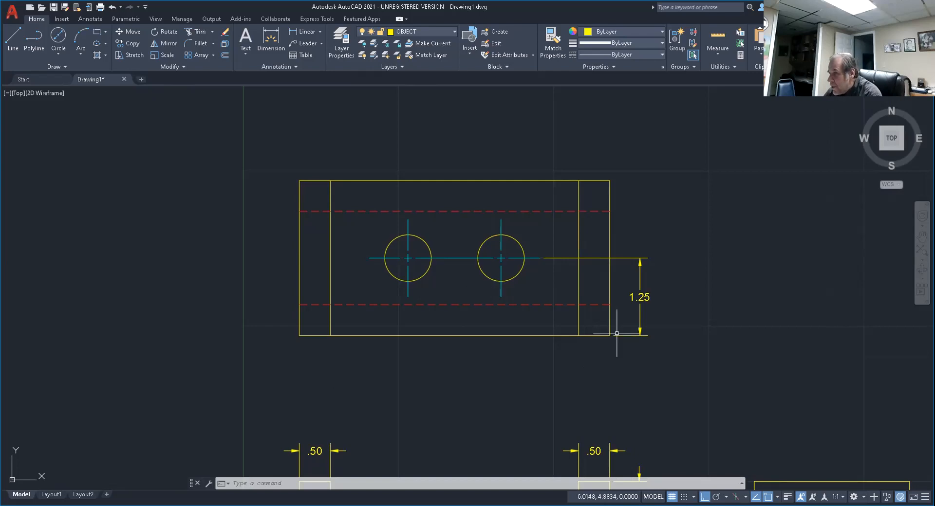
click(303, 32)
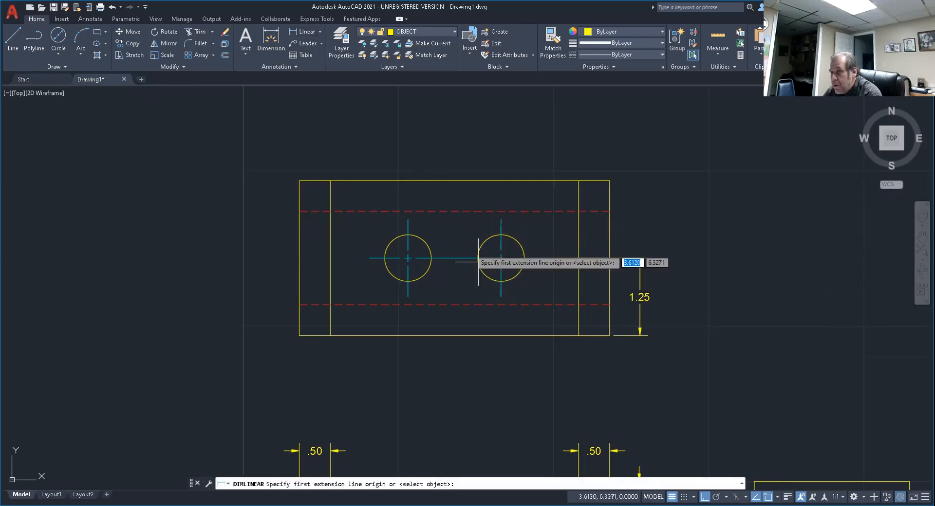
click(501, 296)
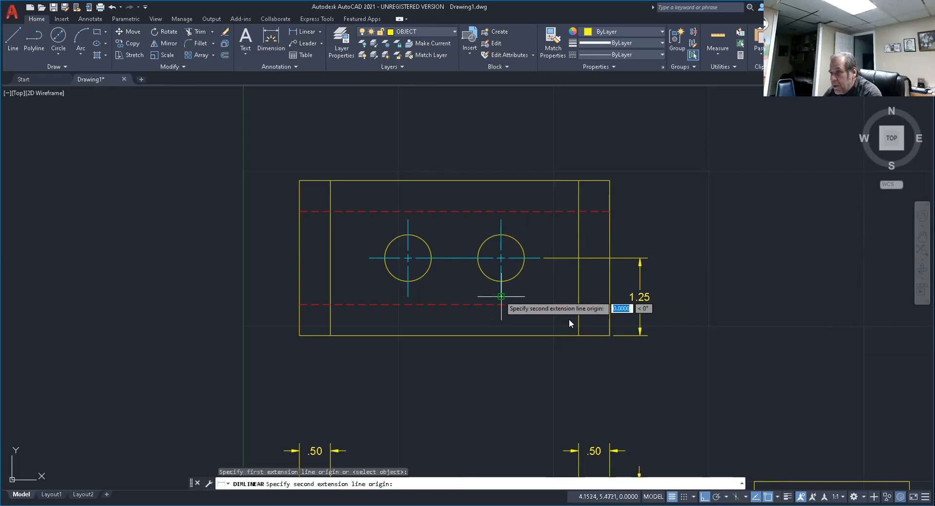
click(610, 336)
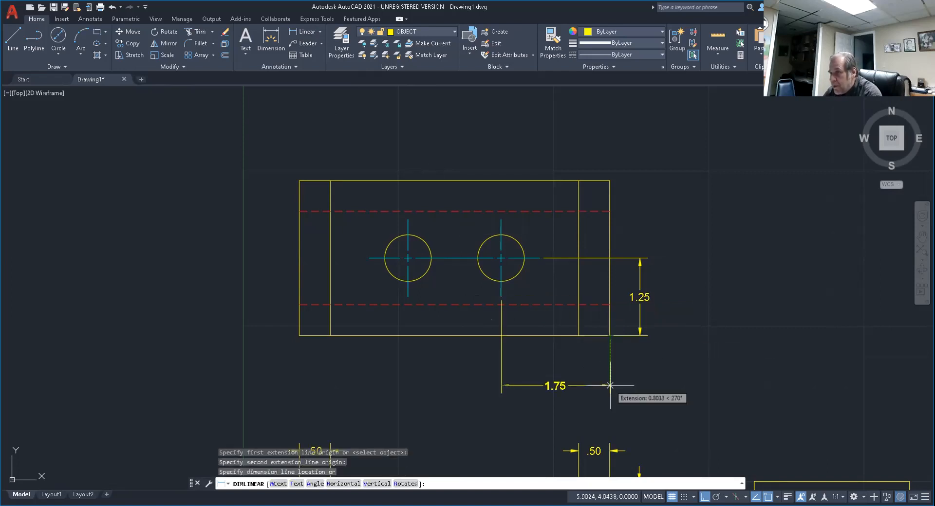
text(.5)
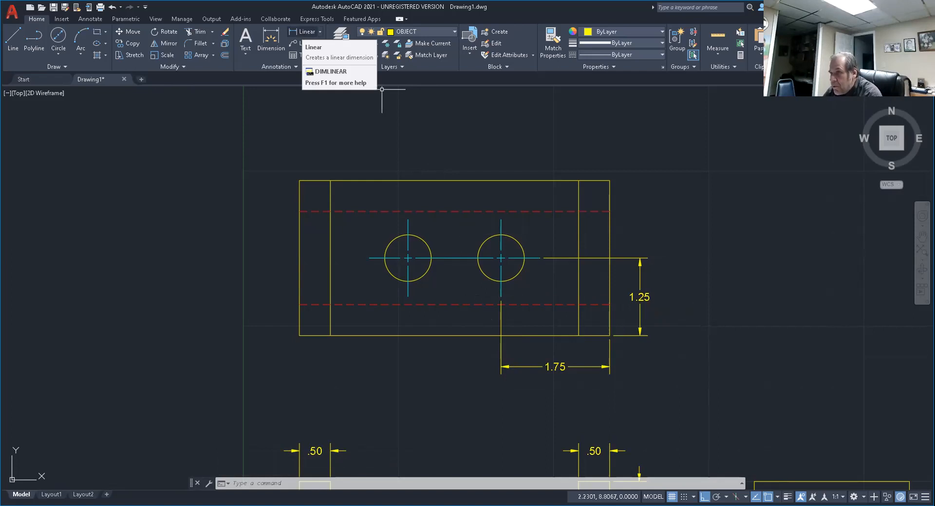
Dimension the horizontal spacing between the two hole centerlines, aligning its dimension line with the adjacent hole-to-edge dimension.
click(305, 31)
click(501, 296)
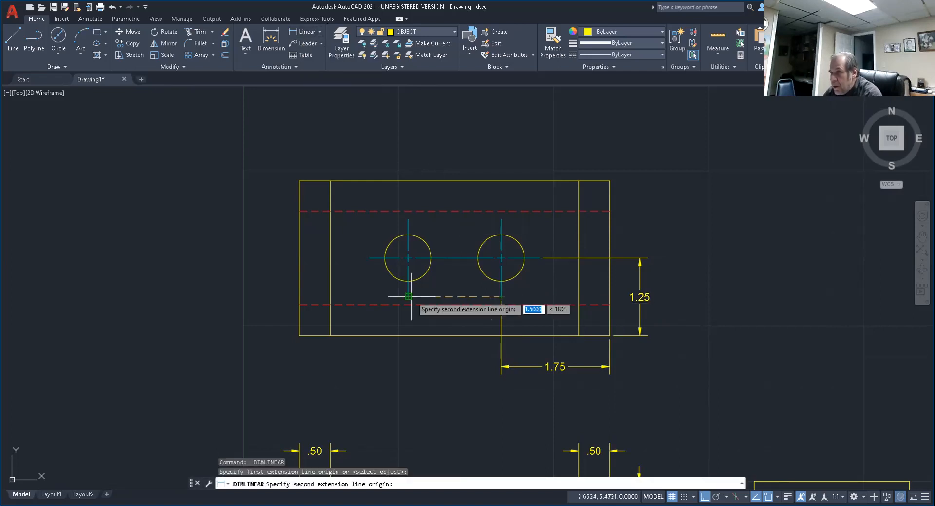
click(411, 296)
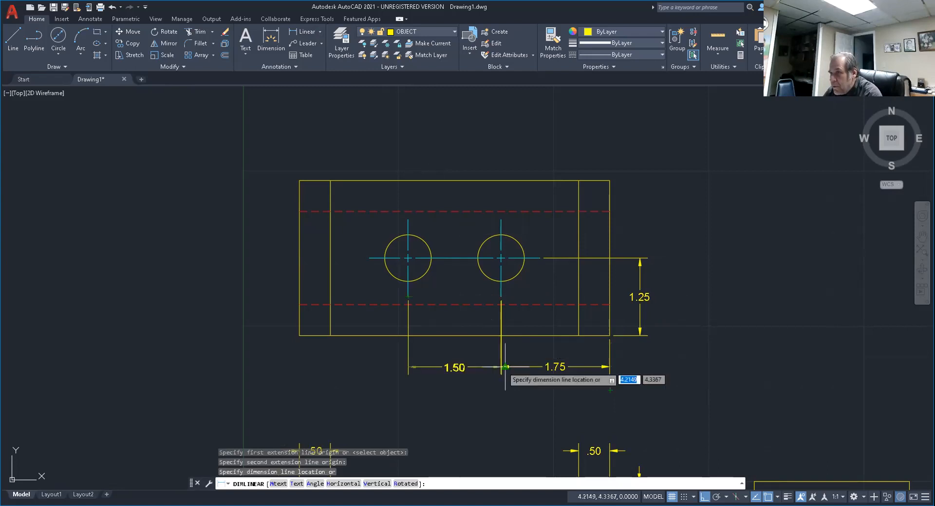
scroll(501, 366, up, 10)
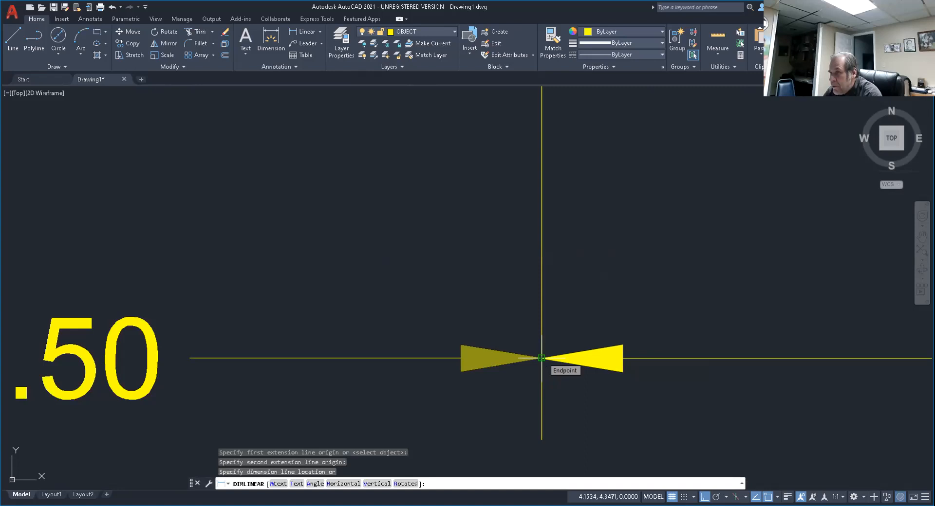
click(541, 358)
scroll(545, 326, down, 8)
key(Return)
Add a diameter dimension to the top view's left hole and leave the command.
middle_drag(564, 339, 480, 365)
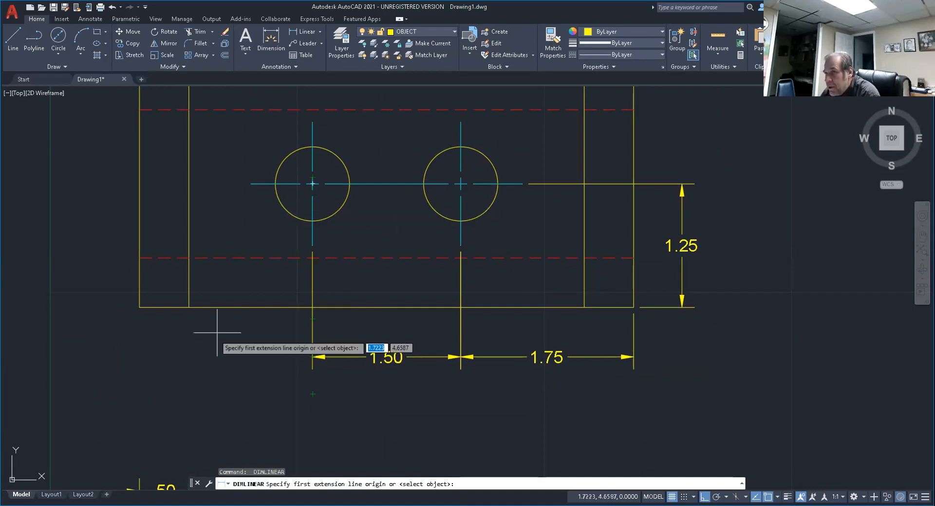
click(321, 32)
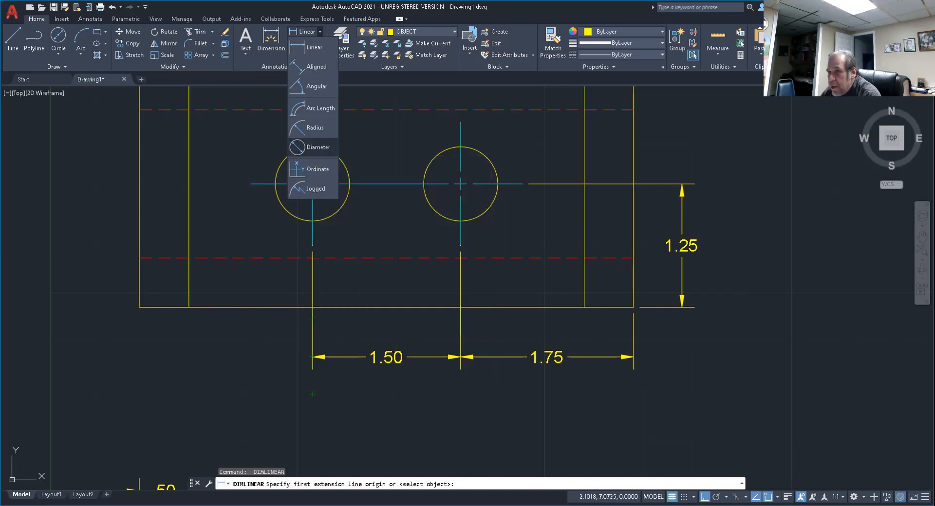
click(315, 149)
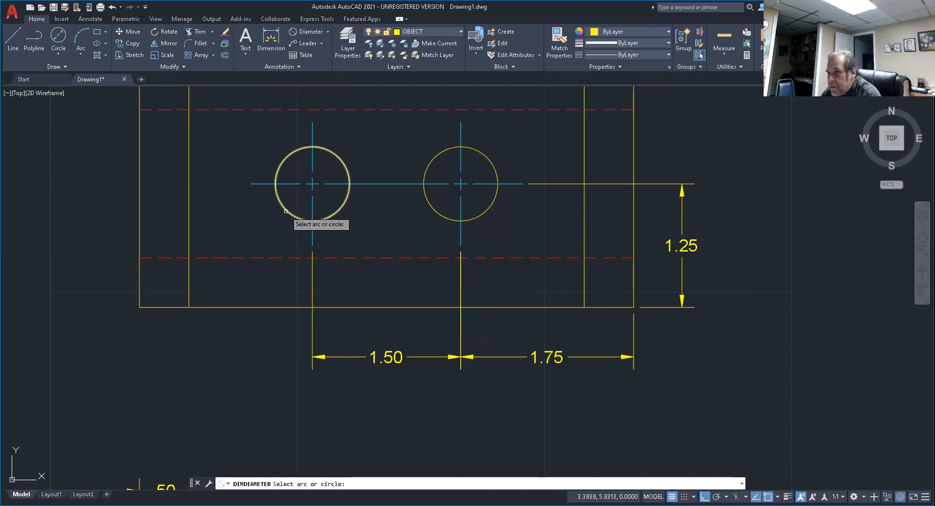
click(286, 212)
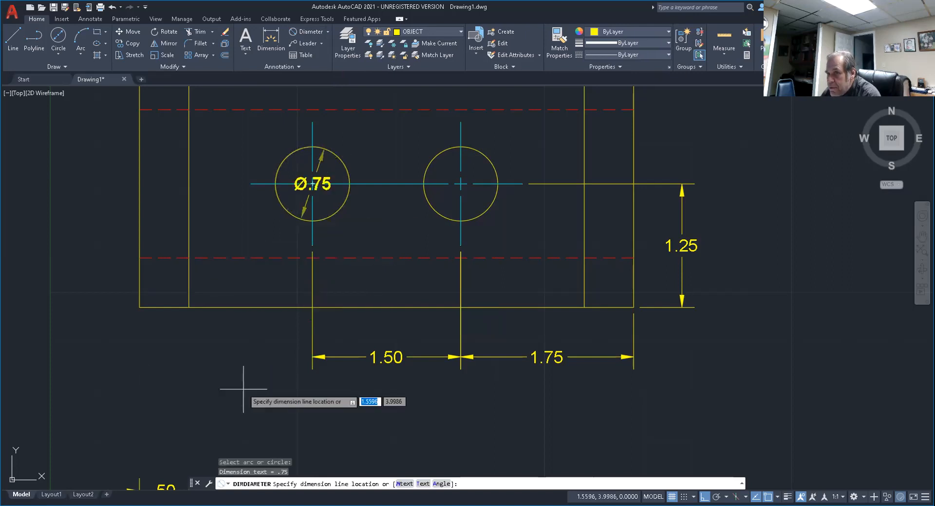
click(182, 366)
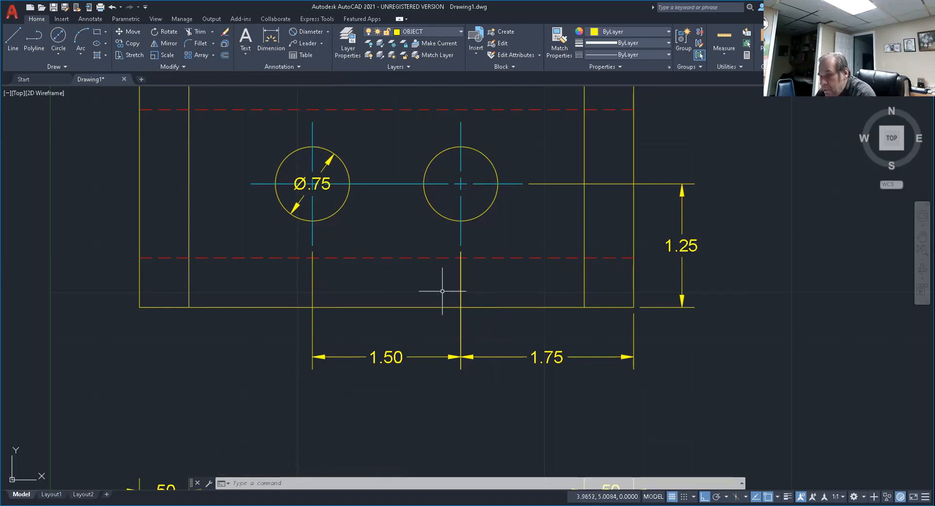
key(Escape)
key(Escape)
key(Escape)
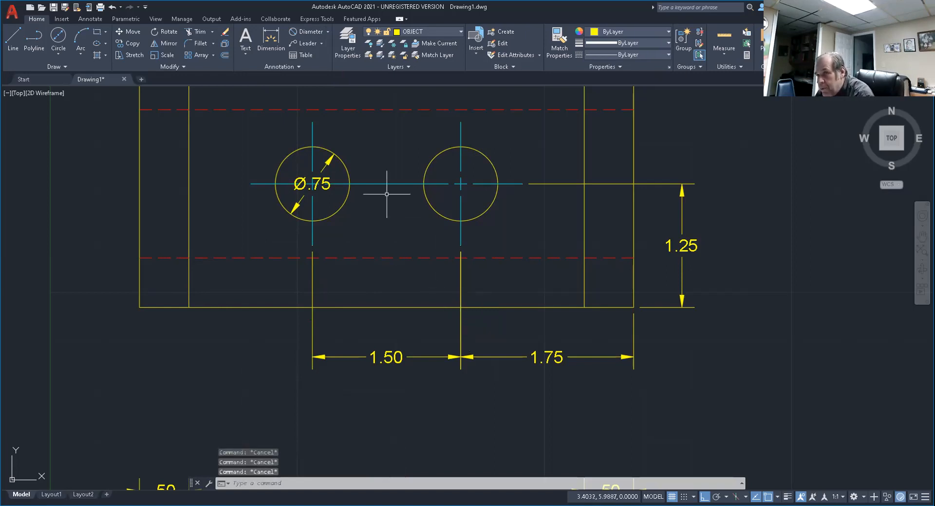
With Ortho off, move the left hole's diameter text outside below the view, level with the hole spacing dimension, and deselect it.
click(329, 187)
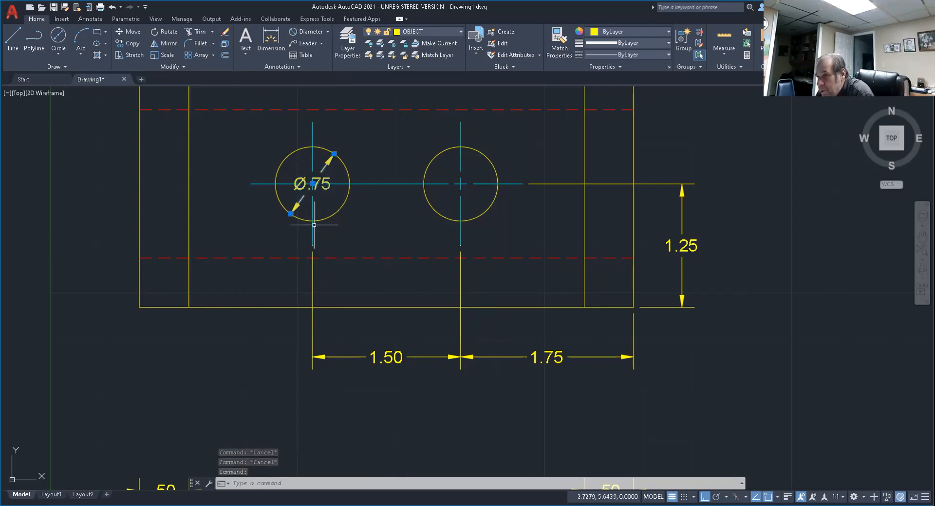
click(314, 184)
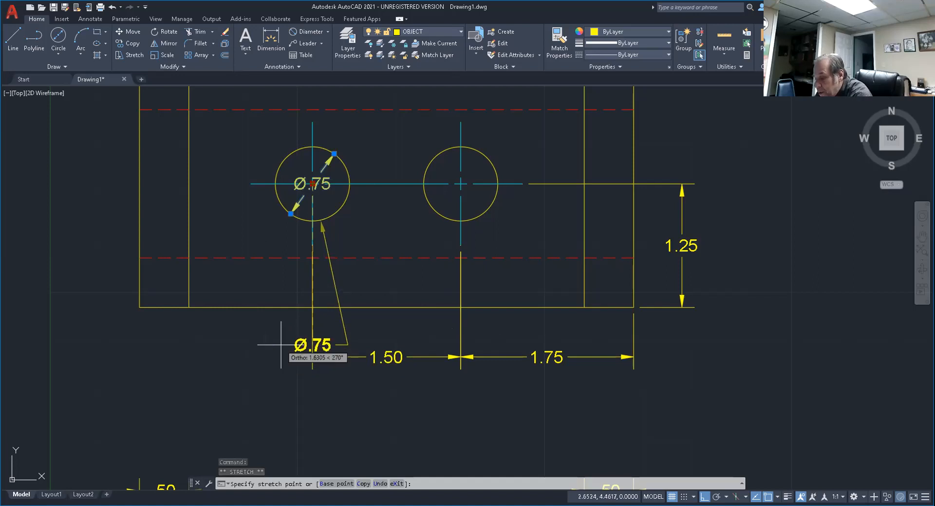
key(F8)
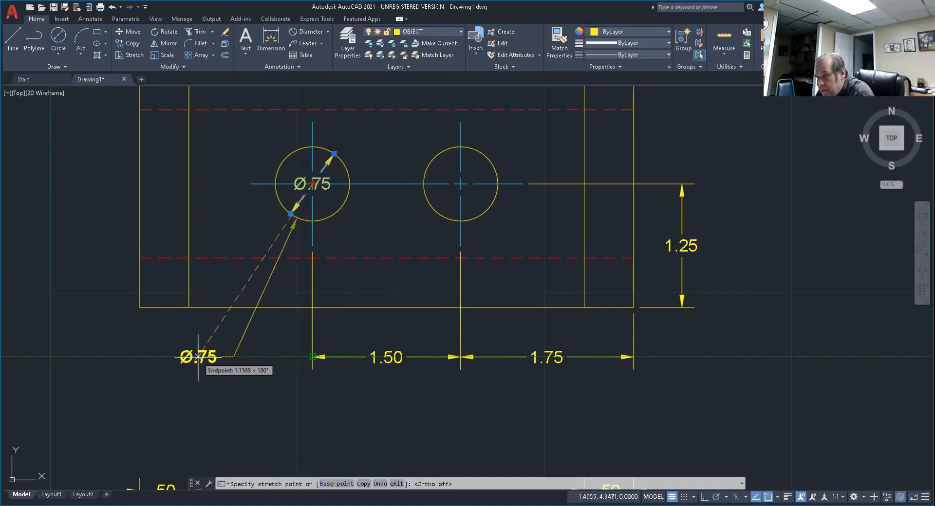
click(198, 358)
key(Escape)
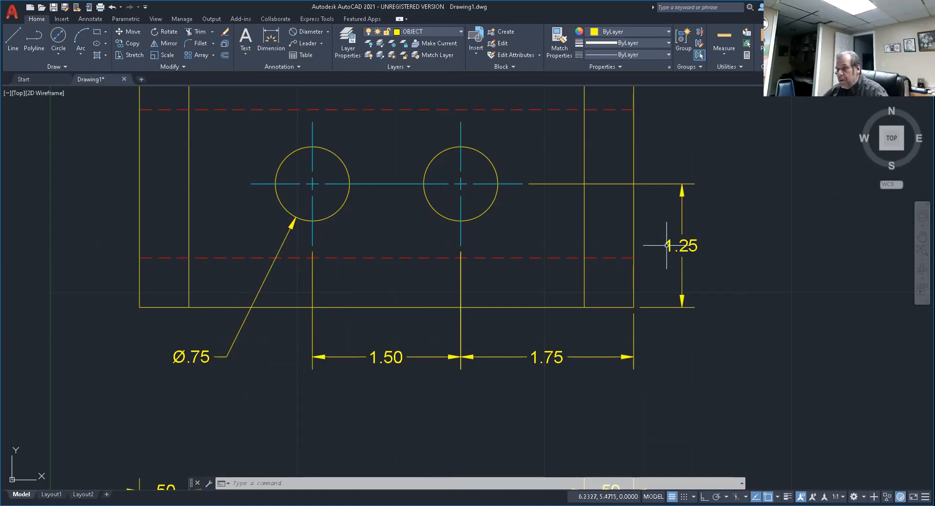
click(194, 352)
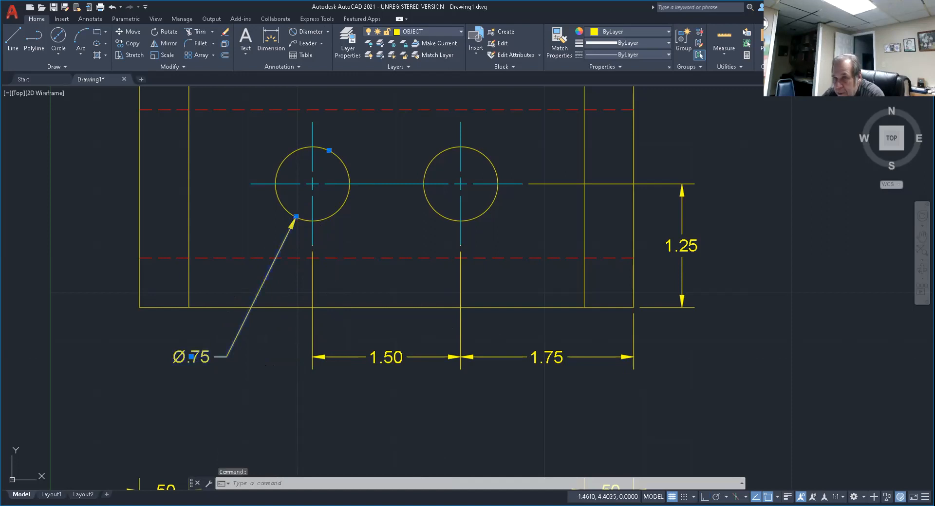
double_click(178, 361)
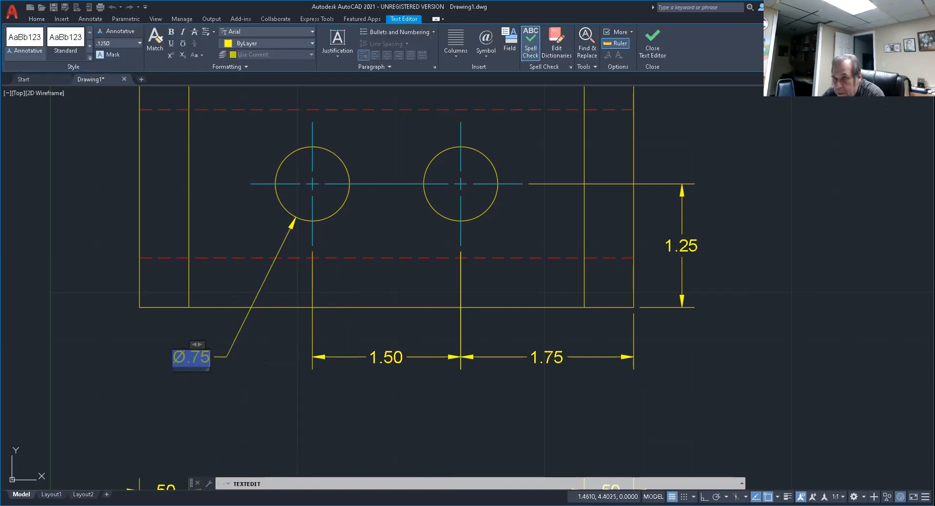
key(Escape)
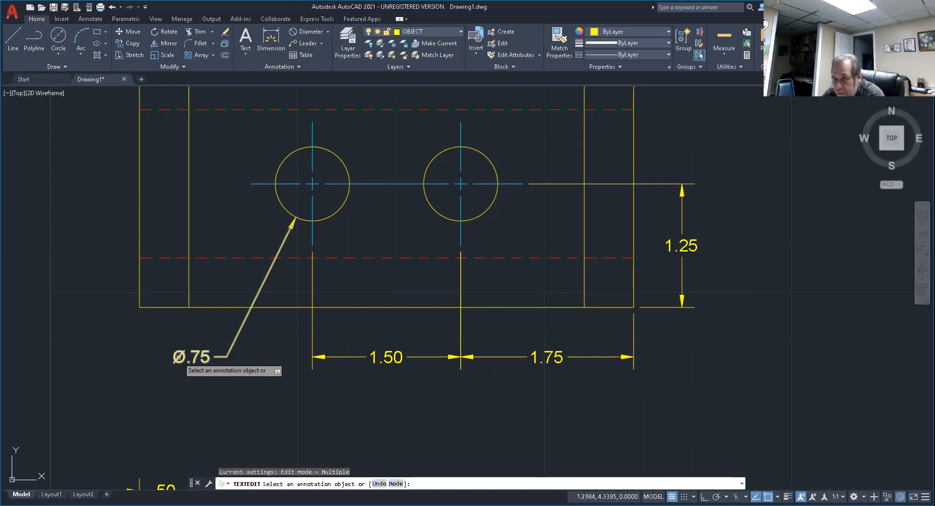
click(175, 366)
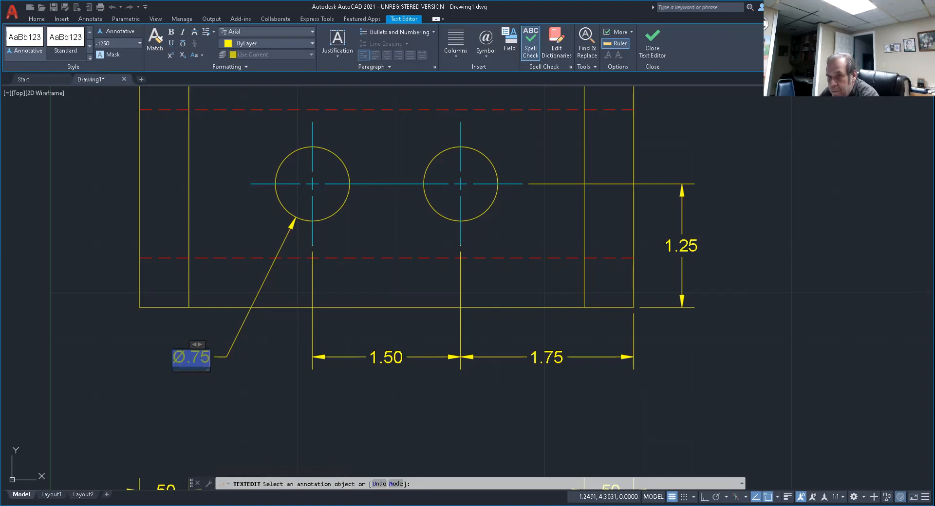
key(Escape)
Insert the prefix "2x " before the diameter symbol in the hole's dimension text and close the text editor.
scroll(183, 359, up, 8)
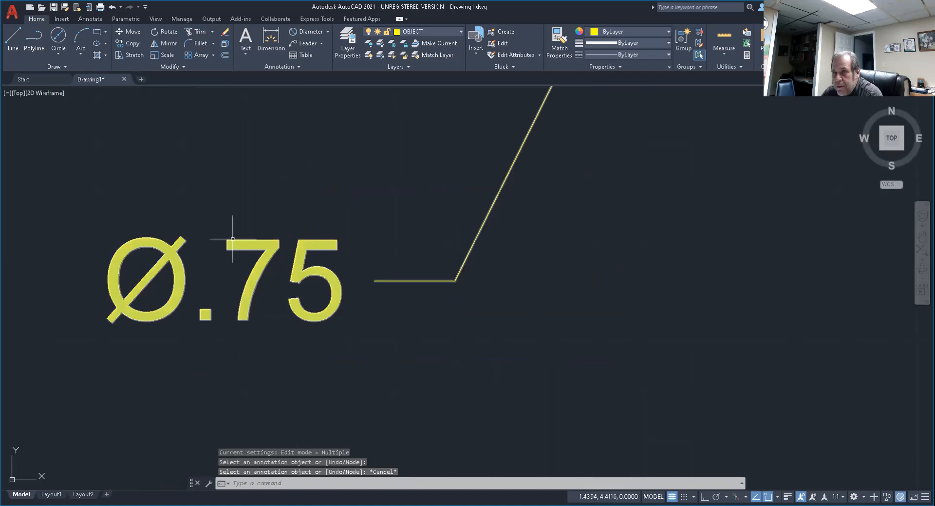
double_click(104, 279)
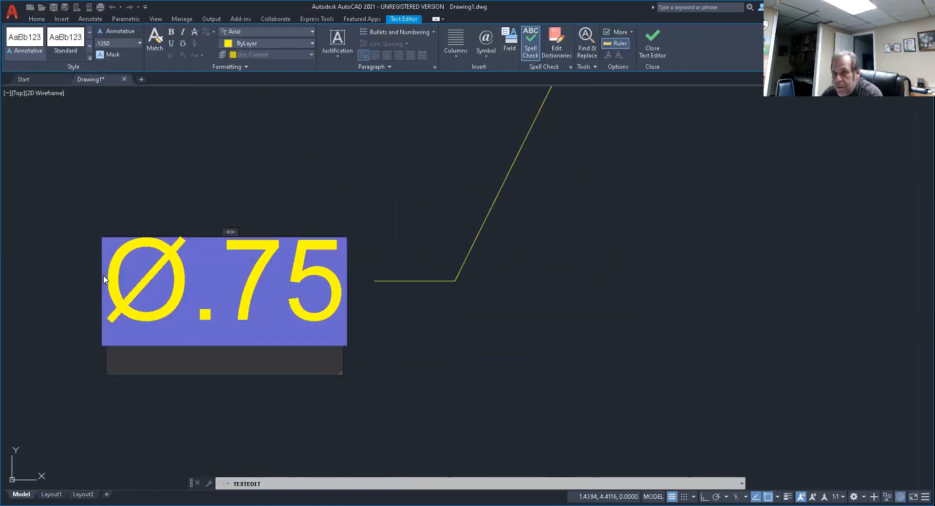
key(Left)
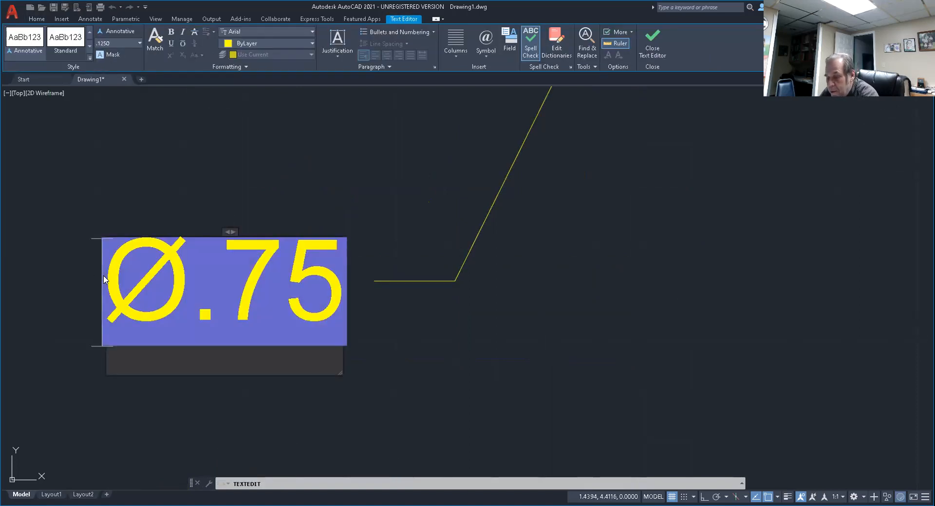
text(2)
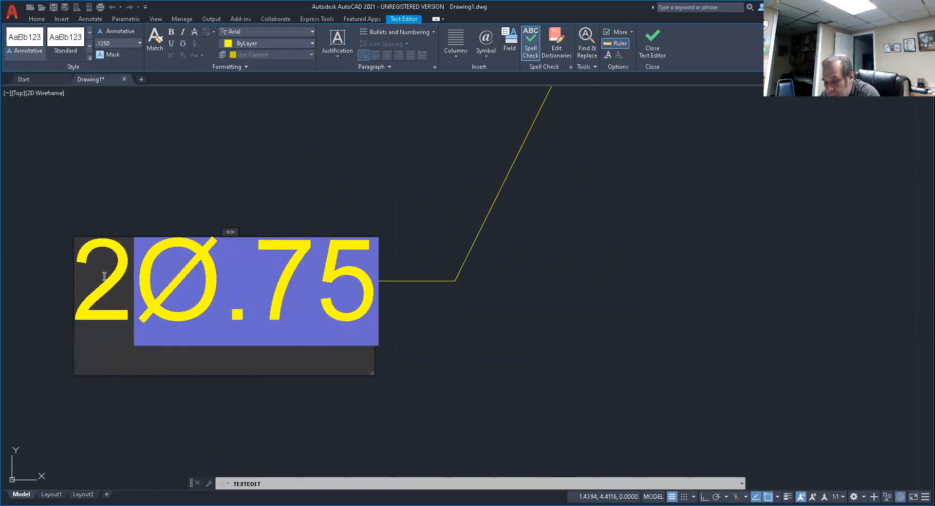
text(x)
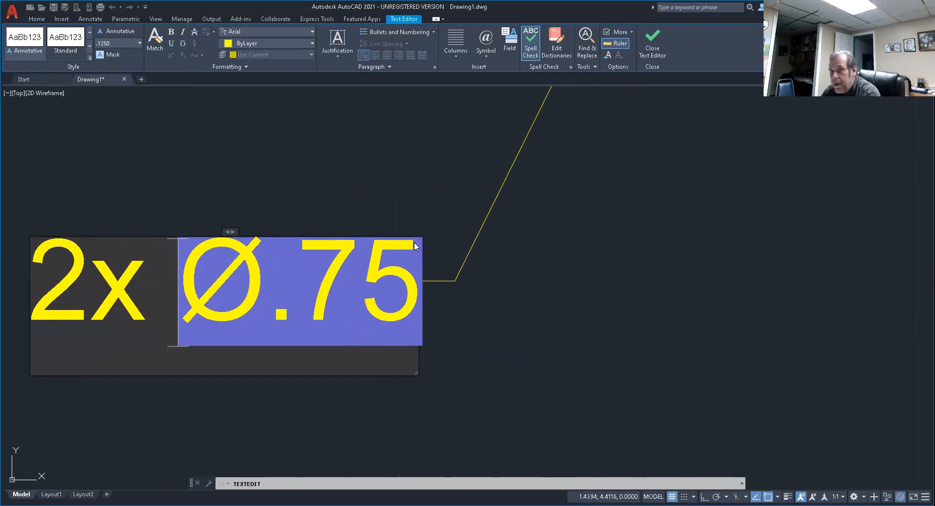
key(Escape)
click(481, 259)
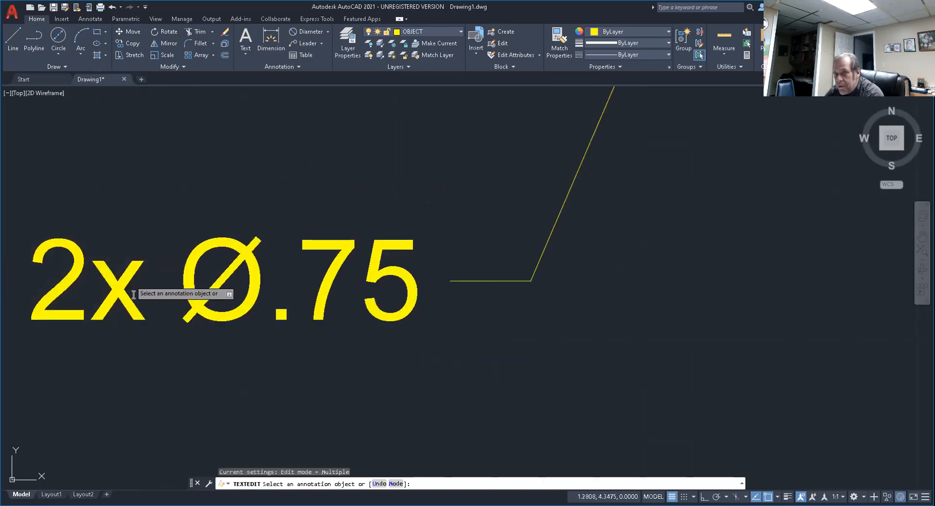
Change the lowercase x in the top view's hole diameter note to a capital X, making the prefix "2X".
click(116, 292)
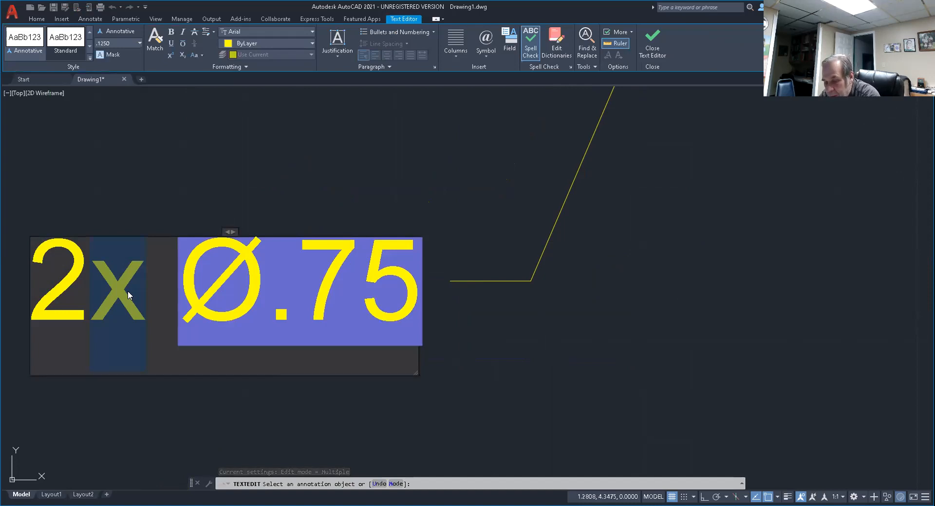
click(128, 294)
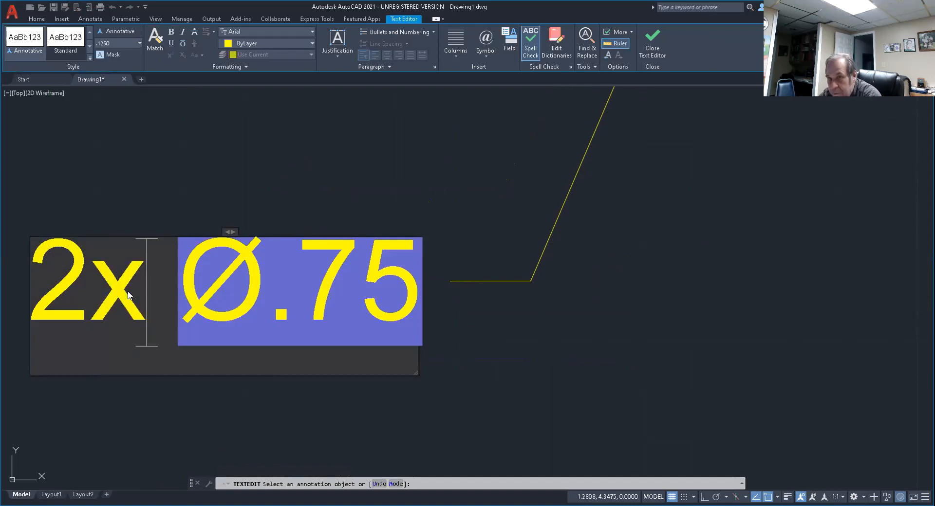
key(BackSpace)
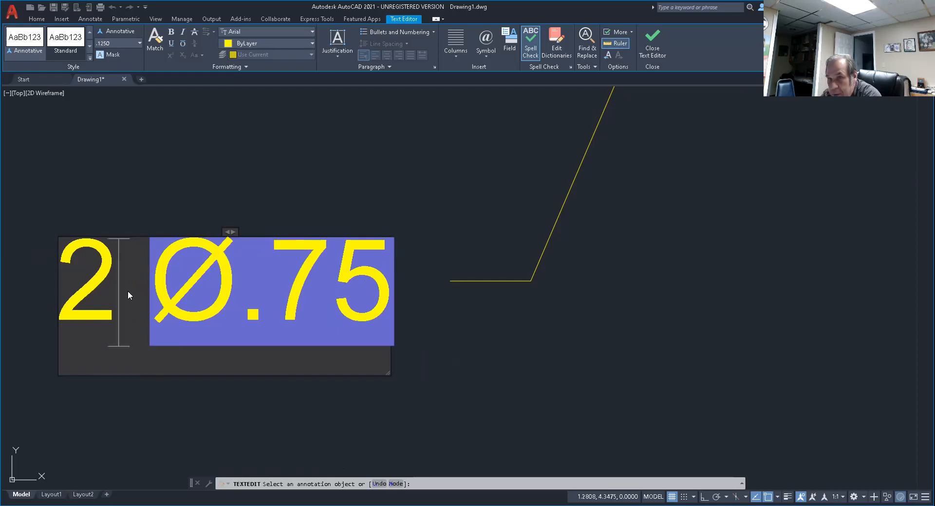
text(X)
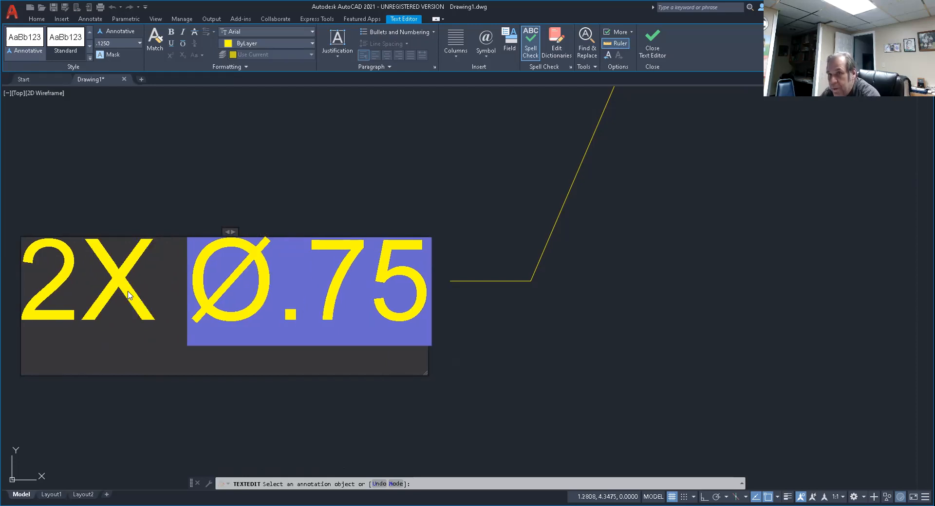
click(275, 149)
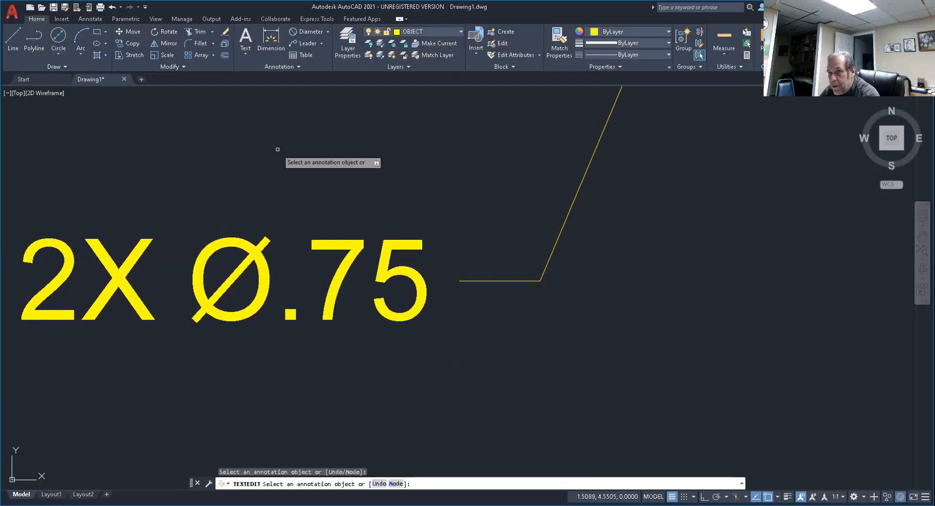
scroll(273, 189, down, 6)
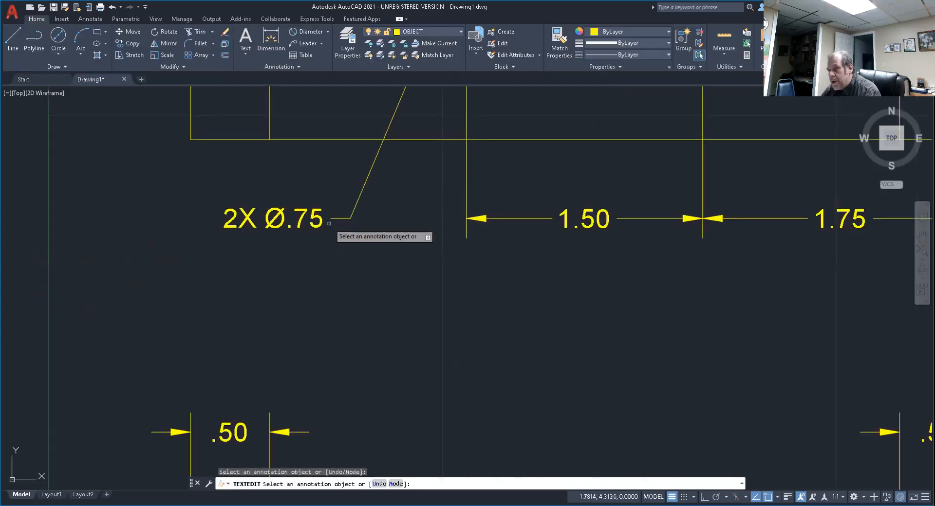
middle_drag(329, 224, 295, 354)
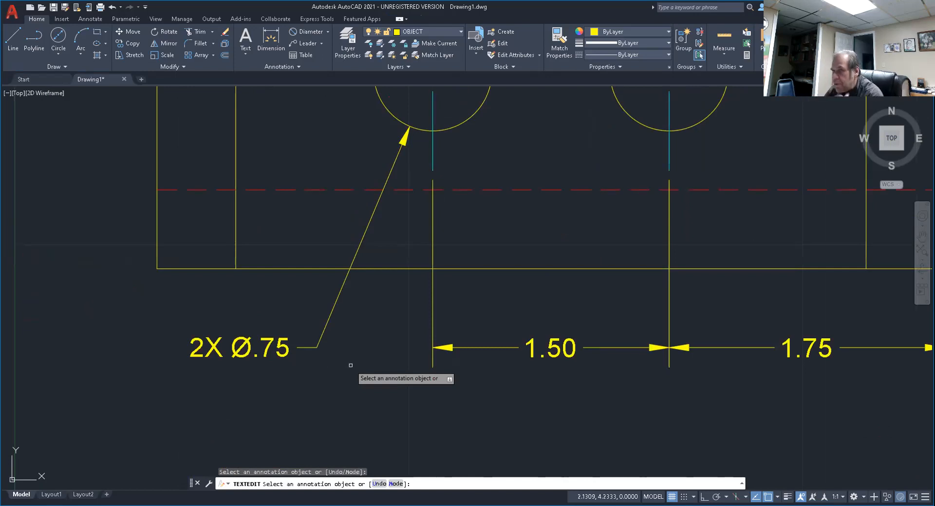
Add a linear dimension for the front view's overall length below the view, aligned with the side view's lower foot-width dimensions.
scroll(476, 280, down, 8)
mouse_move(516, 346)
middle_down()
mouse_move(297, 285)
mouse_move(315, 282)
middle_up()
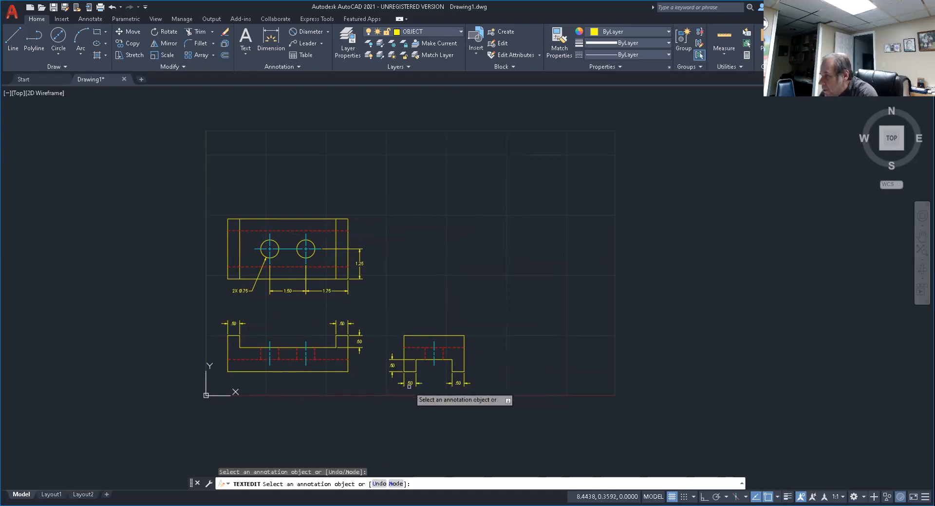
scroll(333, 377, up, 4)
middle_drag(333, 377, 407, 252)
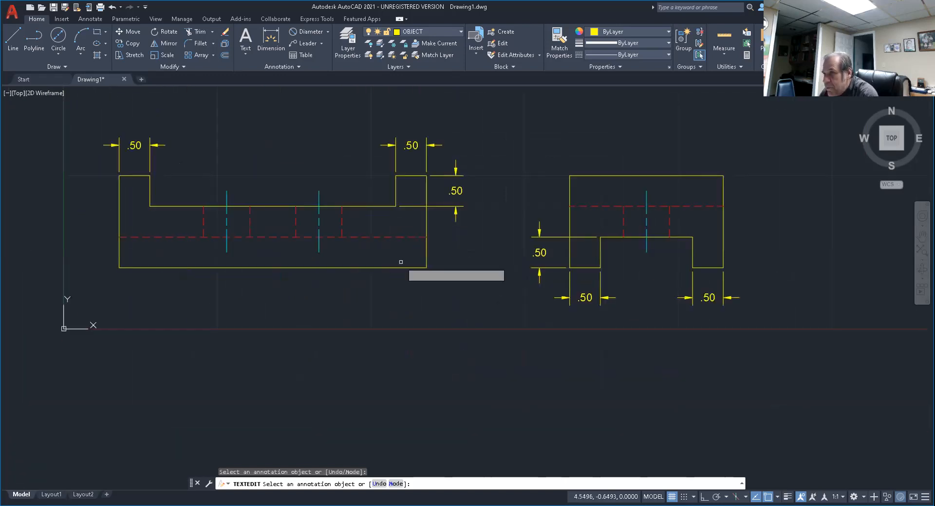
click(328, 31)
click(315, 47)
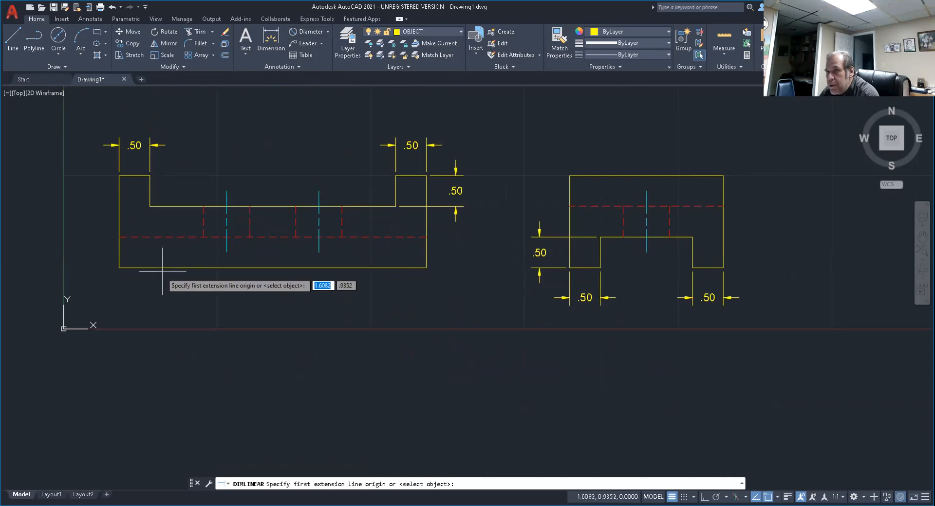
click(119, 268)
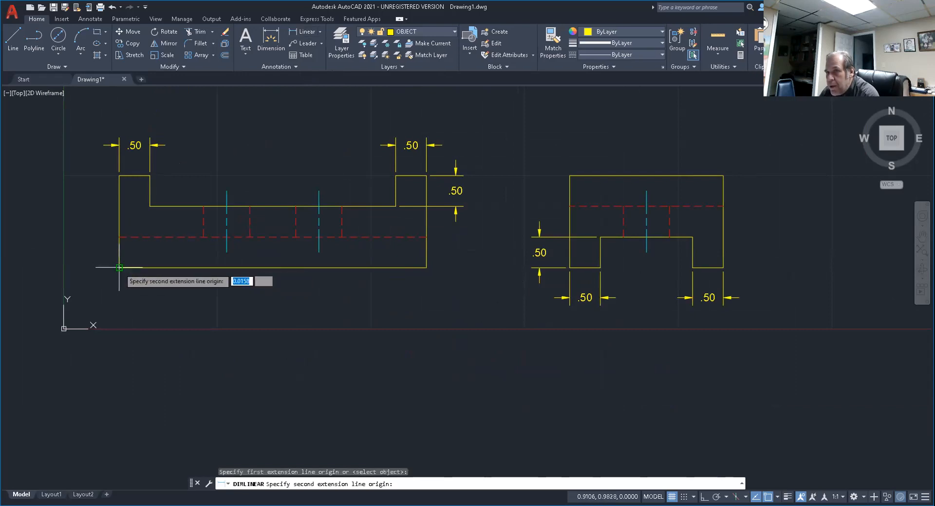
click(426, 267)
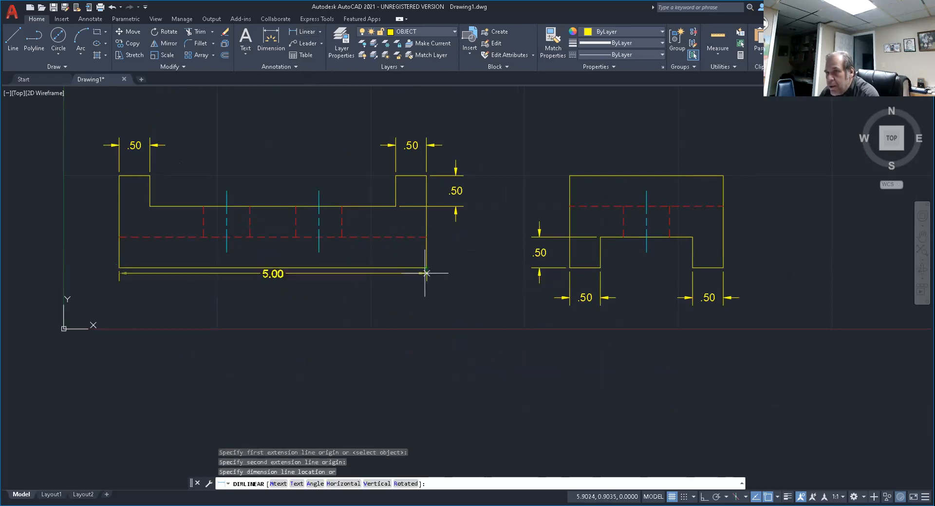
click(554, 298)
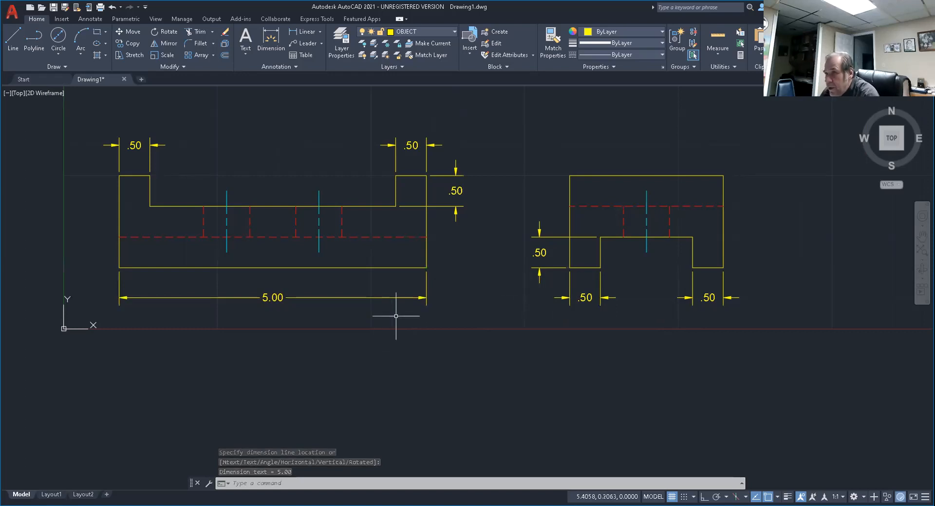
Add a linear dimension for the side view's overall height, placing its dimension line .5 outside the right edge.
scroll(452, 353, down, 3)
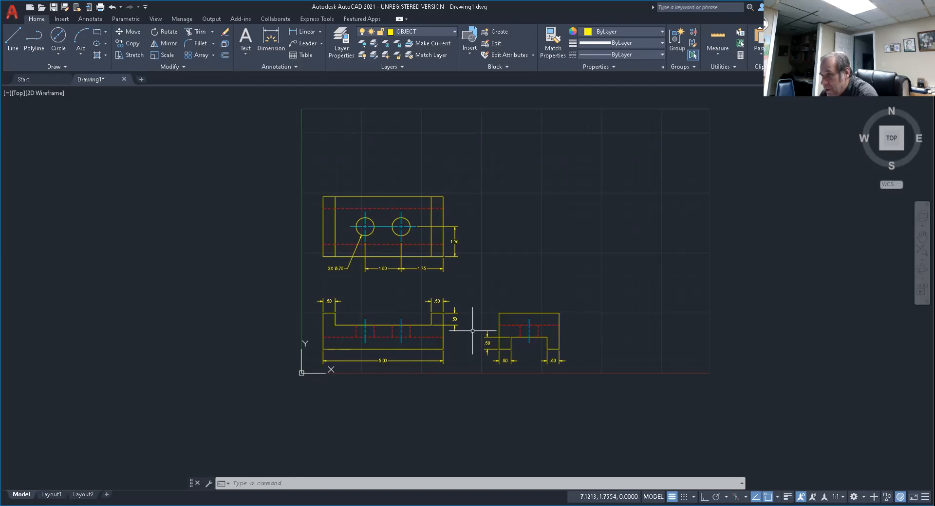
scroll(574, 333, up, 6)
middle_drag(538, 323, 464, 259)
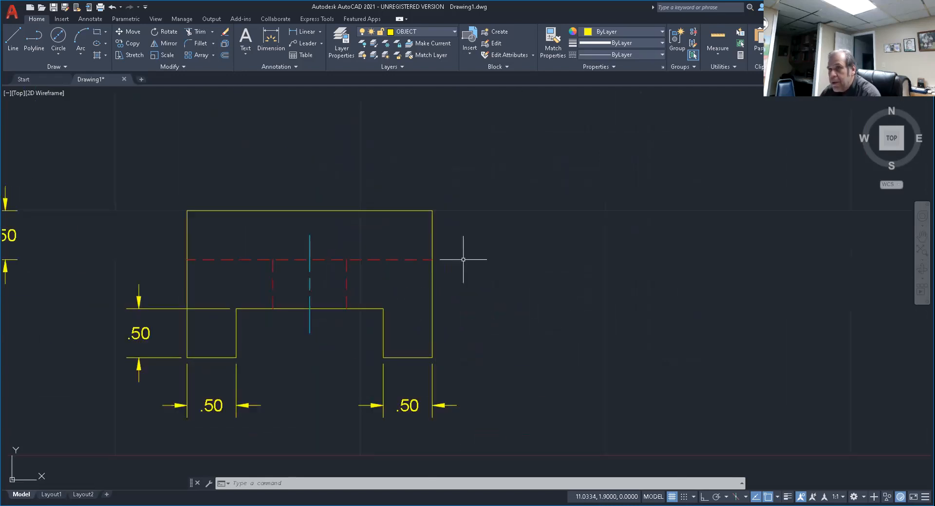
click(305, 32)
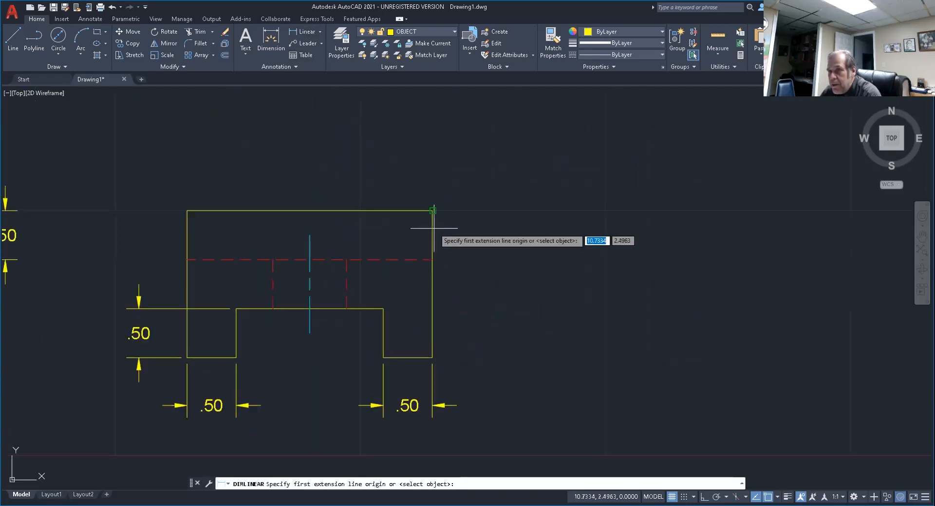
click(432, 211)
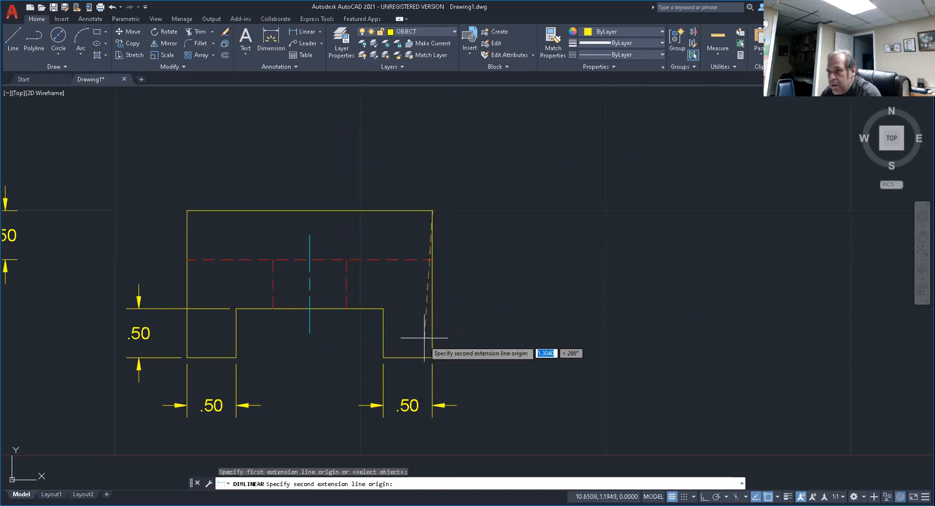
click(432, 358)
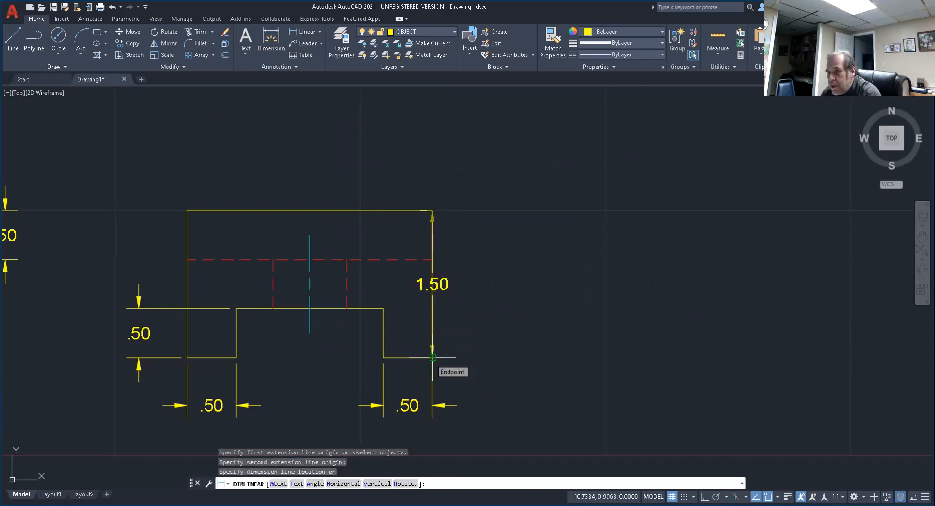
text(.5)
key(Return)
Dimension the side view's overall width above the view, aligned with the front view's upper tab-width dimension, and leave the command.
scroll(492, 312, down, 5)
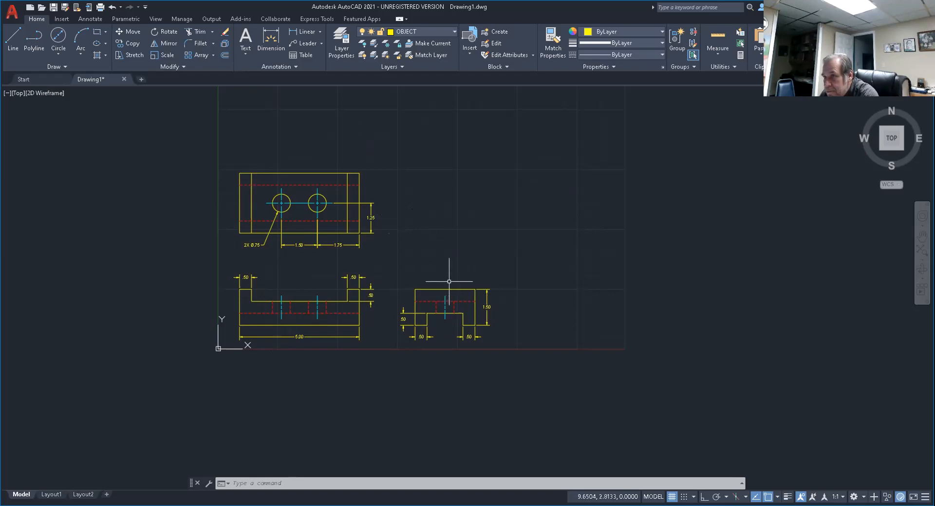
scroll(448, 280, up, 6)
middle_drag(450, 281, 526, 271)
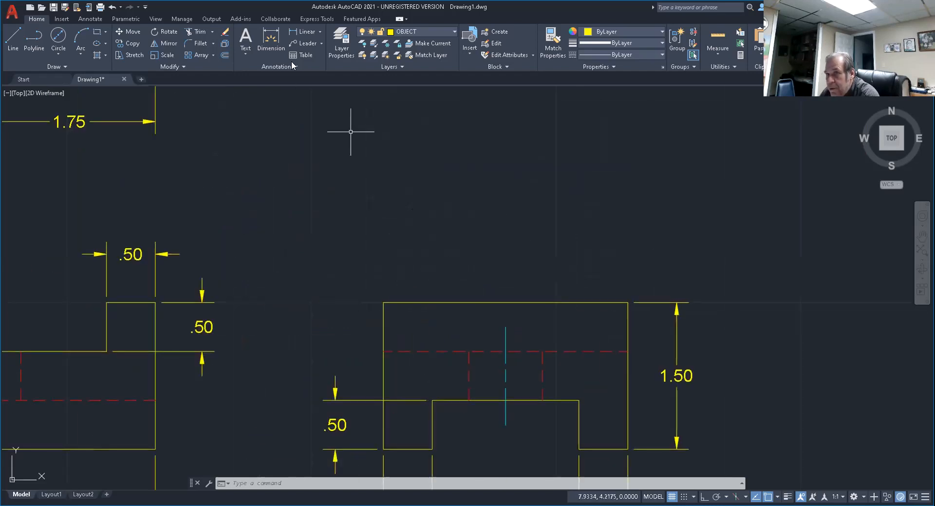
click(307, 31)
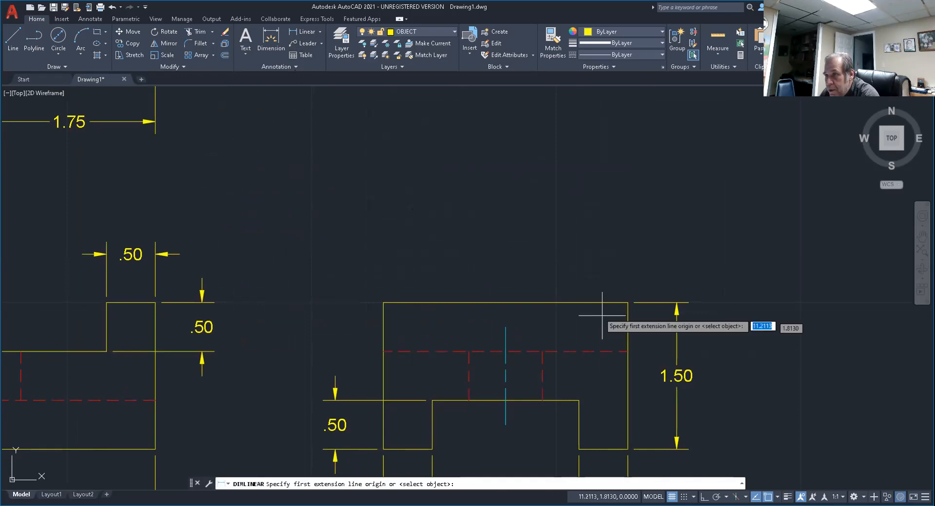
click(628, 303)
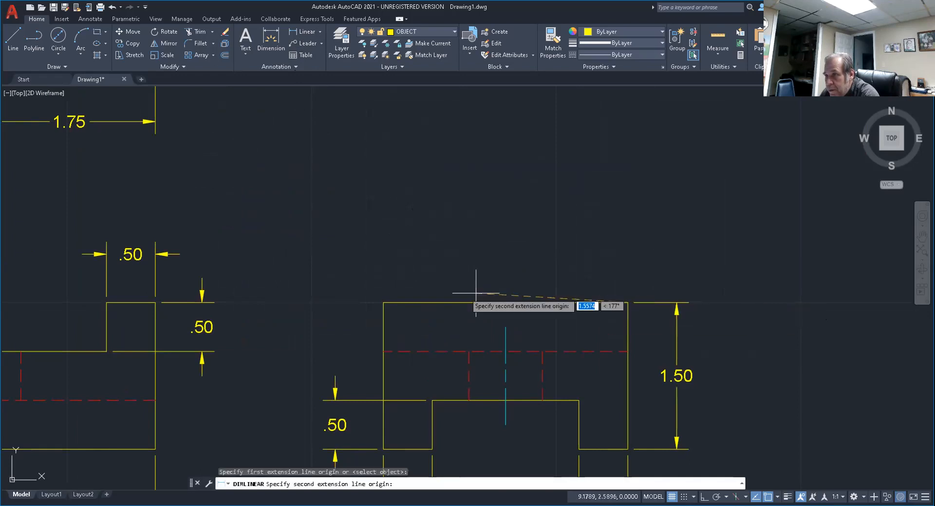
click(383, 302)
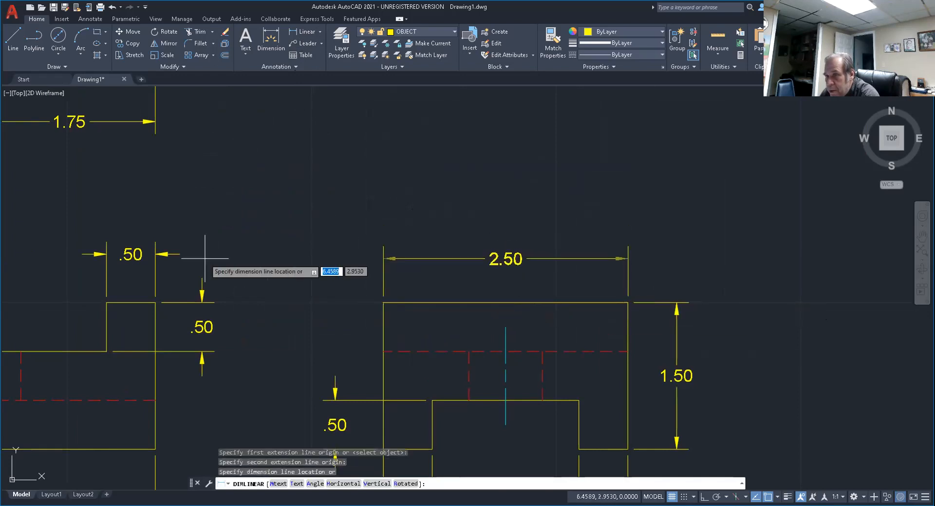
click(180, 254)
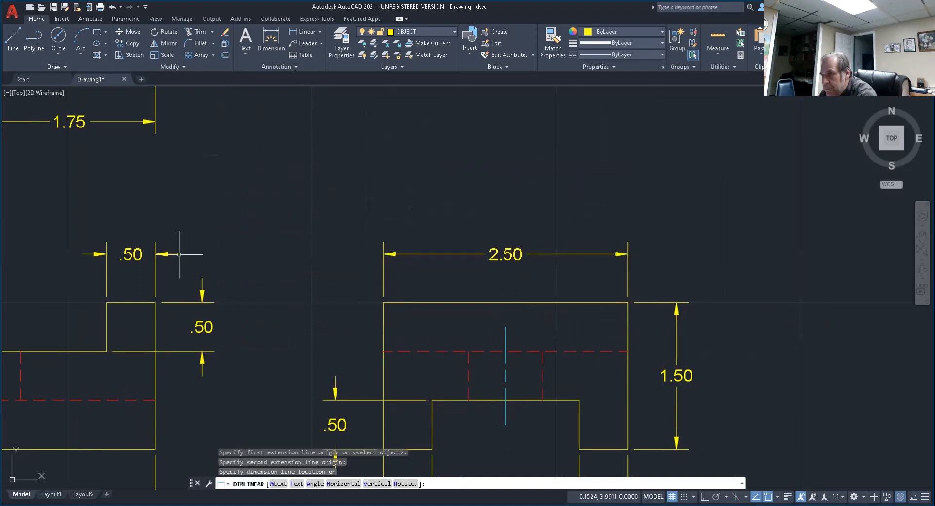
key(Escape)
scroll(516, 322, down, 7)
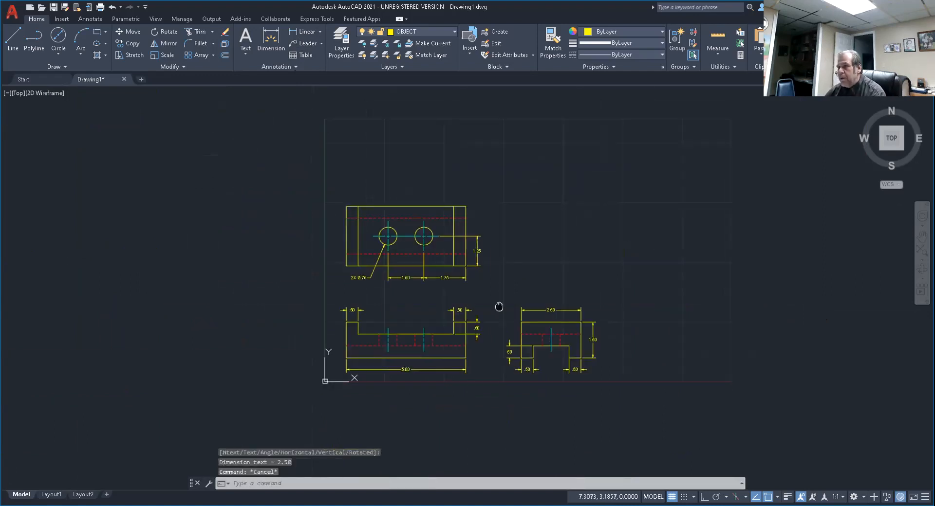
scroll(498, 305, up, 3)
middle_drag(497, 305, 526, 290)
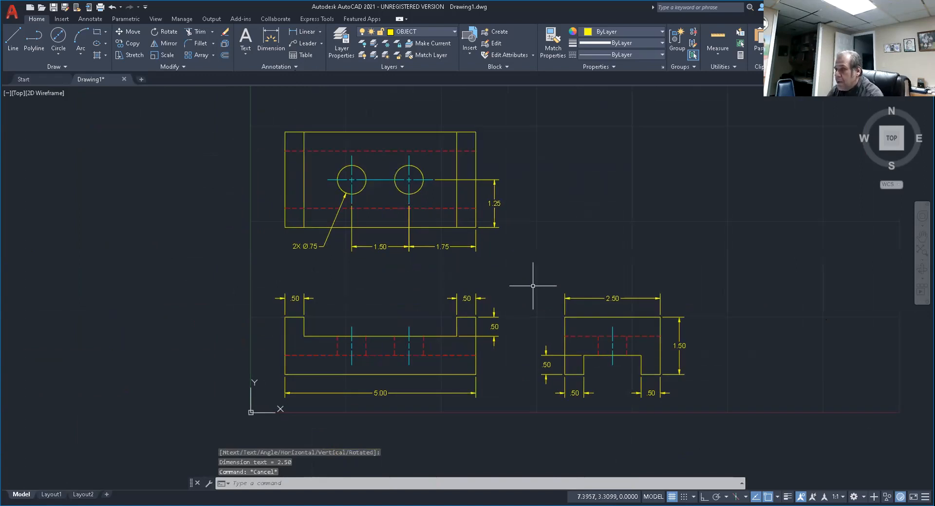